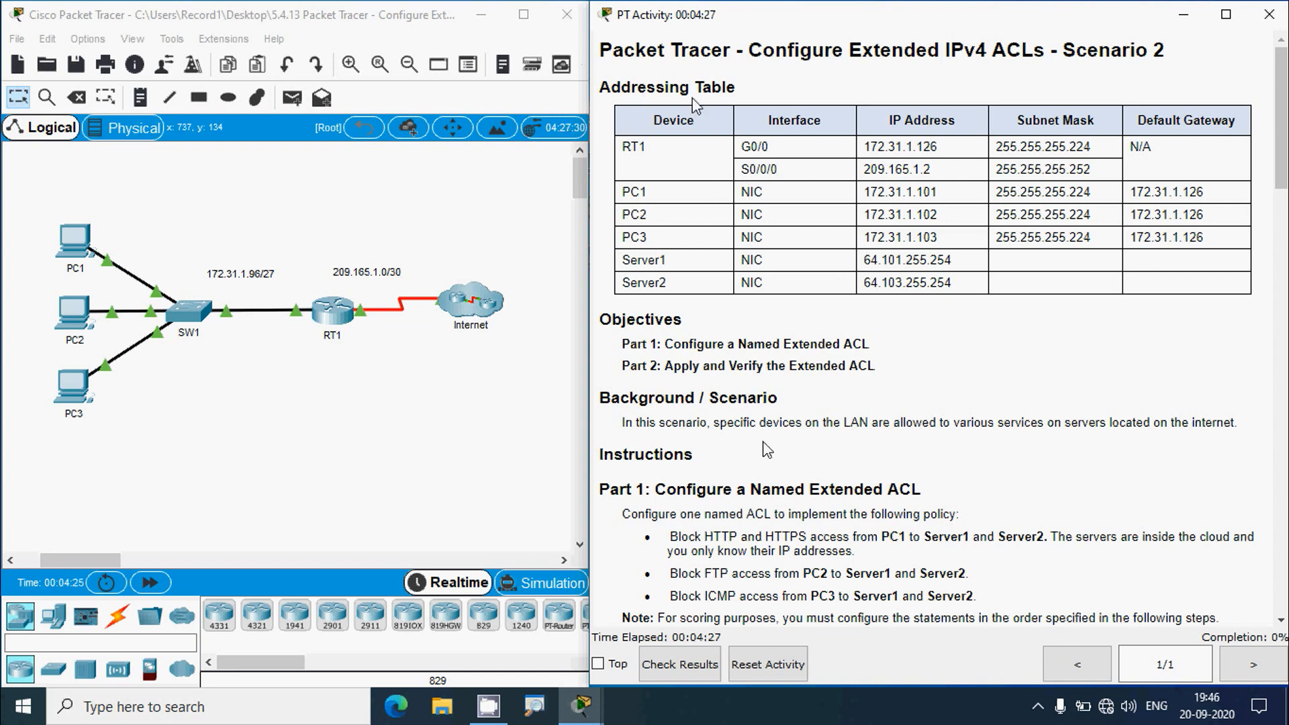
- Review the PCs in the topology and Server1's and Server2's (64.103.255.254) addresses in the addressing table
scroll(768, 450, down, 3)
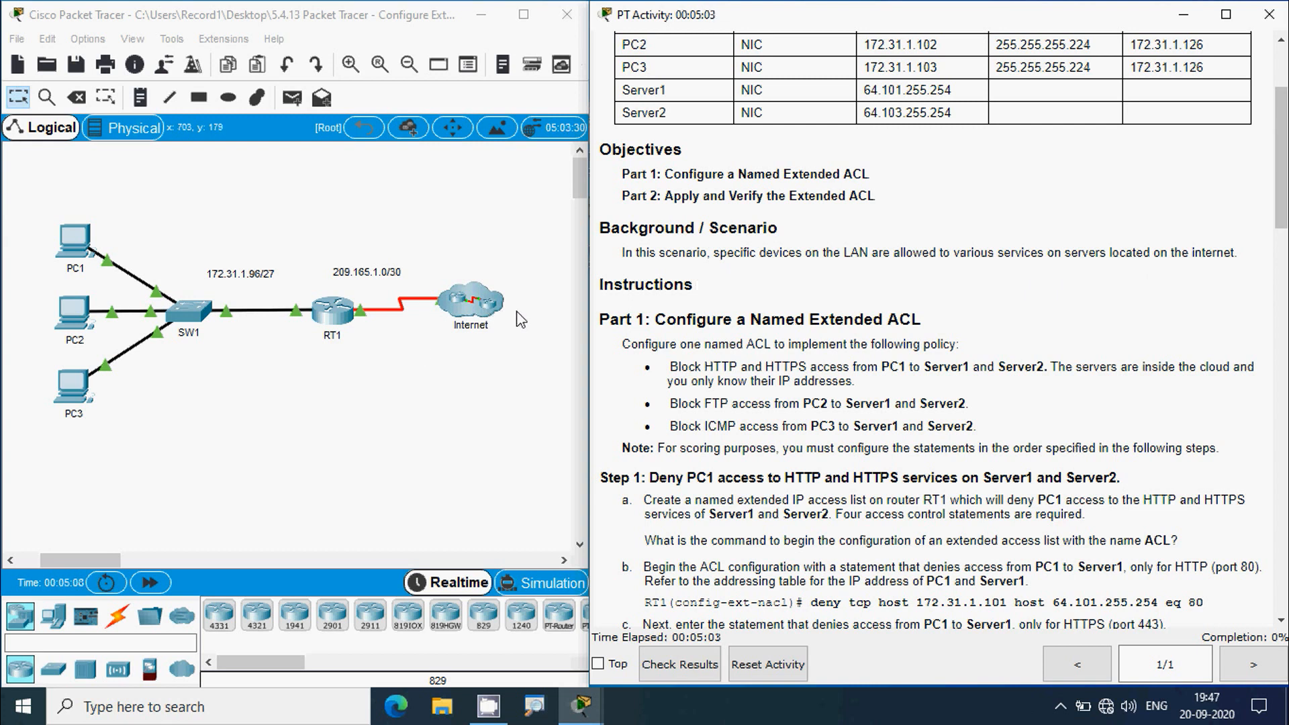
scroll(685, 344, down, 3)
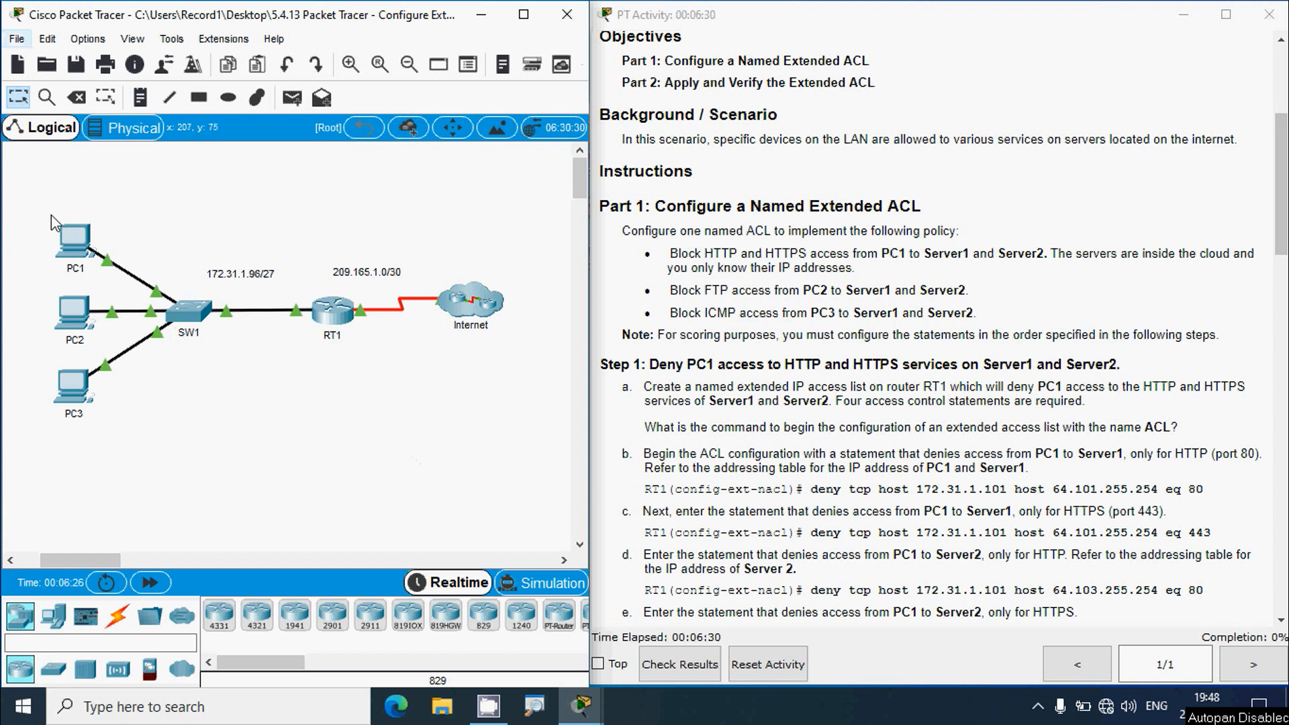
drag(44, 211, 106, 266)
click(167, 423)
drag(26, 313, 86, 427)
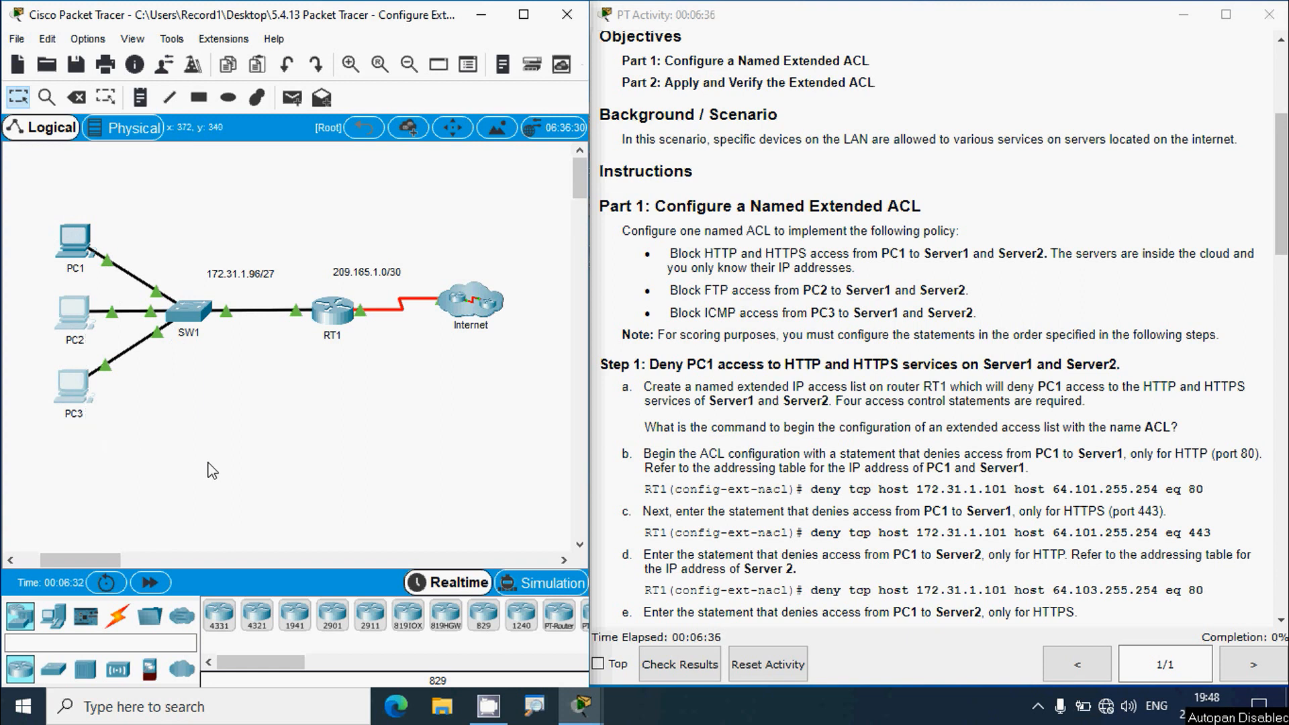
click(242, 436)
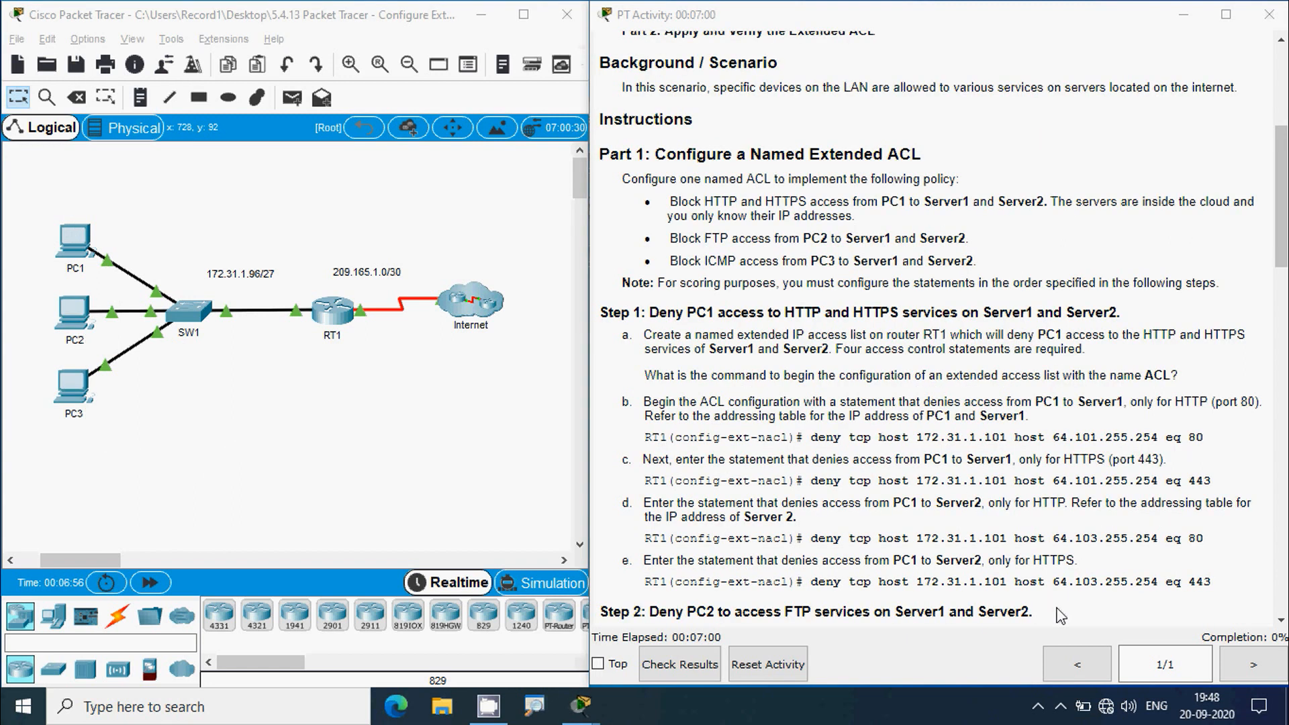
drag(1286, 266, 1286, 188)
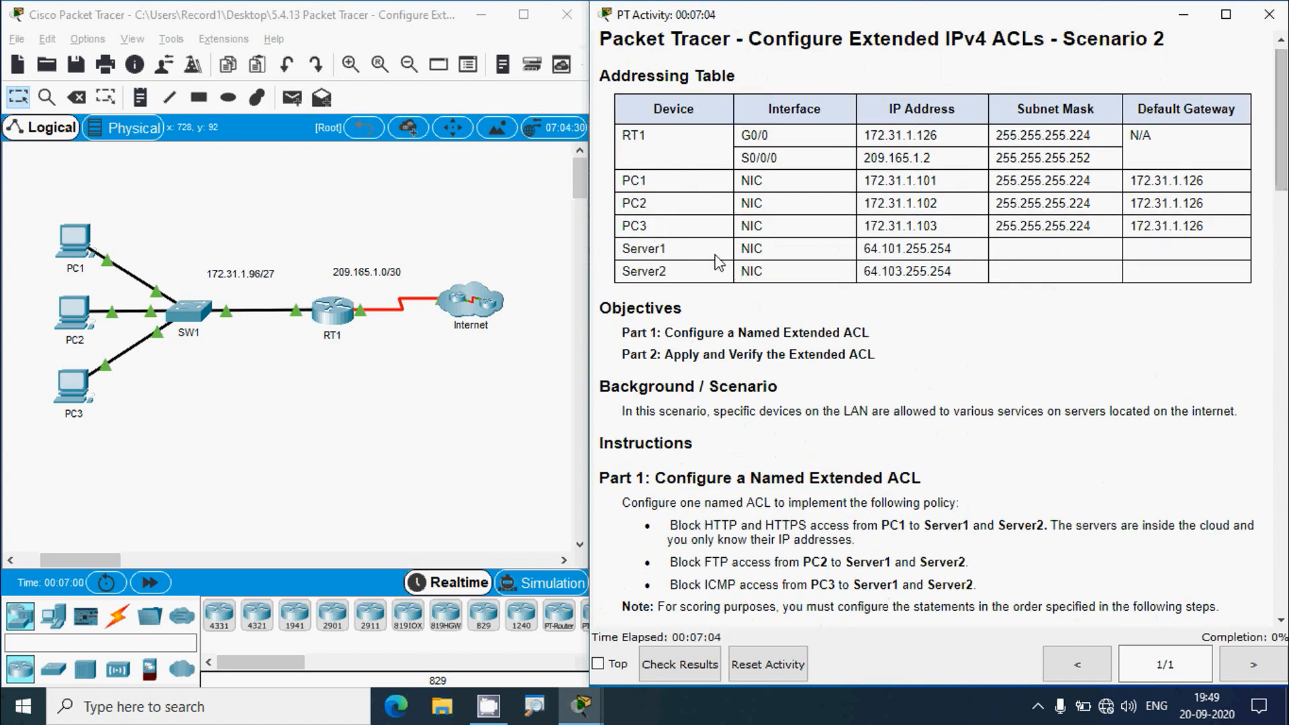
drag(623, 248, 670, 249)
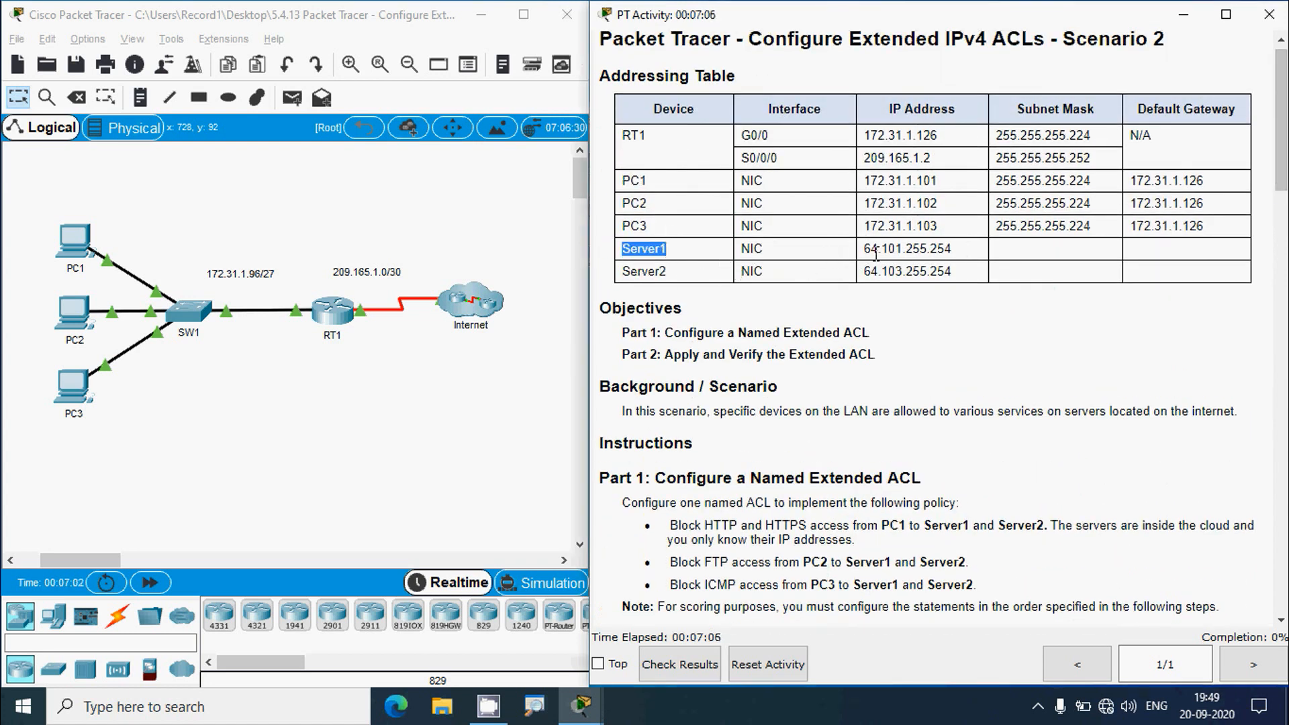
drag(873, 250, 955, 258)
drag(626, 265, 957, 277)
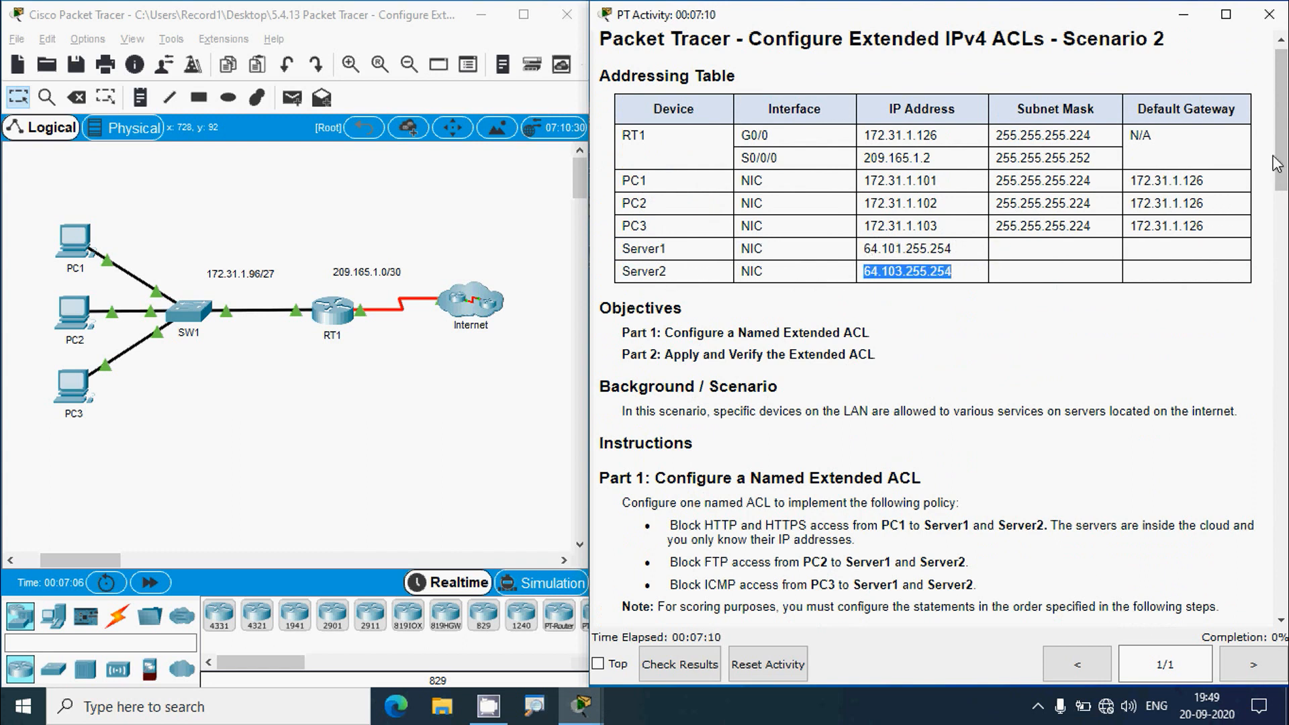
drag(1277, 164, 1278, 255)
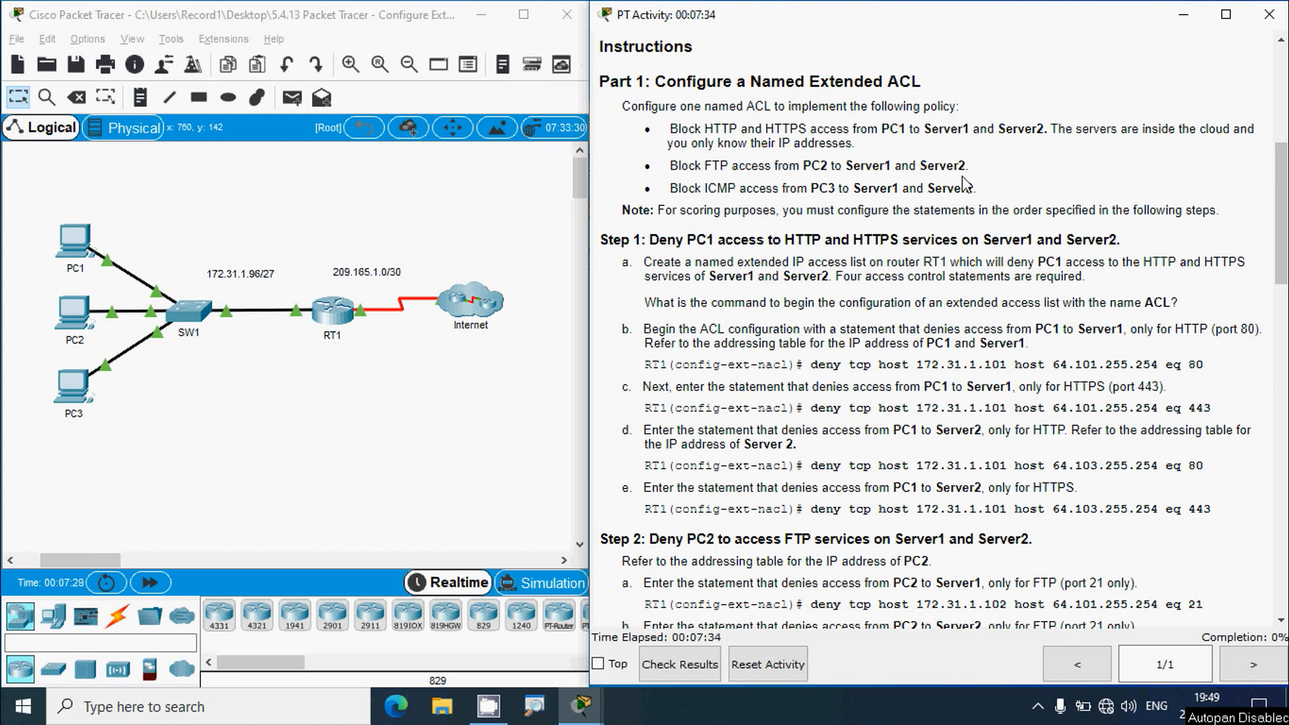
click(54, 307)
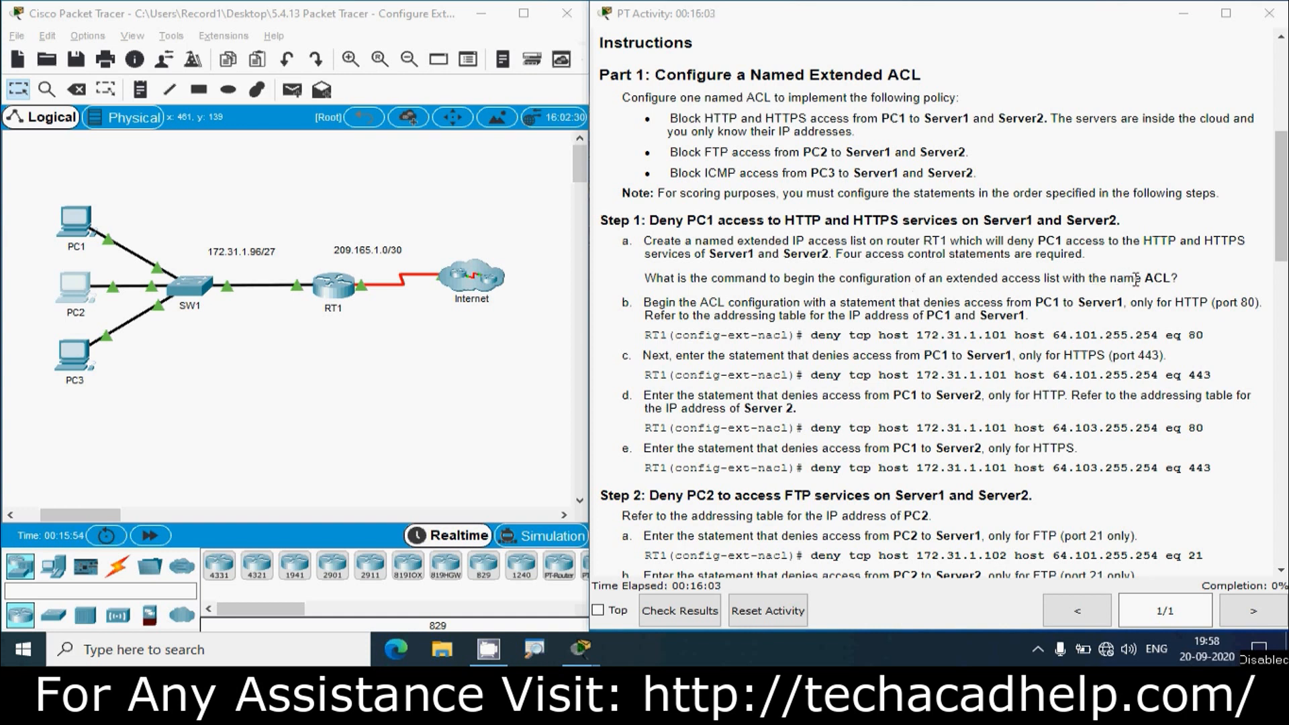
- Study step b's ACL command: list name ACL, host 172.31.1.101 to Server1, port 80 HTTP
drag(1145, 278, 1165, 278)
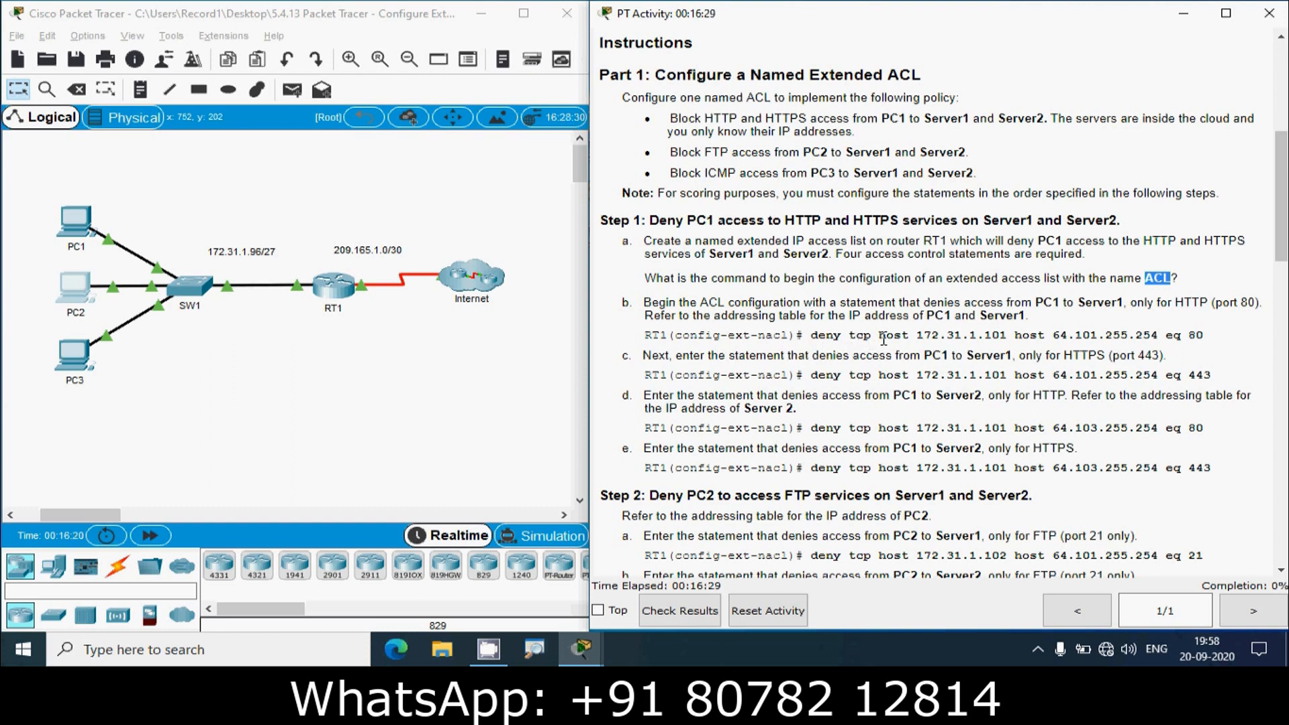
drag(881, 336, 1002, 337)
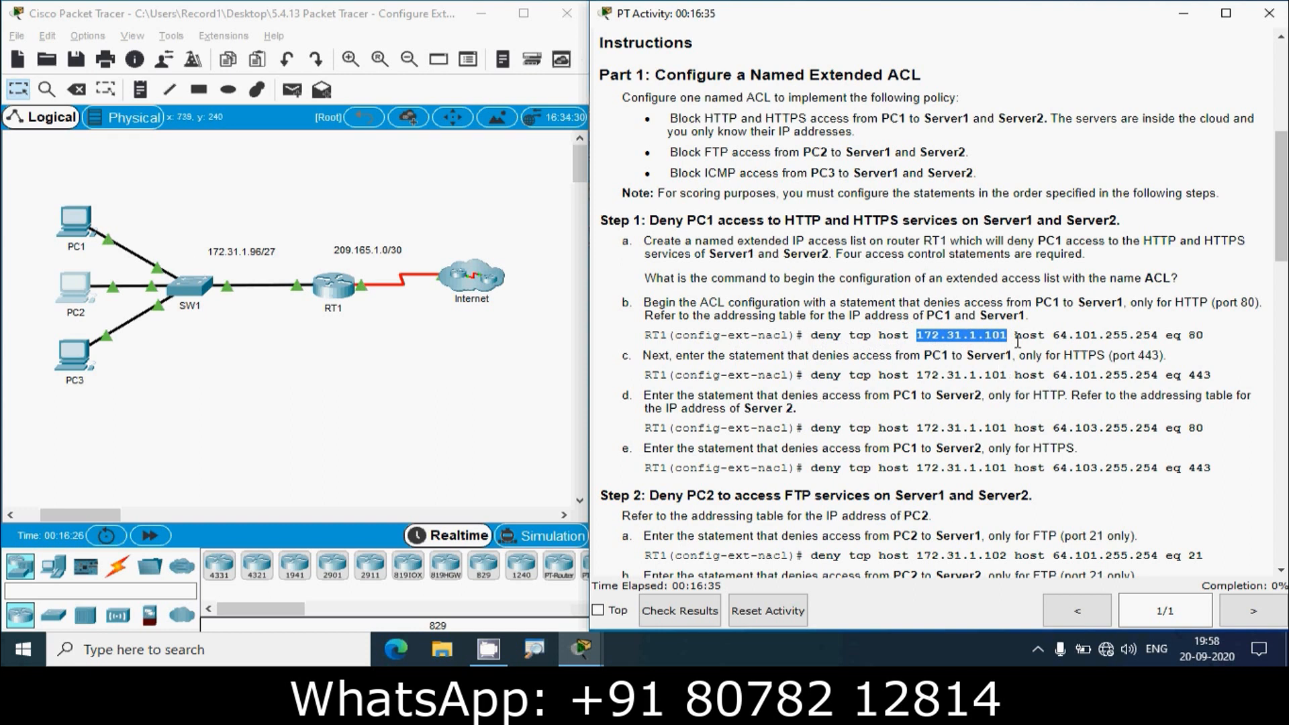
drag(1015, 336, 1044, 337)
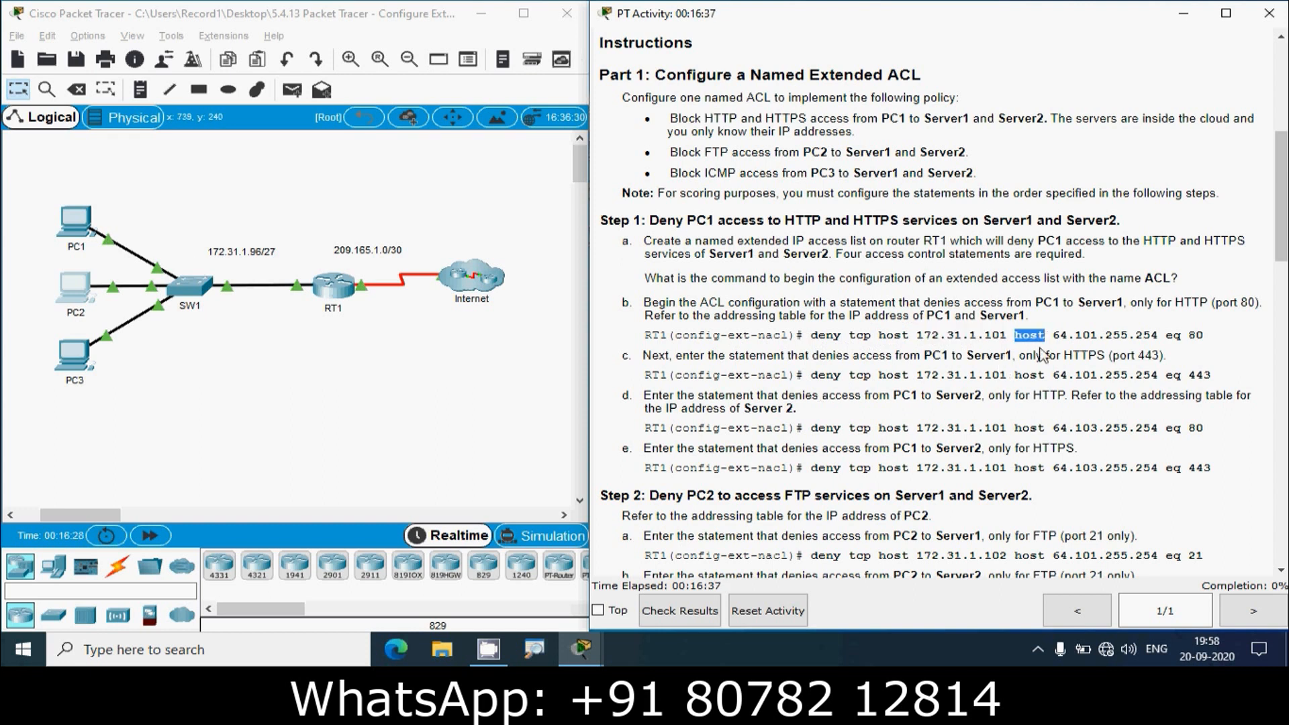
drag(1053, 336, 1132, 340)
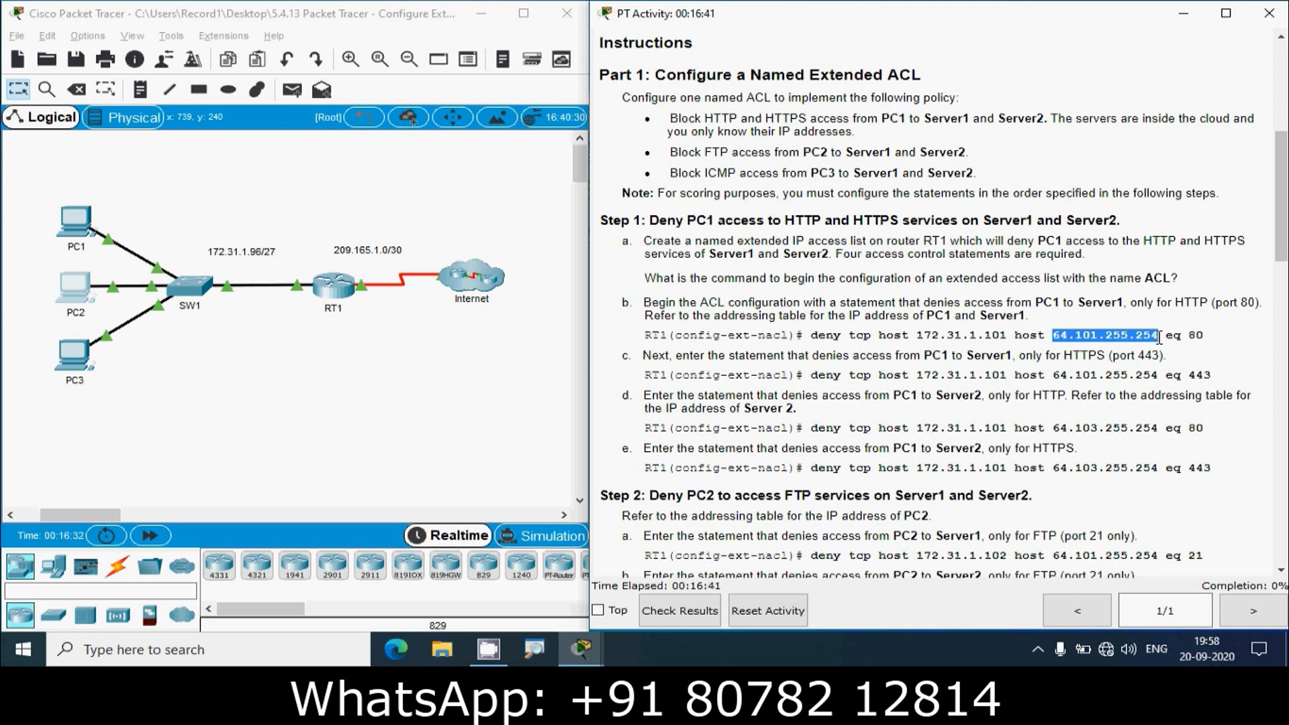
drag(1166, 336, 1197, 335)
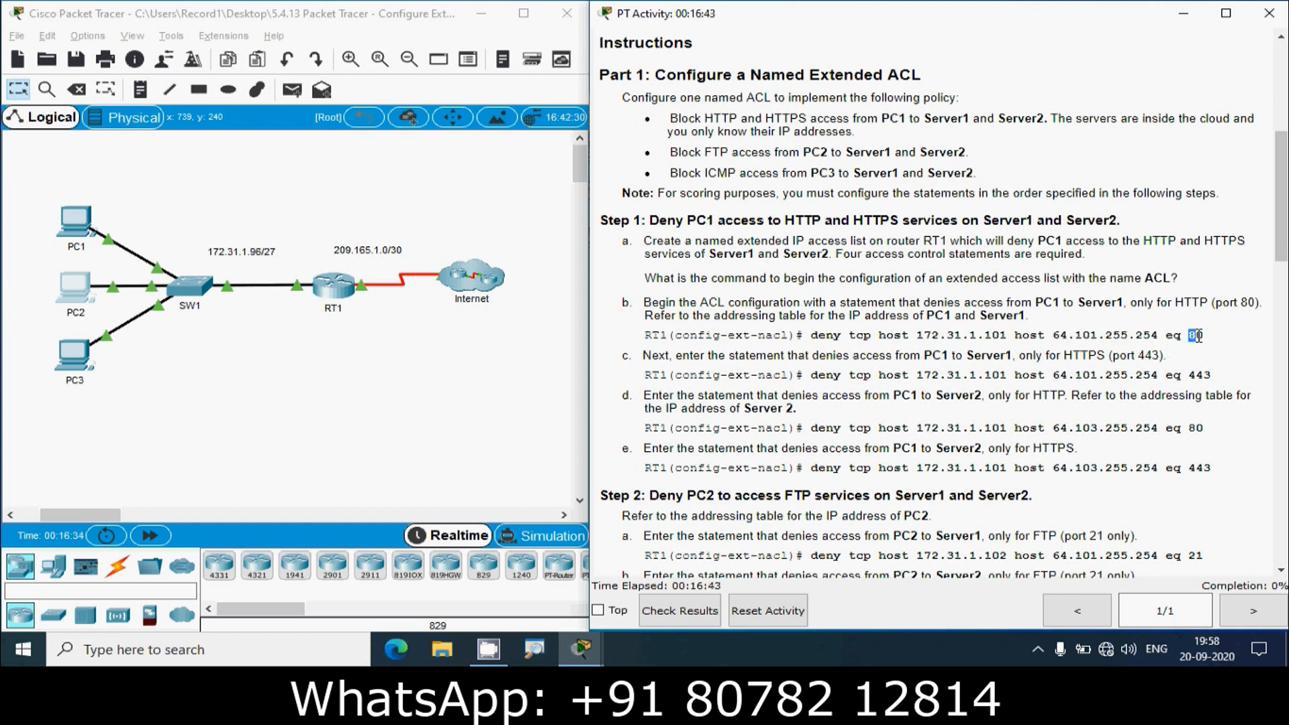
double_click(1191, 302)
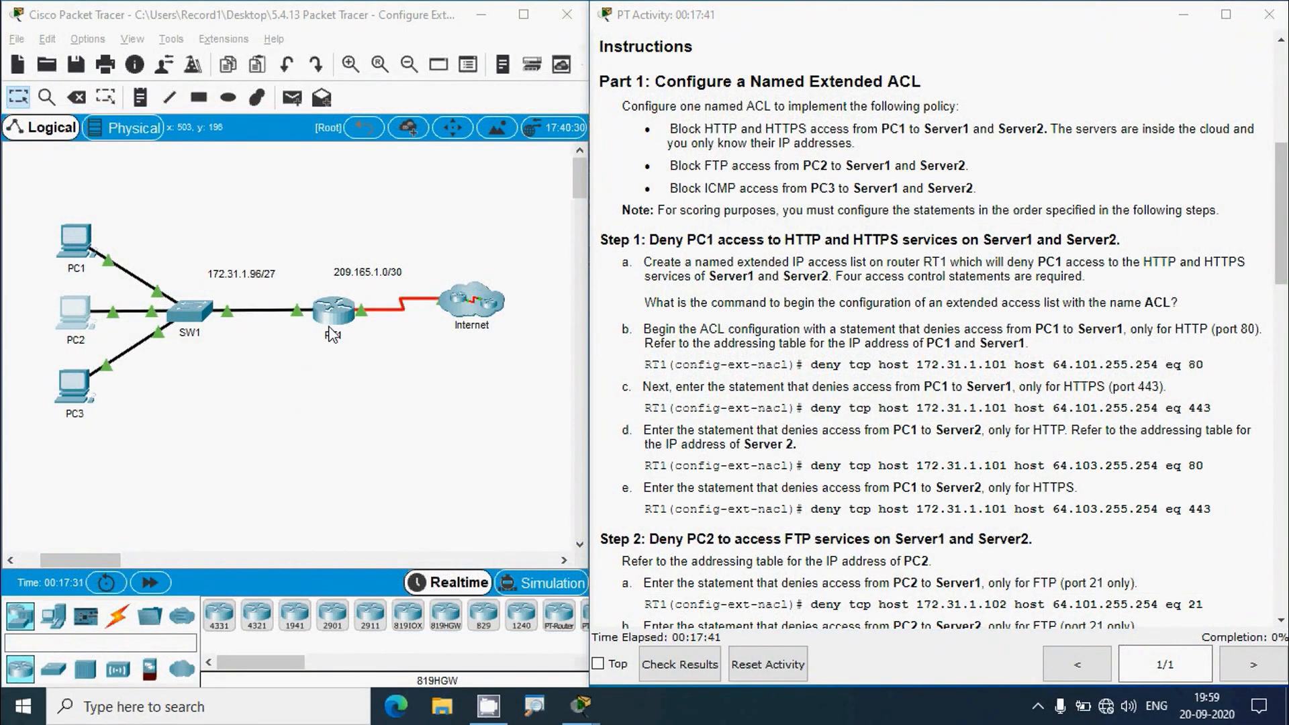
- Open RT1's console full screen and enter global configuration mode with enable and conf t
click(486, 312)
click(526, 126)
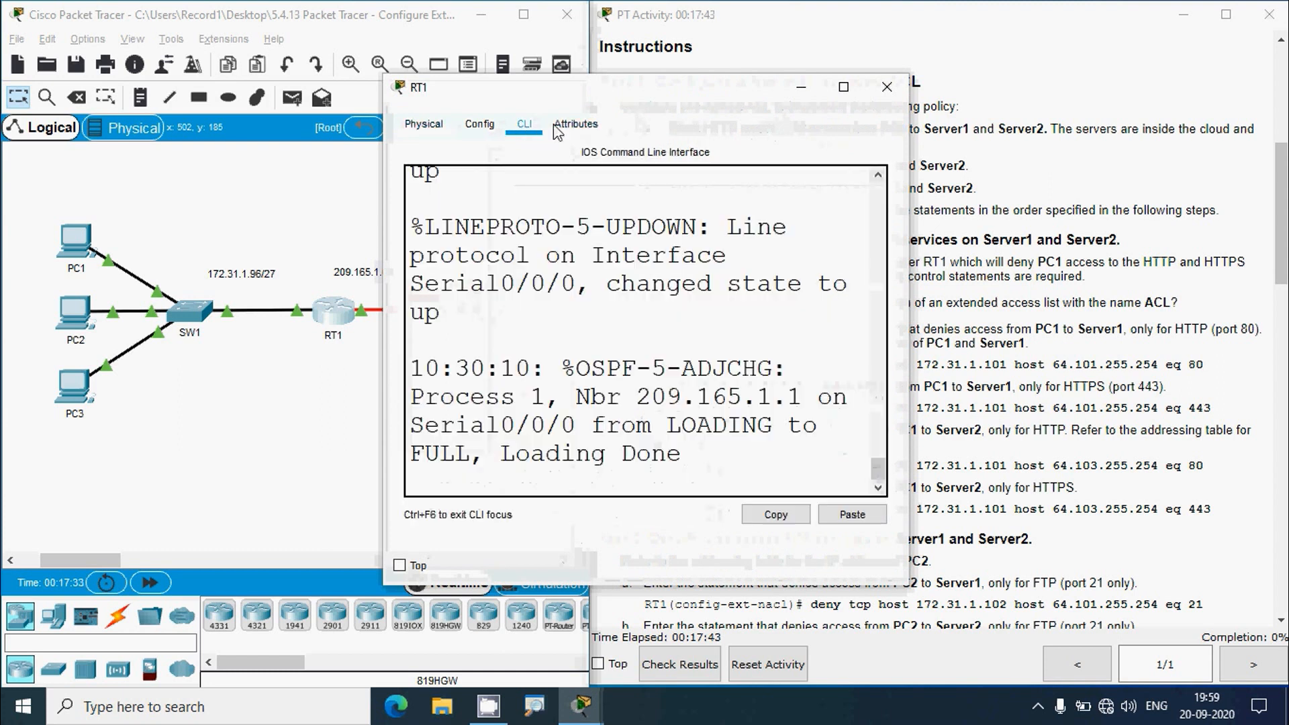
click(844, 87)
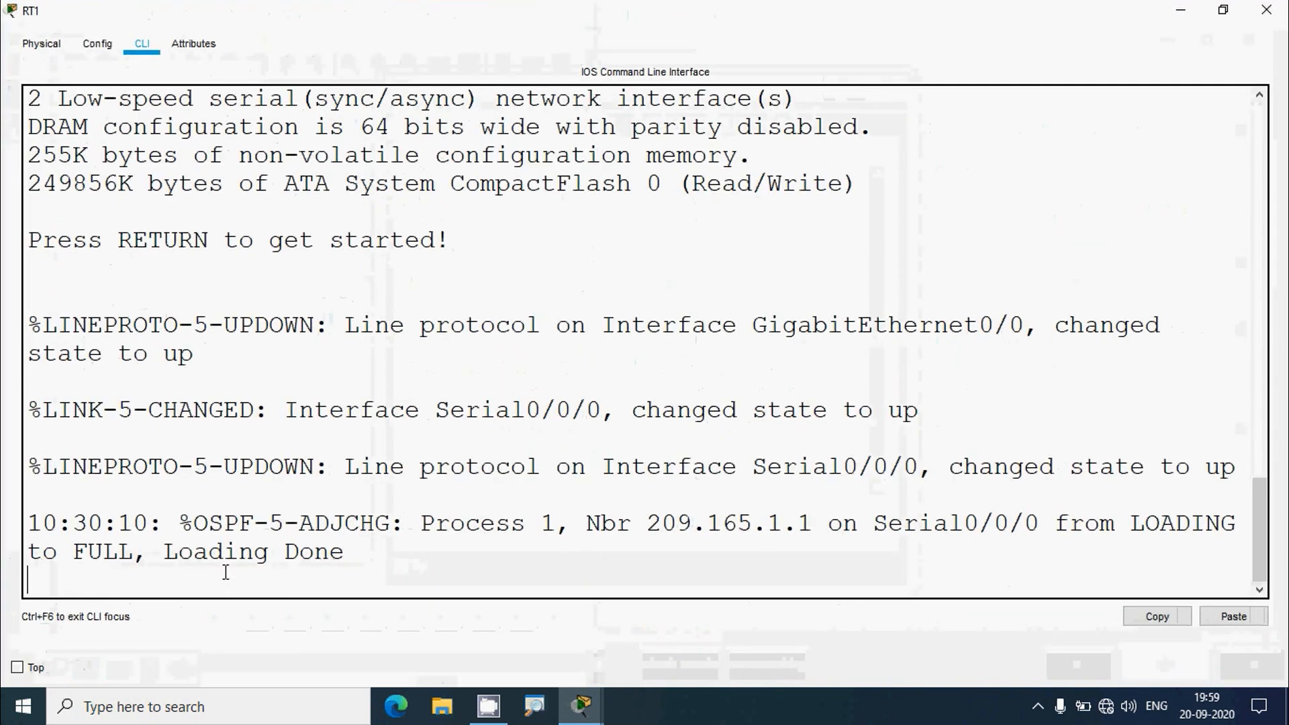
key(Return)
text(enable)
key(Return)
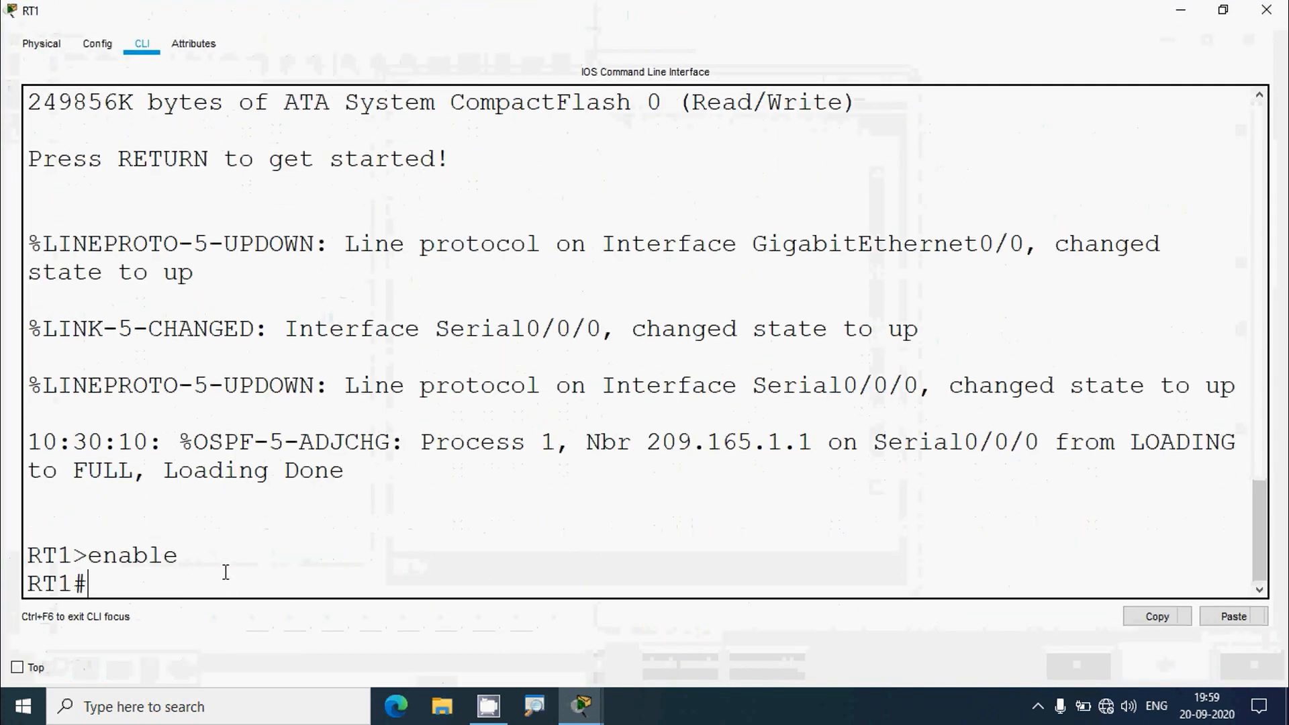
text(conf t)
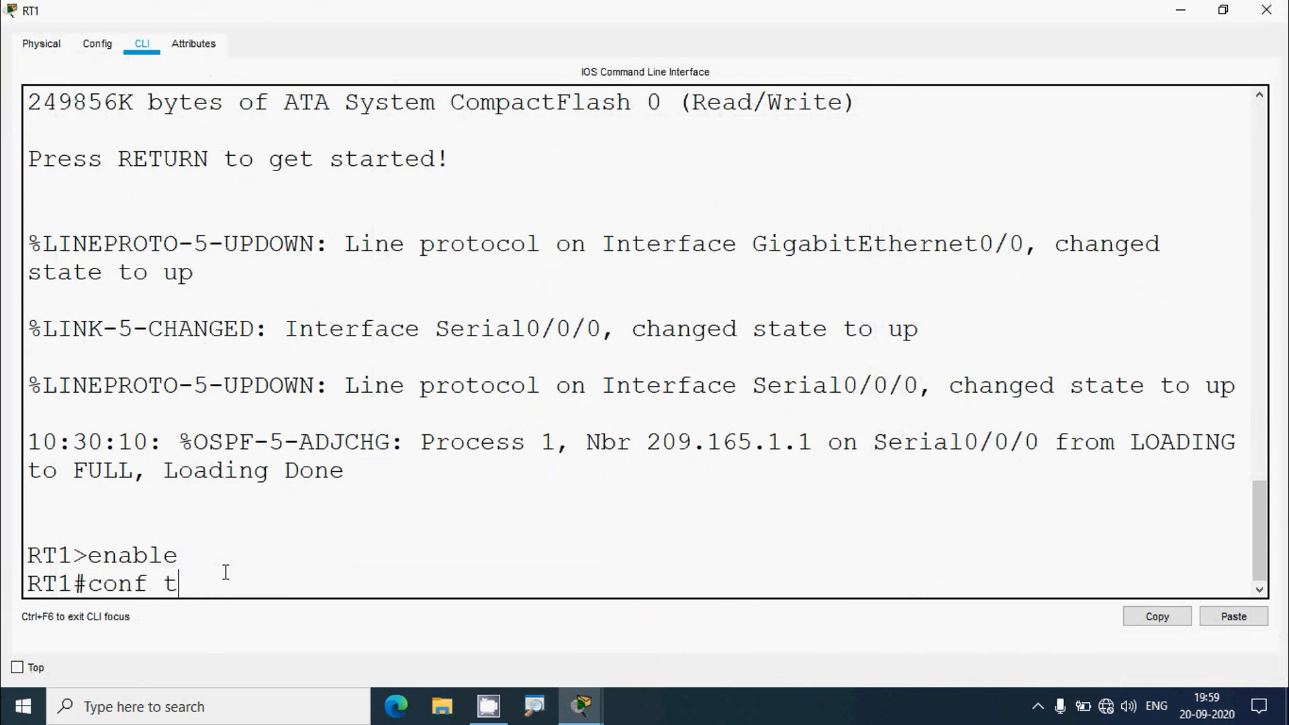
key(Return)
- Create the named extended access list ACL, checking the standard/extended options with ? help
text(ip )
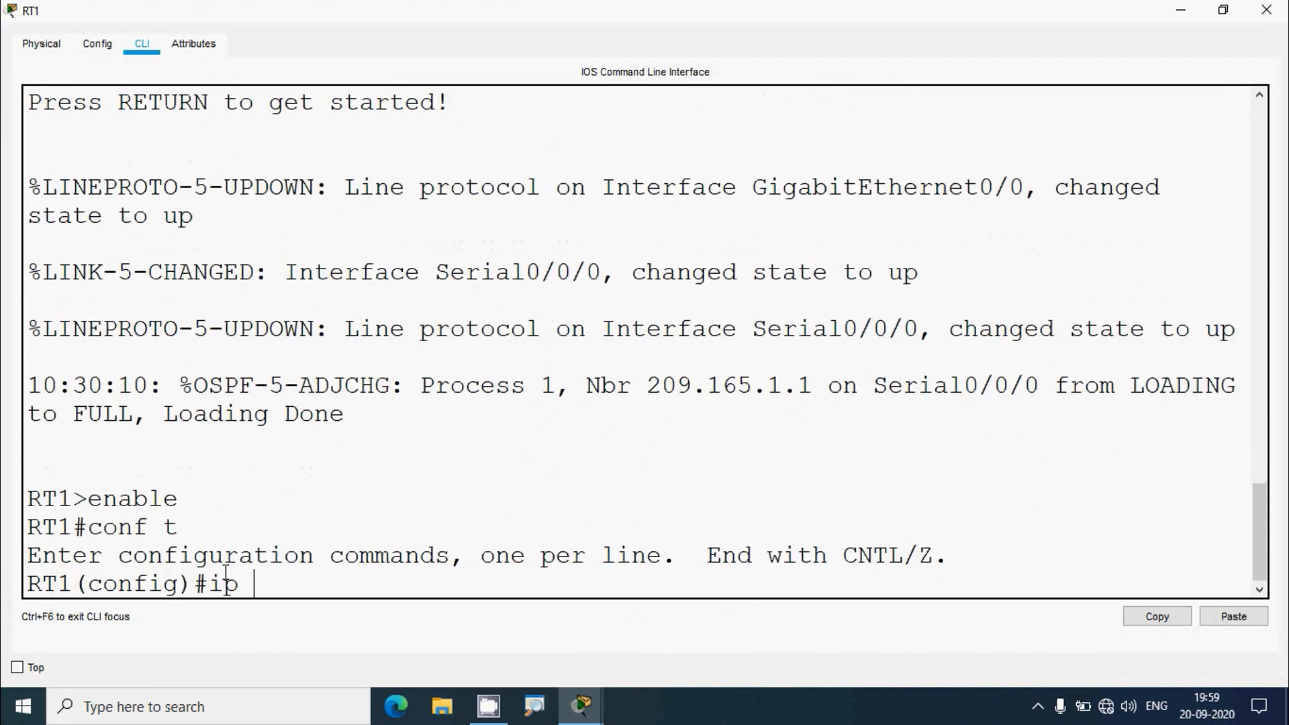
text(access-list)
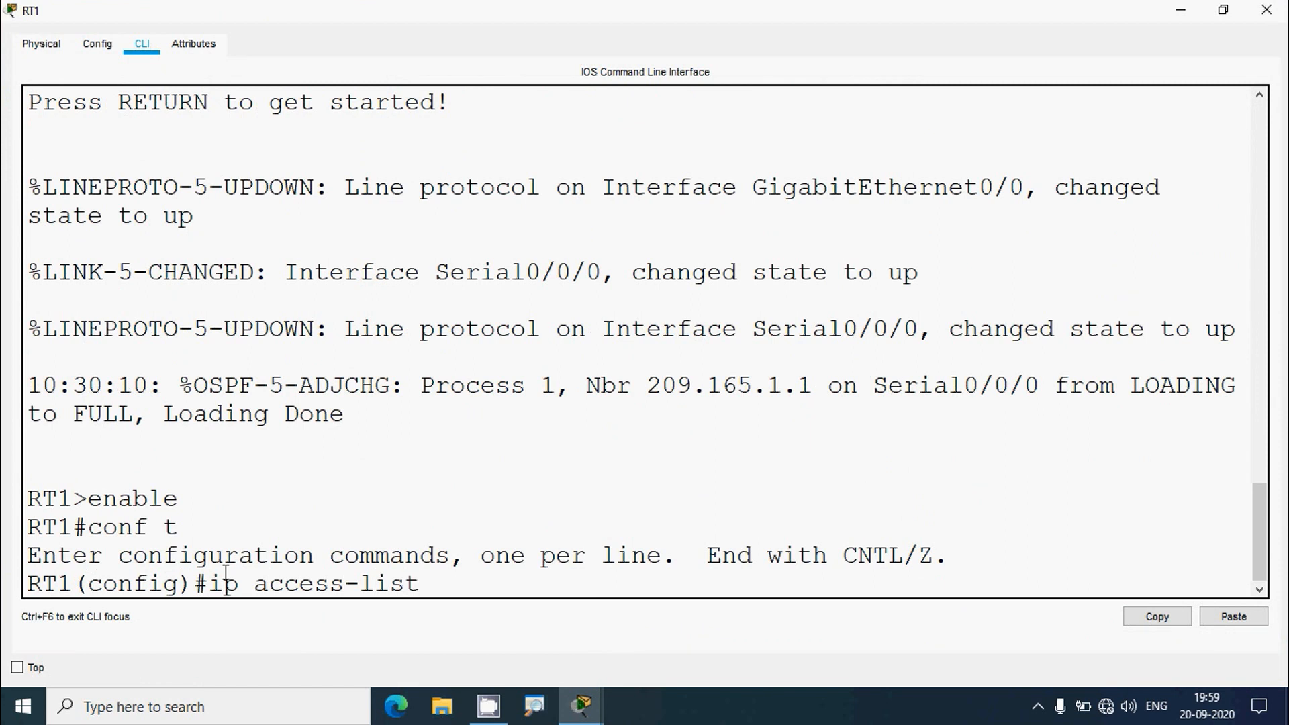
text( ?)
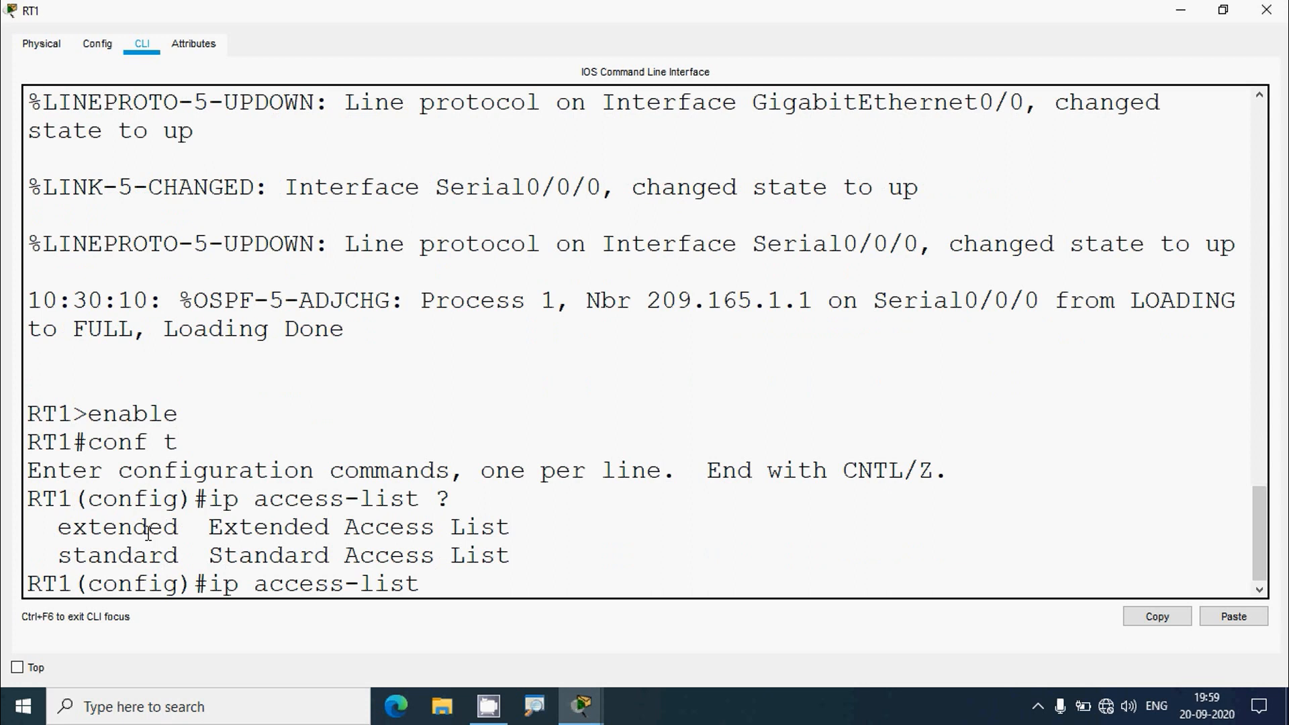
drag(58, 528, 180, 530)
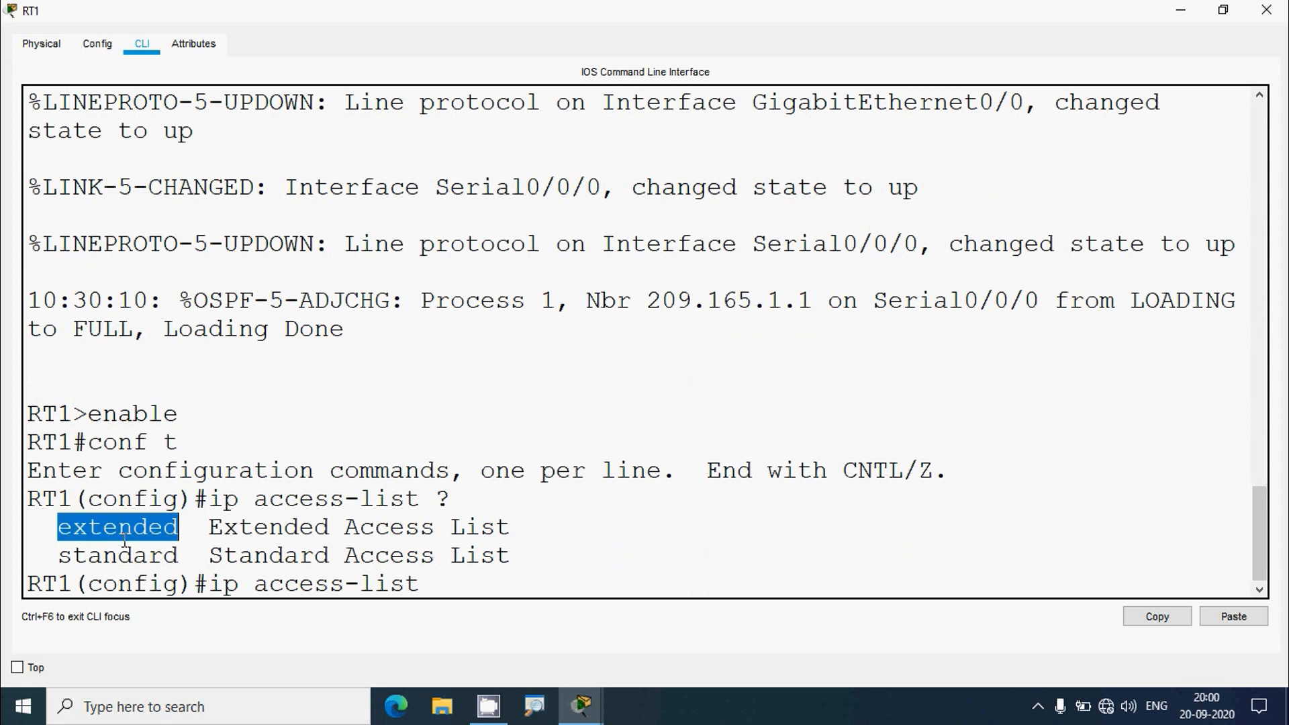
drag(59, 561, 182, 556)
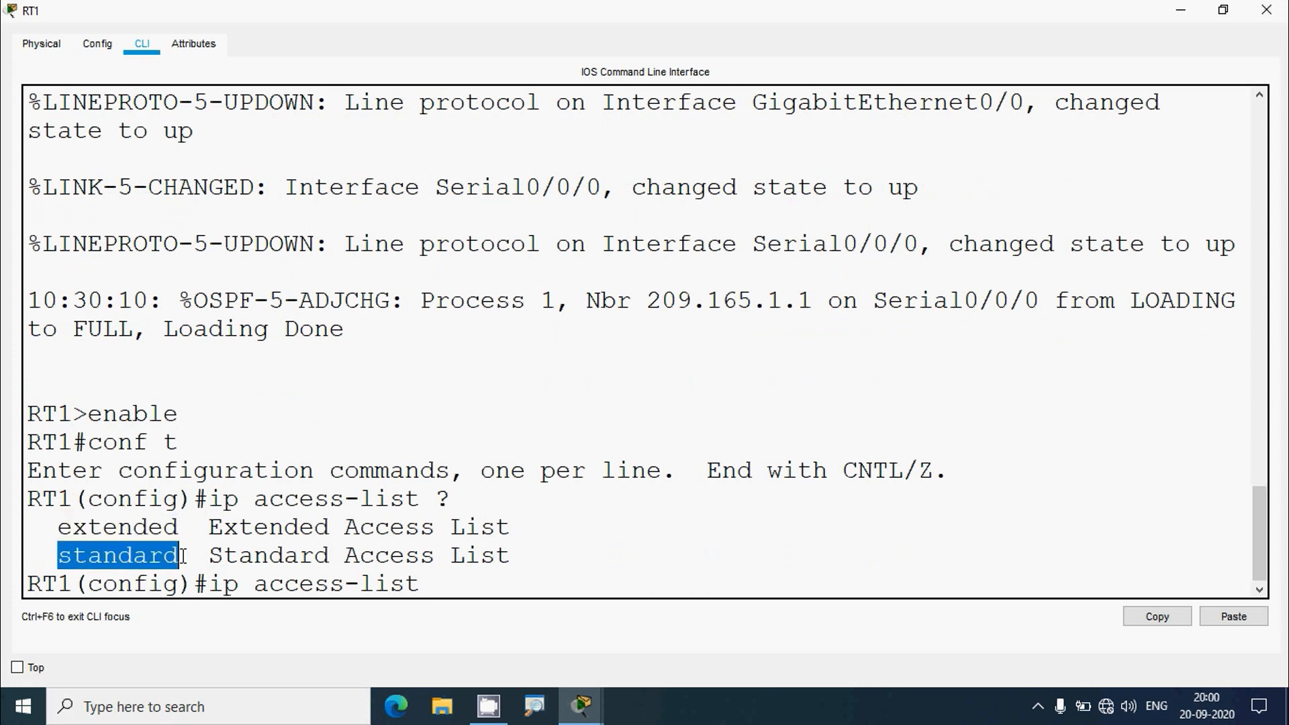
drag(63, 532, 176, 529)
text(extended)
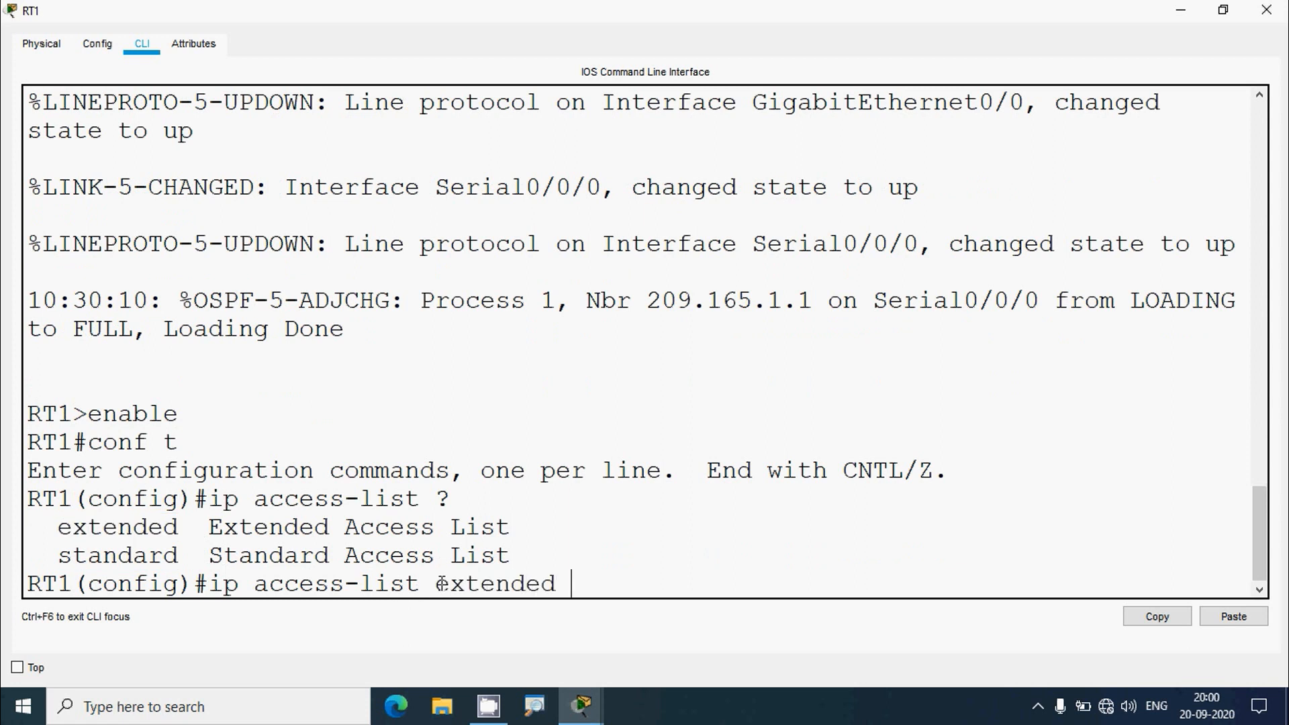
text( ?)
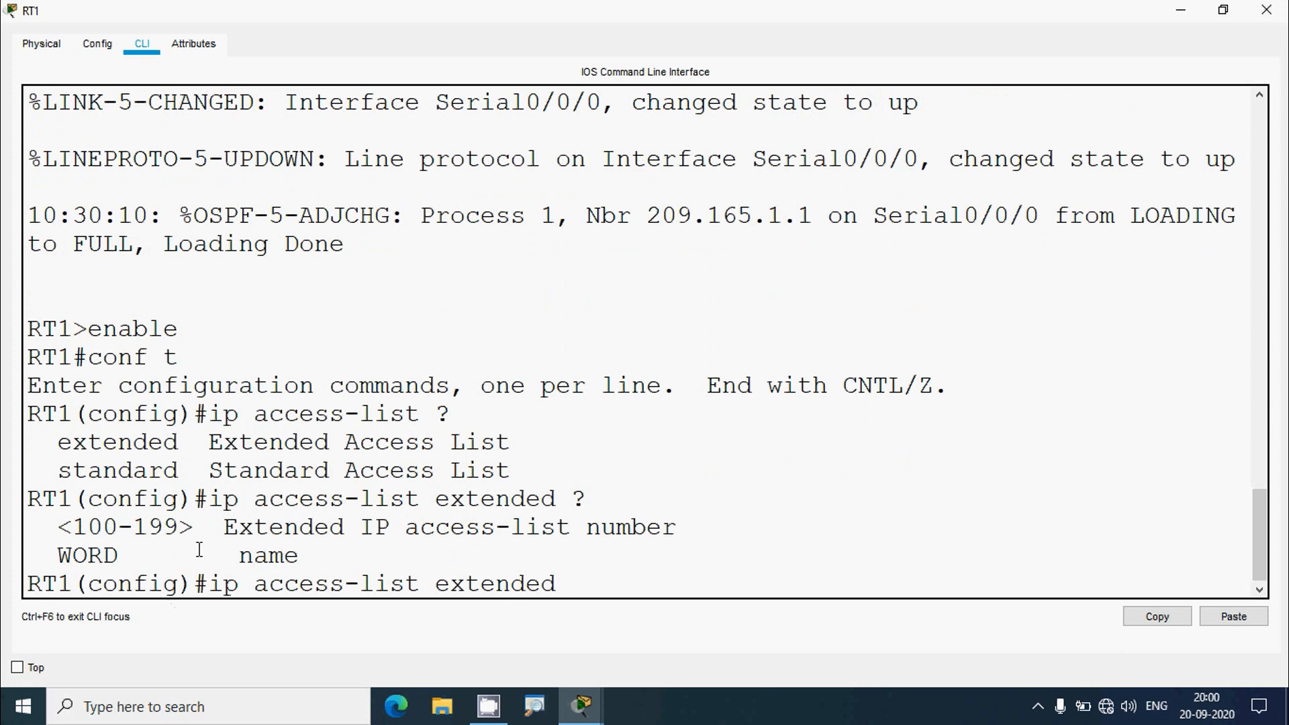
drag(235, 557, 316, 558)
click(589, 588)
text(ACL)
key(Return)
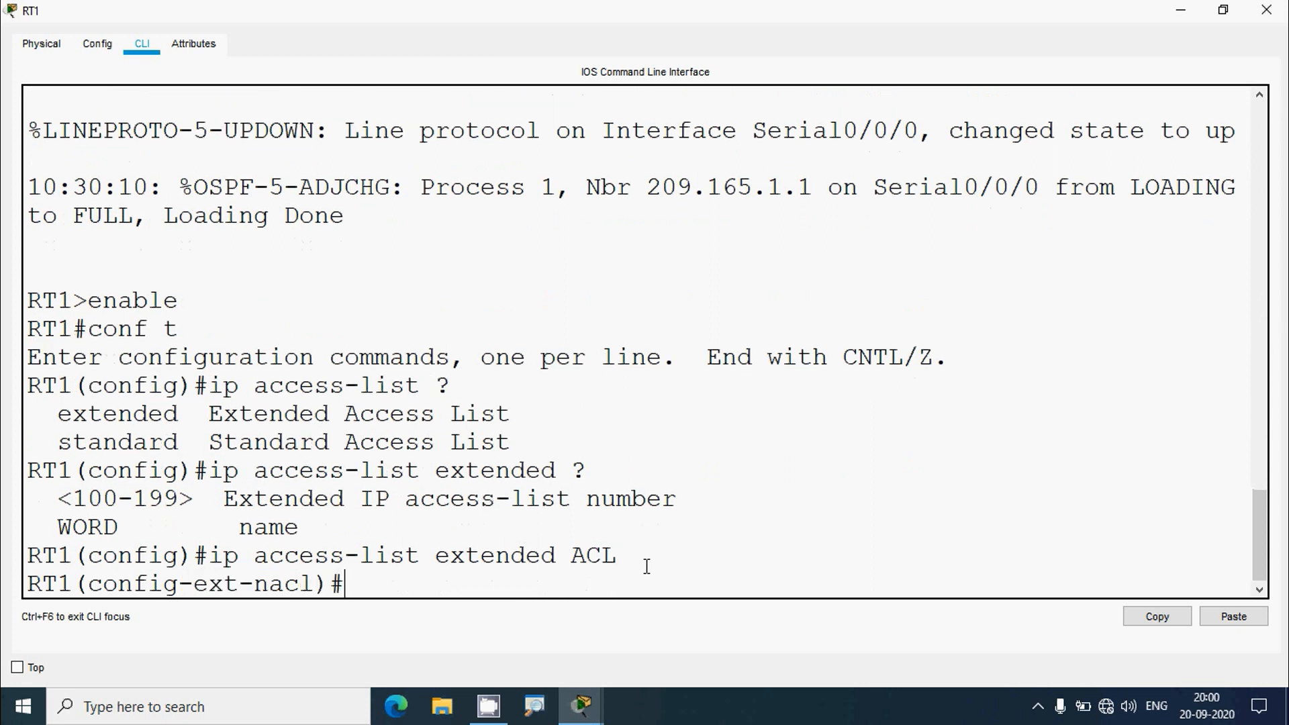
click(1181, 10)
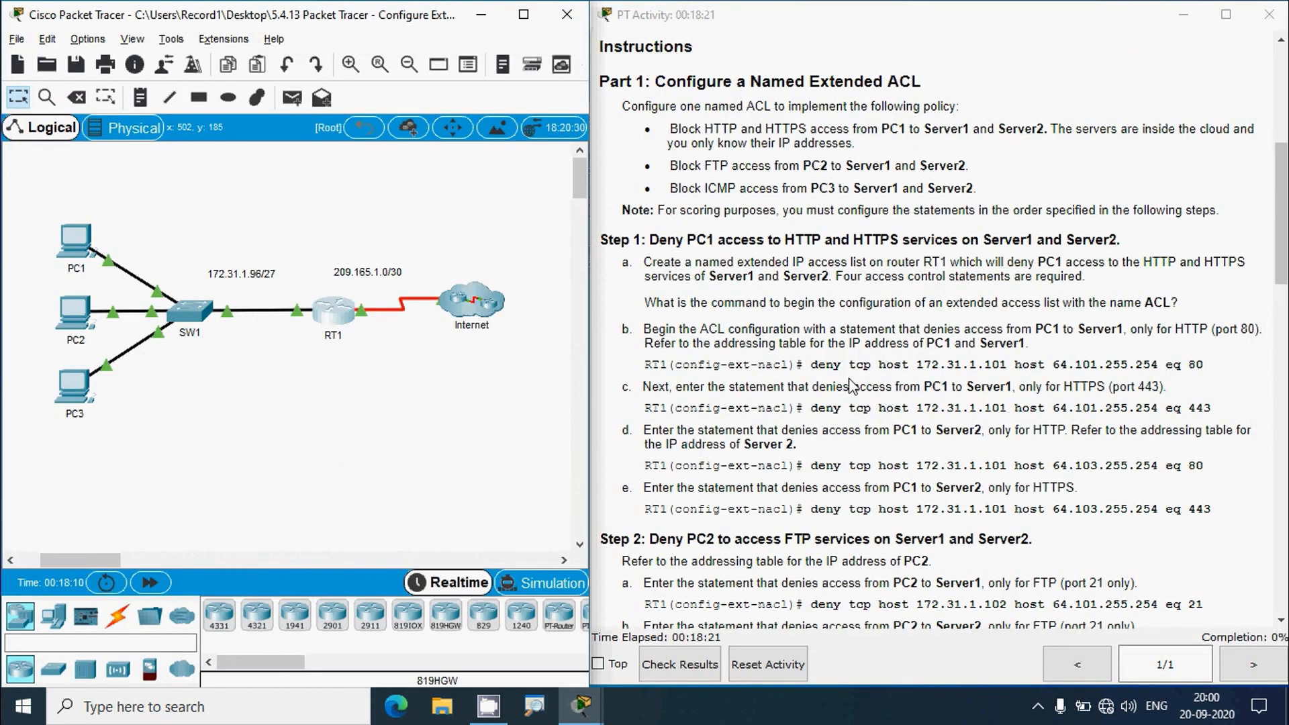
drag(845, 386, 854, 364)
click(897, 387)
double_click(894, 364)
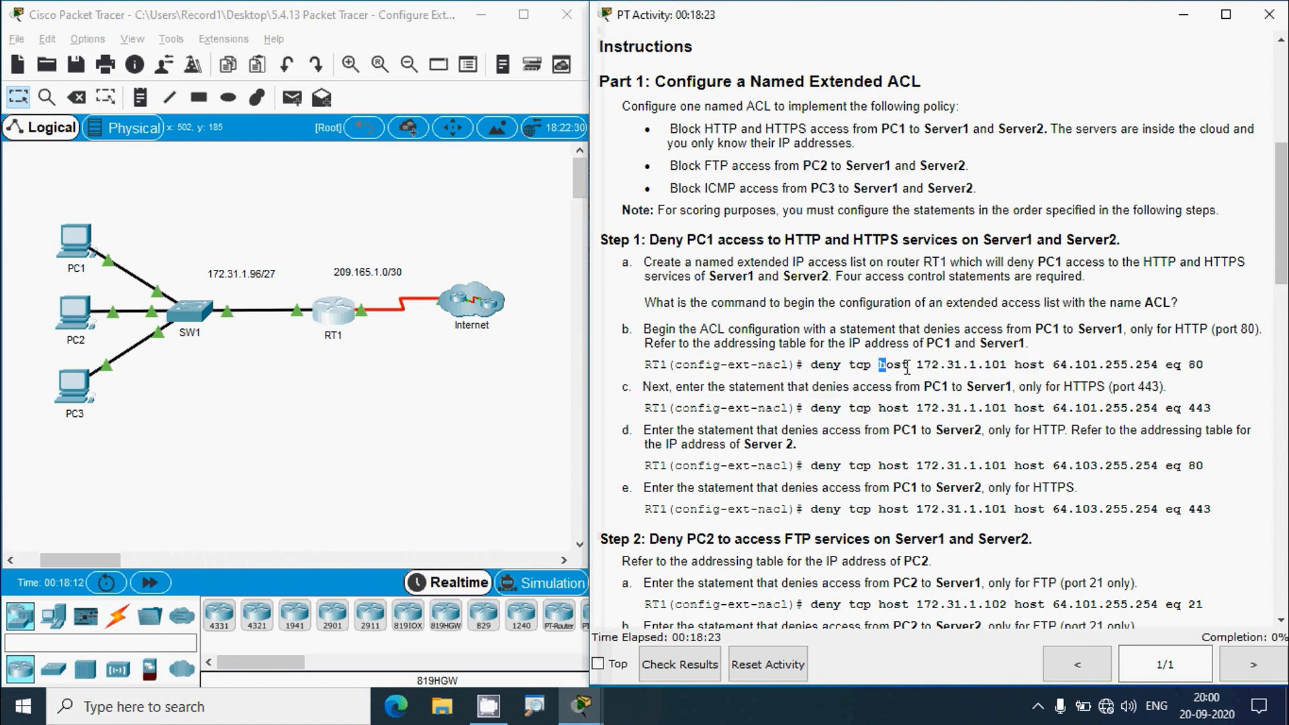
click(930, 385)
drag(917, 366, 1078, 368)
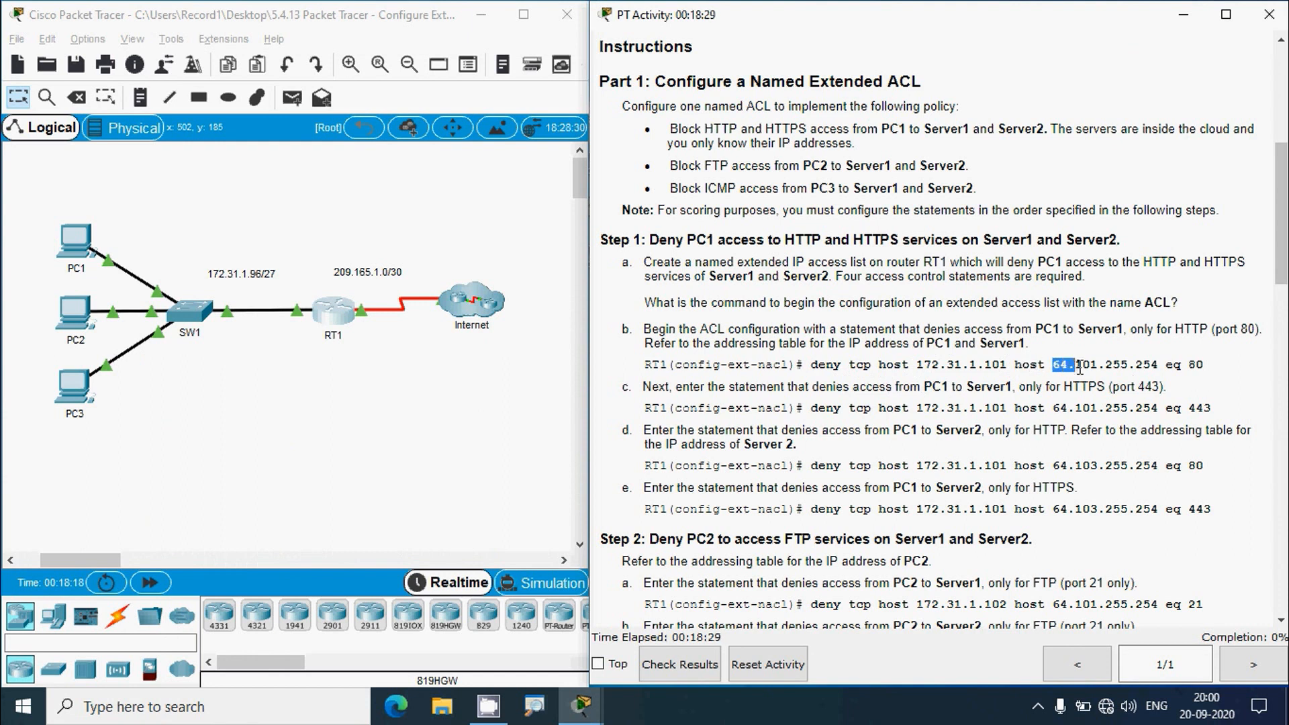
click(1053, 381)
drag(1052, 368, 1205, 366)
click(1211, 372)
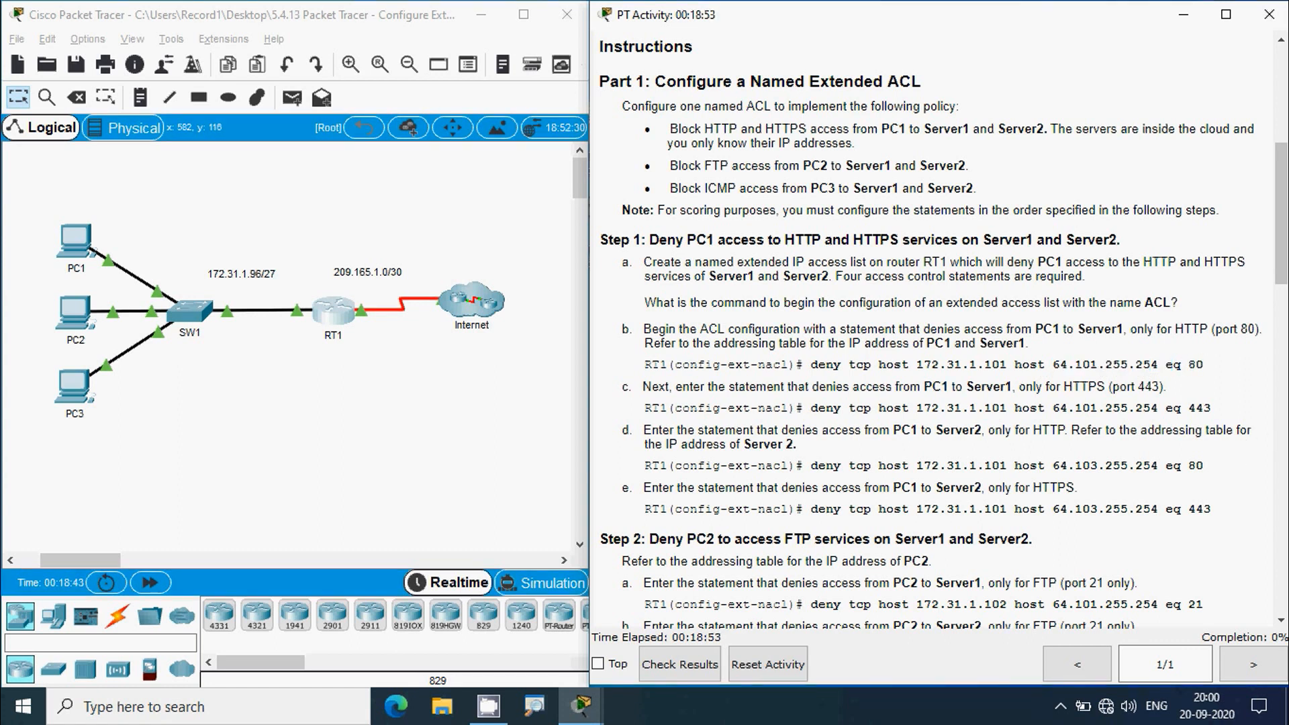
- Reopen RT1's command line, reposition and enlarge its window at the ACL prompt
click(332, 315)
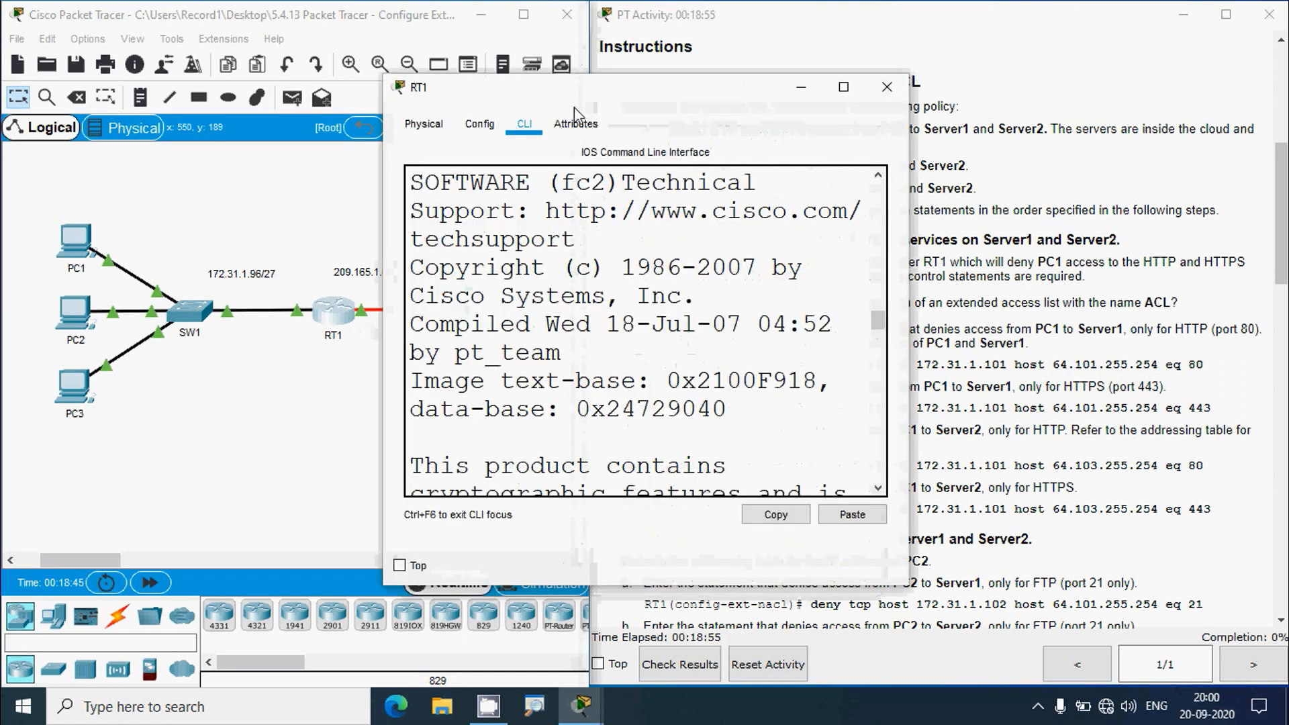
drag(588, 89, 592, 41)
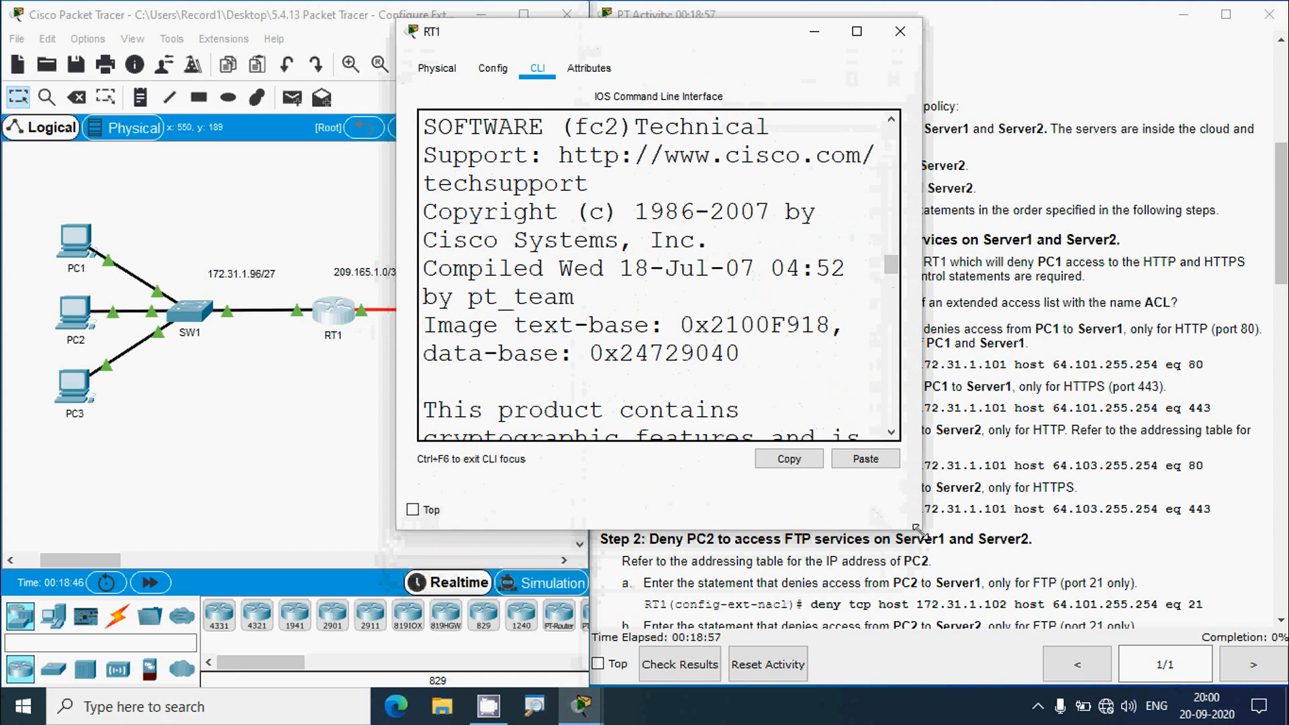
drag(918, 530, 1235, 617)
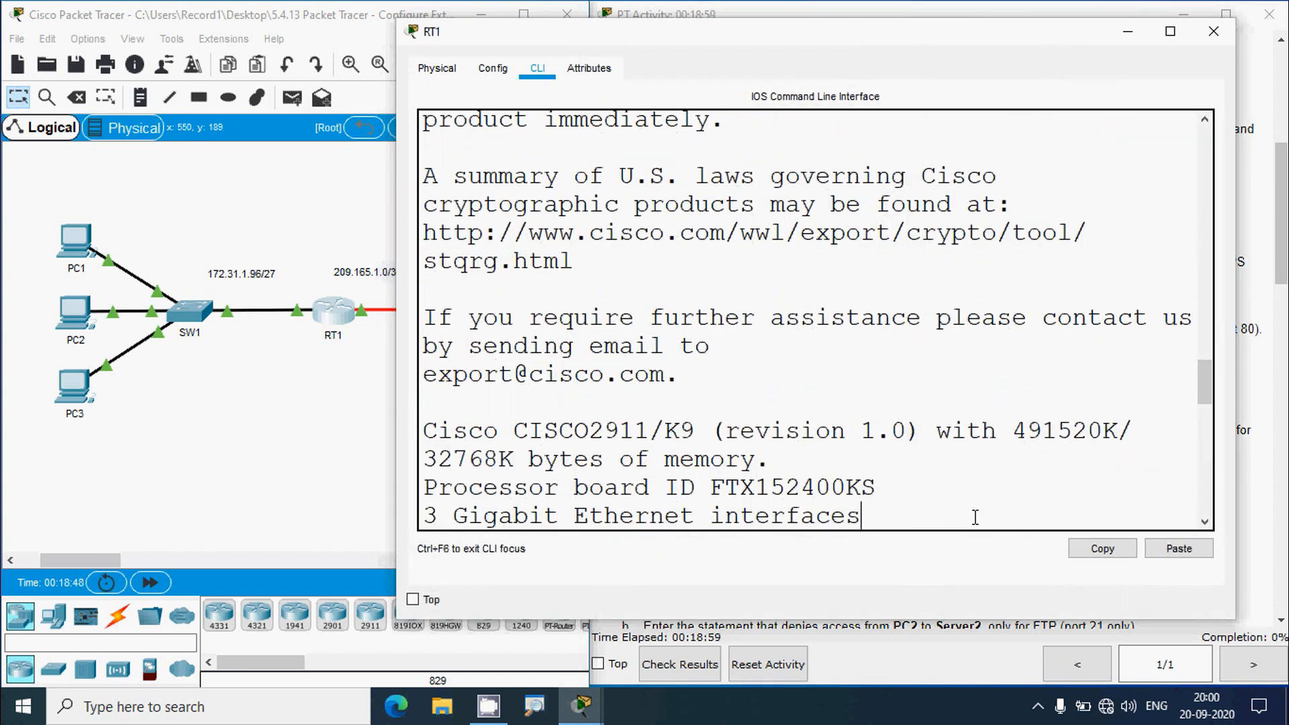
key(Return)
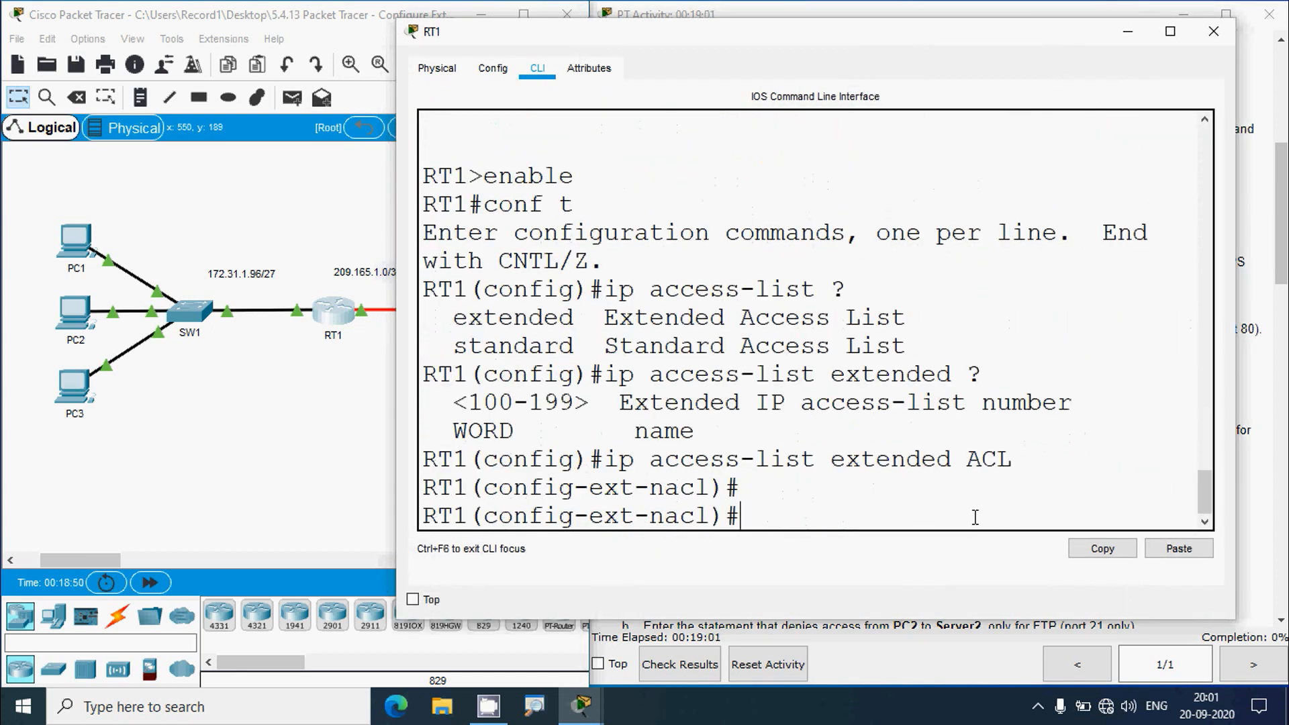
- Build 'deny tcp host' at the ACL prompt, using ? help to confirm each option
text(deny ?)
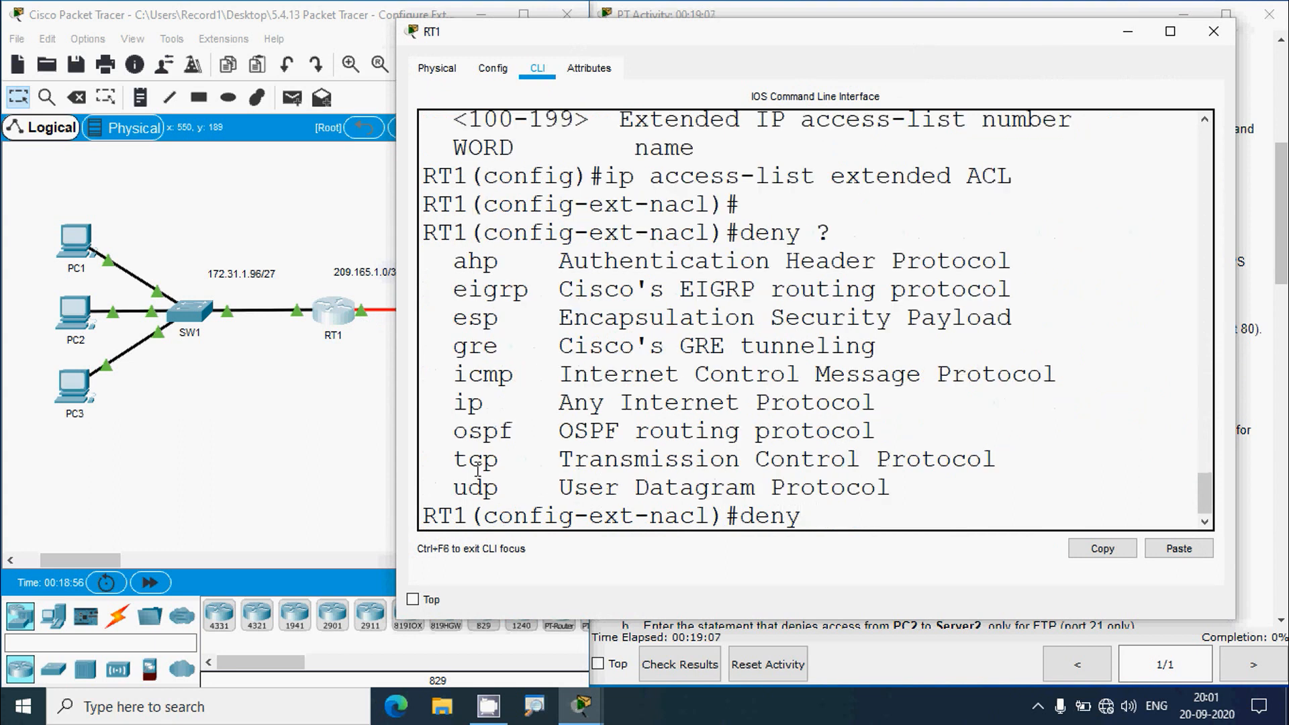
drag(457, 462, 977, 480)
click(842, 520)
text(tcp ?)
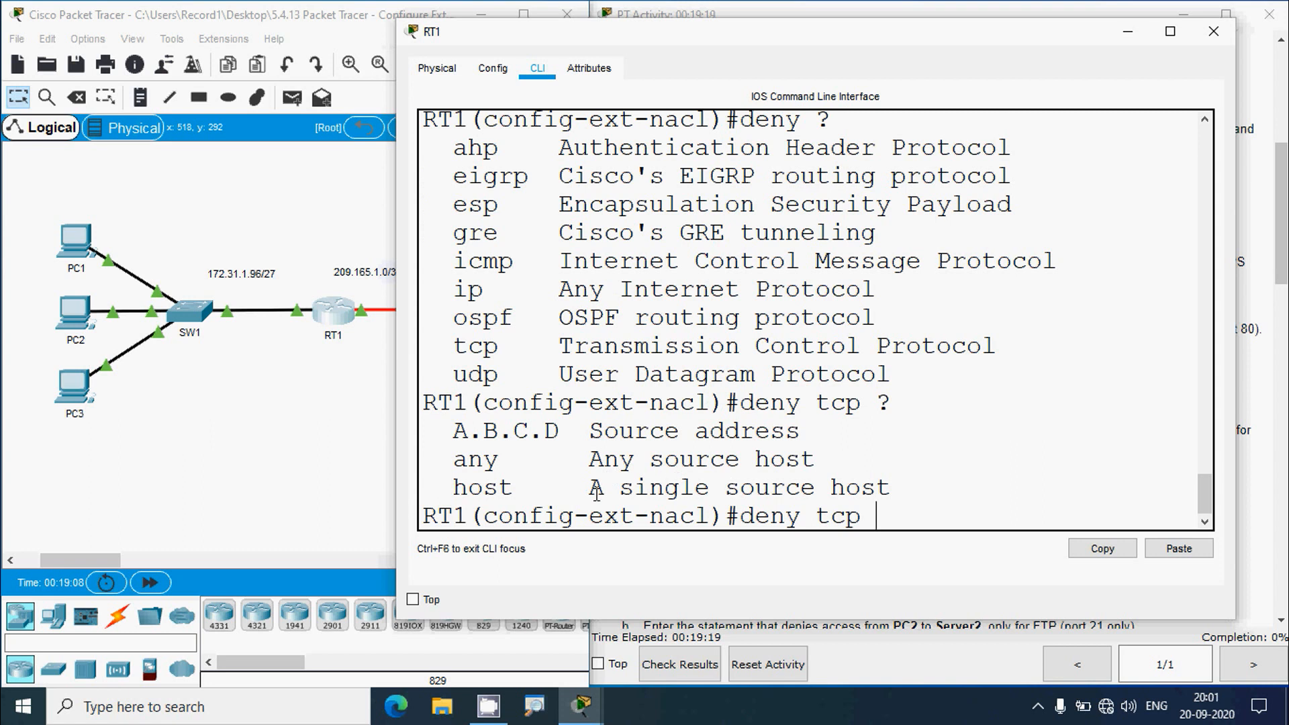
drag(597, 489, 876, 489)
drag(514, 489, 453, 489)
click(887, 519)
text(hos)
text(t ?)
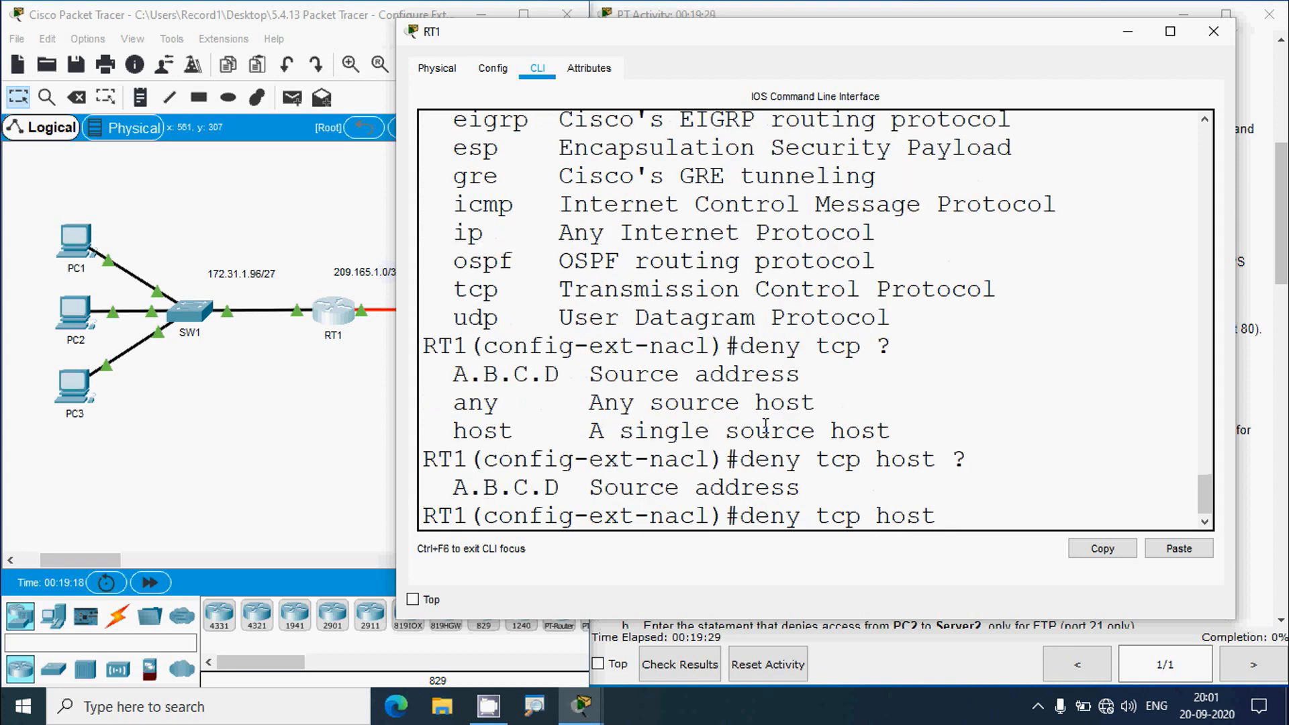
drag(589, 488, 802, 488)
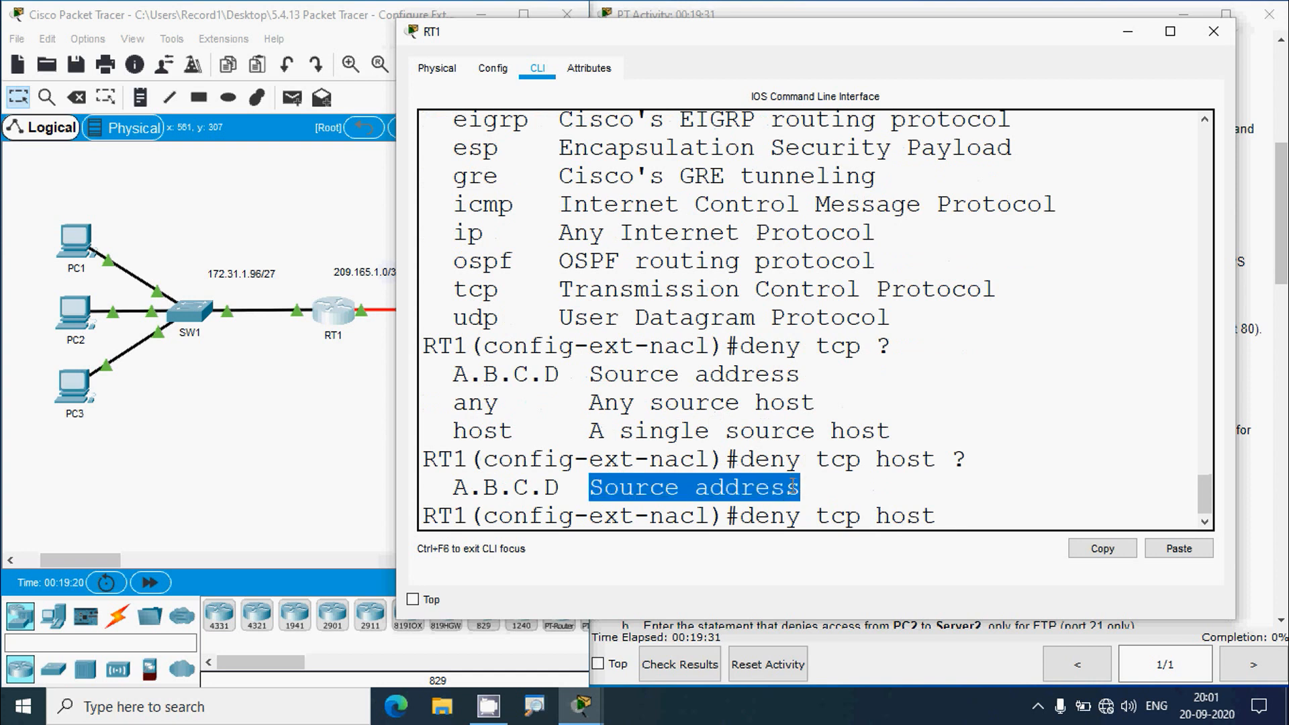
- Copy PC1's IPv4 address 172.31.1.101 from IP Configuration and paste it after 'deny tcp host'
click(75, 243)
click(535, 125)
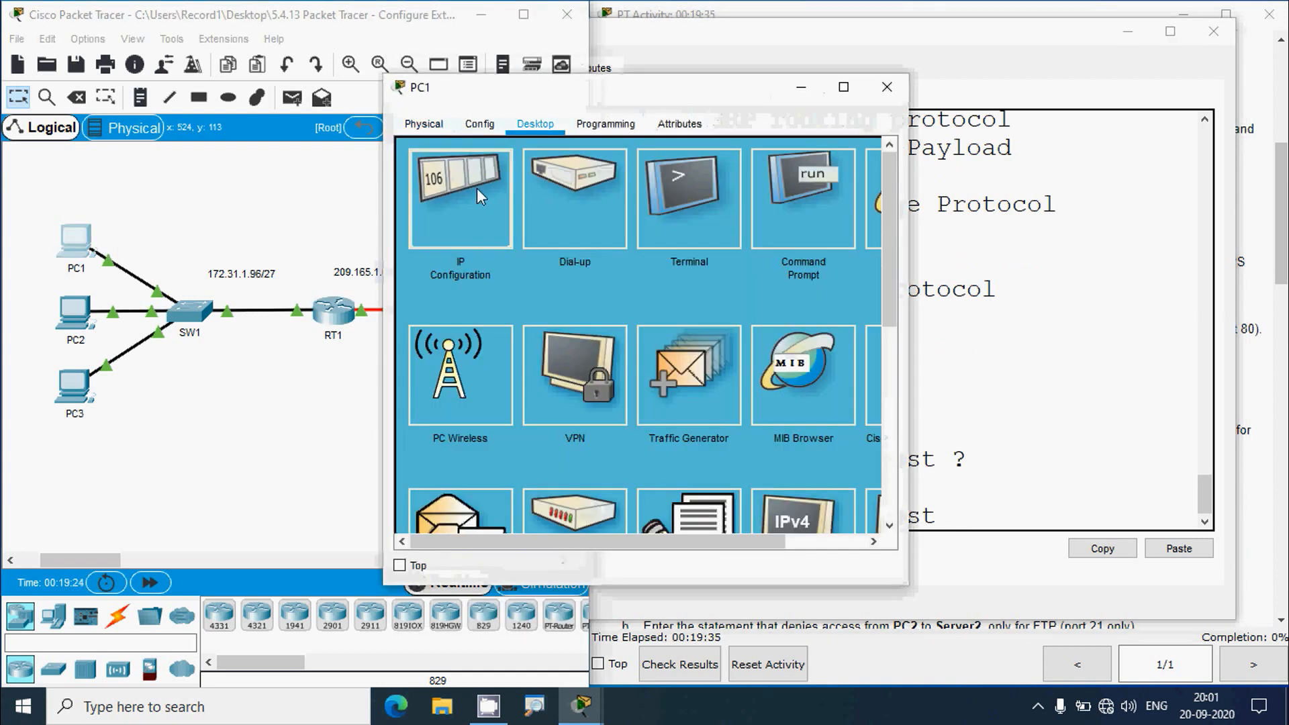
click(461, 208)
triple_click(718, 255)
key(ctrl+c)
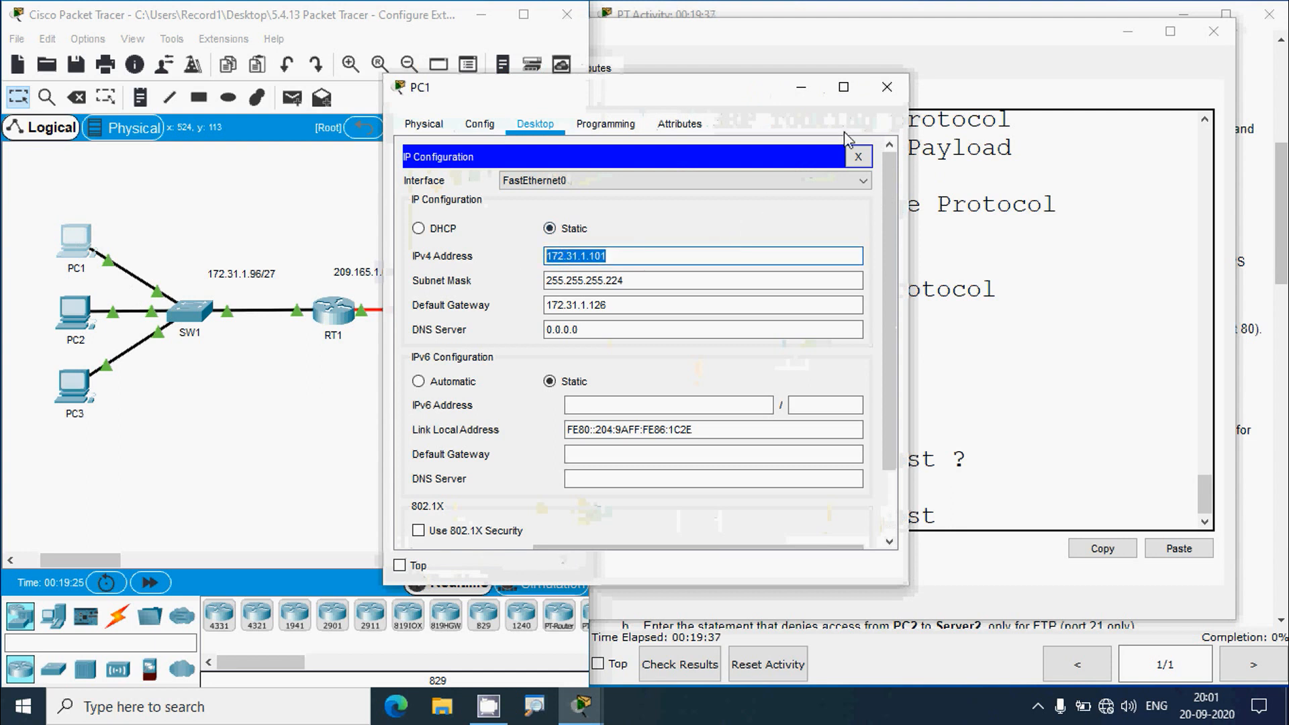
click(887, 87)
click(960, 516)
right_click(962, 515)
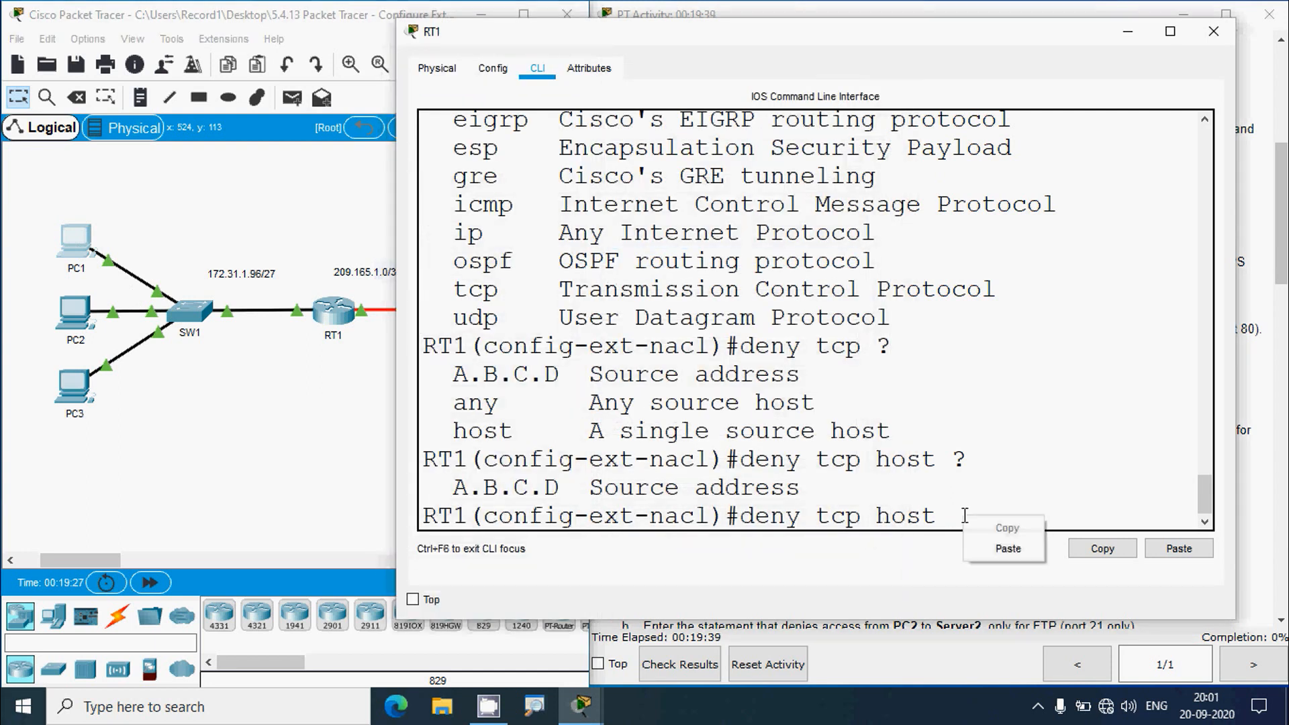
click(956, 517)
right_click(958, 517)
click(987, 549)
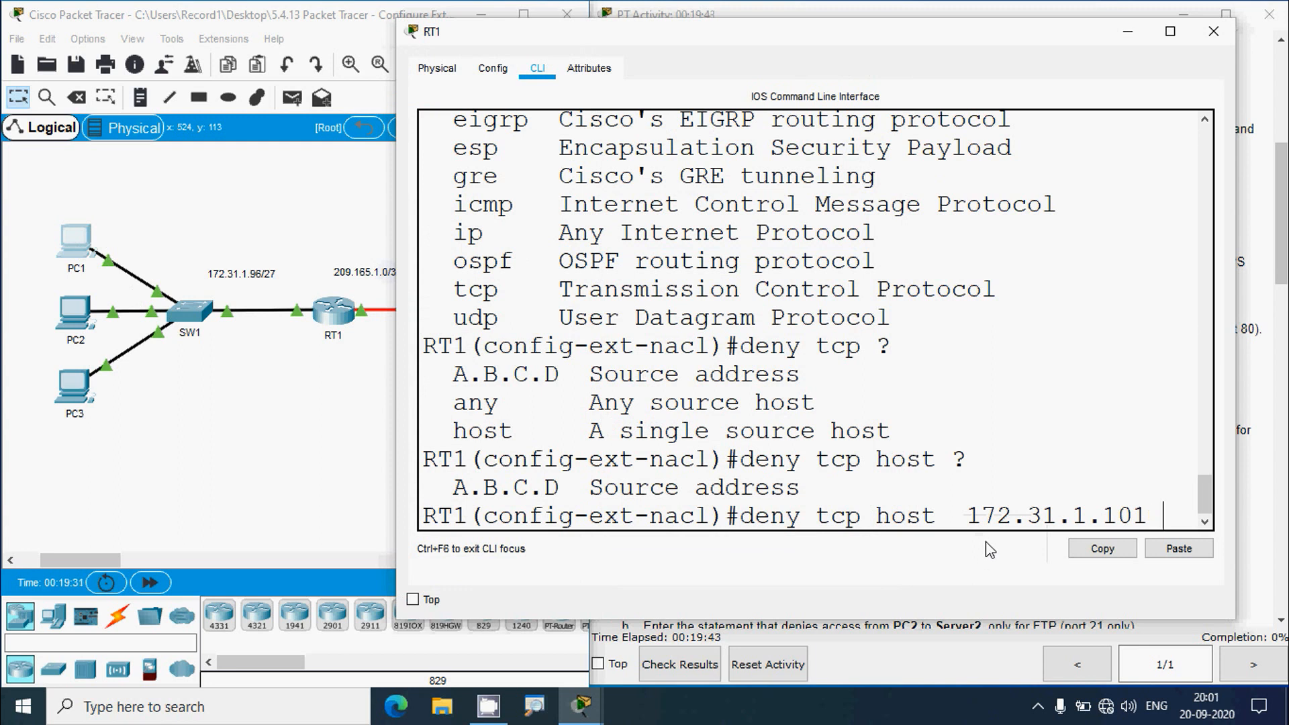
- Append the destination 'host' keyword after 172.31.1.101, using ? help to confirm the options
text(?)
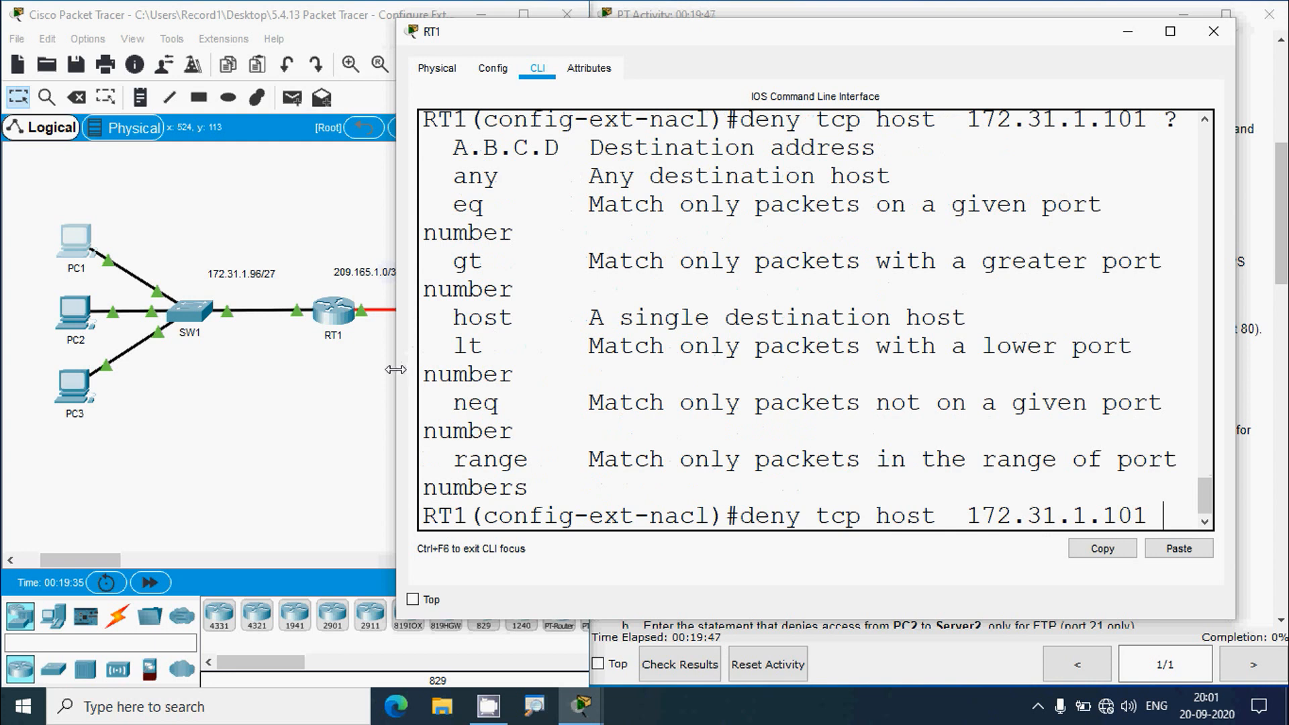
drag(397, 367, 178, 415)
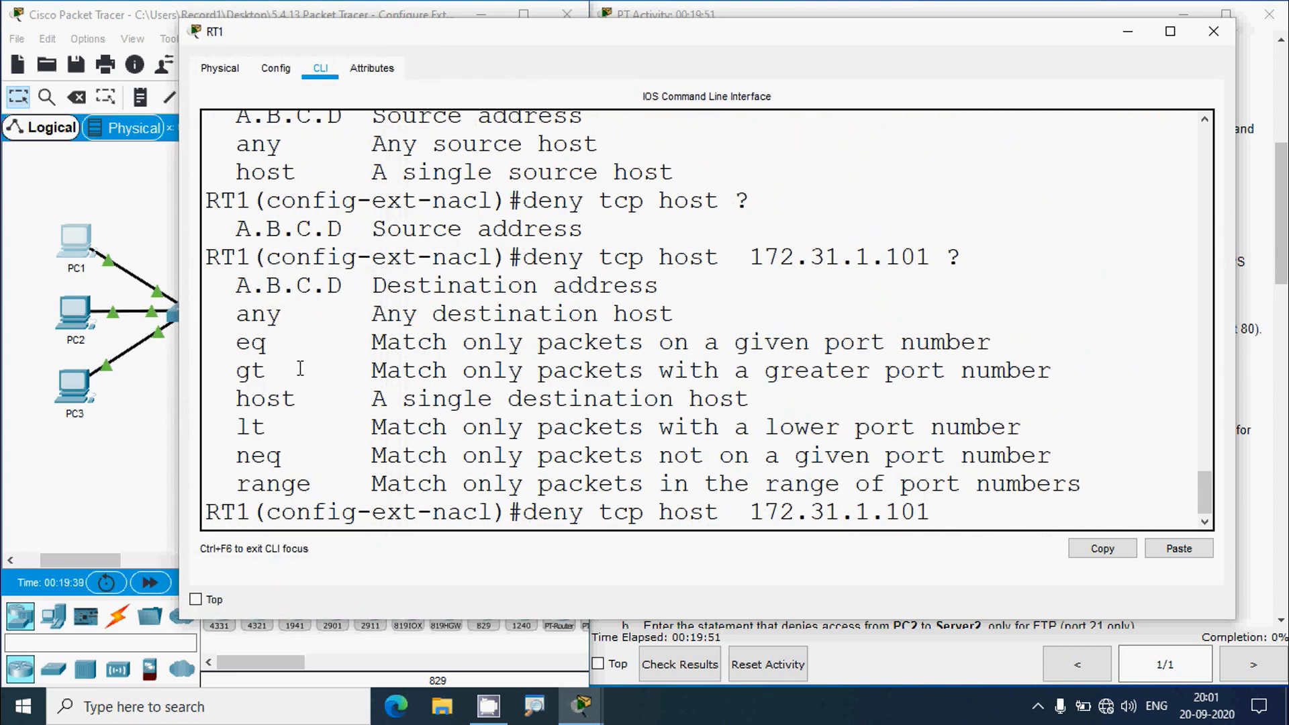
drag(374, 403, 751, 411)
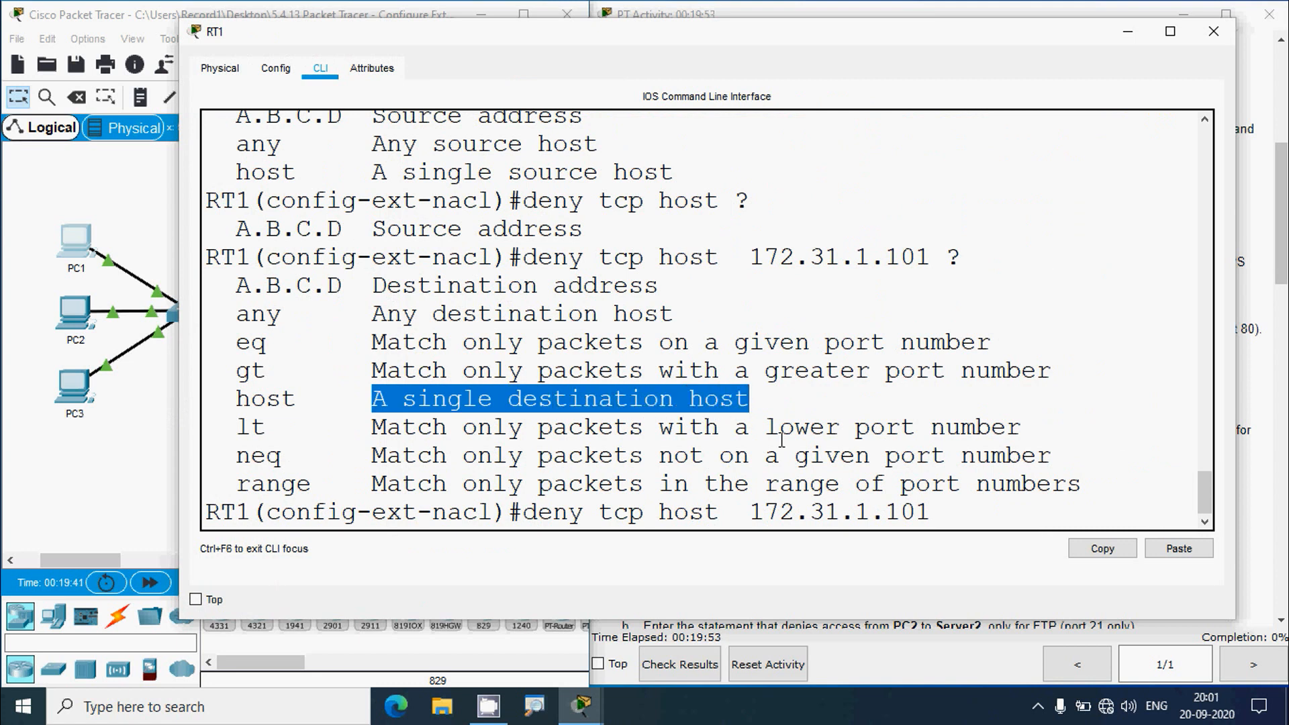
click(971, 508)
text(host)
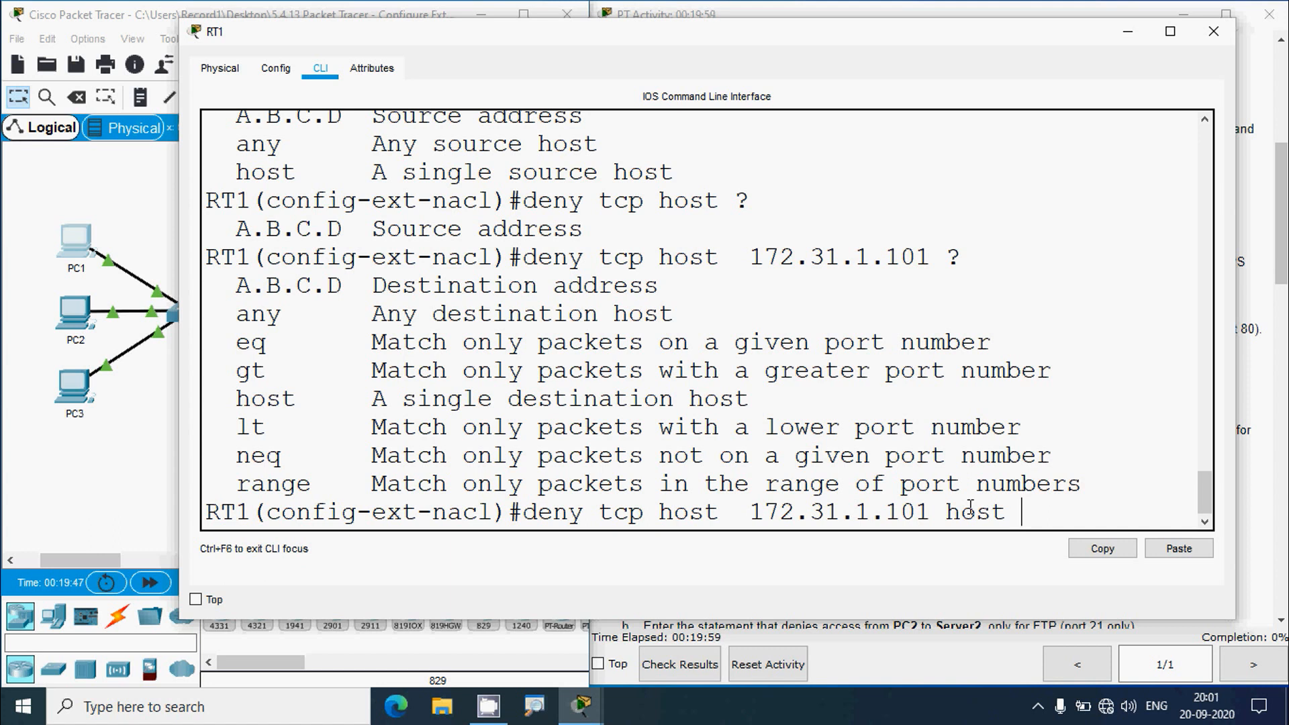
text(?)
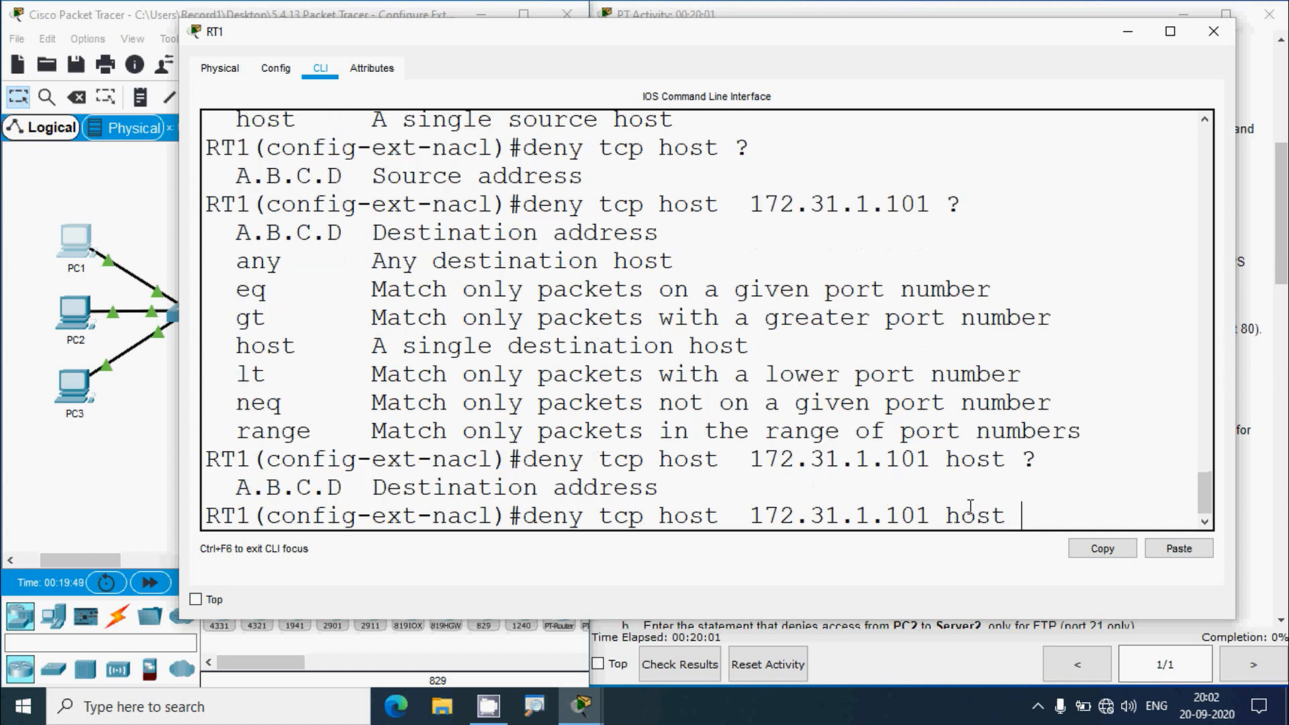
drag(373, 488, 665, 489)
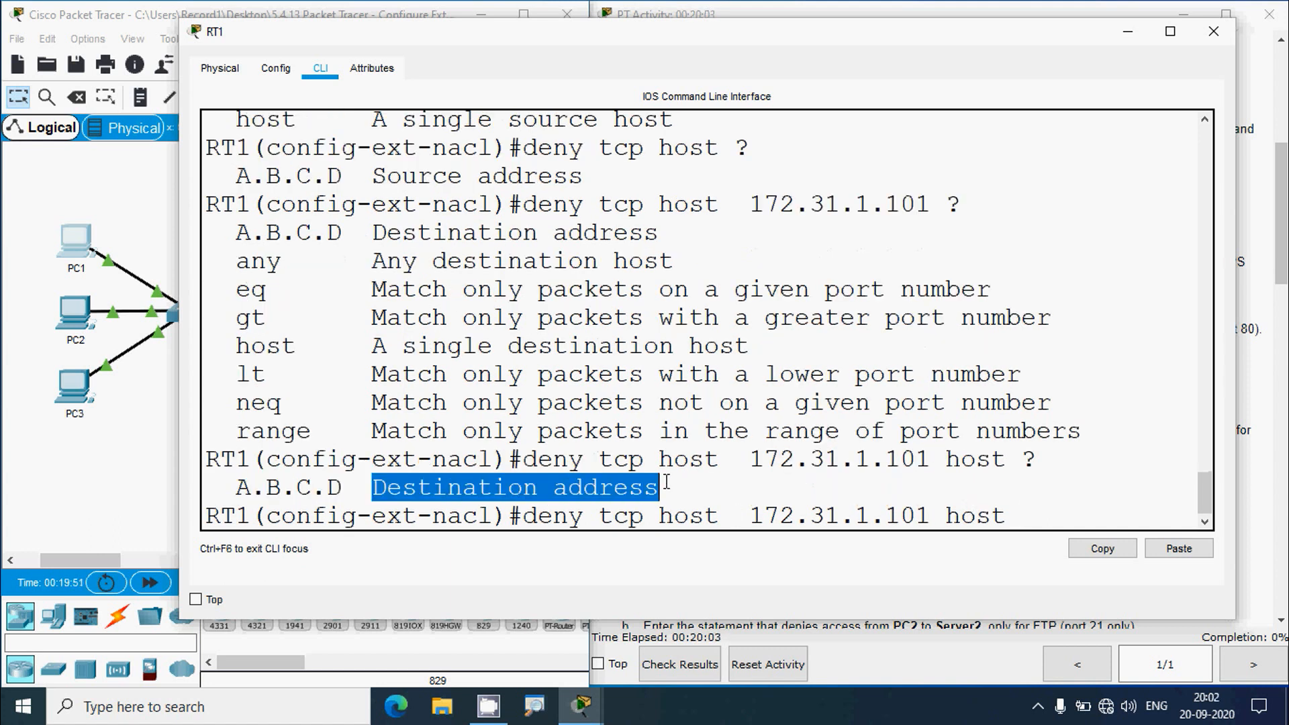
click(143, 469)
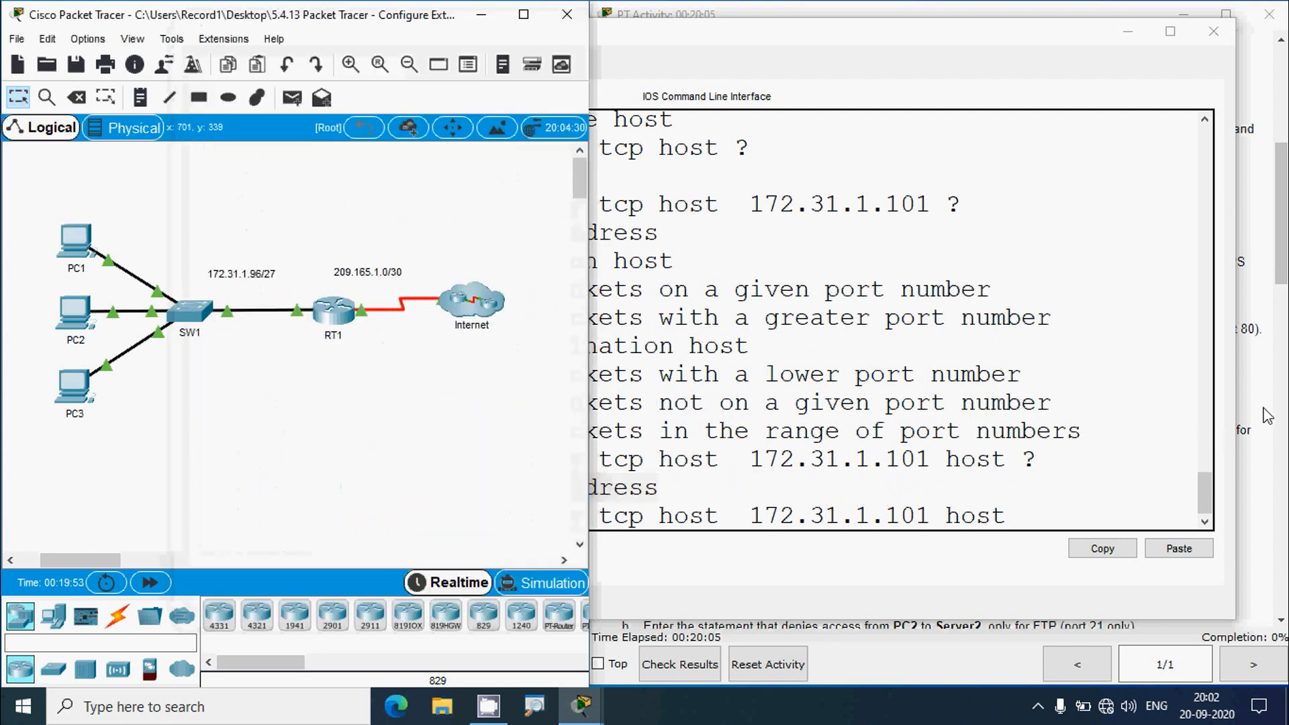
- Select Server1's address 64.101.255.254 in the addressing table and reopen RT1's command line
click(1273, 282)
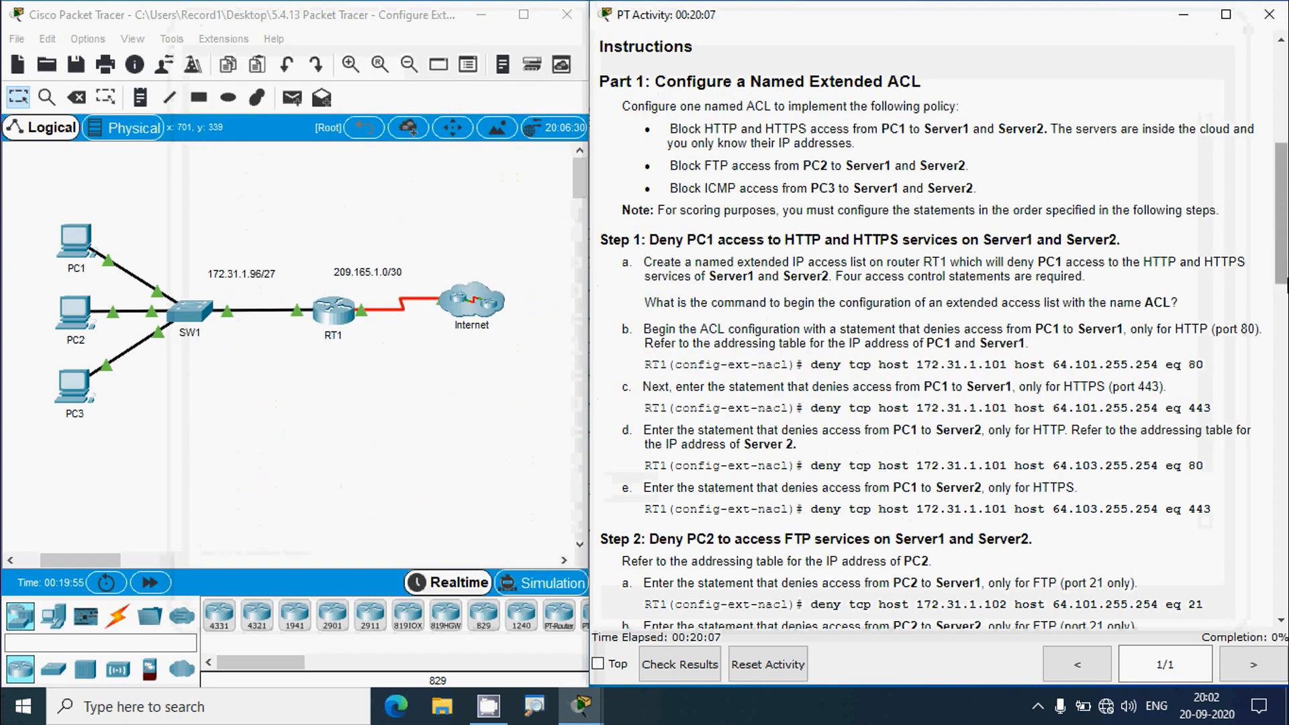
scroll(1182, 223, up, 6)
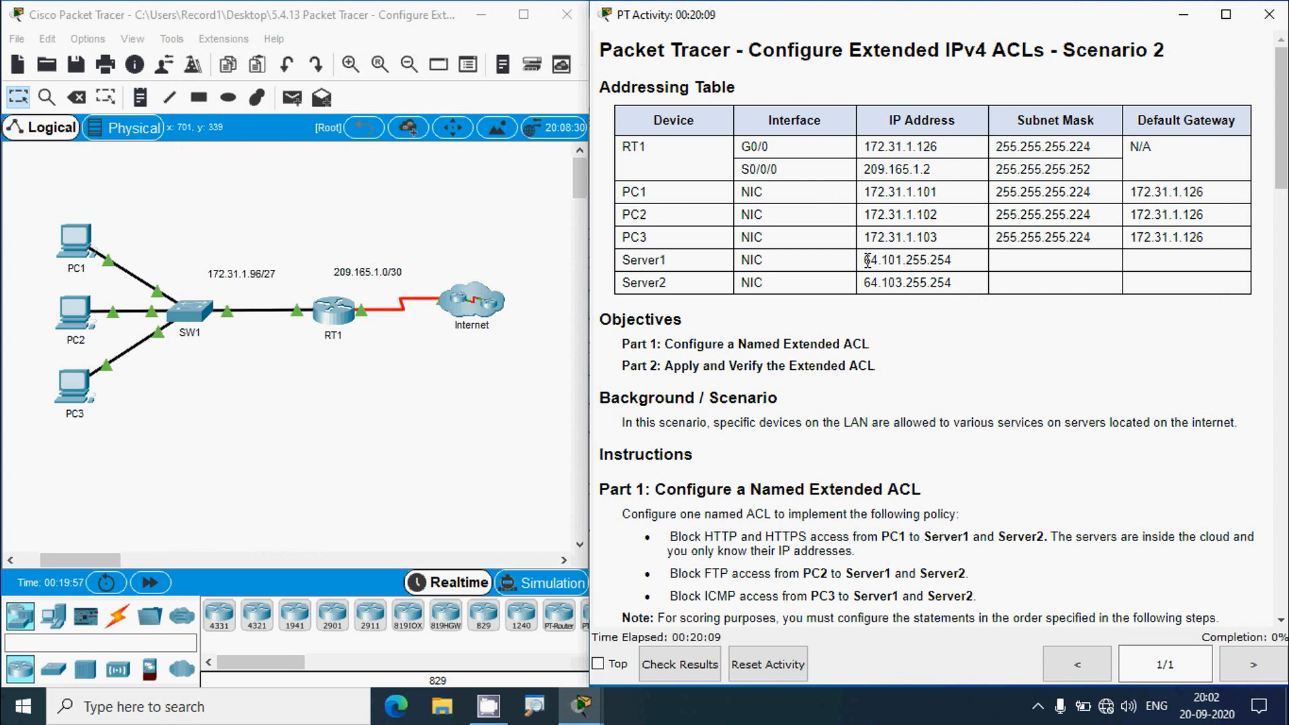
drag(864, 262, 954, 262)
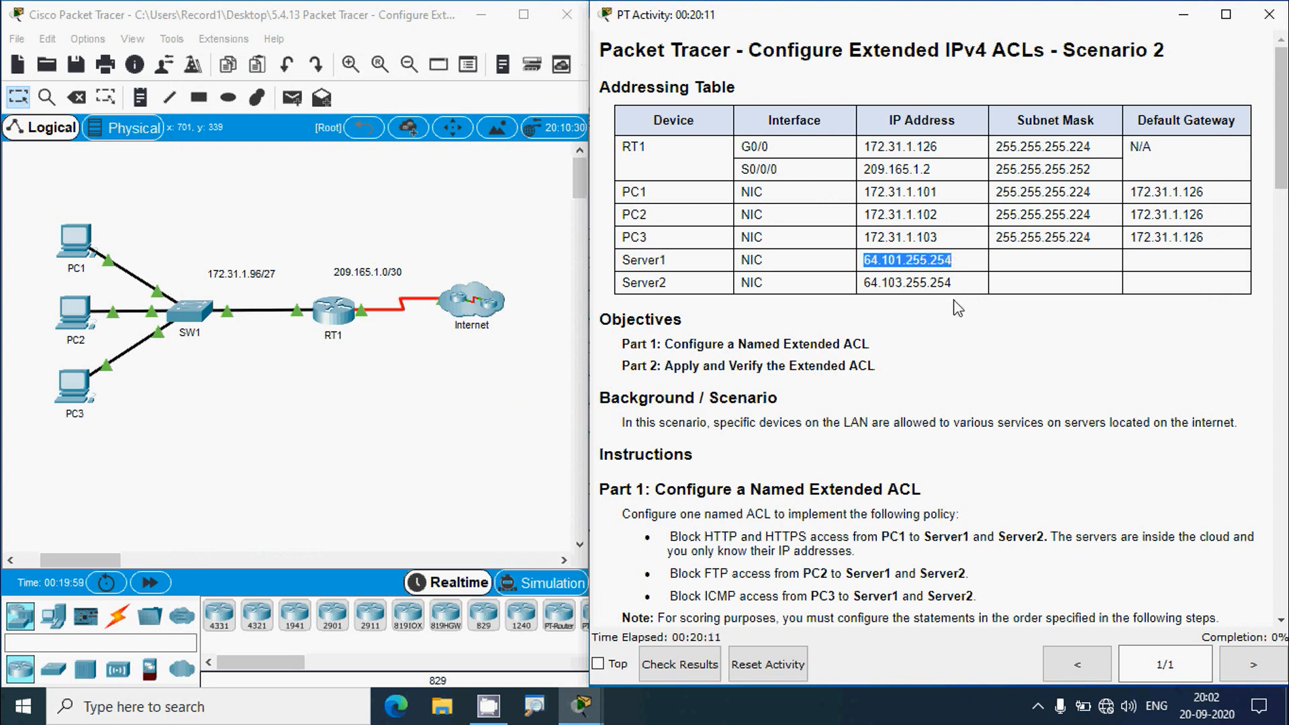
drag(1281, 183, 1283, 272)
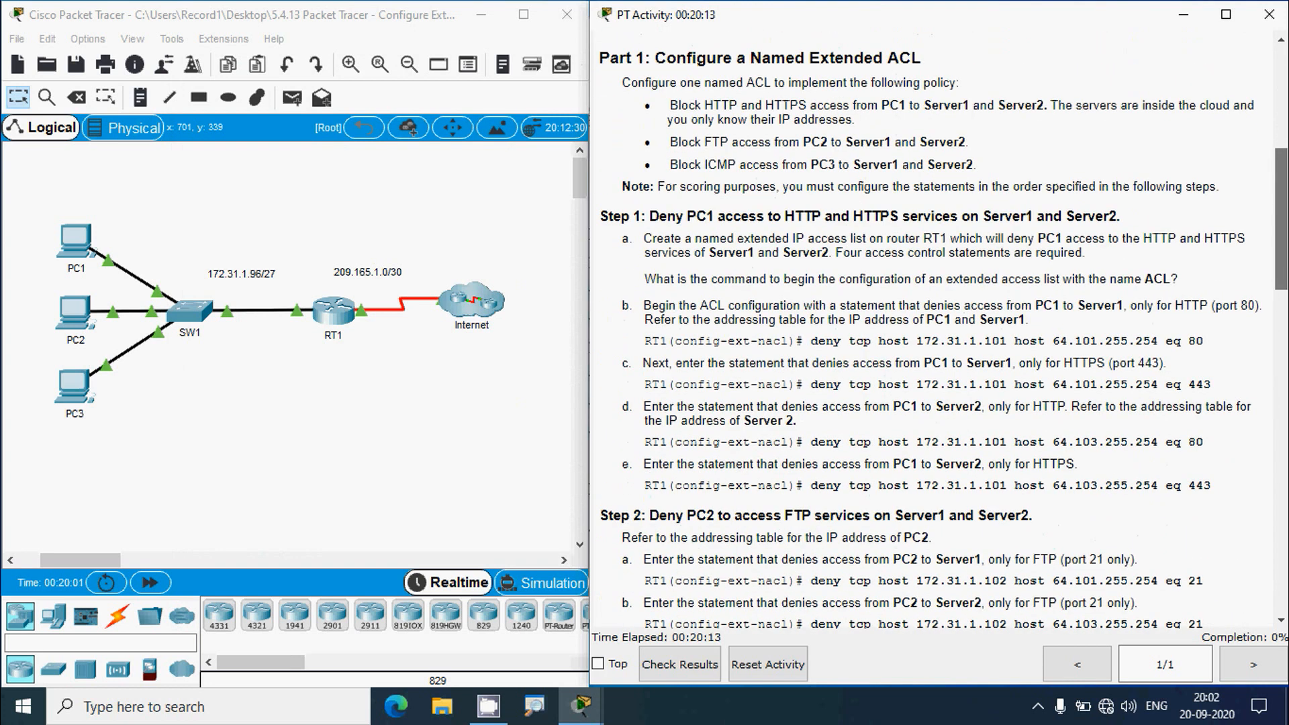
click(333, 323)
- Add destination 64.101.255.254 and the eq keyword, checking the port options in ? help
click(1169, 42)
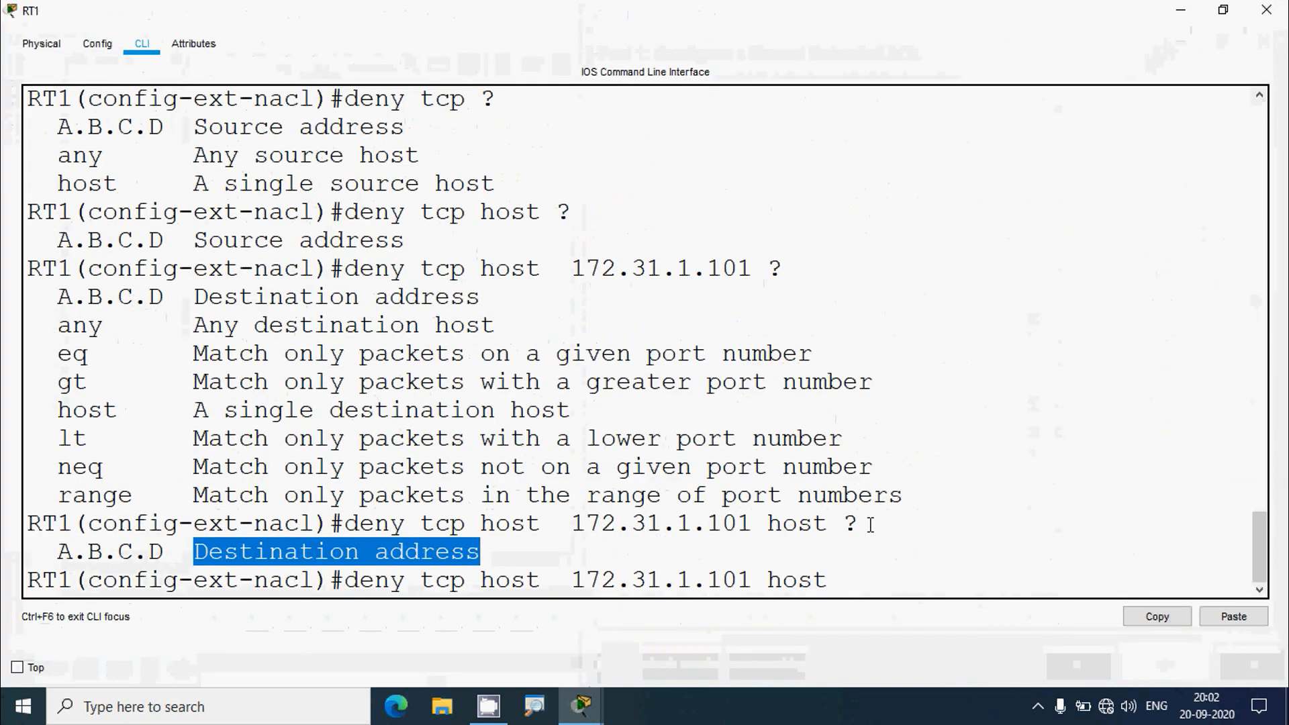
click(857, 575)
text(64.101.255.254)
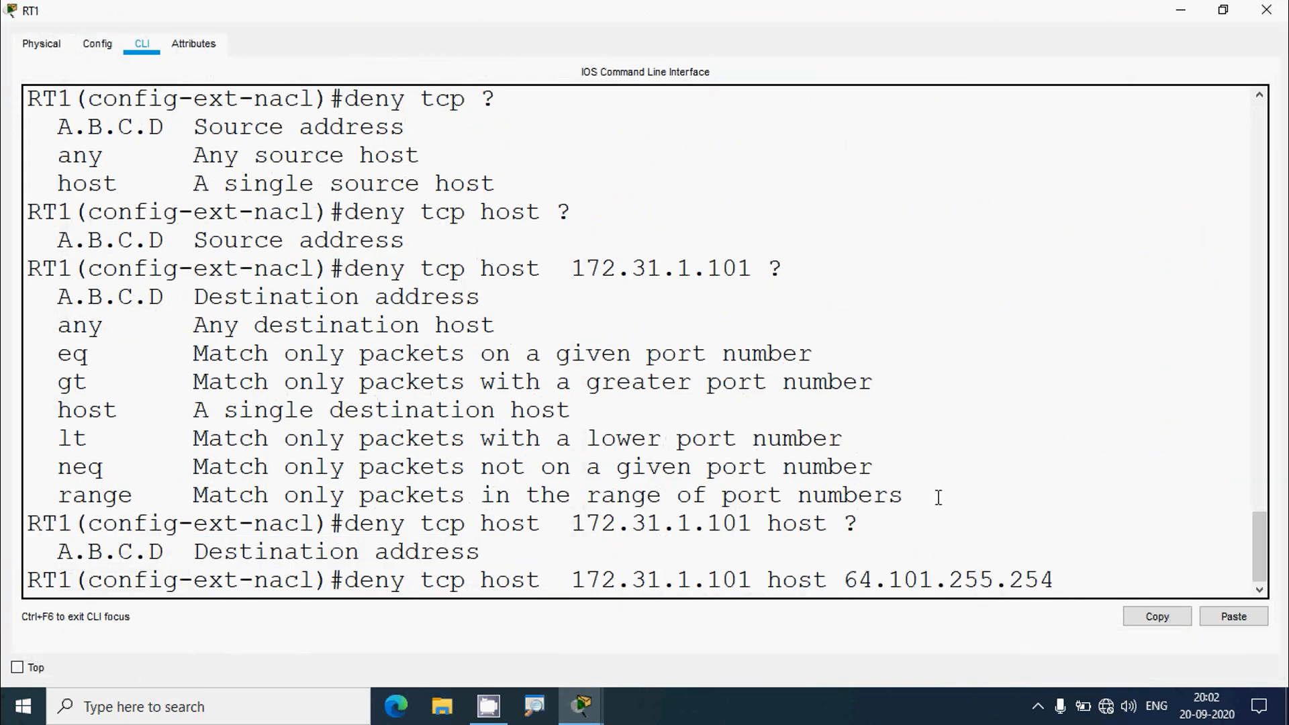
text( ?)
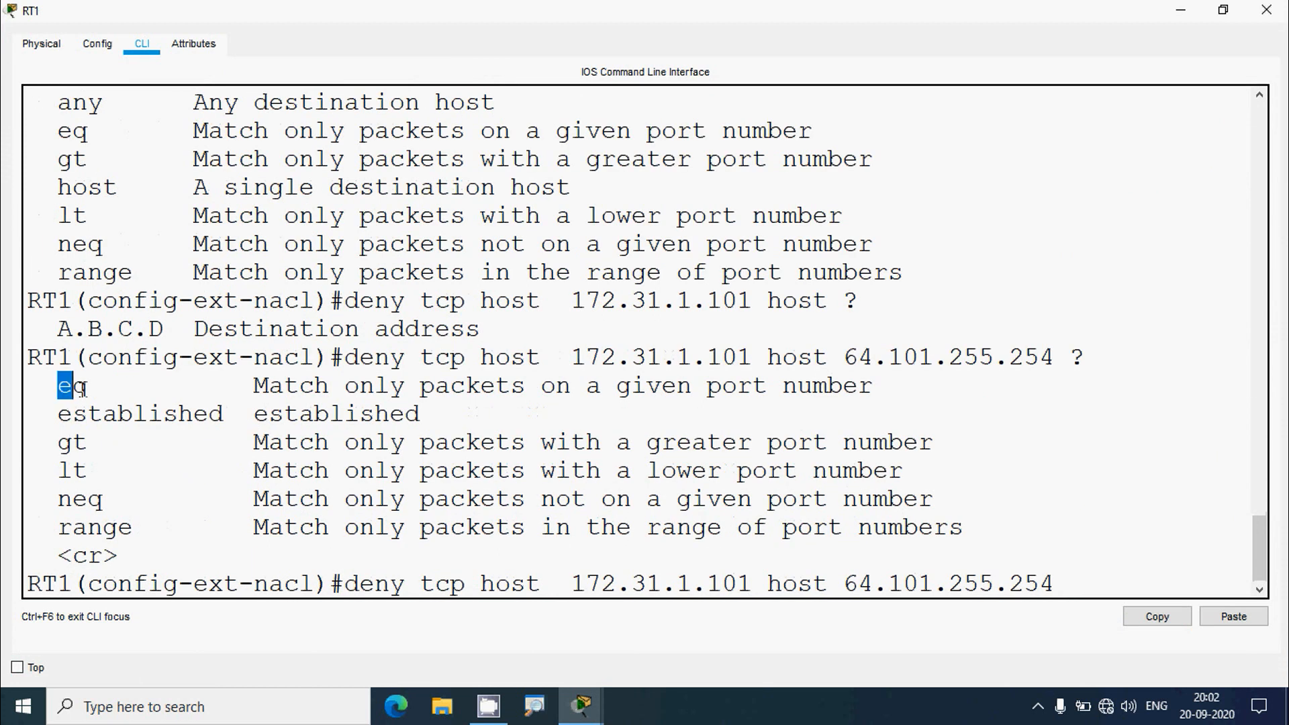
drag(82, 388, 163, 394)
click(1102, 574)
text(e)
text(q ?)
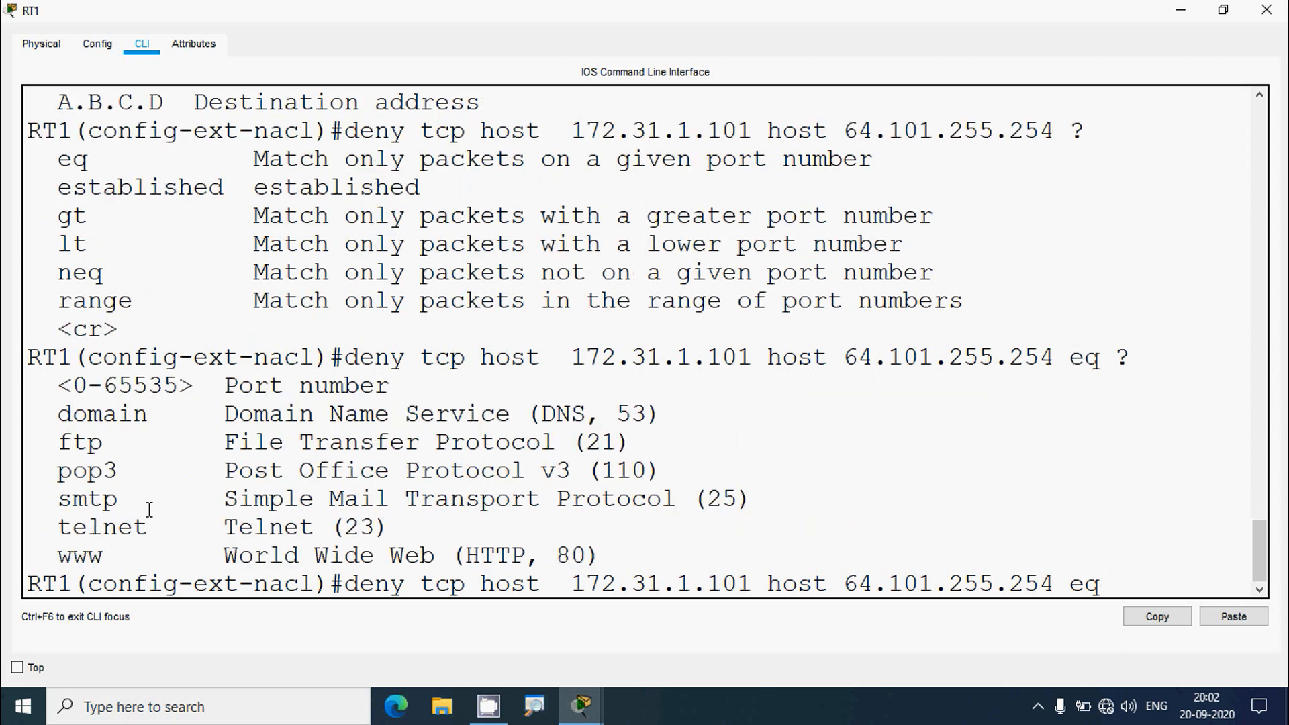
drag(59, 558, 102, 558)
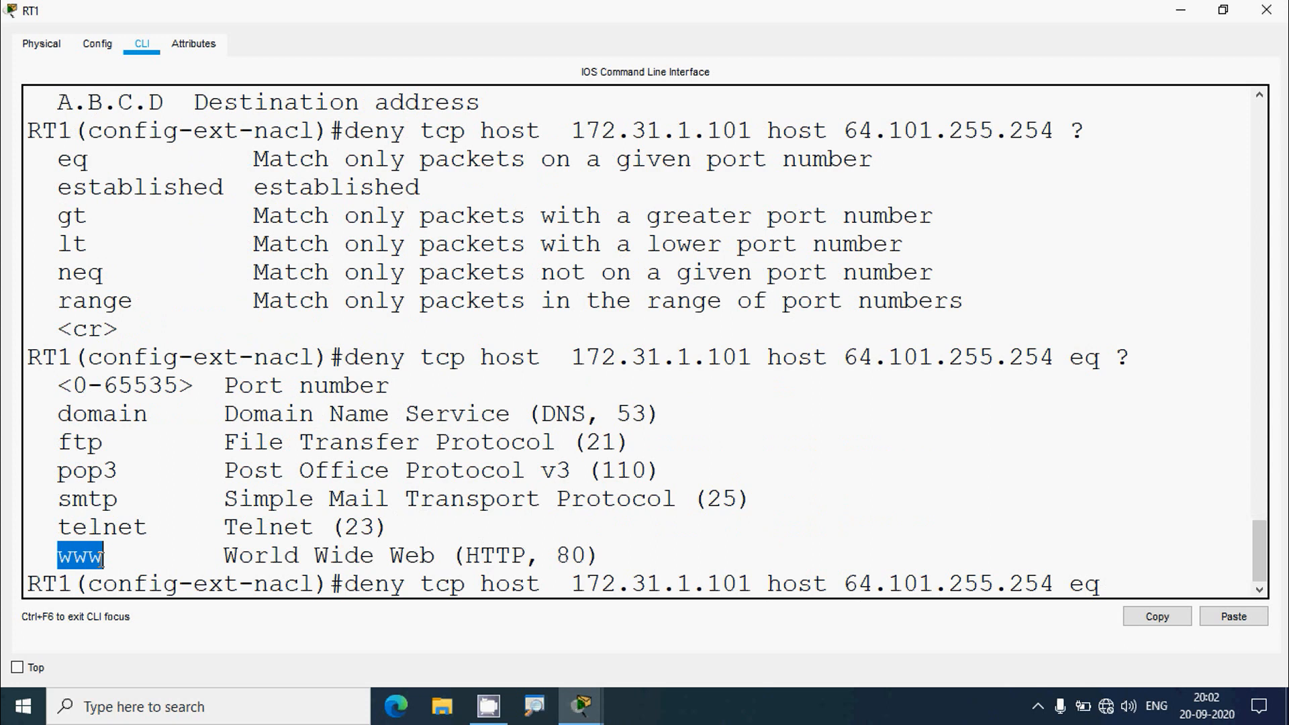
drag(239, 386, 390, 387)
- Finish the deny statement with port 80 and enter it in RT1's CLI
click(1201, 15)
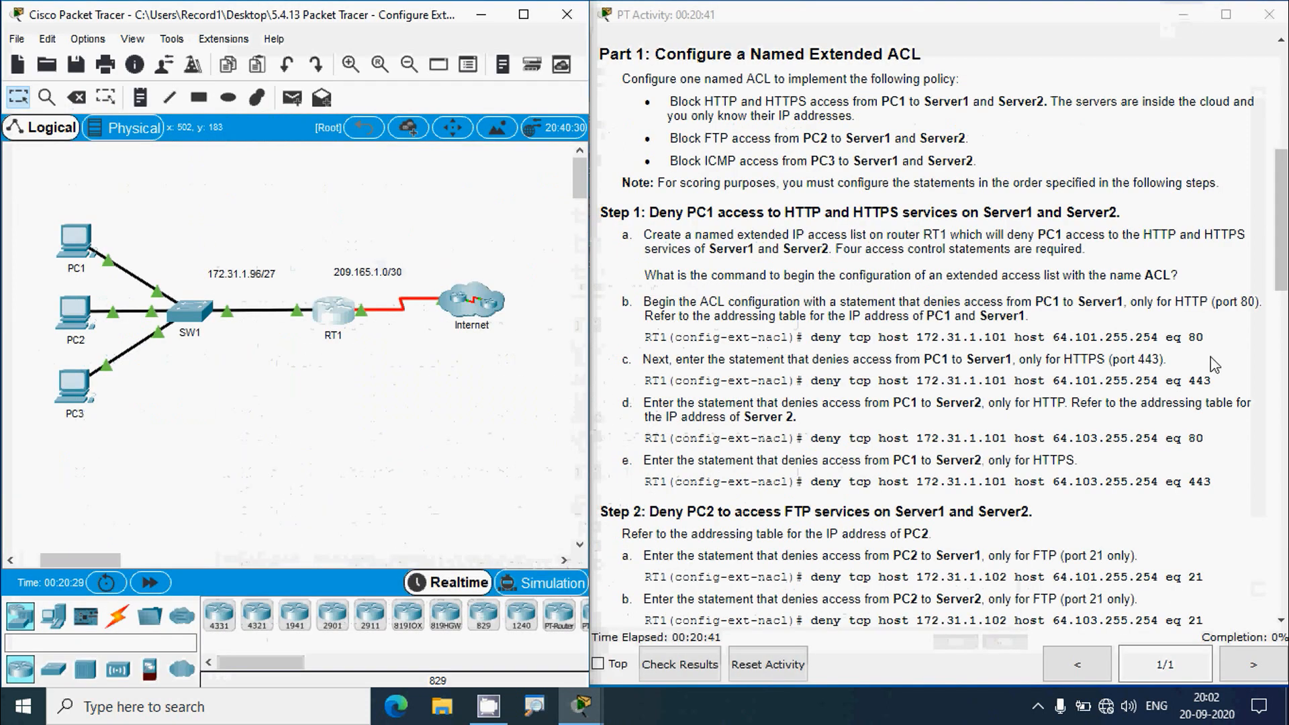
click(330, 316)
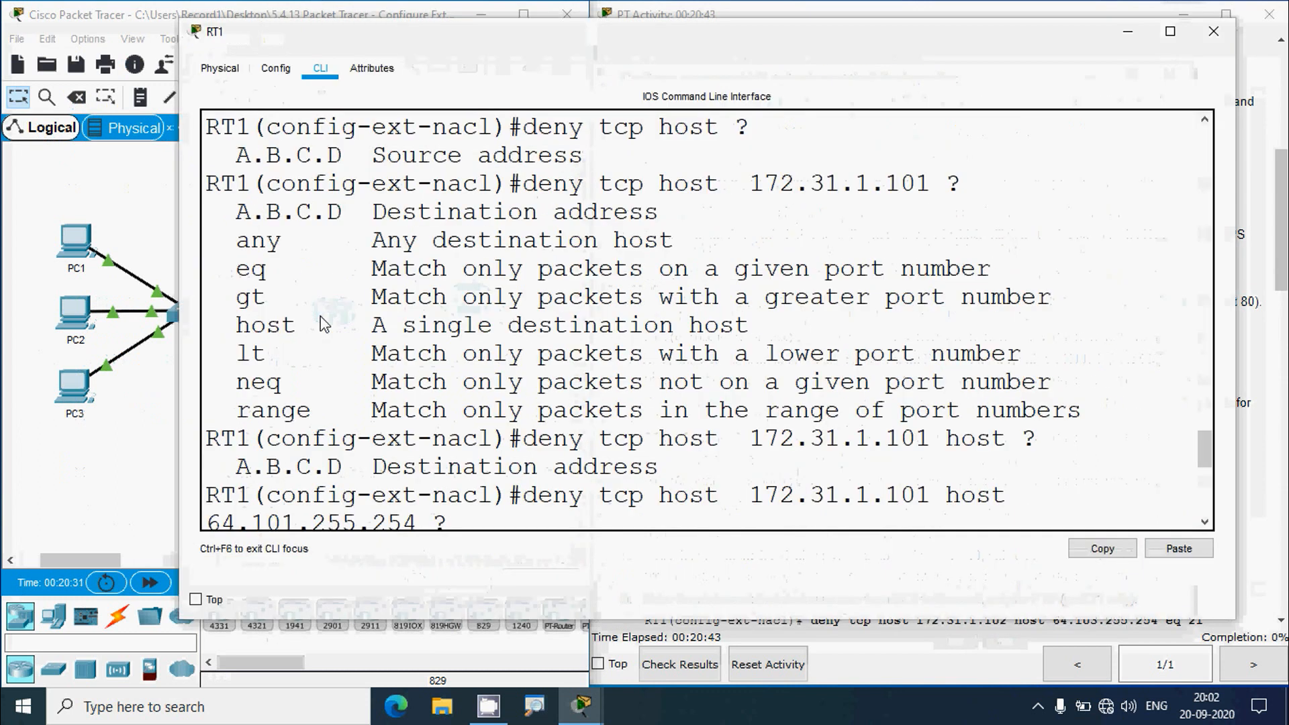
click(1169, 32)
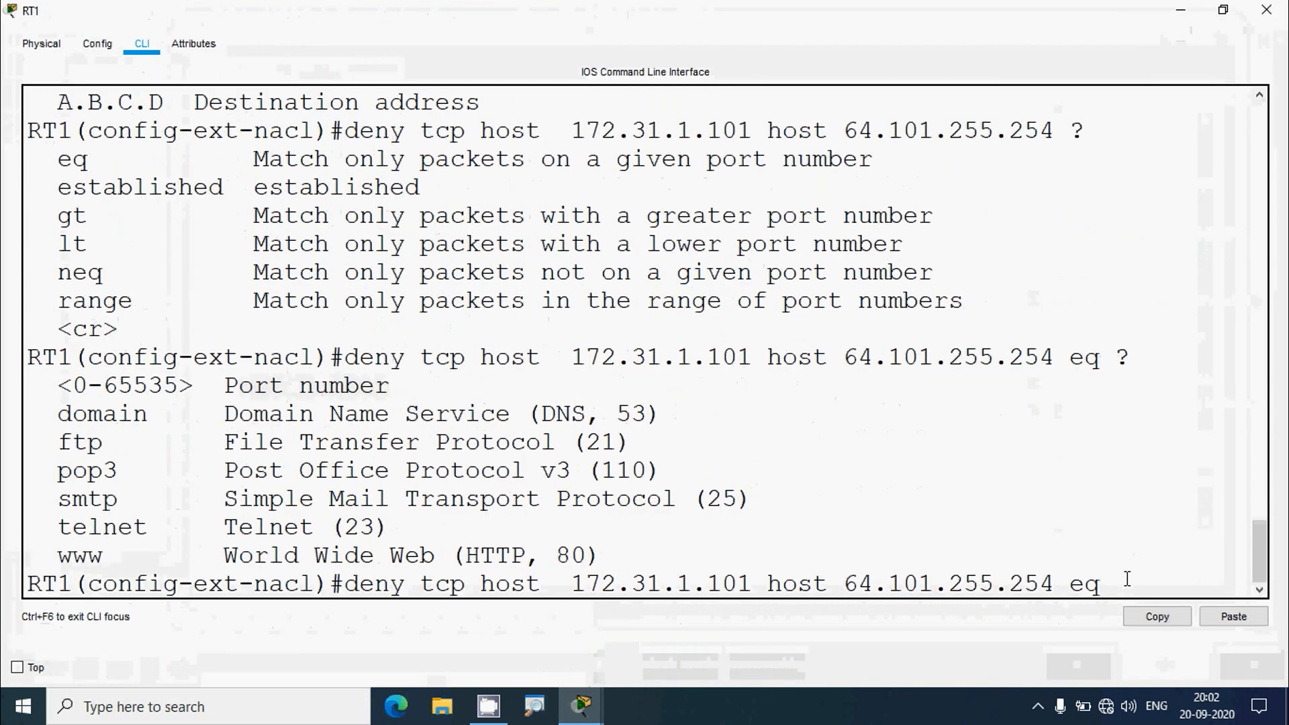
text(80)
key(Return)
- Compare step c's port 443 deny command with step b's port 80 command
click(1181, 10)
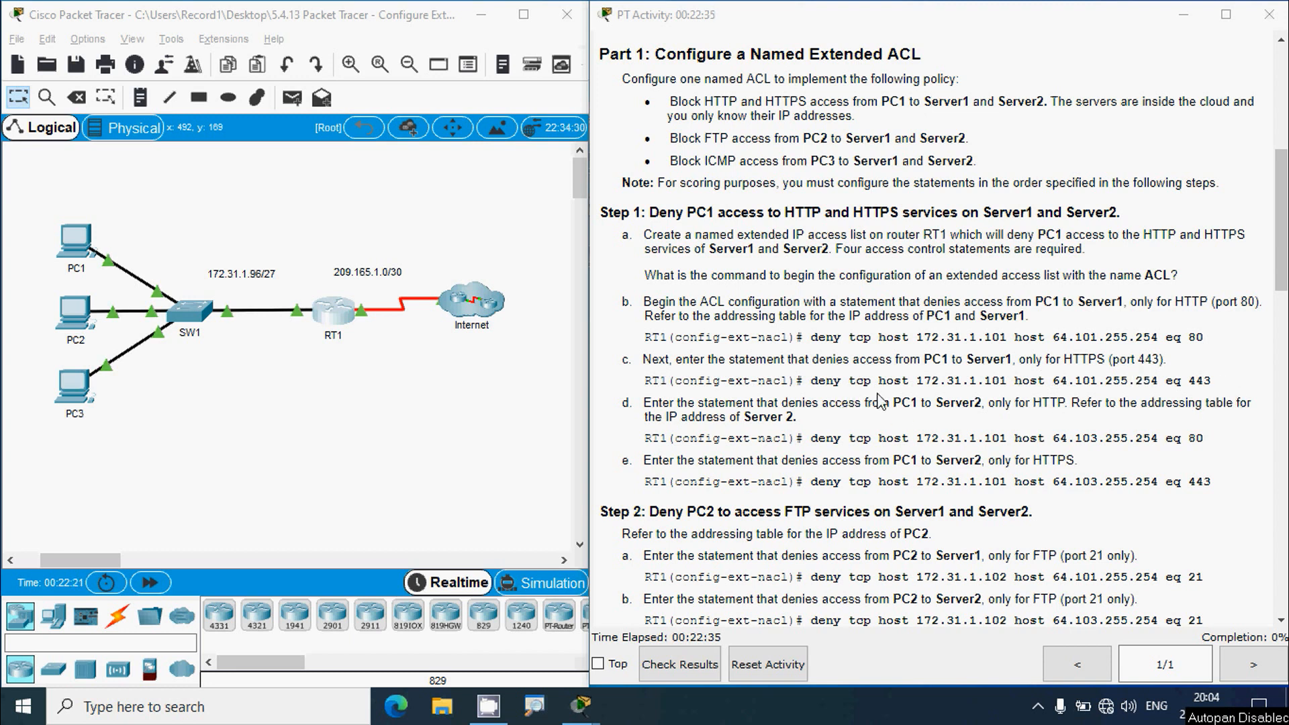
drag(918, 382, 1214, 383)
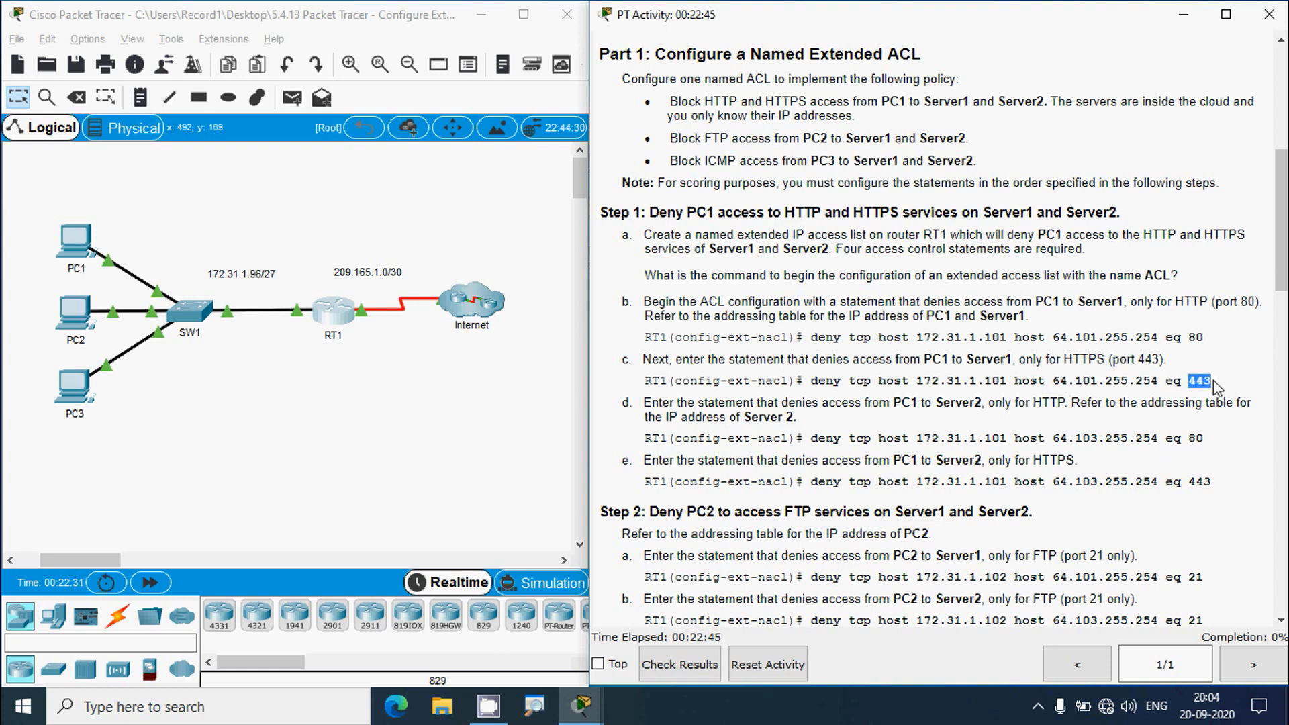
click(1184, 384)
drag(812, 381, 1184, 381)
drag(820, 343, 1200, 338)
click(1200, 339)
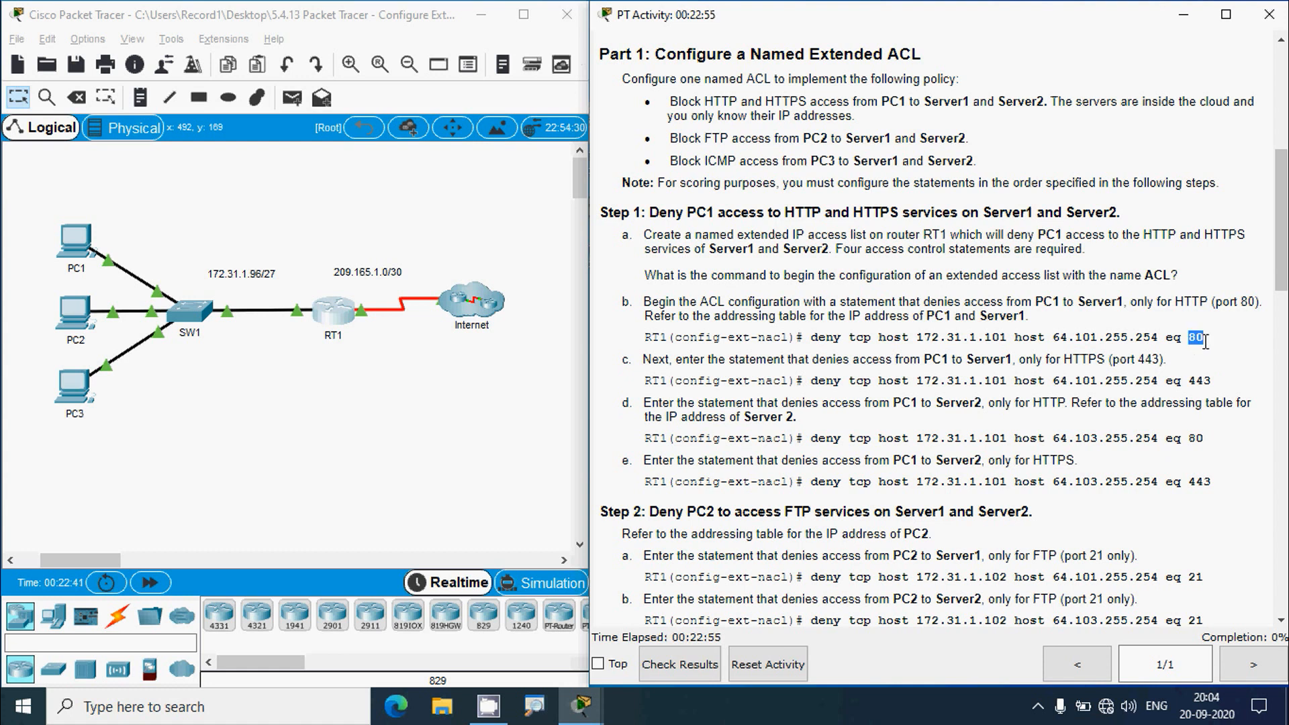
drag(1187, 380, 1212, 382)
click(1177, 380)
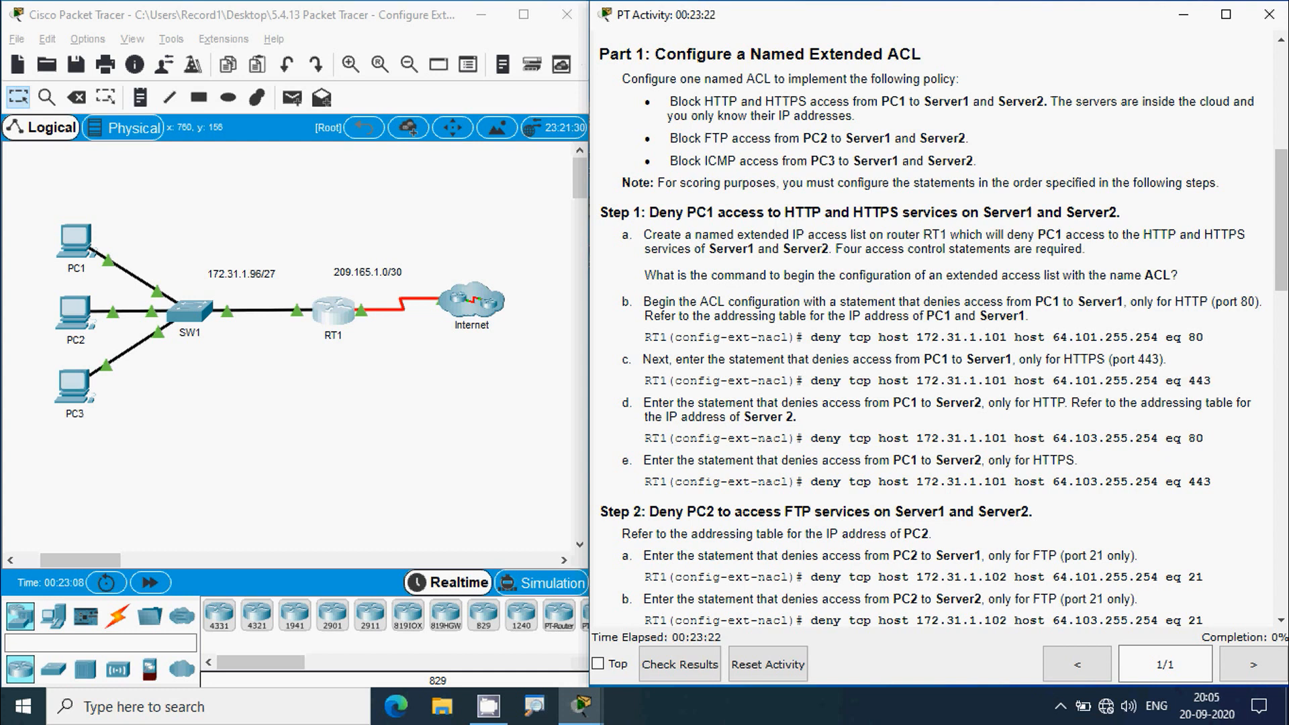
click(342, 318)
click(843, 88)
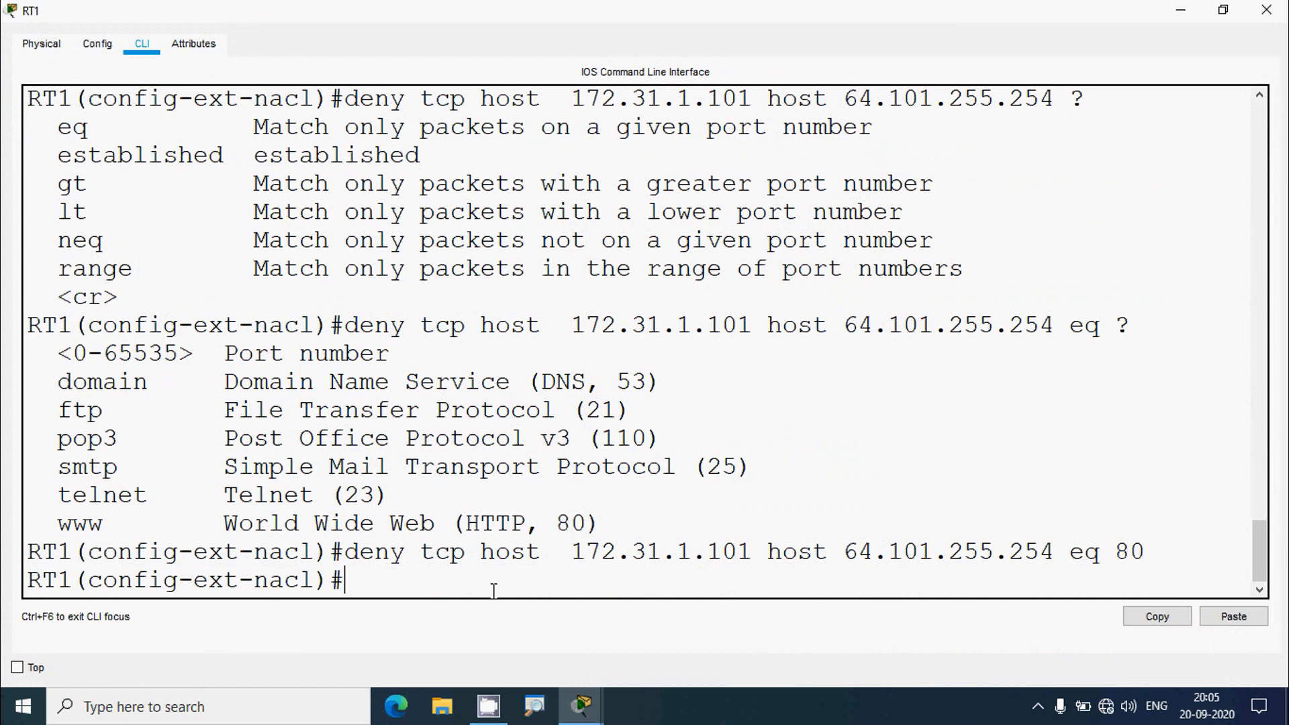
- Recall the port 80 deny line, change it to port 443, and enter it
key(Up)
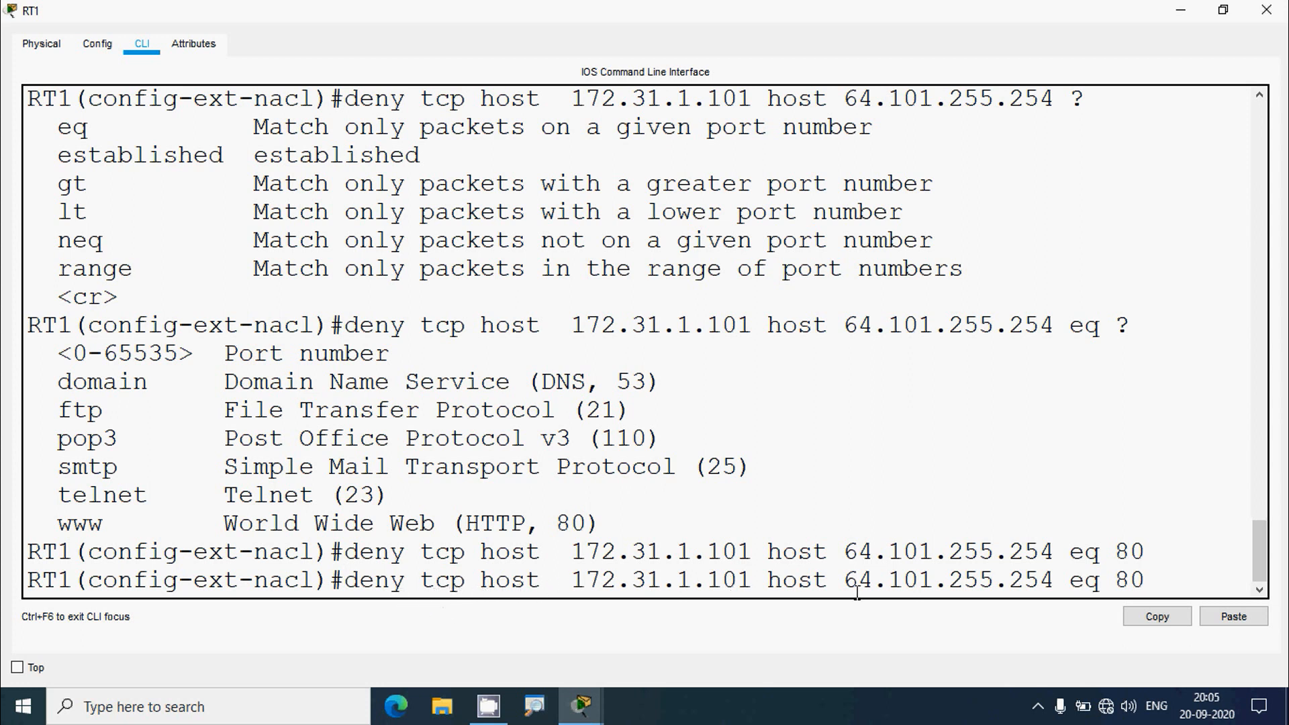
drag(1073, 582, 1090, 582)
click(1169, 582)
key(BackSpace)
key(BackSpace)
text(443)
key(Return)
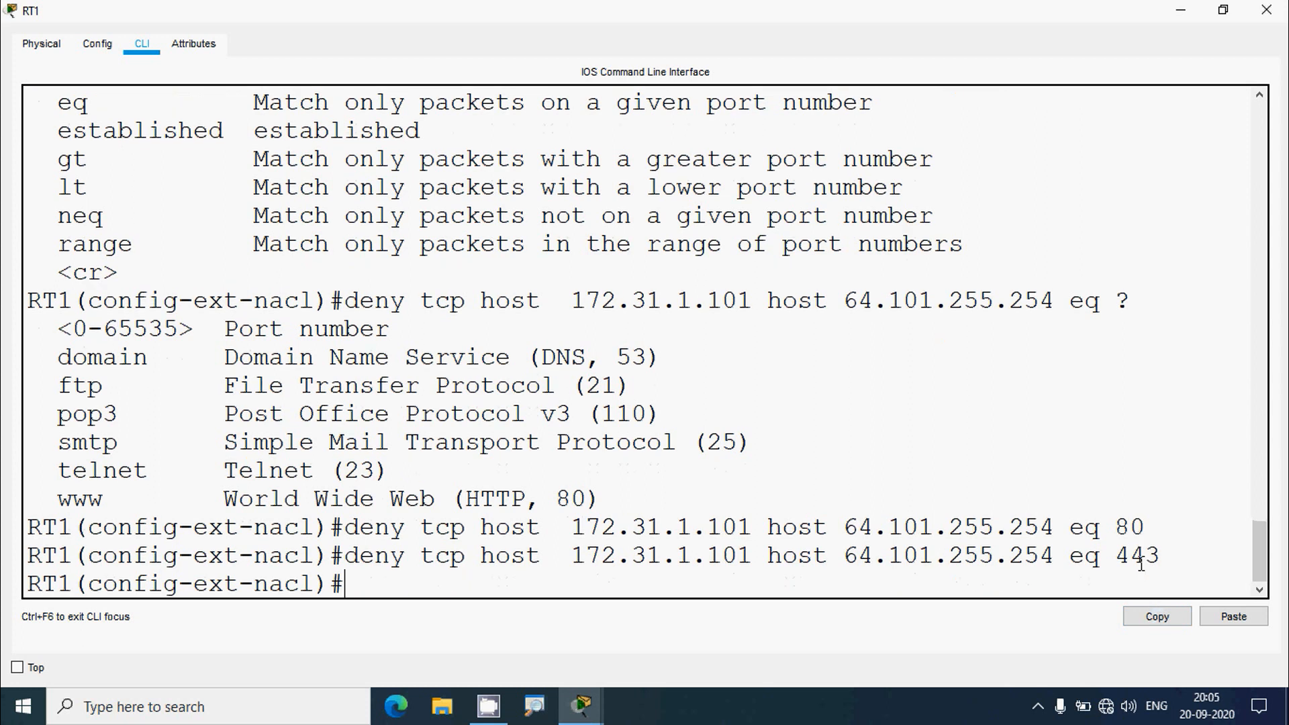
click(1271, 9)
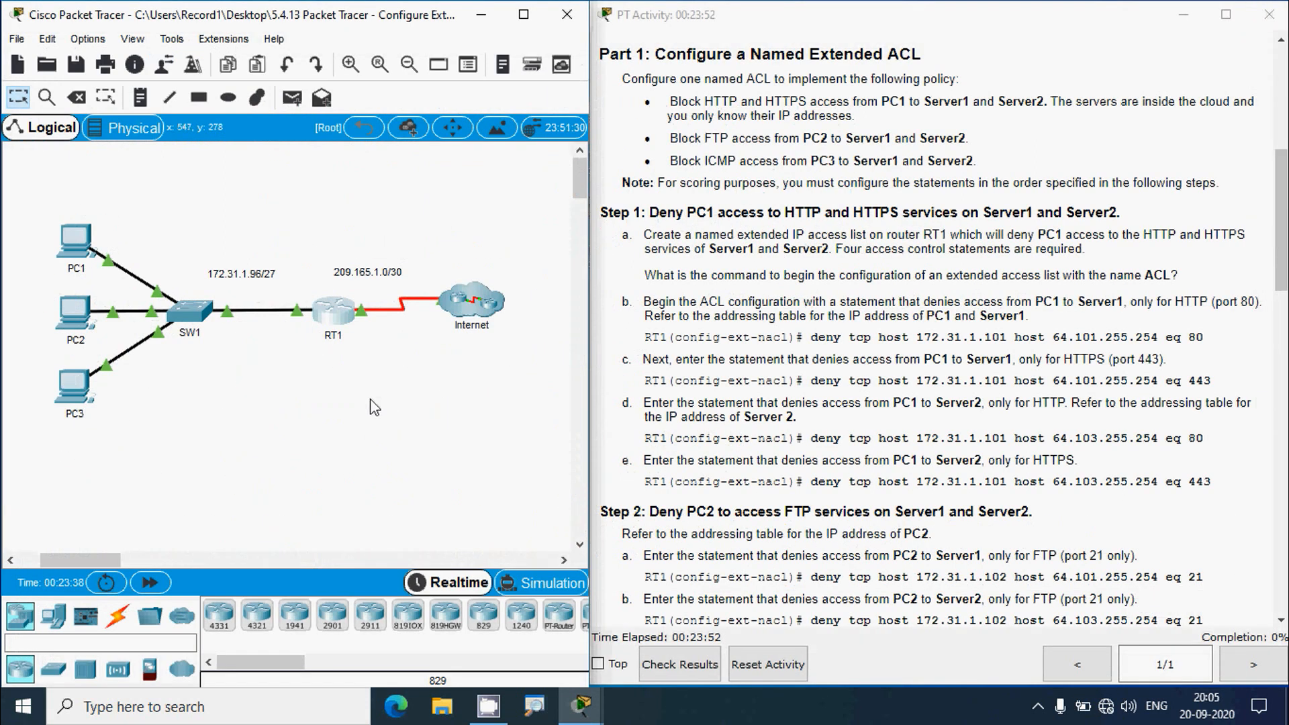
- Briefly check RT1's CLI, then compare step d (PC1 to Server2) with step b's Server1 command
click(336, 324)
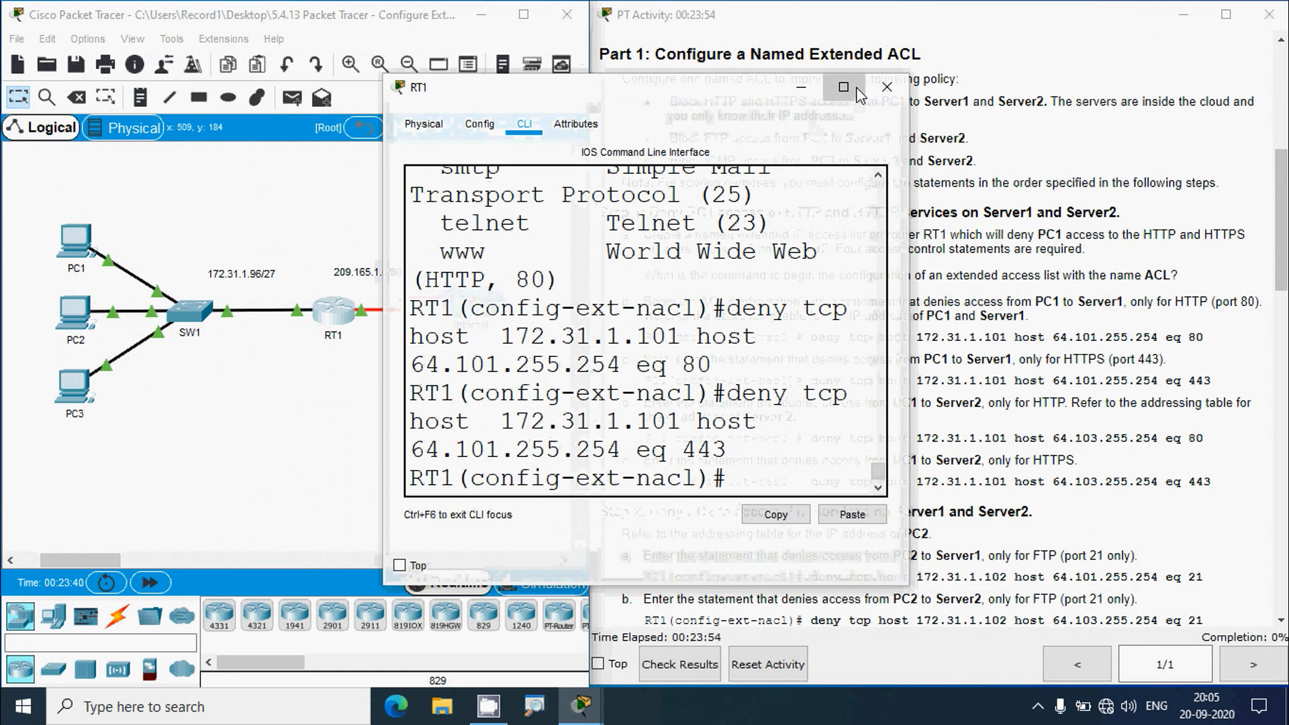
click(843, 82)
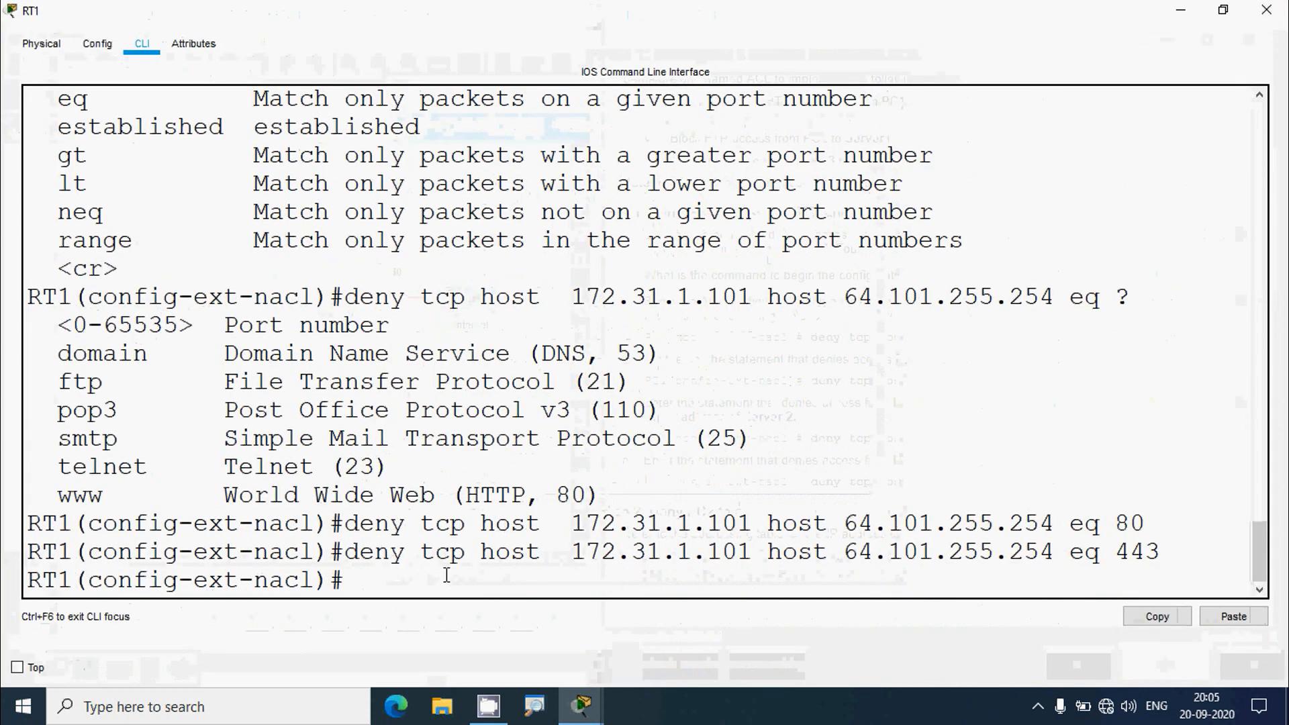
drag(1165, 555, 357, 549)
click(1267, 10)
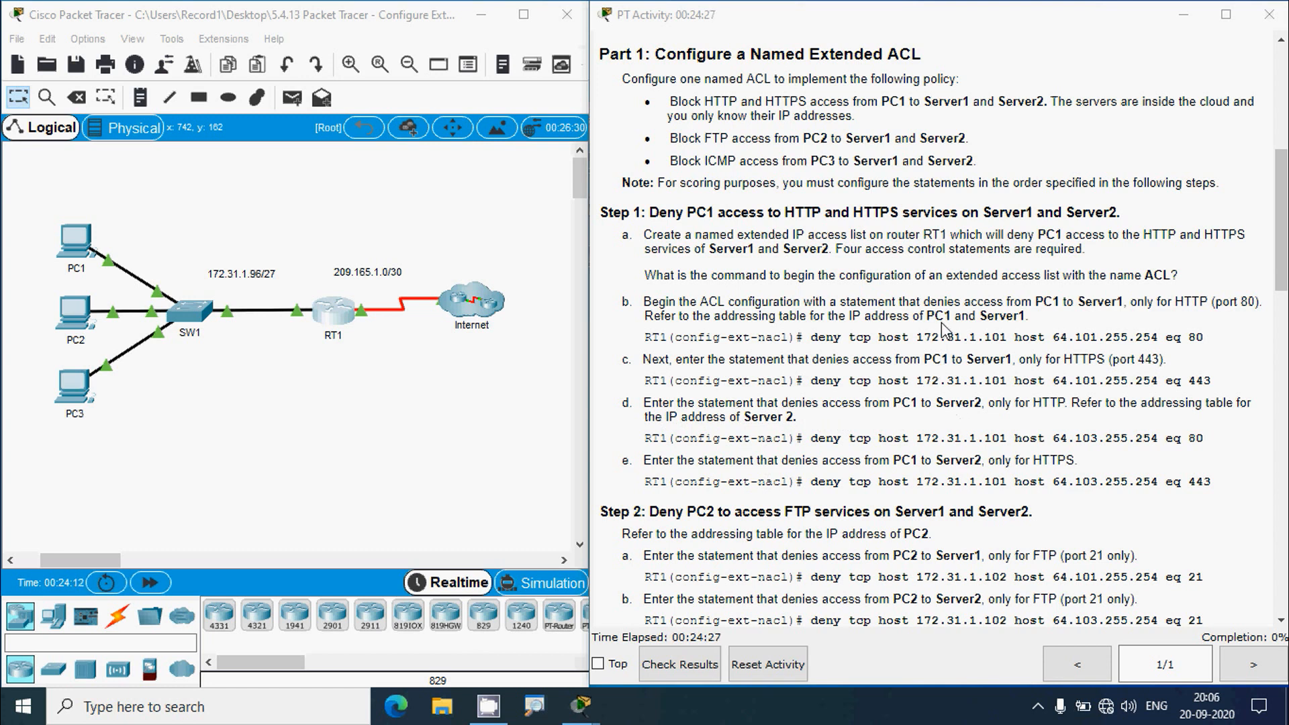
drag(922, 315, 1022, 316)
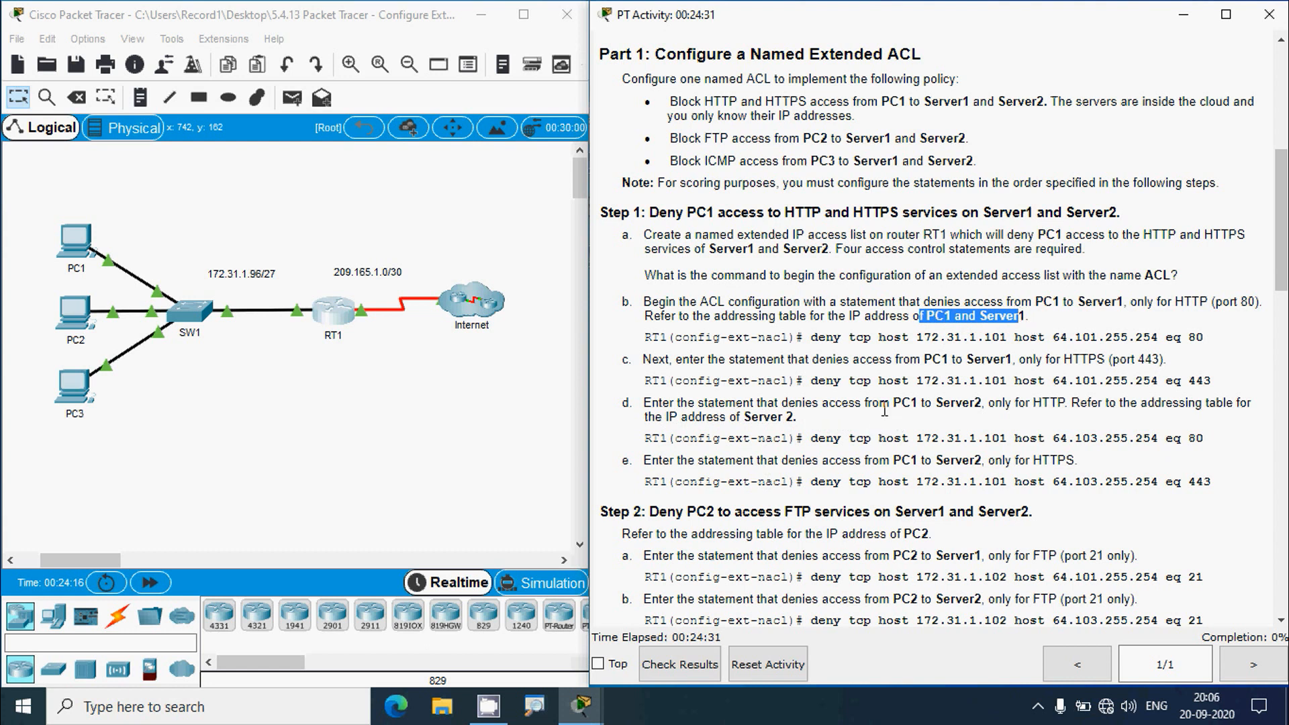
drag(892, 403, 977, 403)
click(987, 420)
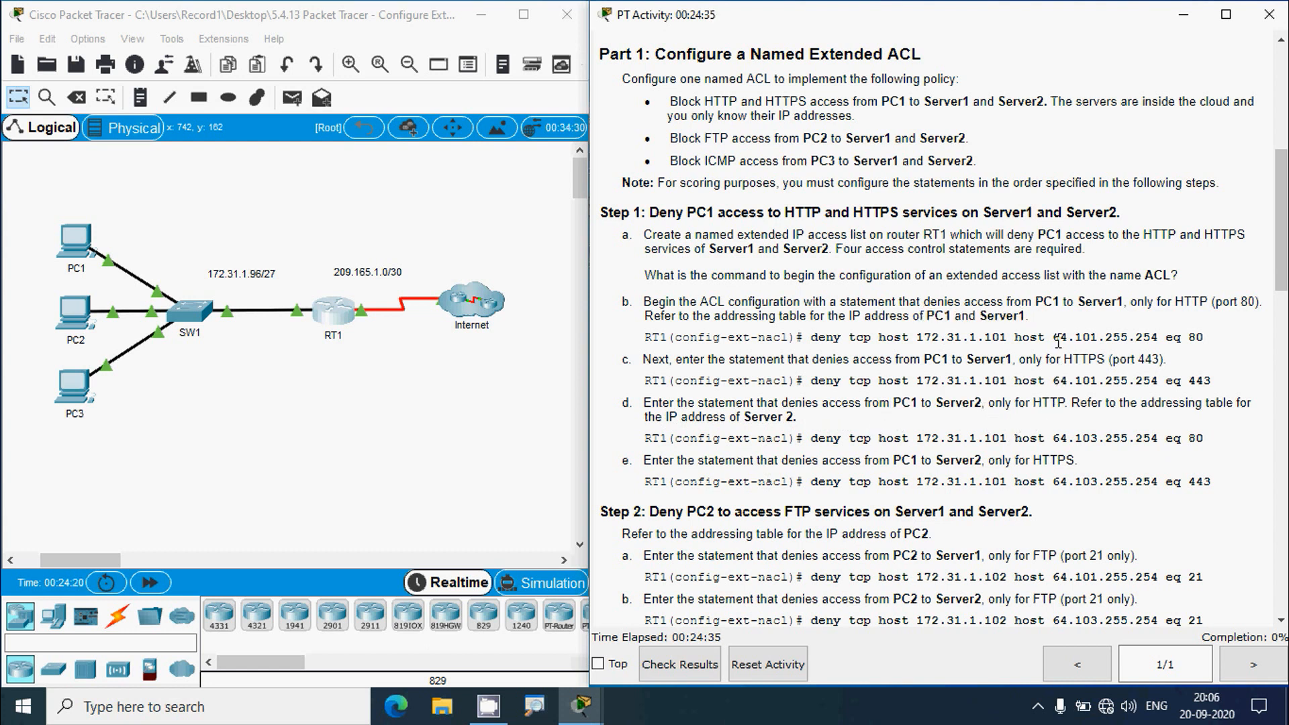
drag(1058, 343, 1156, 342)
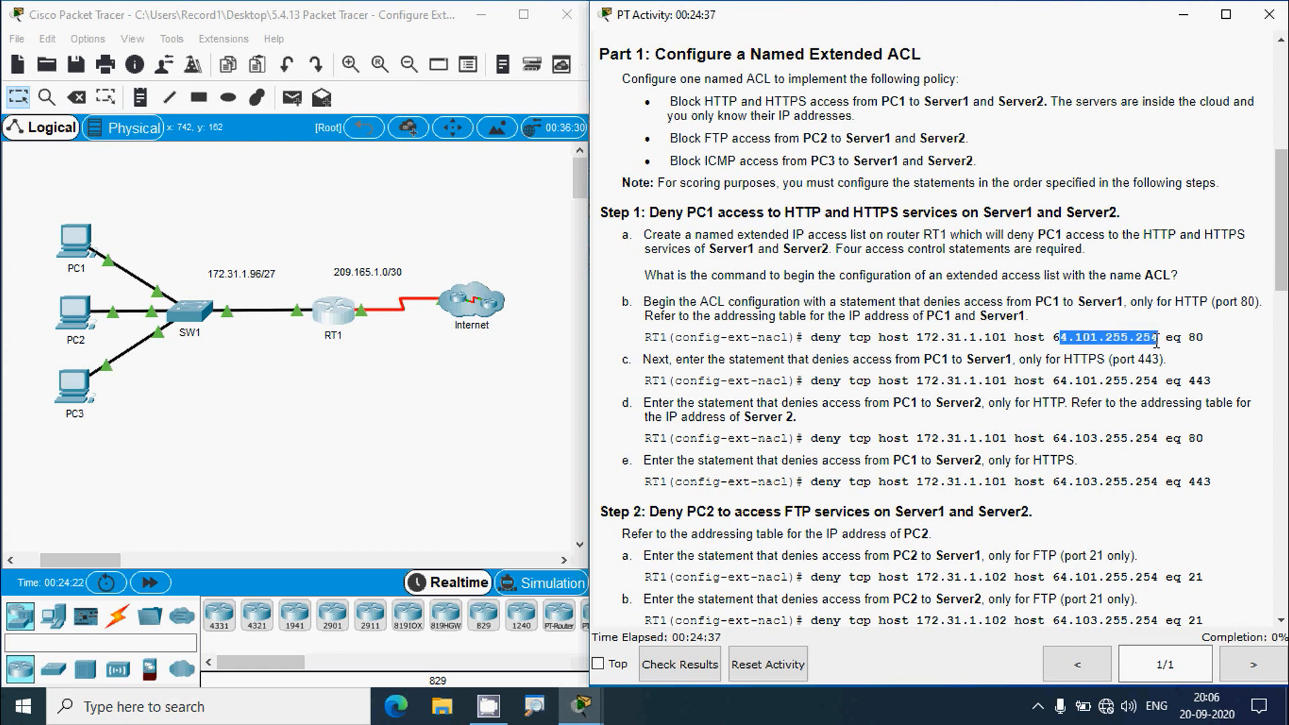
click(982, 422)
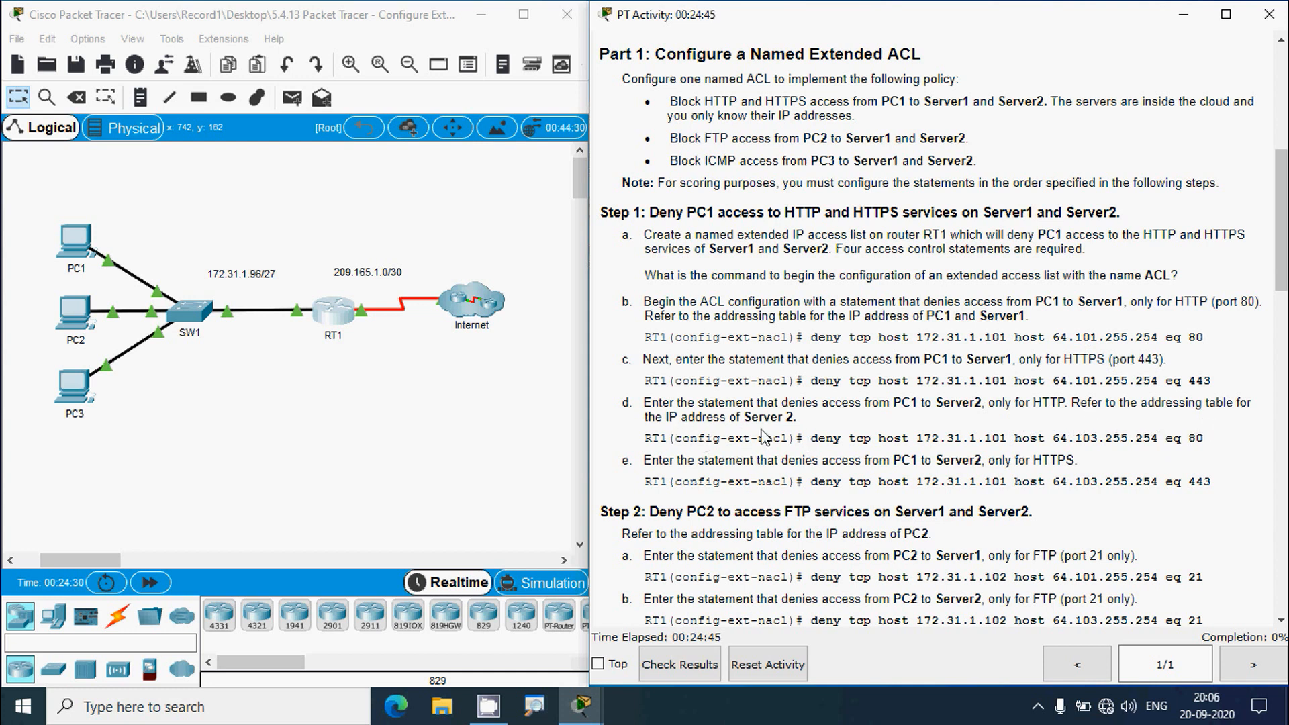
- Select Server2's address 64.103.255.254 in the addressing table and reopen RT1's command line
scroll(710, 237, up, 5)
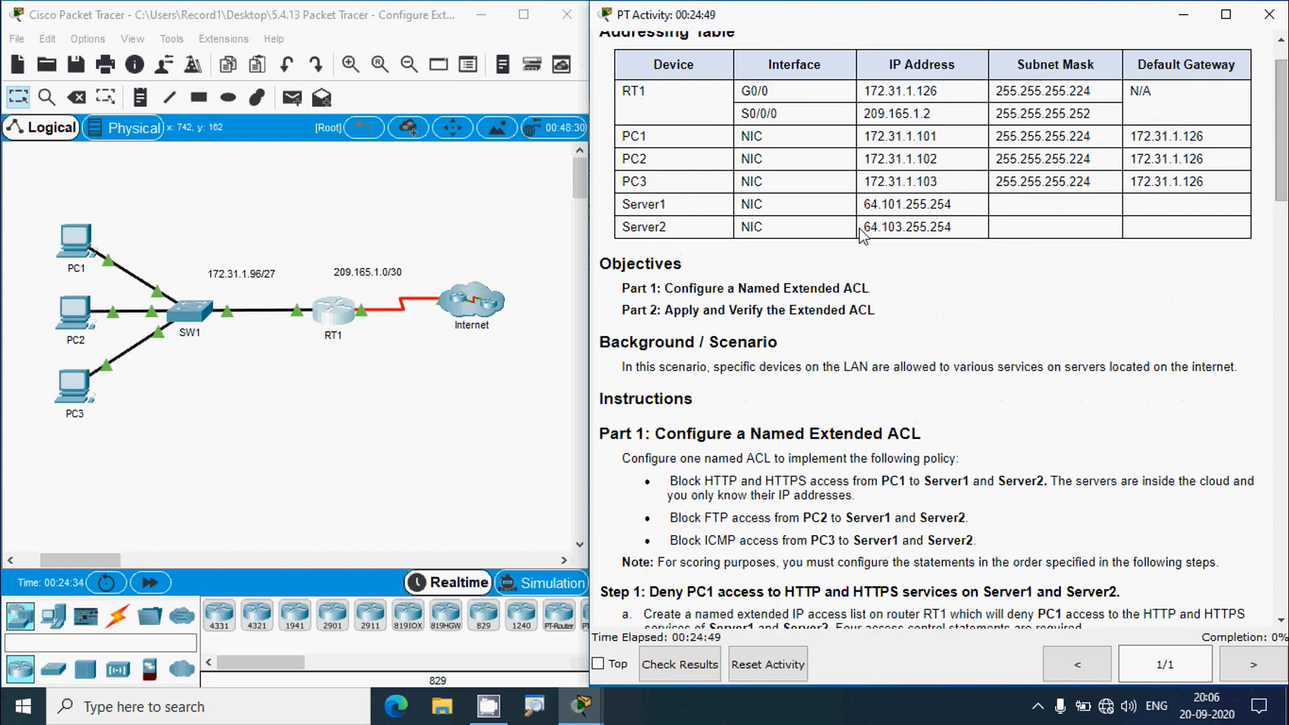
drag(864, 227, 953, 226)
key(ctrl+c)
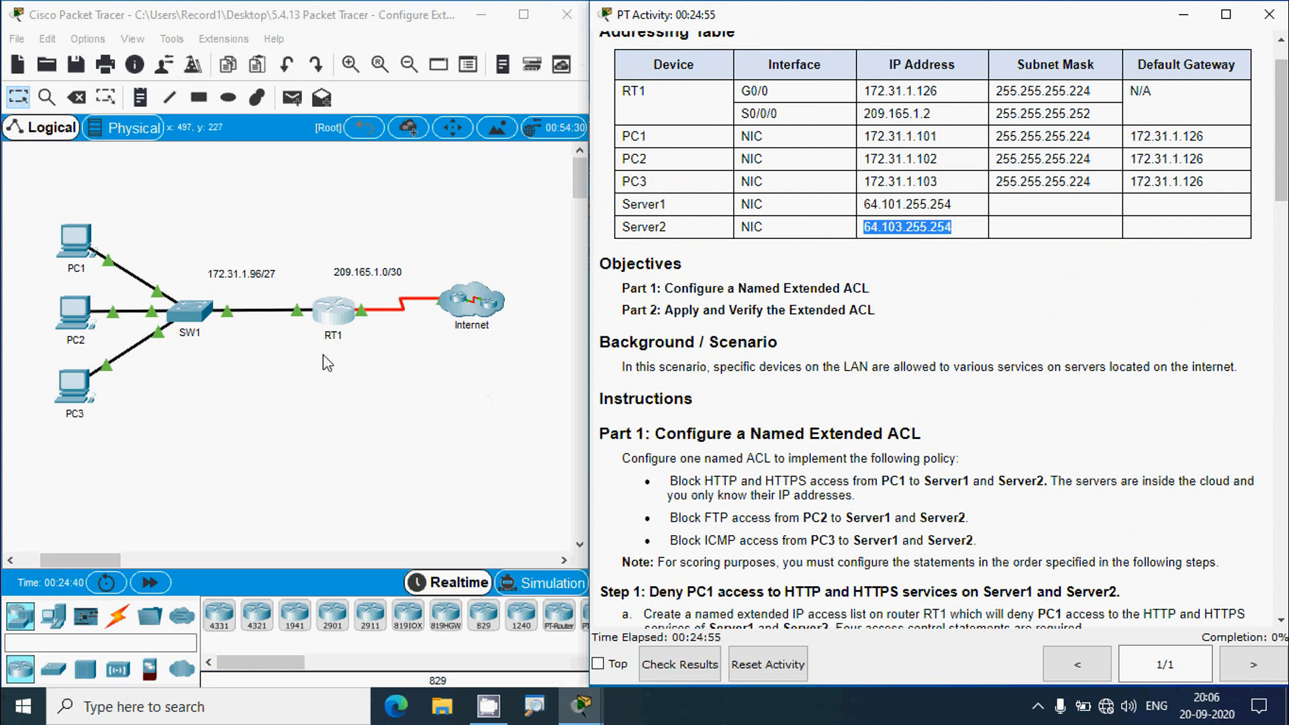
click(333, 310)
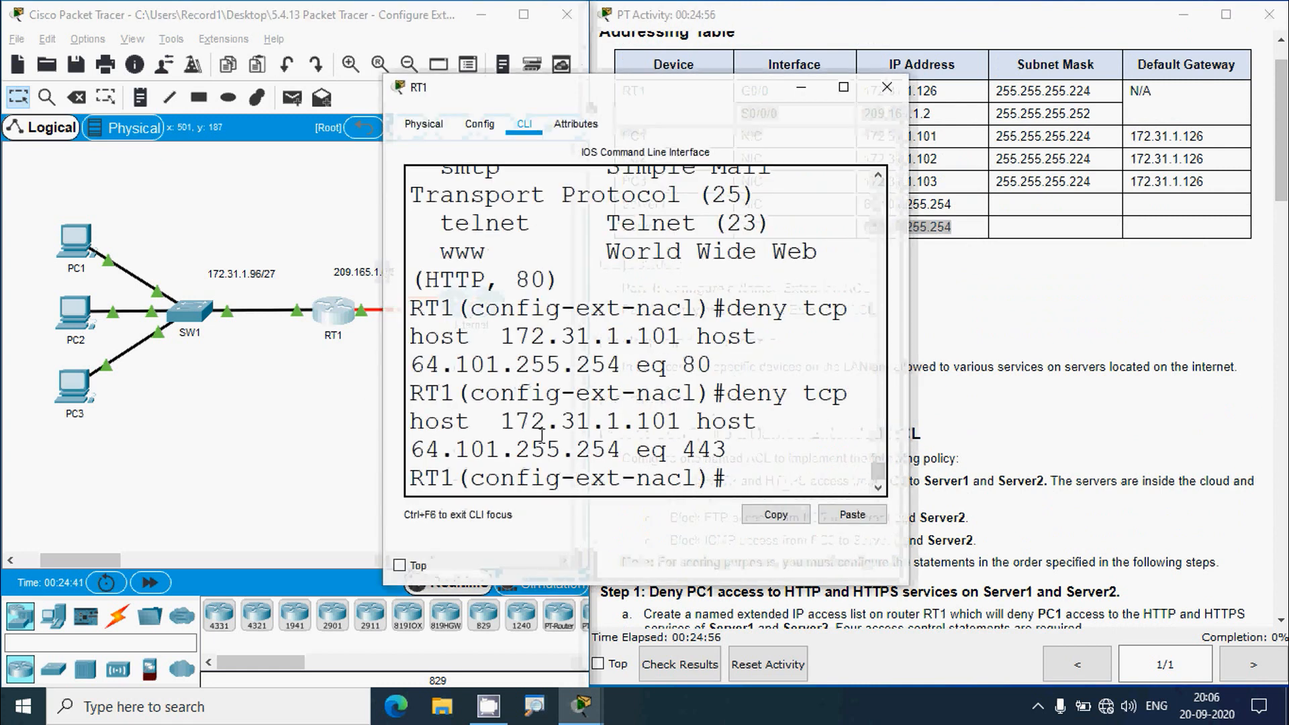
- Recall the port 80 line, replace Server1's address with pasted 64.103.255.254, and enter it
click(844, 87)
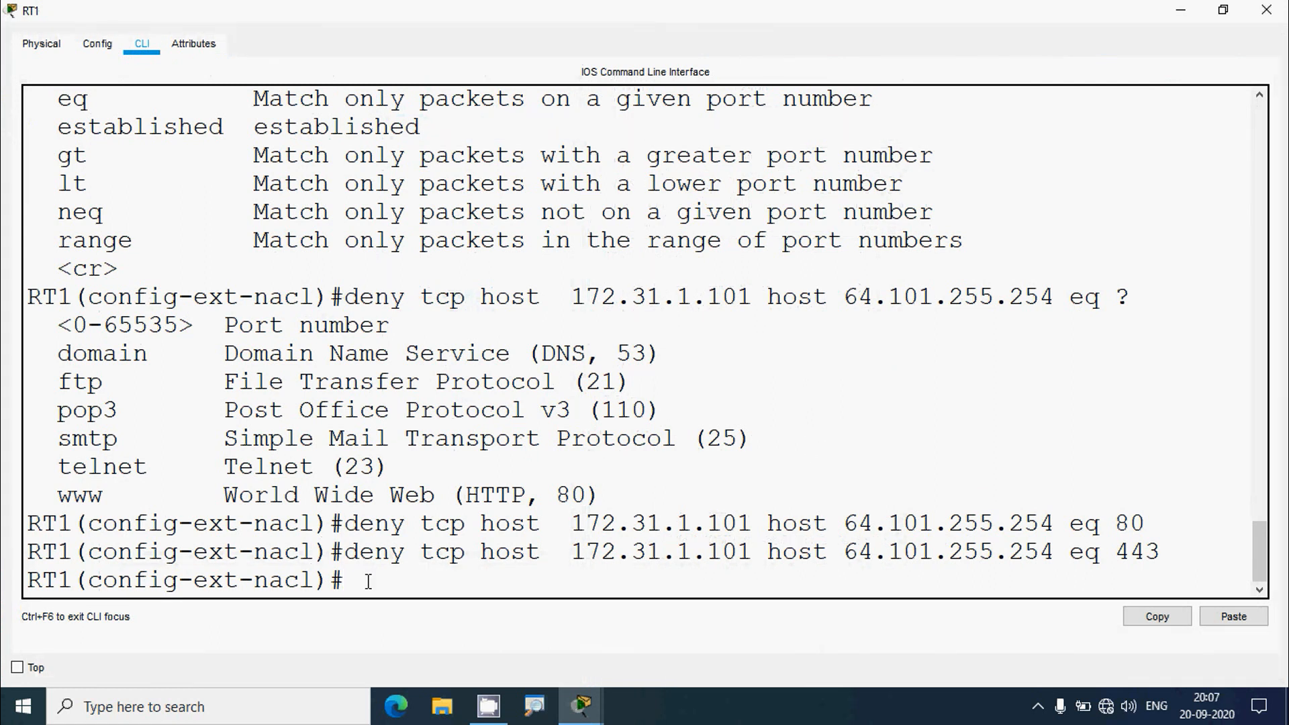
key(Up)
key(Up)
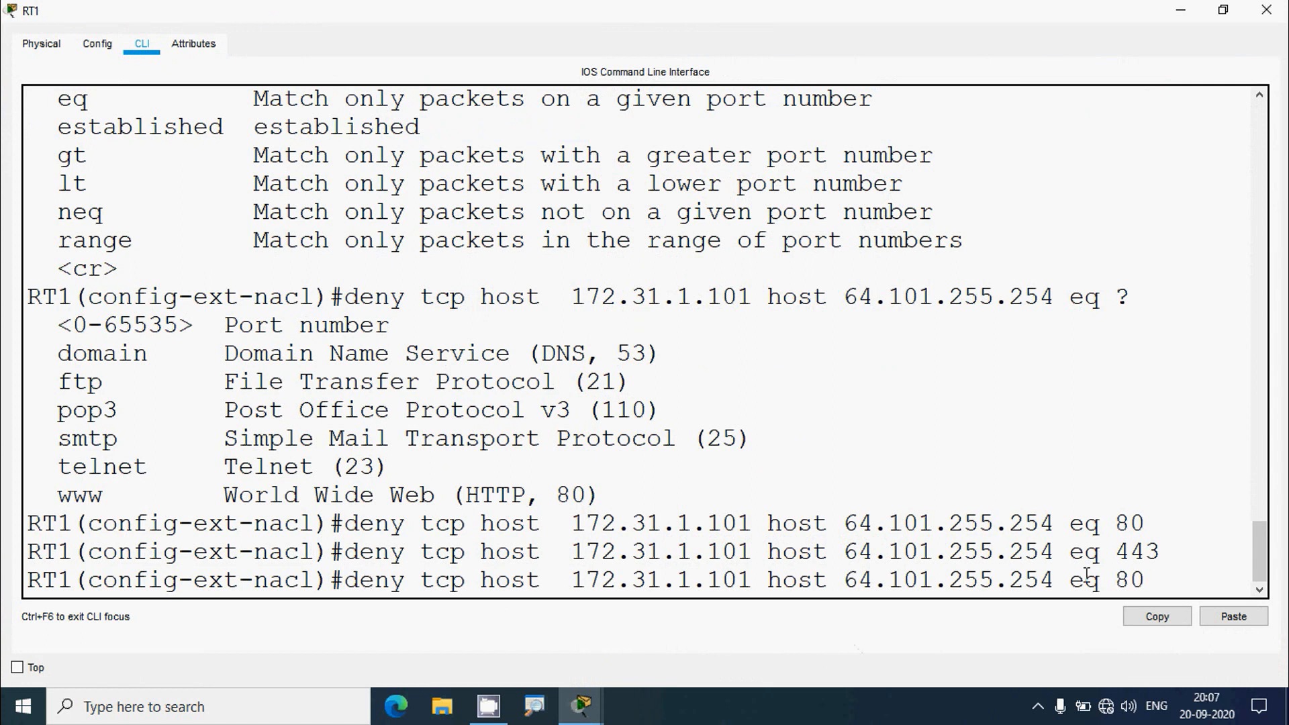
drag(1167, 579, 888, 579)
click(1025, 594)
key(BackSpace)
key(BackSpace)
key(BackSpace)
key(BackSpace)
key(BackSpace)
key(BackSpace)
key(BackSpace)
key(BackSpace)
key(BackSpace)
key(BackSpace)
key(BackSpace)
key(BackSpace)
key(BackSpace)
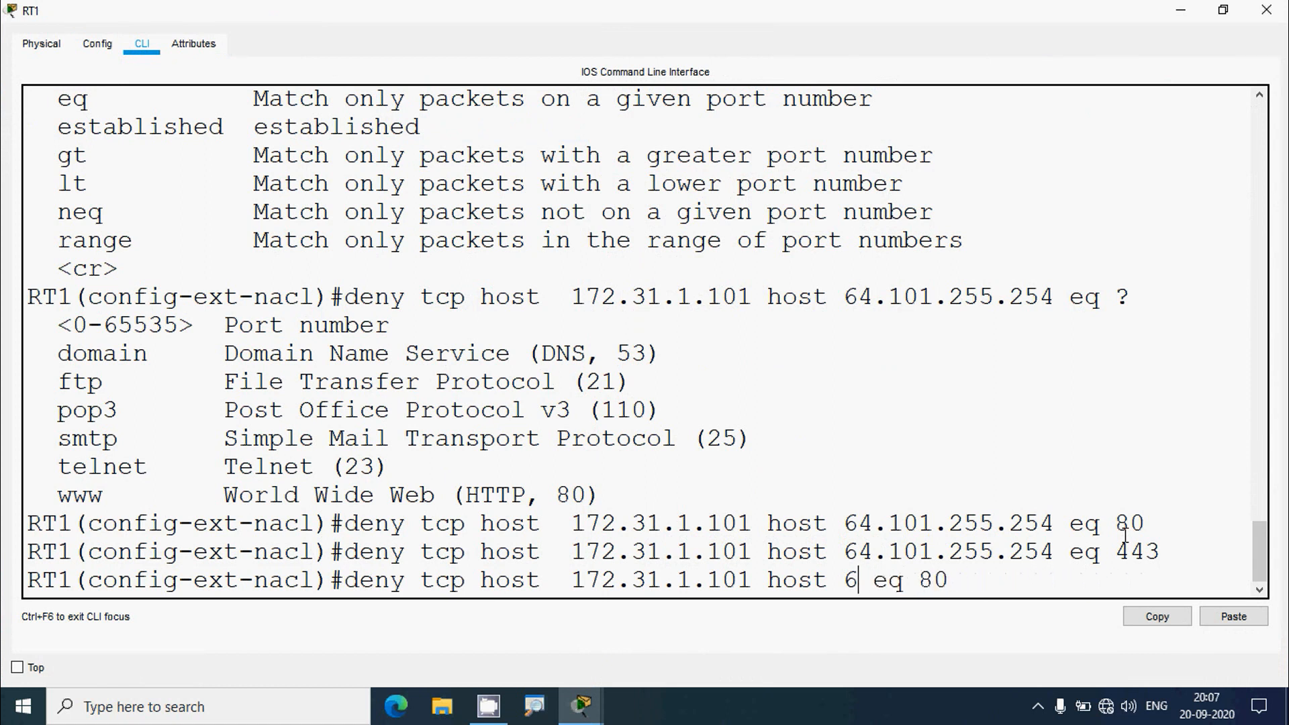
key(BackSpace)
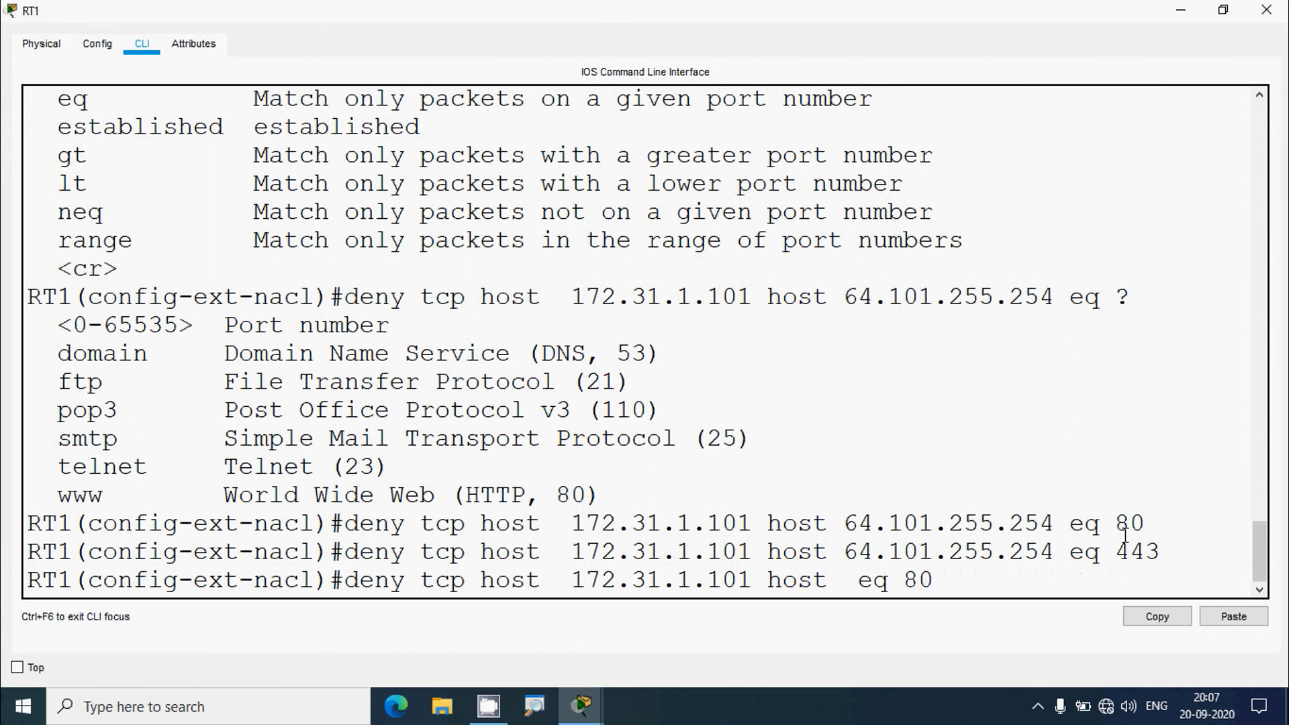
right_click(849, 580)
click(885, 611)
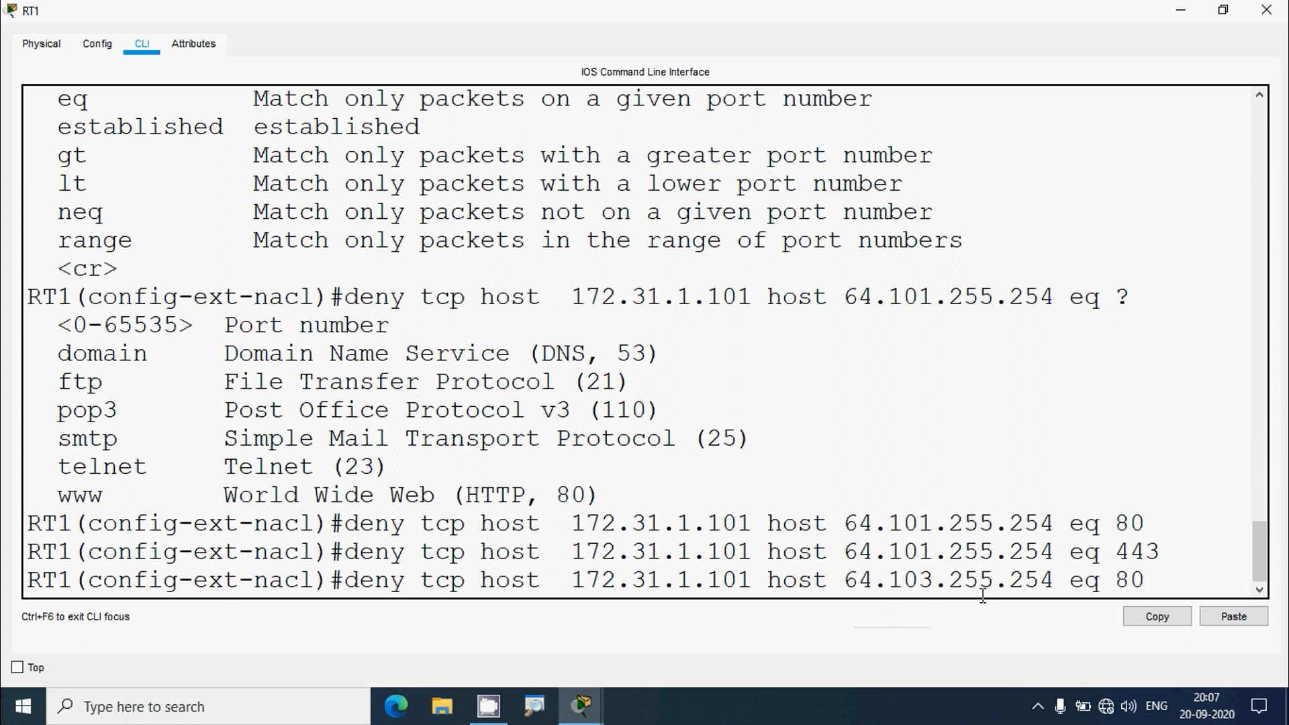
click(1150, 586)
key(Return)
click(1266, 10)
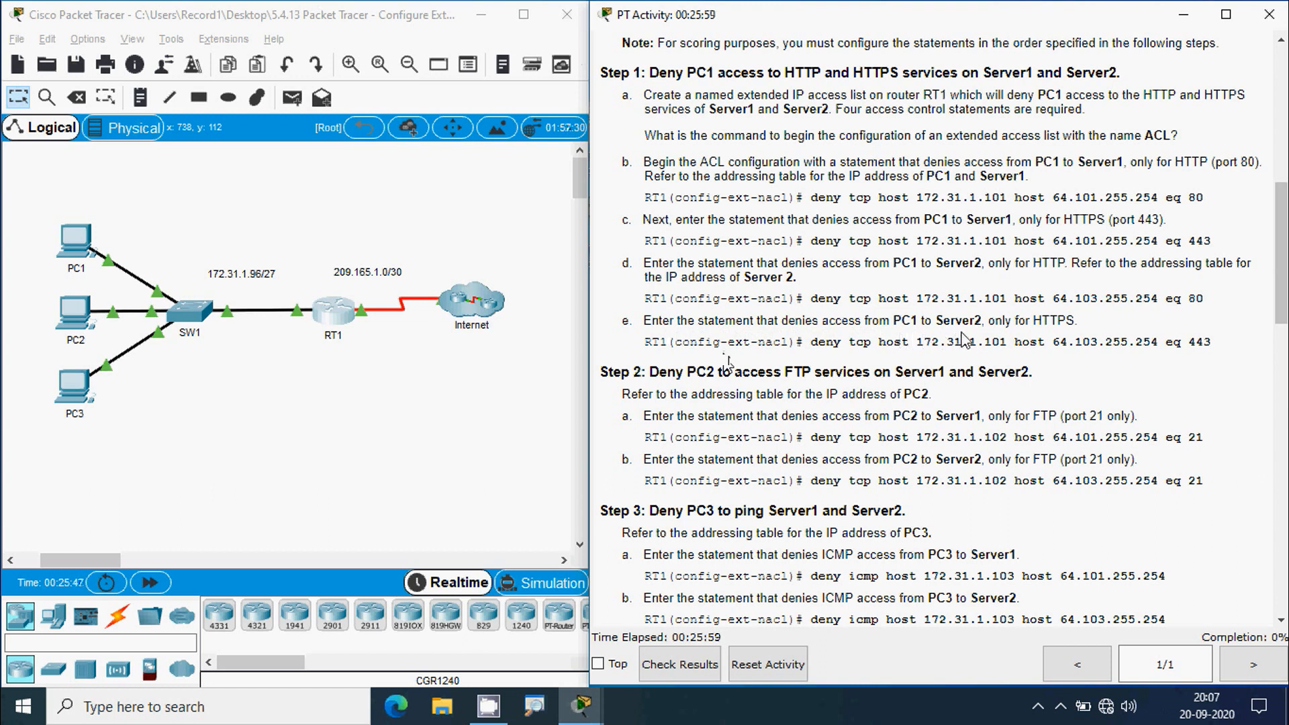
- Review step 1e's HTTPS command from PC1 to Server2 on port 443
drag(1033, 323, 1085, 323)
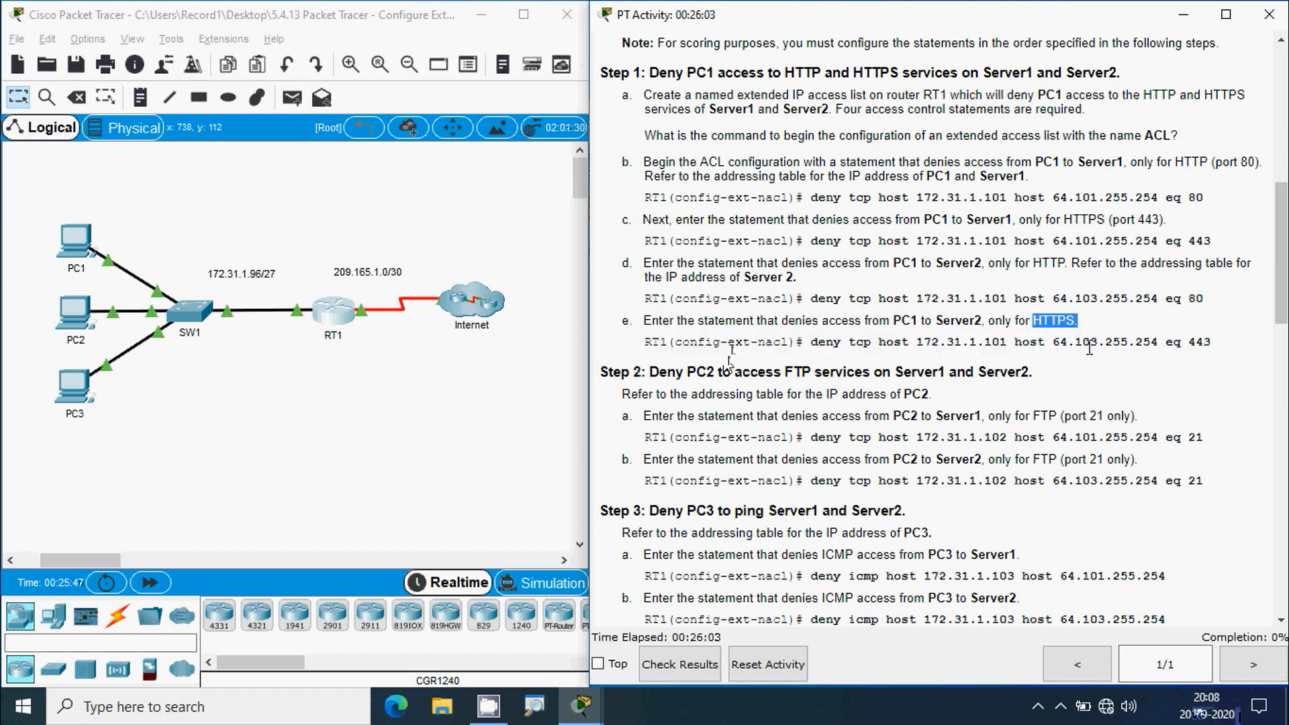
drag(1195, 343, 1217, 346)
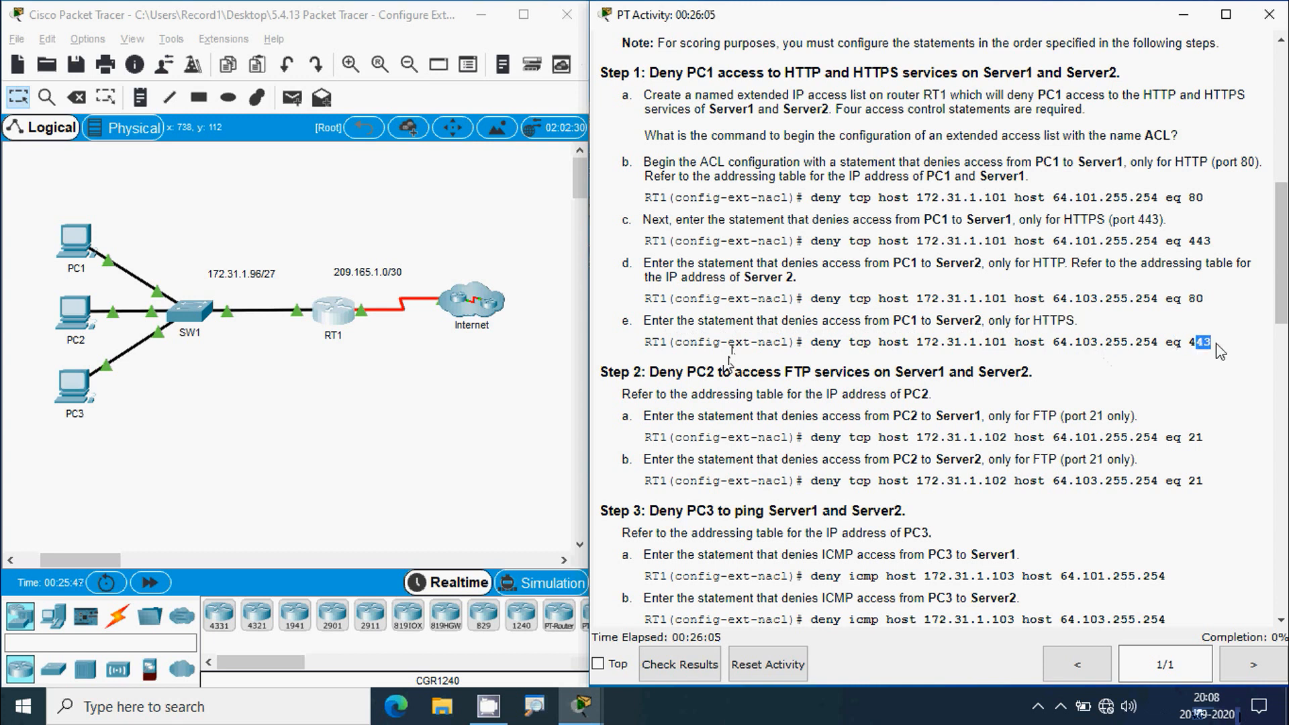
click(1207, 357)
double_click(1199, 343)
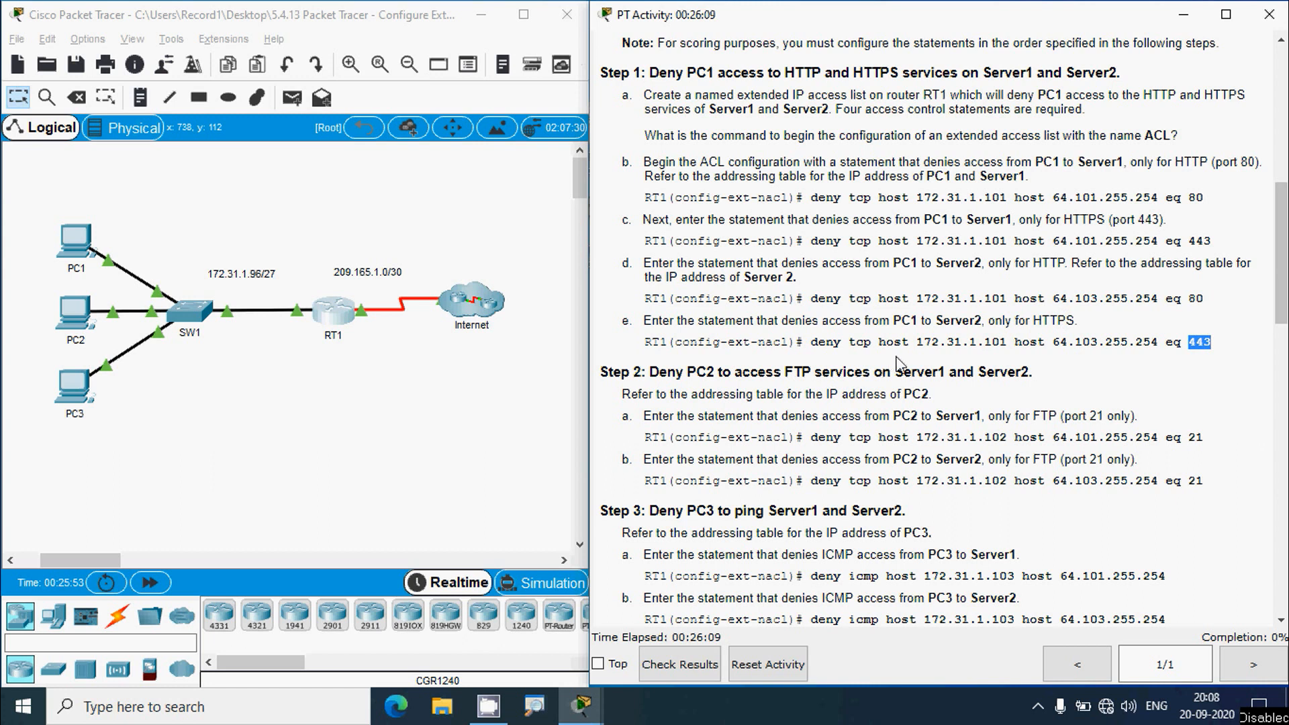
drag(916, 346, 1212, 340)
click(1211, 339)
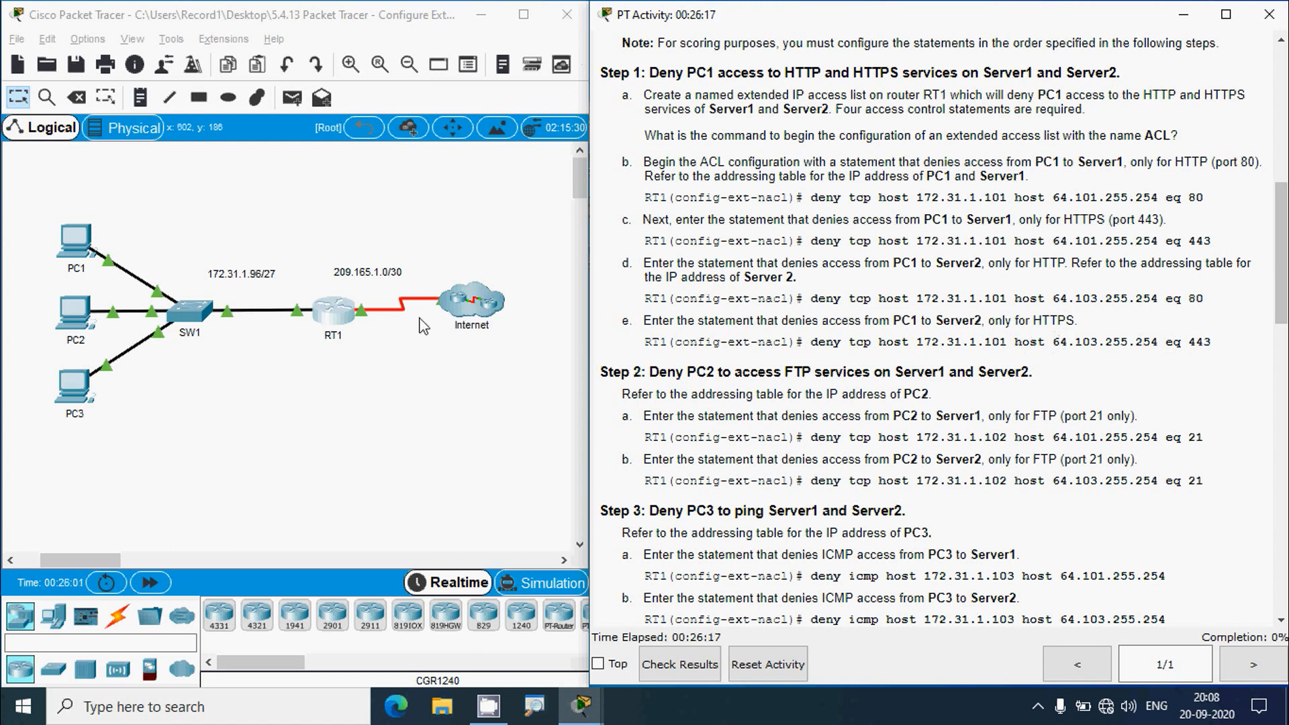
- Enter 'deny tcp host 172.31.1.101 host 64.103.255.254 eq 443' by editing the recalled port 80 line
click(347, 313)
click(844, 87)
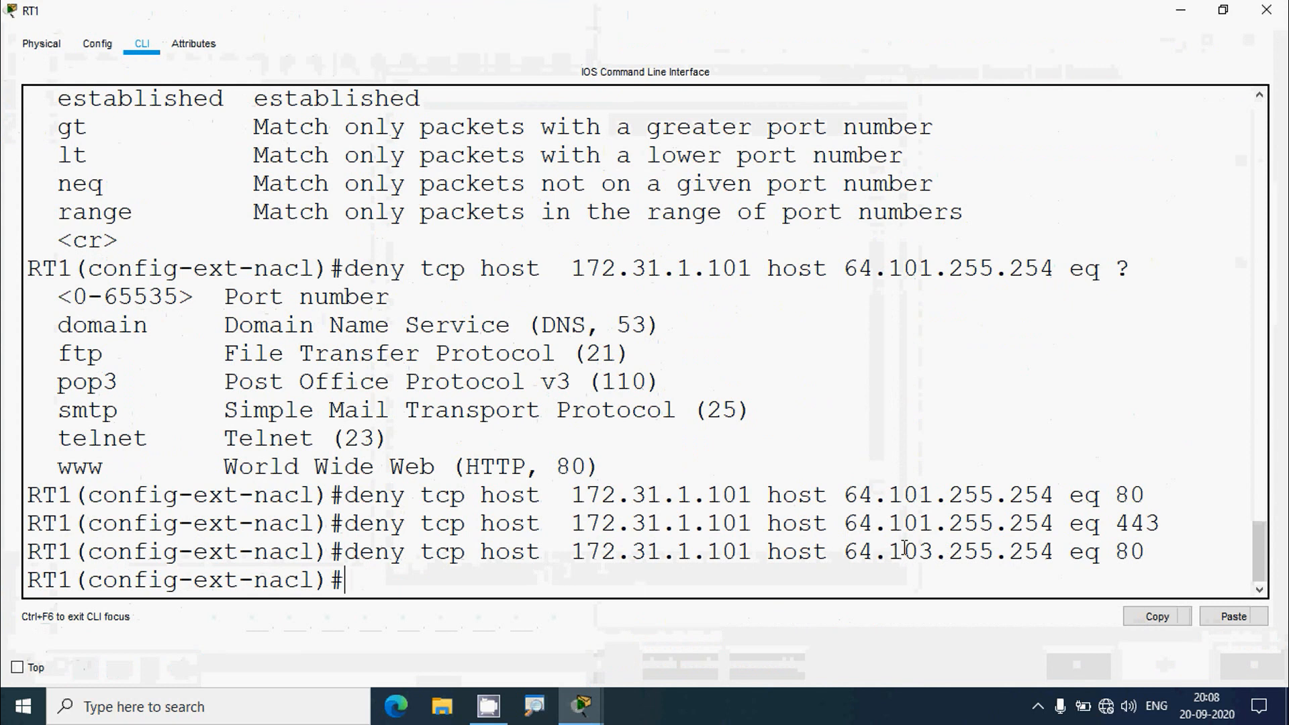
key(Up)
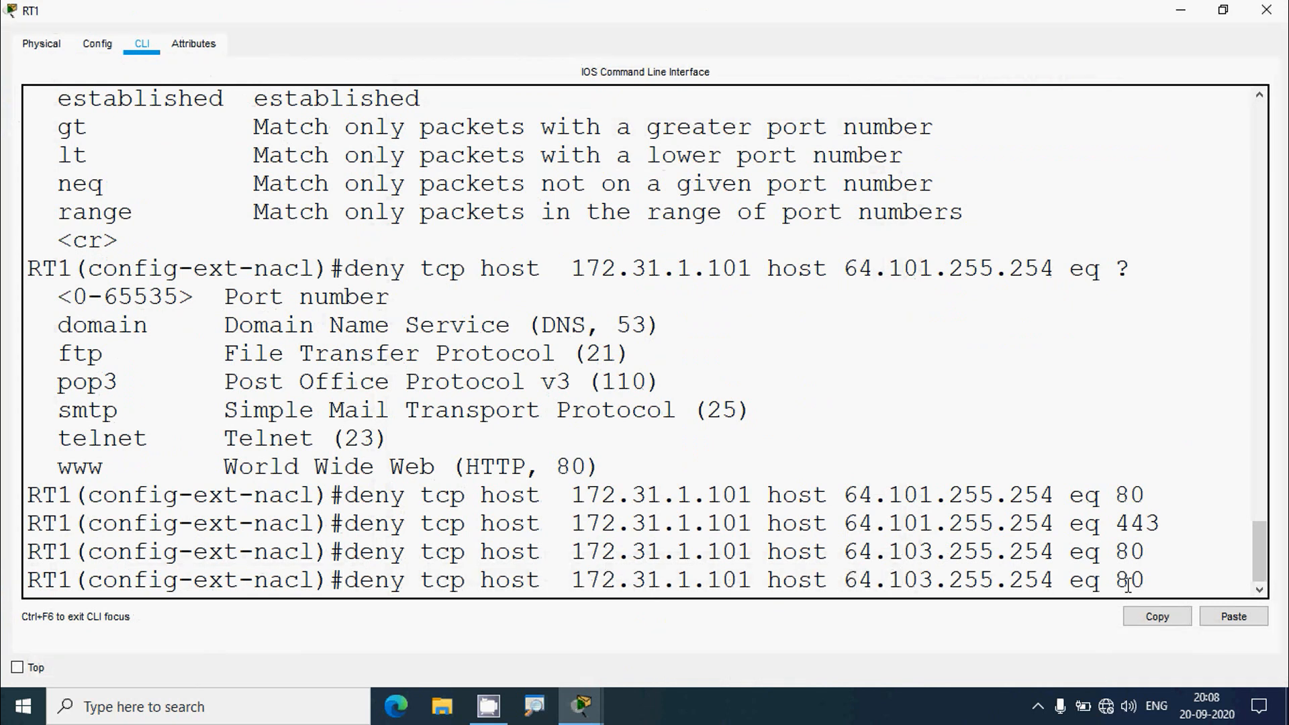
key(BackSpace)
key(BackSpace)
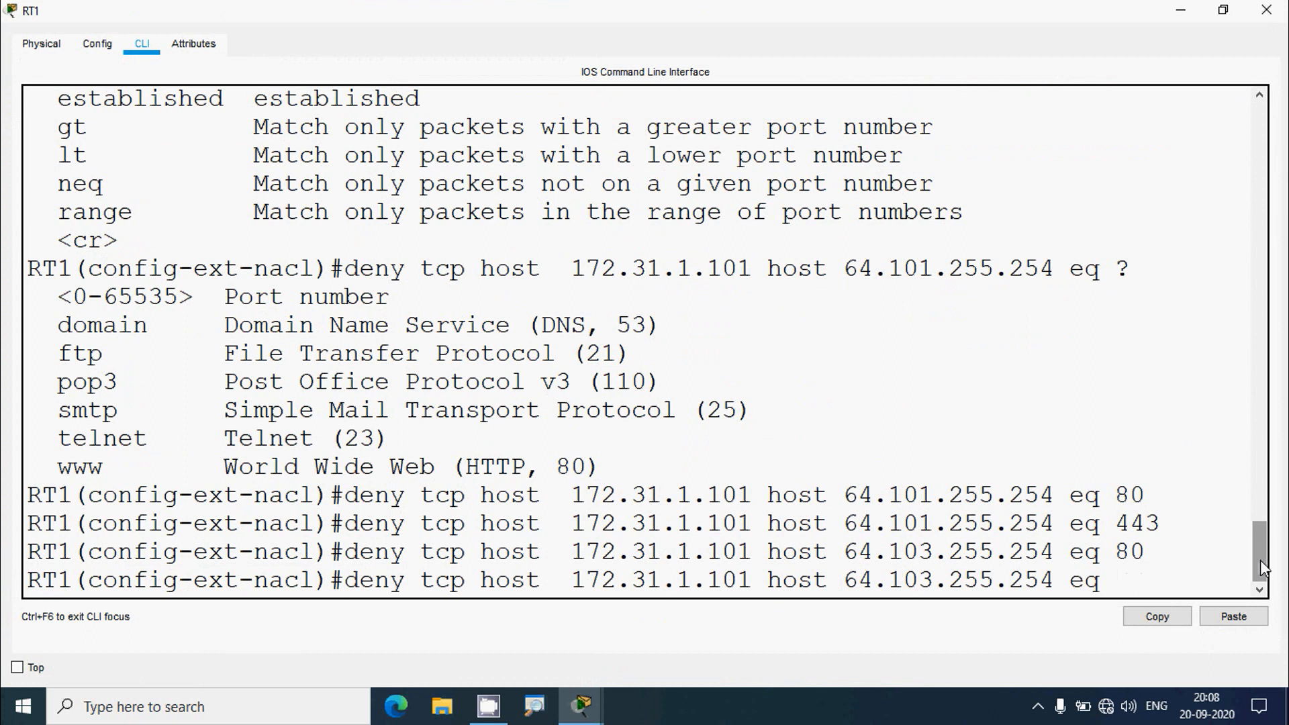
text(443)
key(Return)
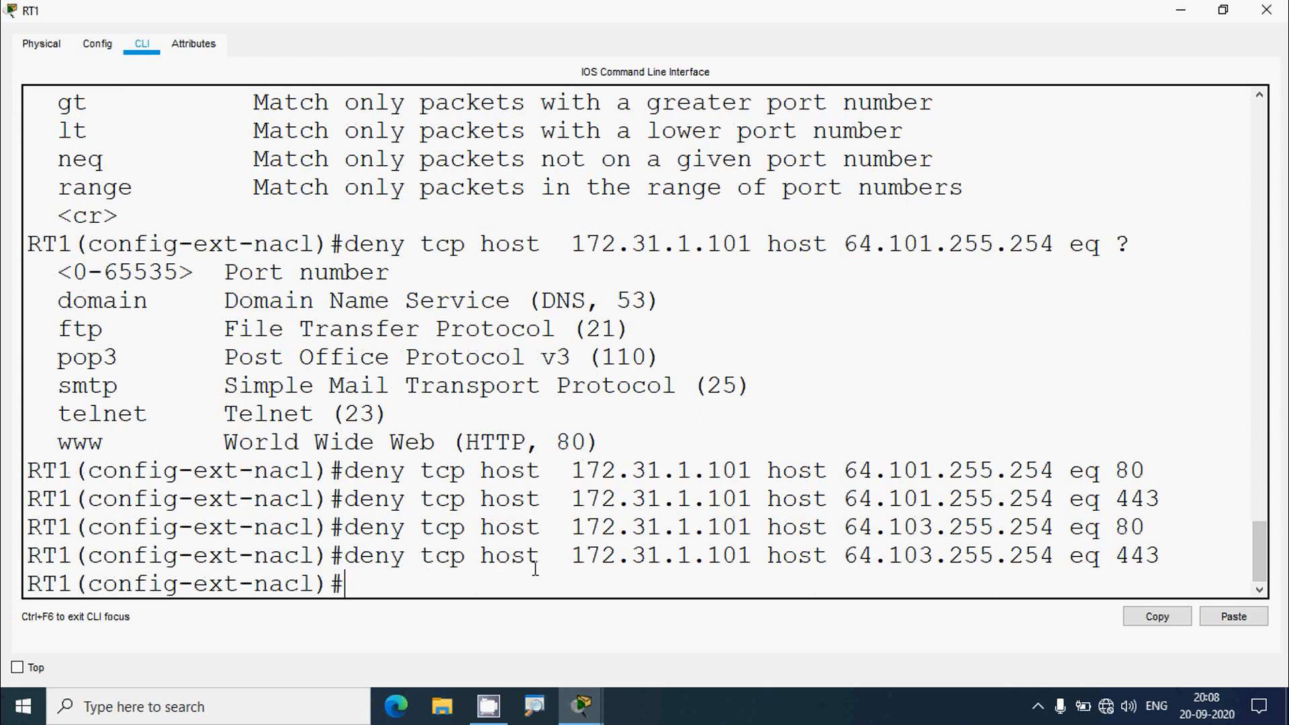
drag(563, 561, 749, 551)
click(862, 558)
- Close RT1's CLI and highlight the Step 2a FTP deny command in the instructions
click(1266, 11)
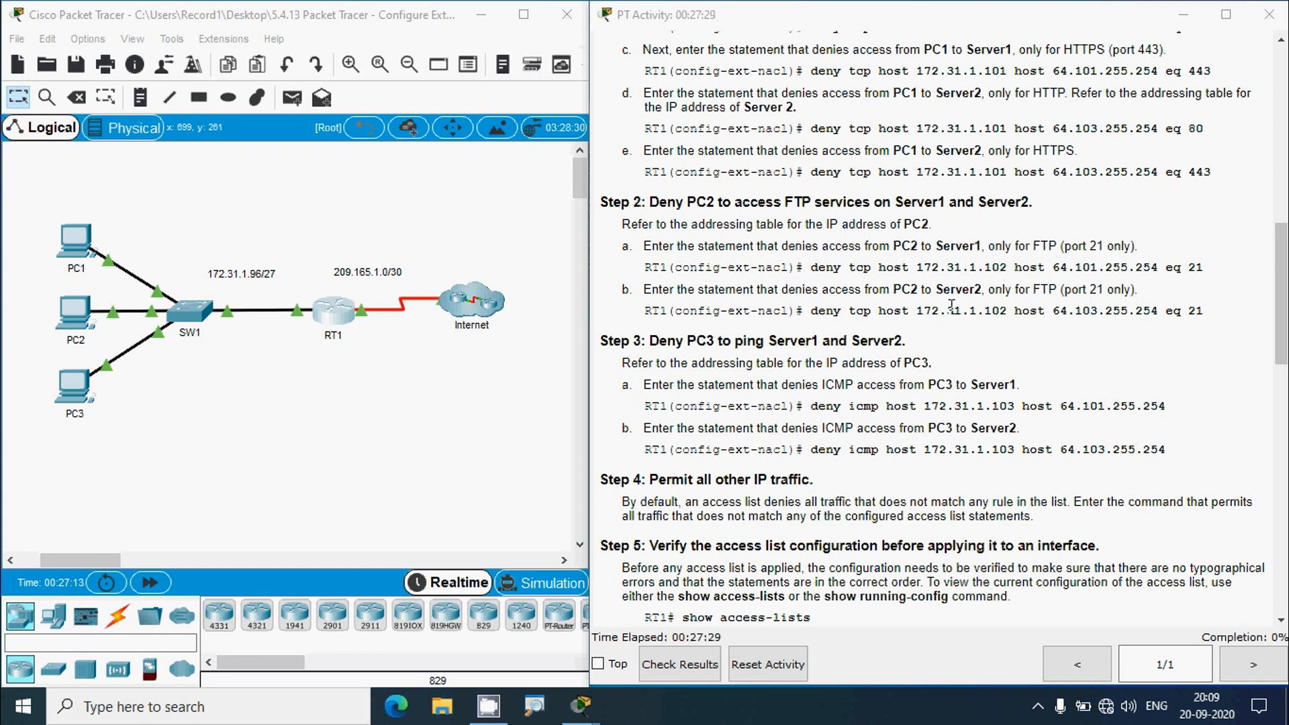
drag(811, 267, 1202, 266)
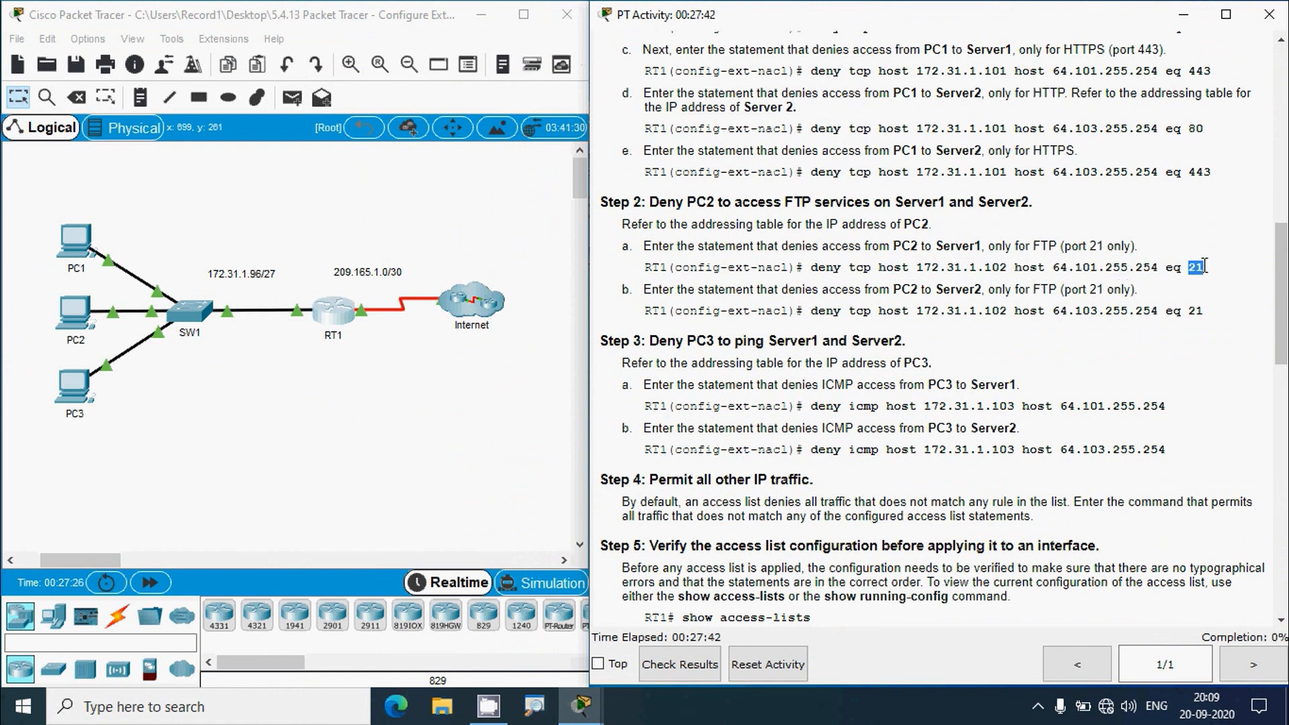
click(1183, 323)
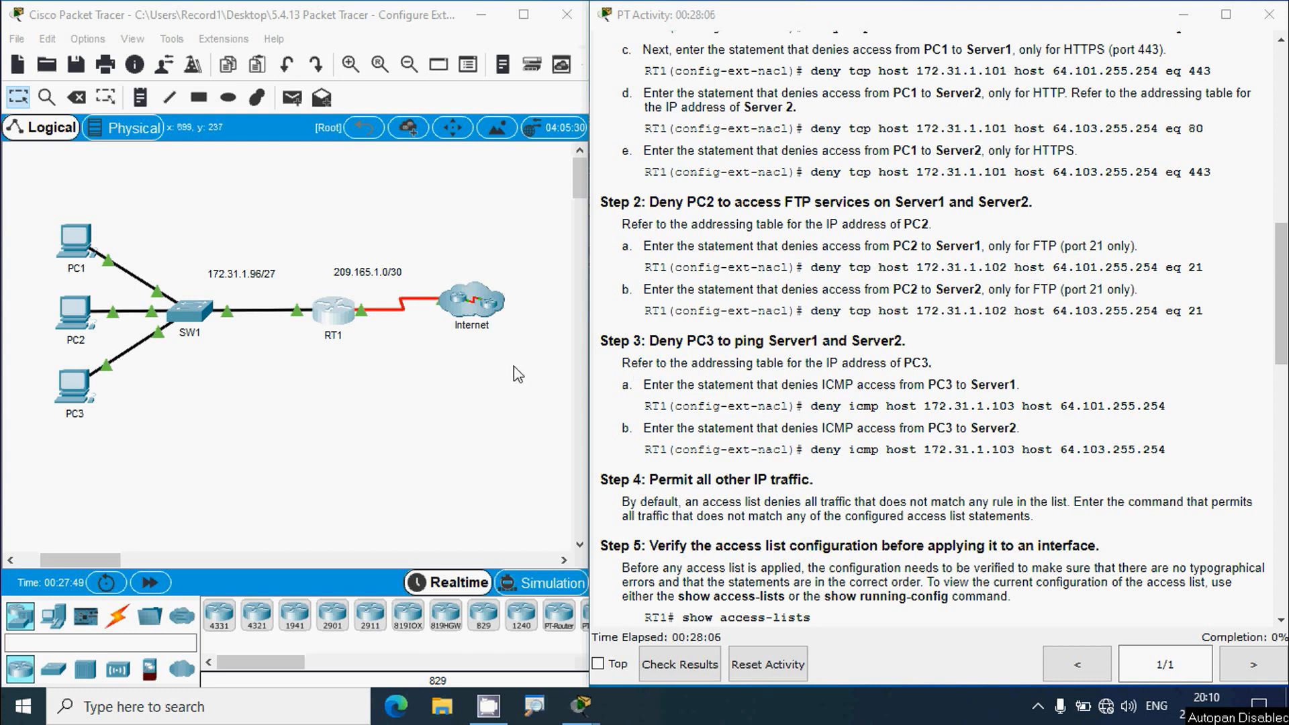
- Begin 'deny tcp host' on RT1 and copy PC2's IPv4 address 172.31.1.102
click(337, 310)
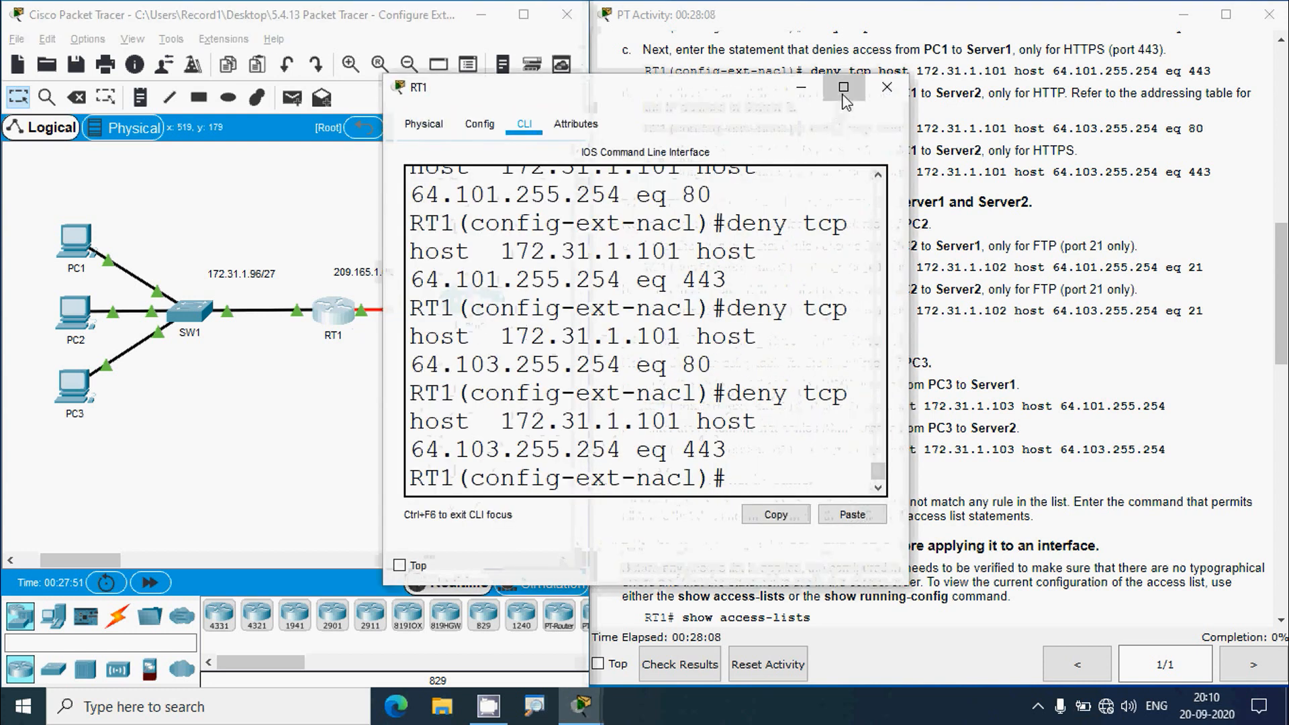
click(843, 87)
text(den)
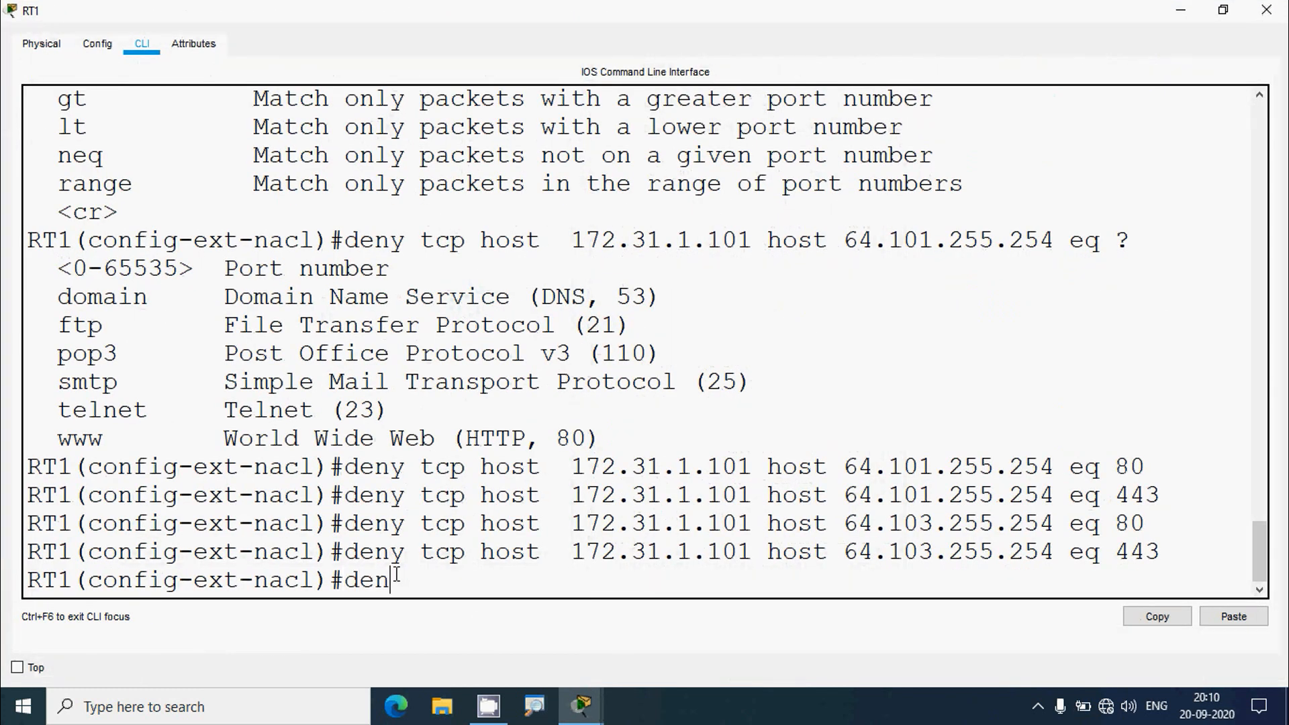
text(y tcp host)
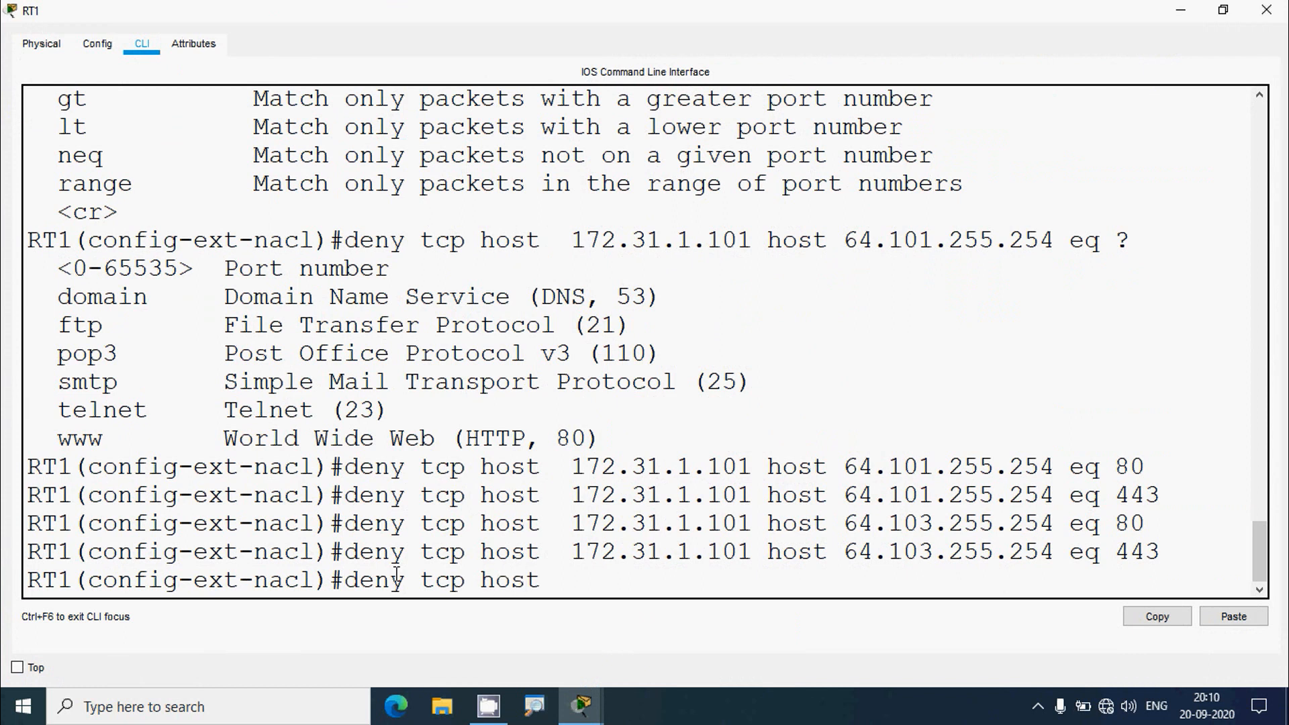
click(1181, 11)
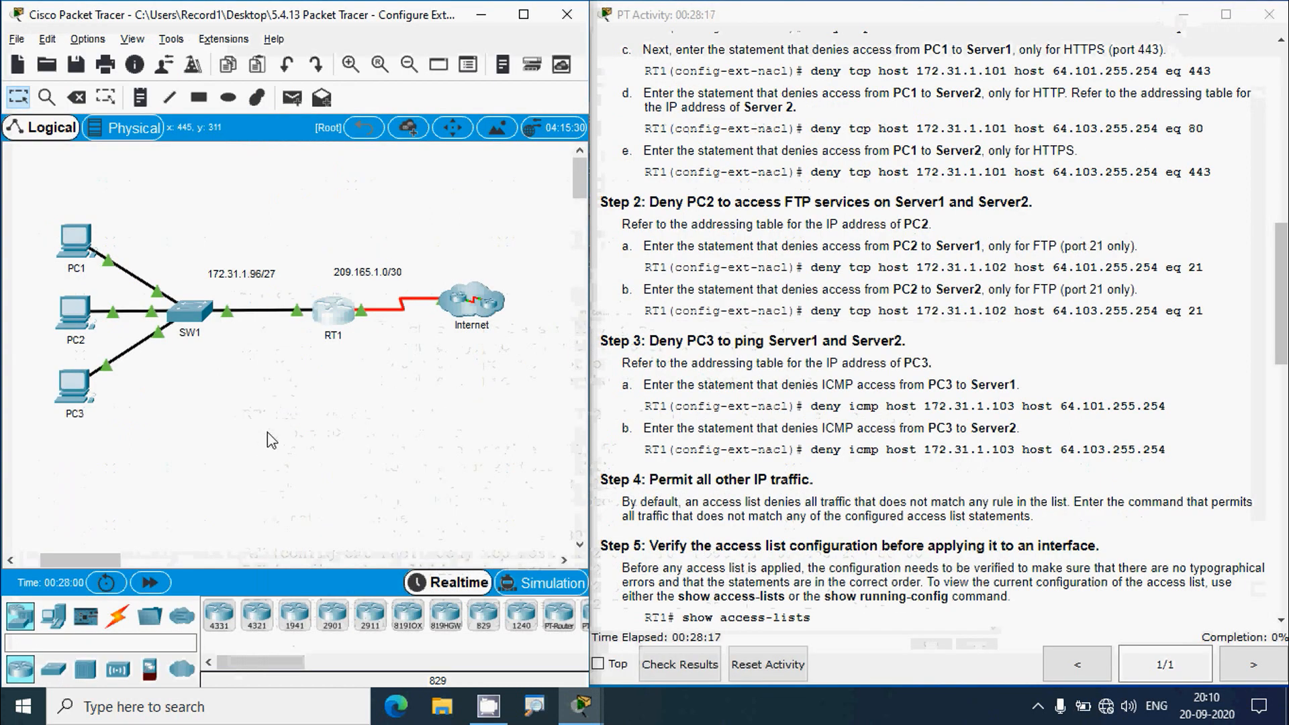
click(75, 311)
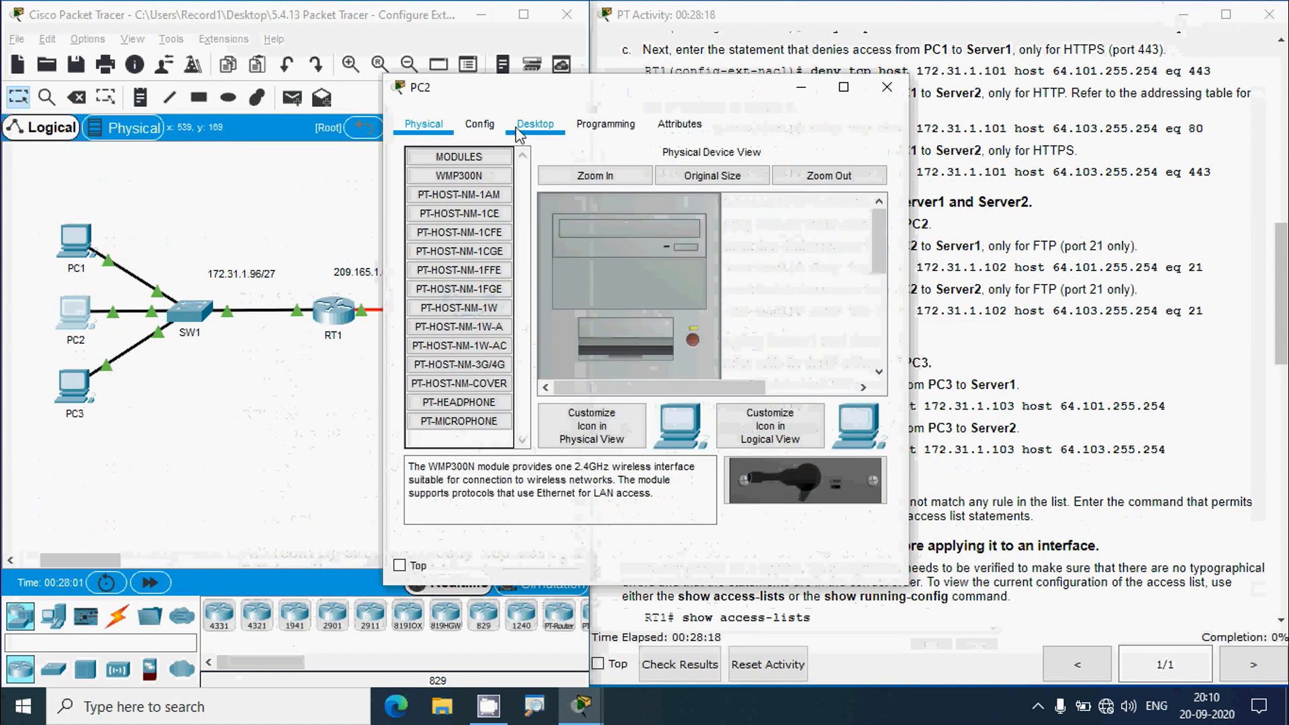
click(535, 125)
click(451, 232)
drag(608, 256, 543, 258)
key(ctrl+c)
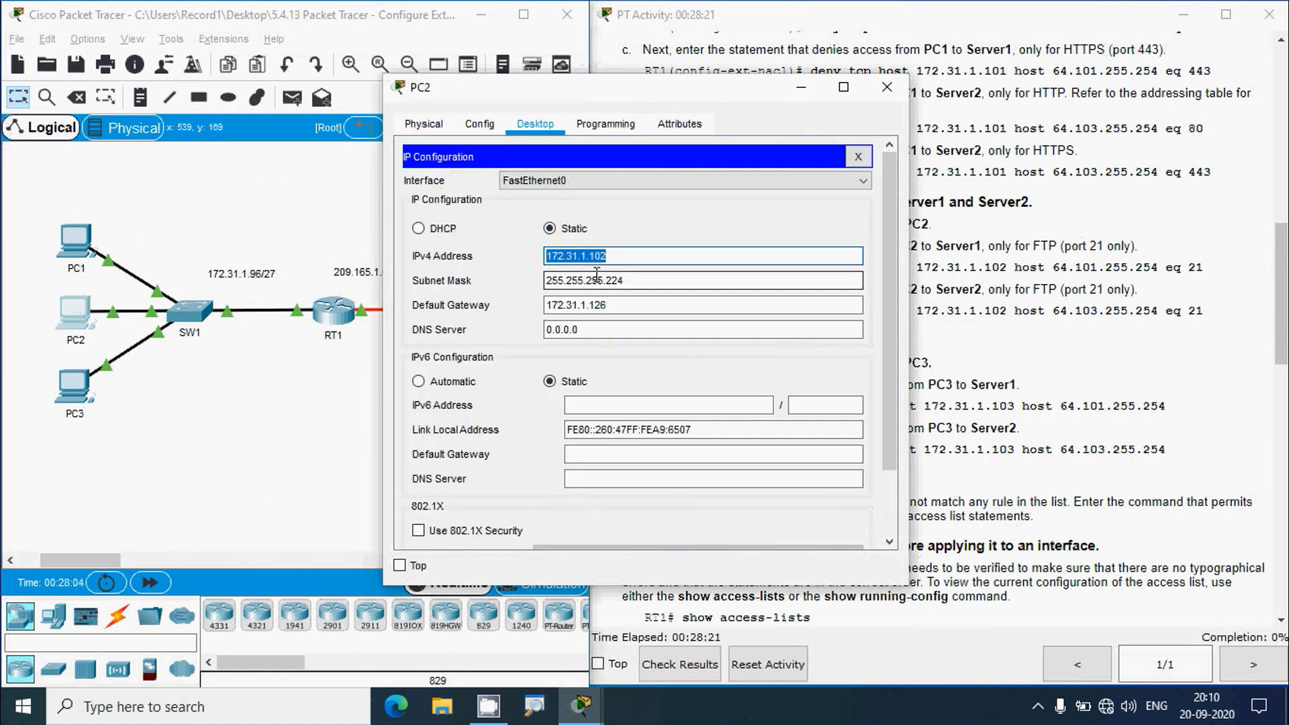
click(887, 86)
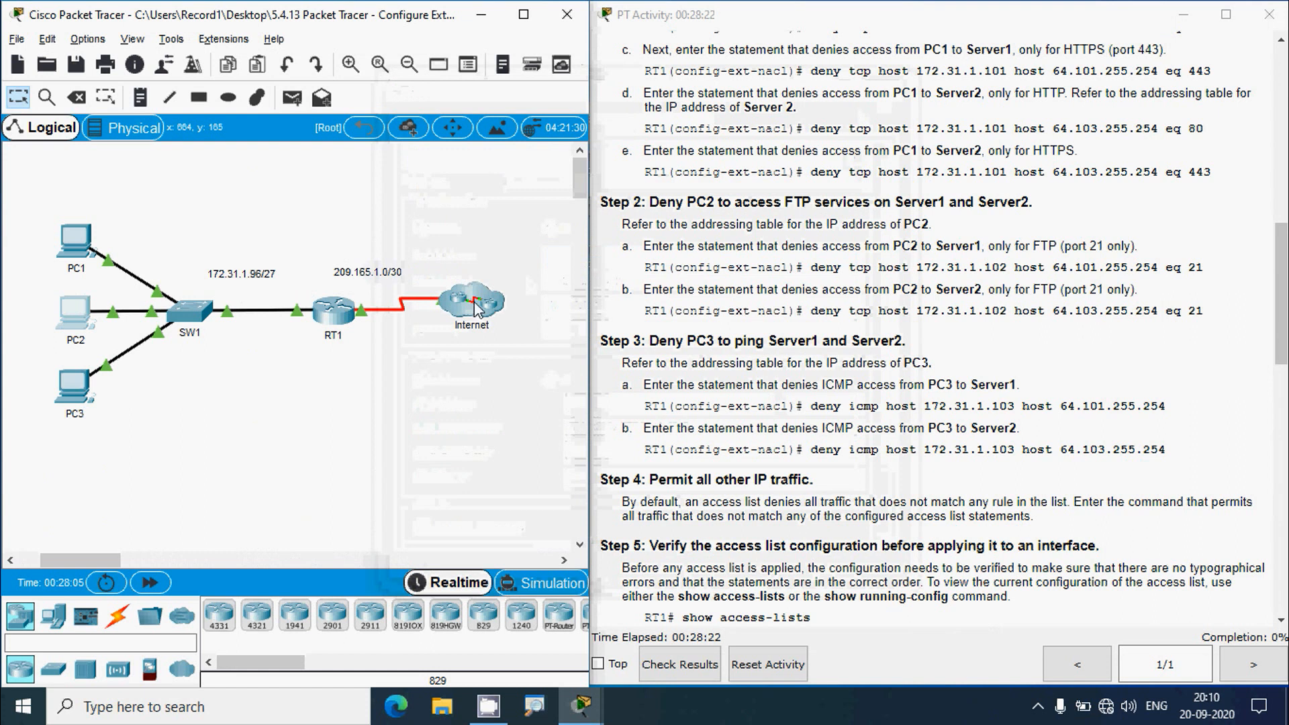
- Paste 172.31.1.102 as the source host and copy Server1's address 64.101.255.254 from the table
click(333, 310)
click(844, 87)
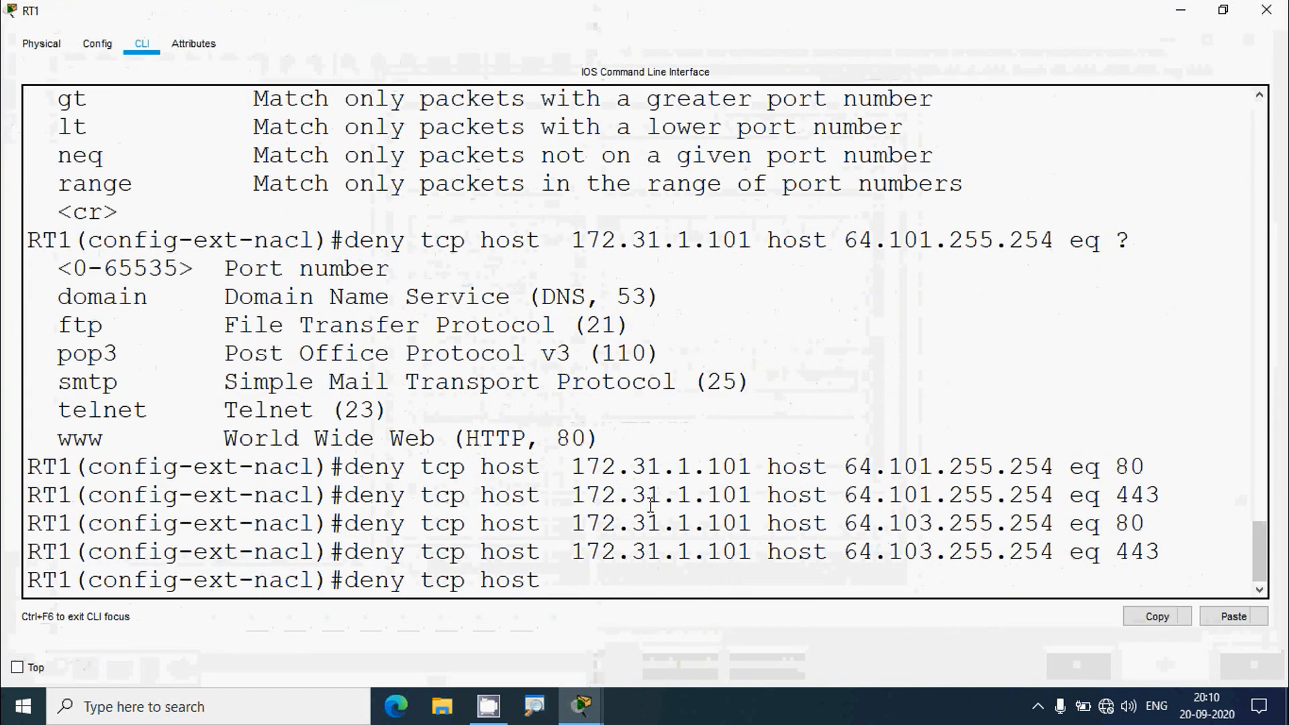
key(ctrl+v)
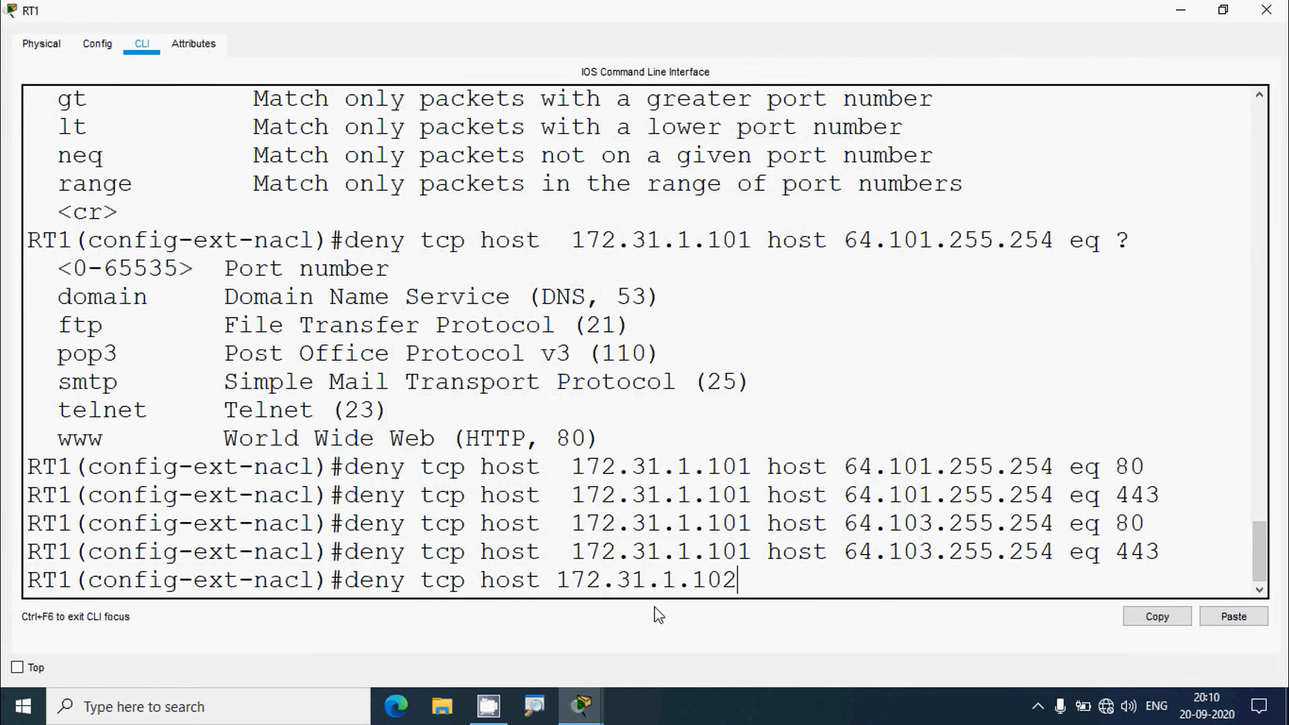
text(host)
click(1180, 11)
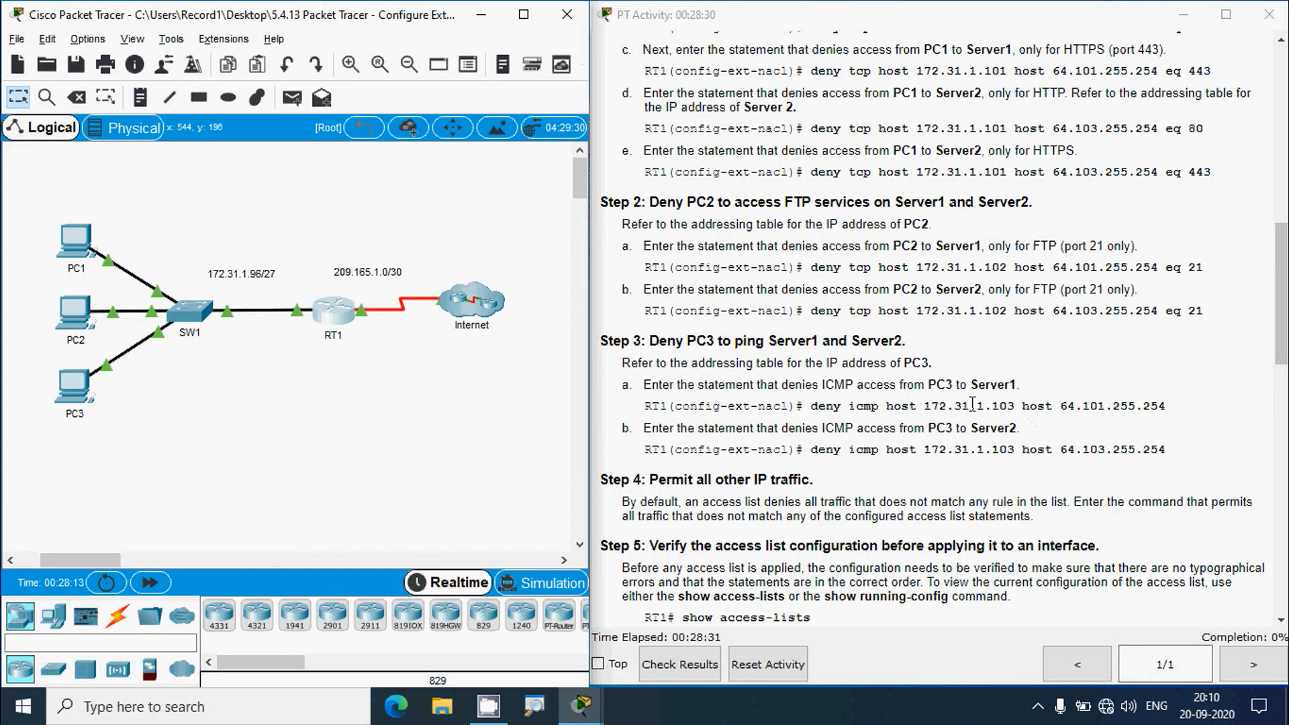
drag(1281, 349, 1281, 203)
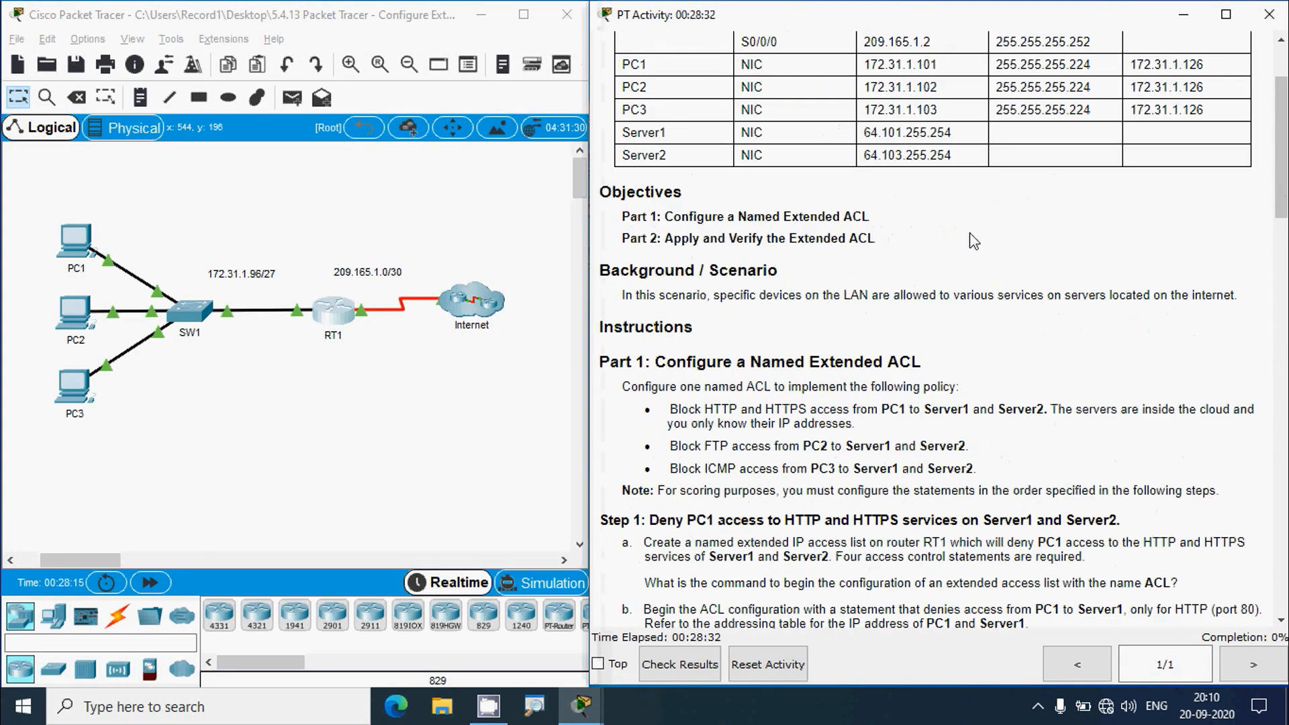
drag(864, 132, 955, 133)
key(ctrl+c)
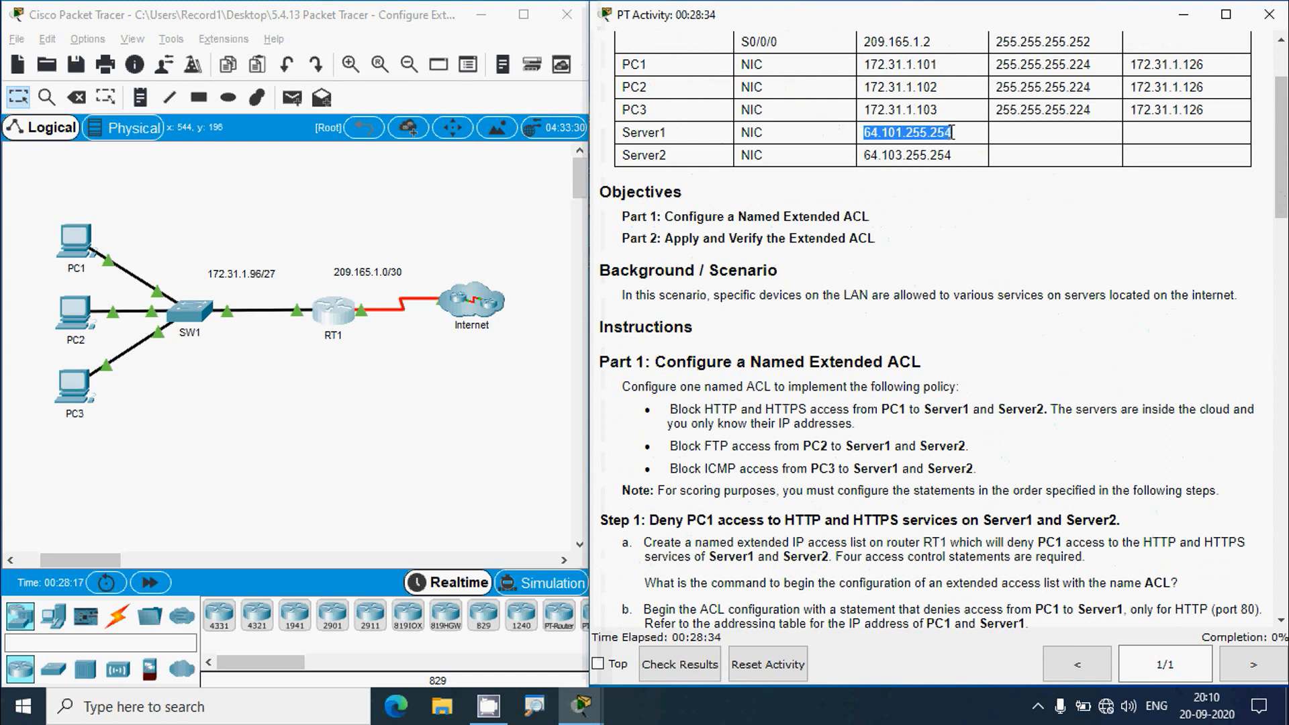
- Finish the entry with host 64.101.255.254 eq 21 and submit it
click(347, 324)
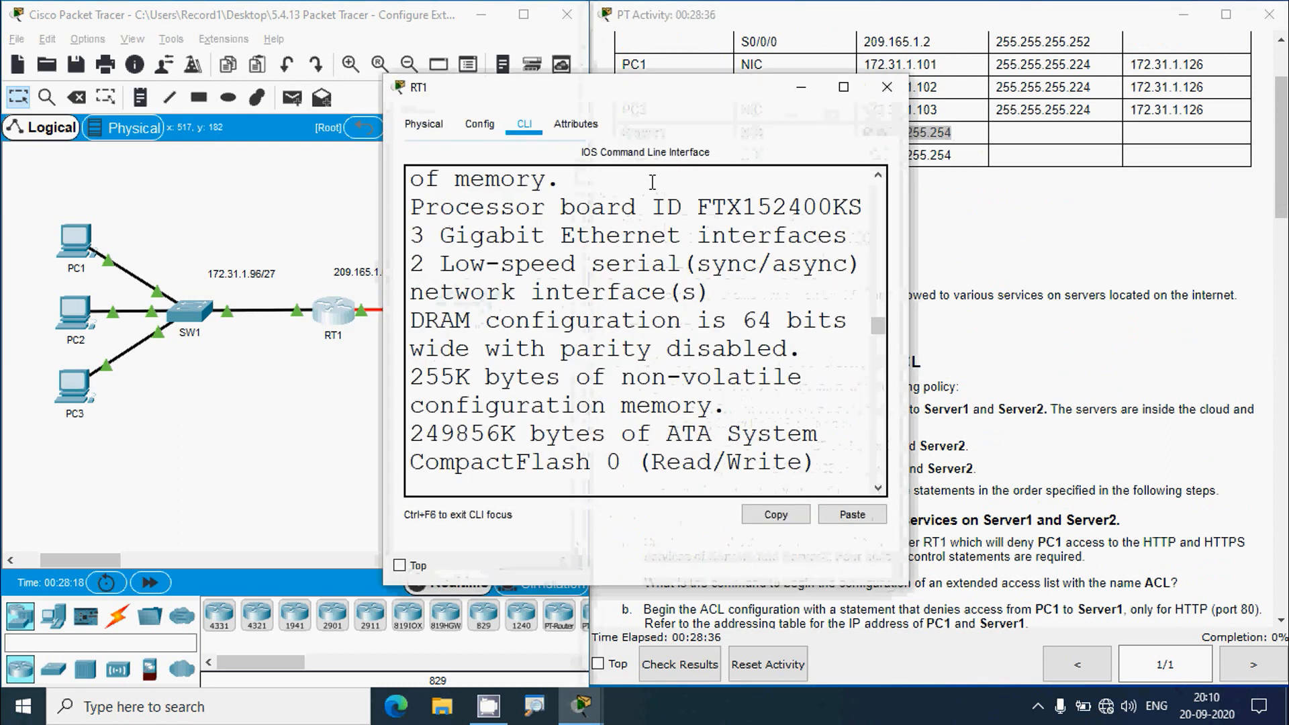
click(844, 87)
key(ctrl+v)
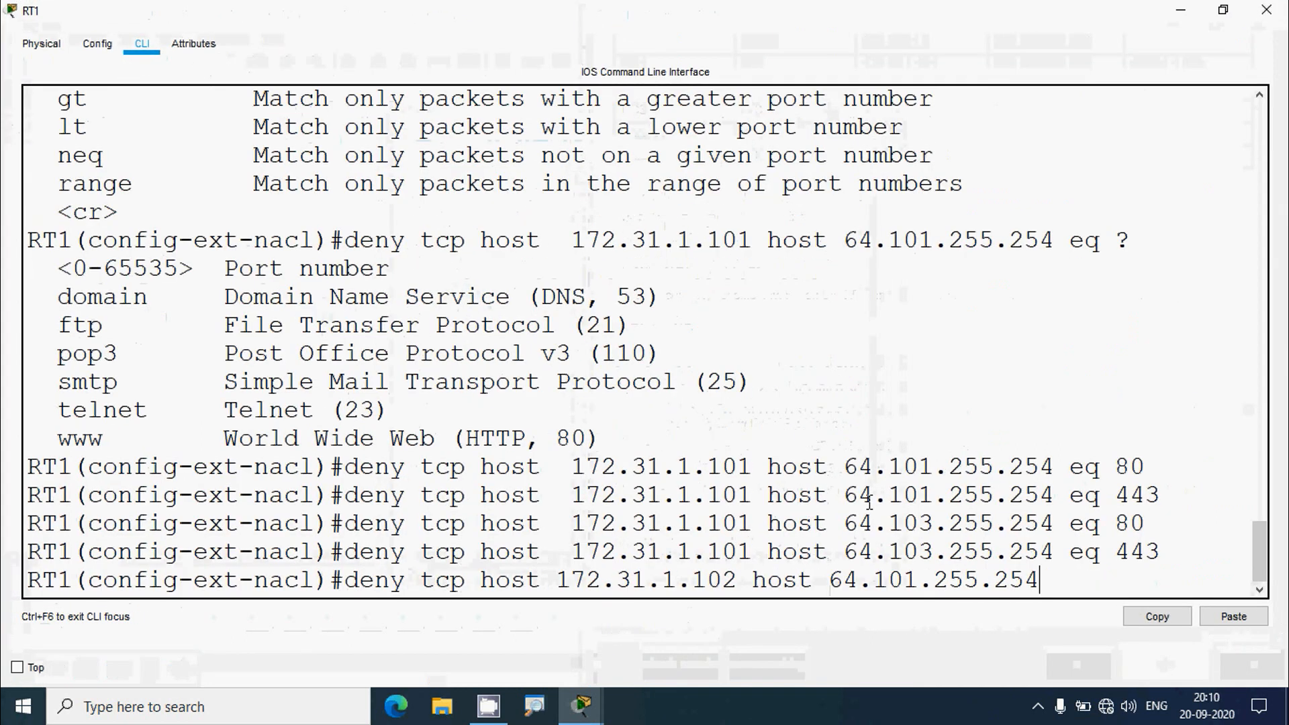
text(e)
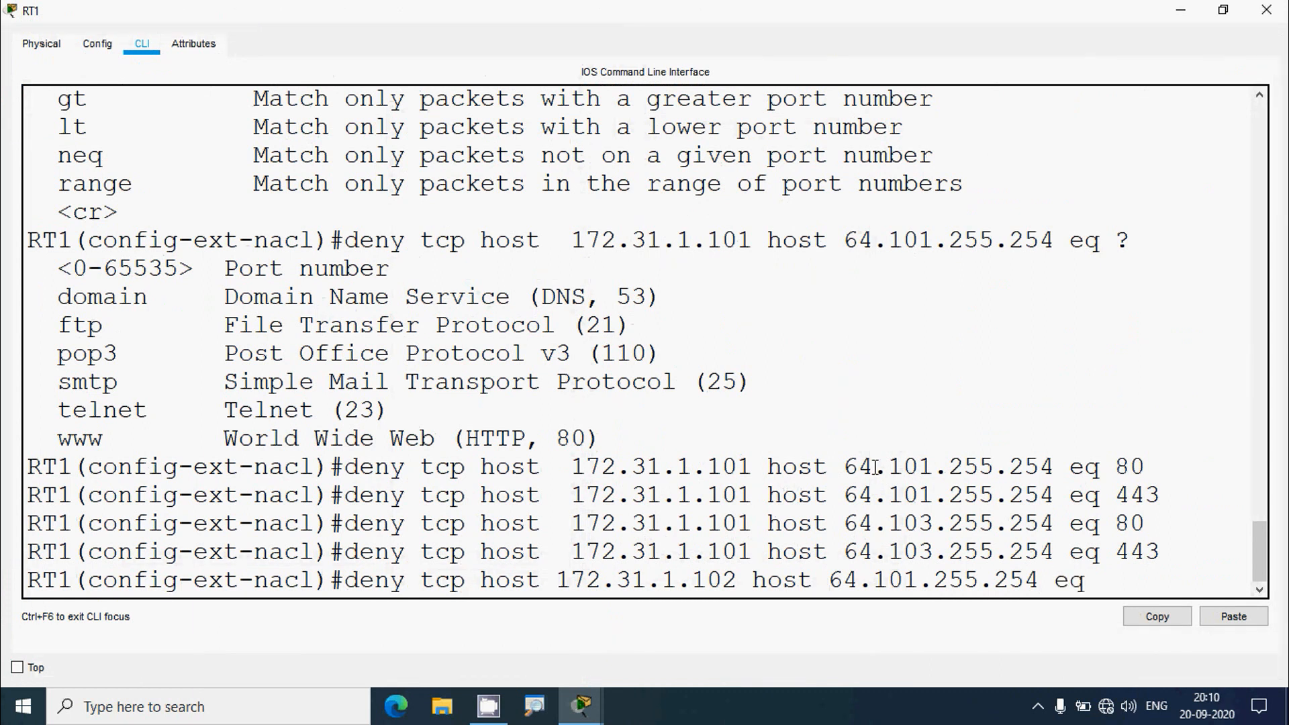
text(q)
click(1181, 12)
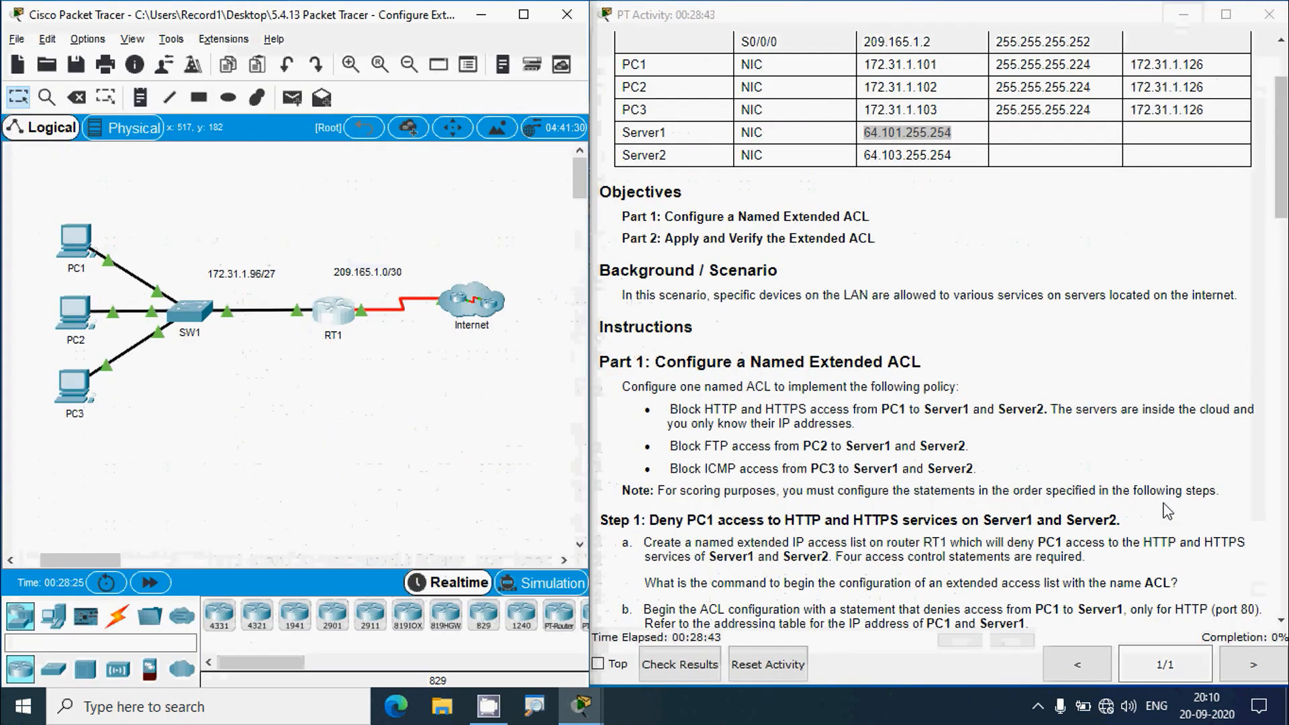
scroll(1168, 512, down, 6)
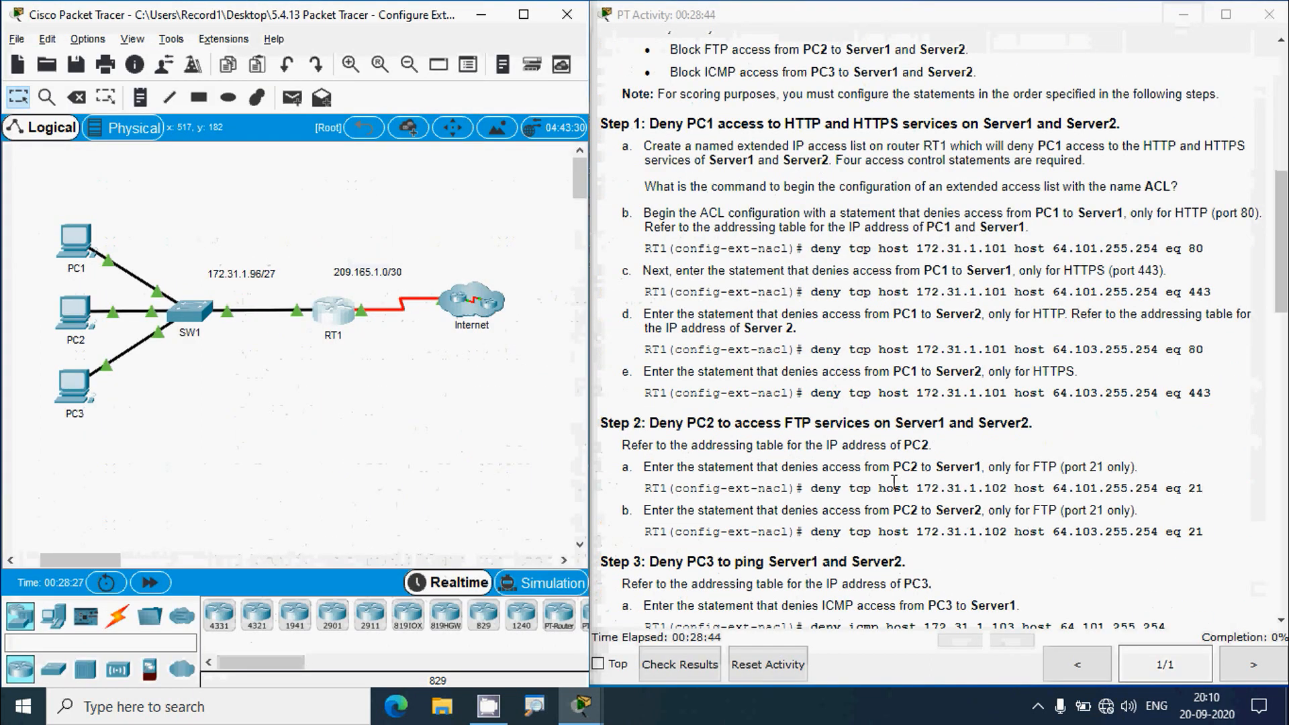
click(322, 317)
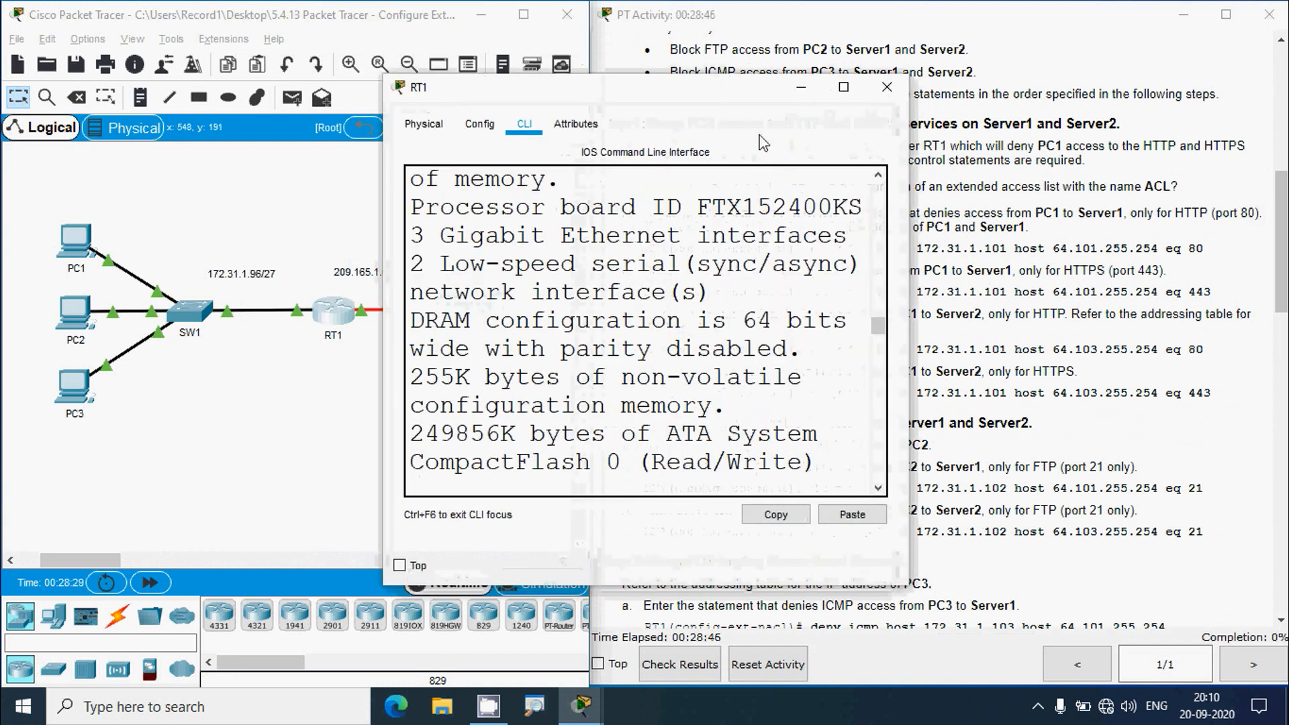
click(844, 87)
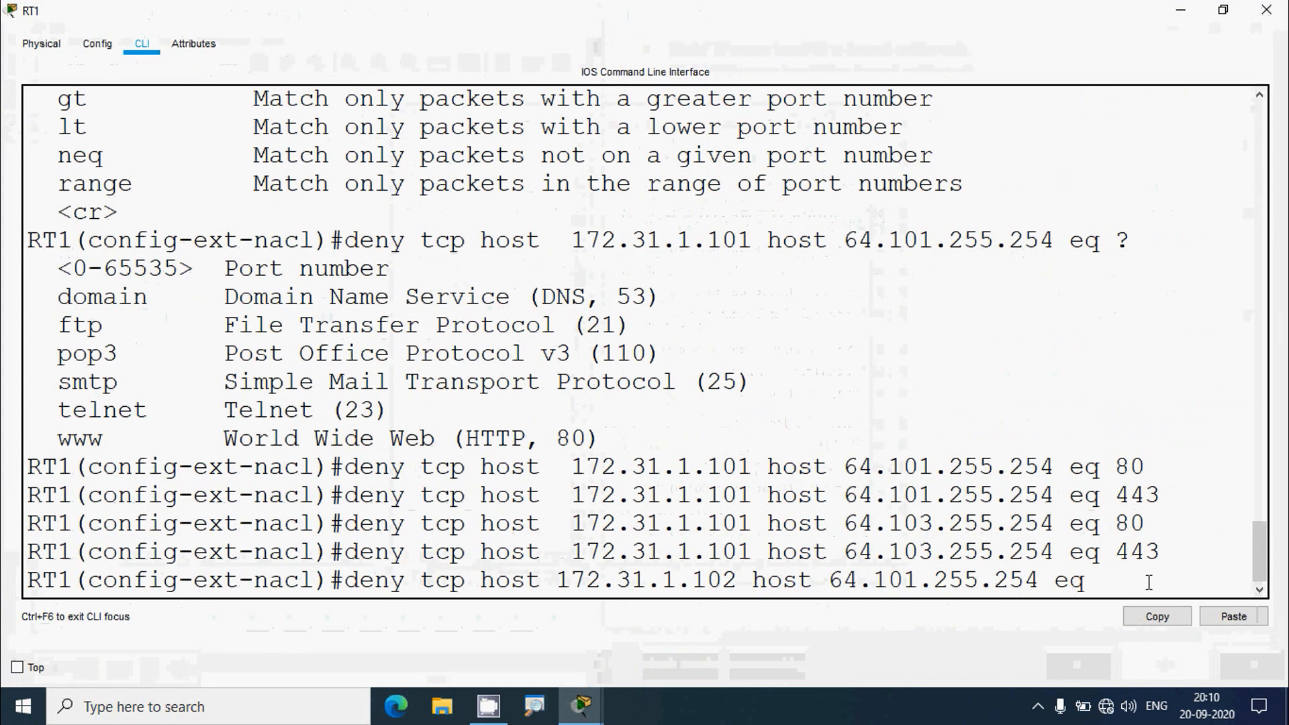
text(21)
key(Return)
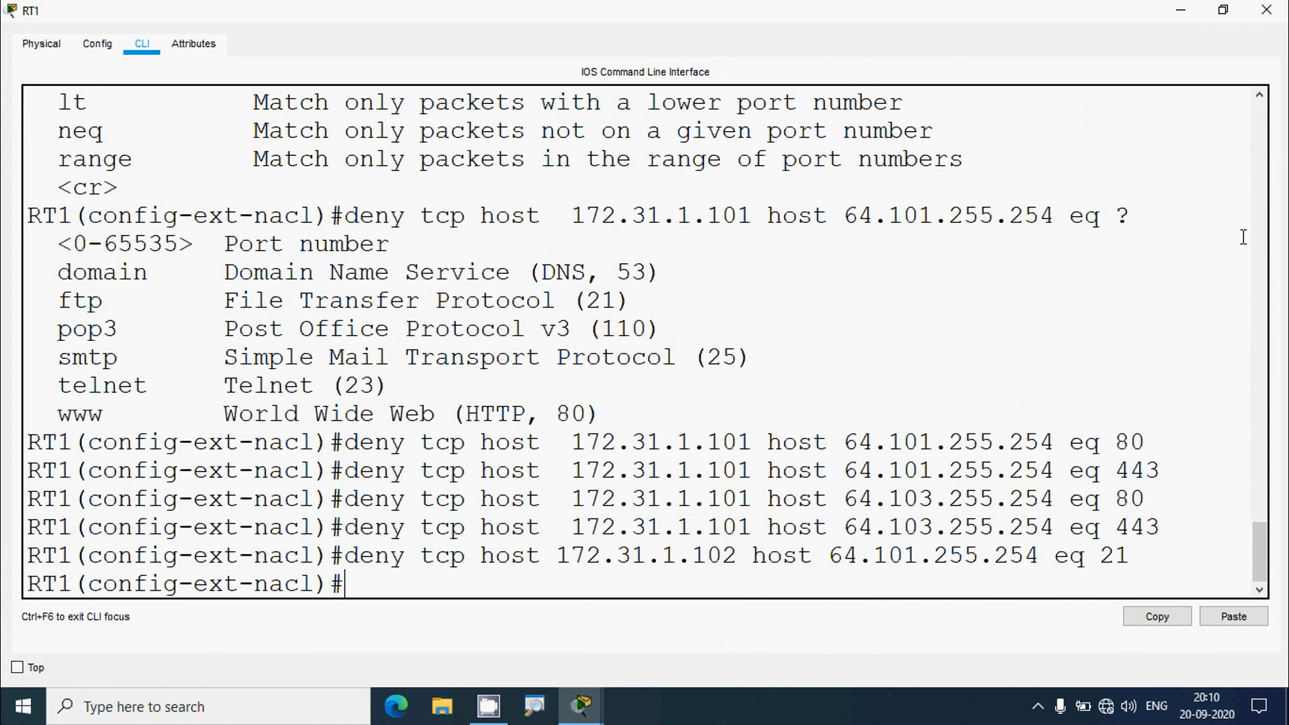
click(1181, 11)
scroll(1081, 397, down, 3)
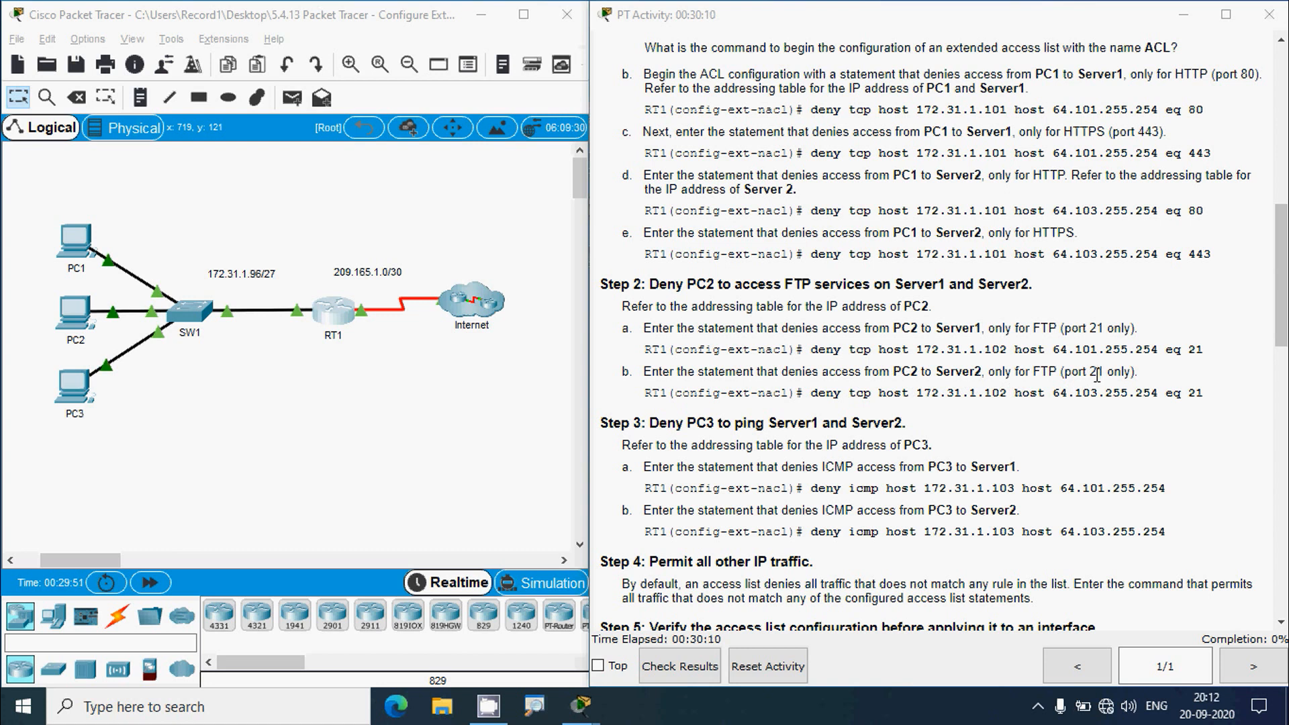
drag(1052, 395, 1155, 393)
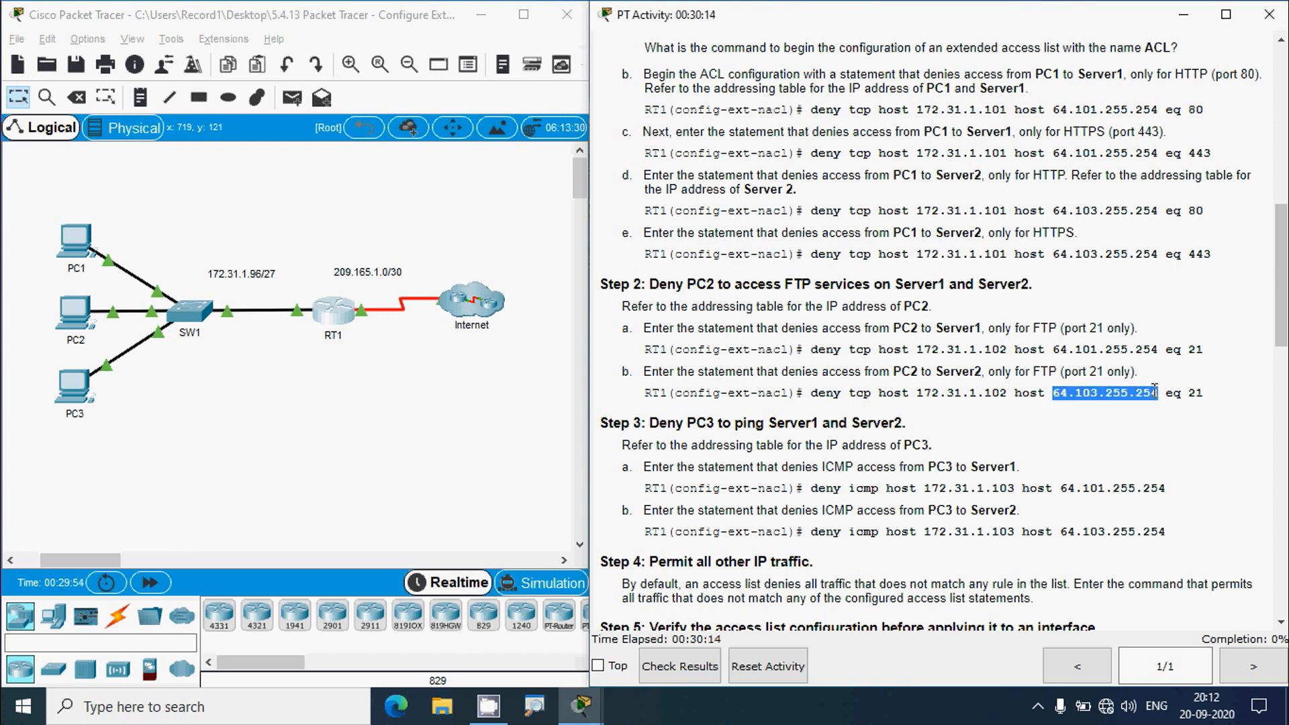
drag(1281, 324, 1281, 181)
drag(864, 223, 953, 222)
key(ctrl+c)
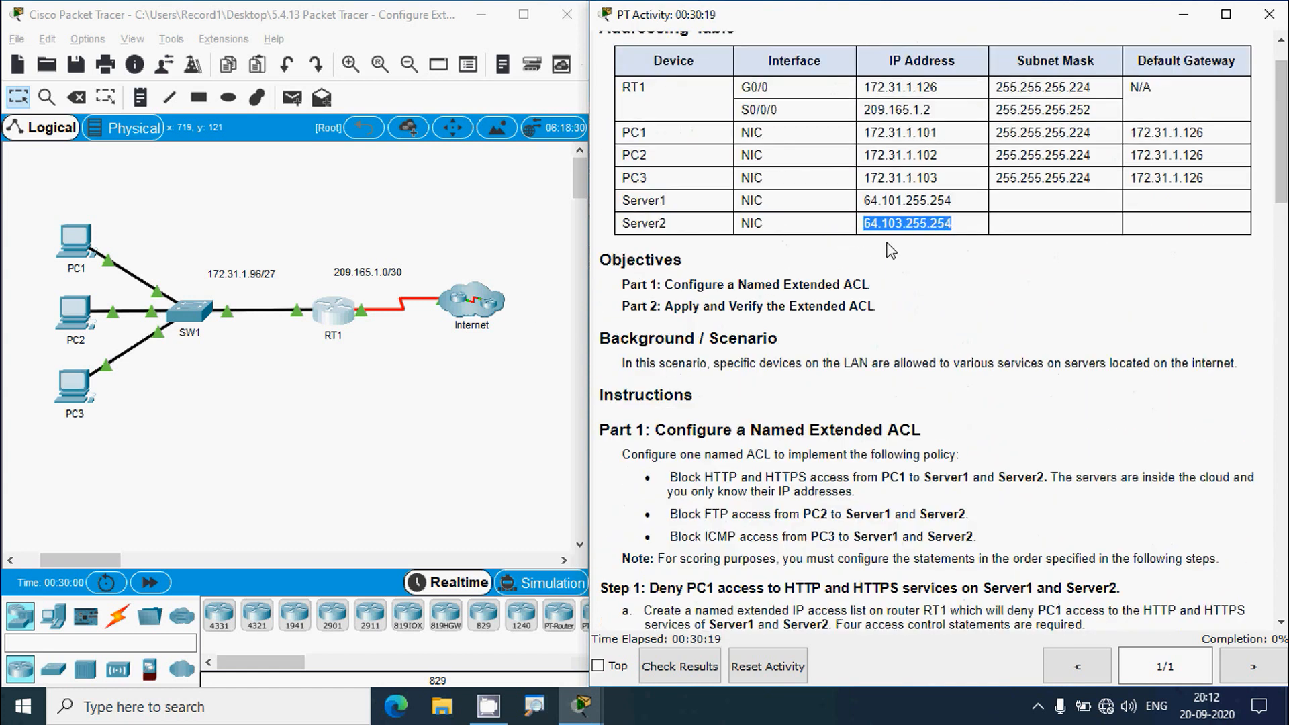
click(341, 316)
click(844, 86)
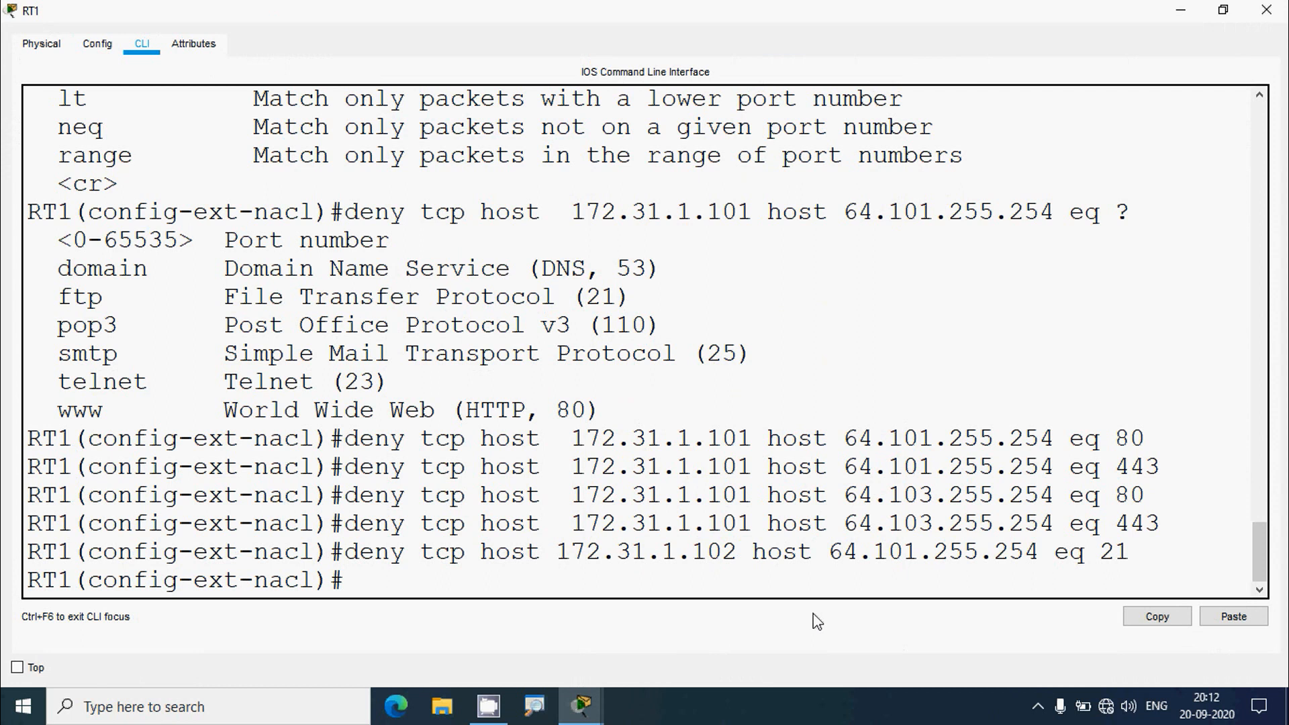
- Reuse the last deny line with destination 64.103.255.254, blocking PC2's FTP to Server2
key(Up)
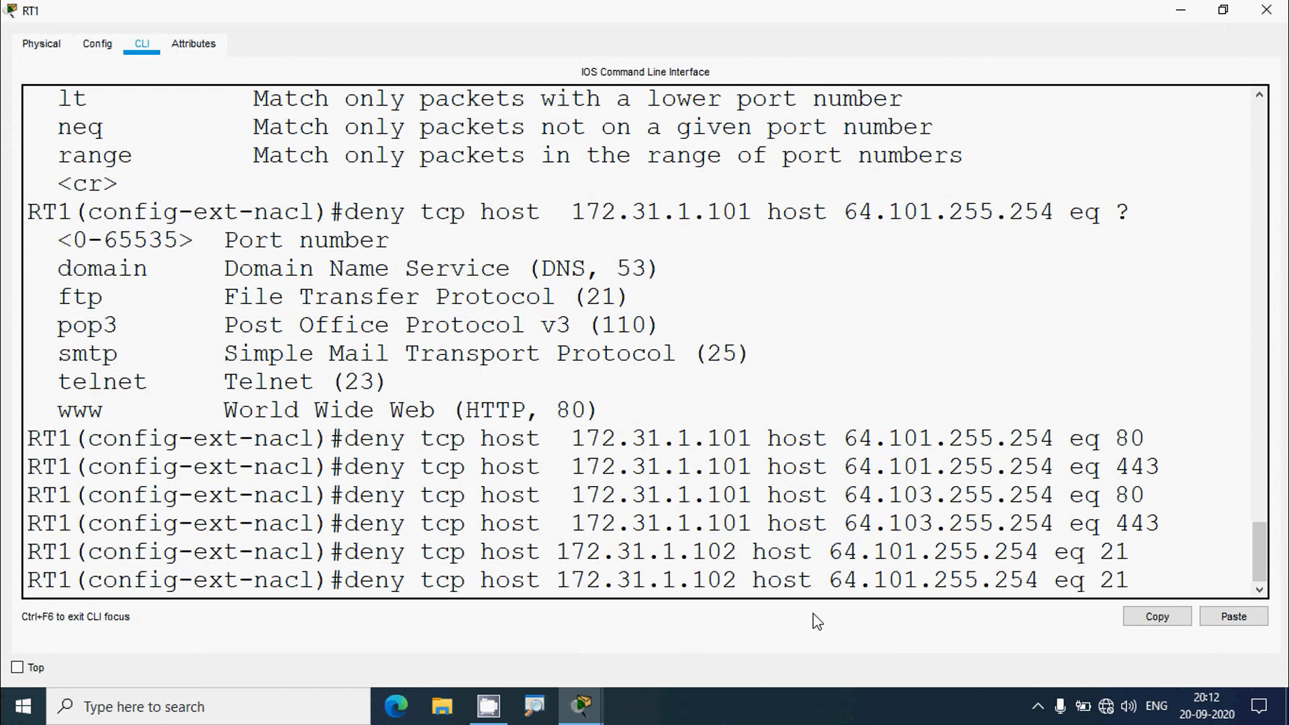
key(Left)
key(Left)
key(Left)
key(Left)
key(Left)
key(Left)
key(BackSpace)
key(BackSpace)
key(BackSpace)
key(BackSpace)
key(BackSpace)
key(BackSpace)
key(BackSpace)
key(BackSpace)
key(BackSpace)
key(BackSpace)
key(BackSpace)
key(BackSpace)
key(BackSpace)
key(BackSpace)
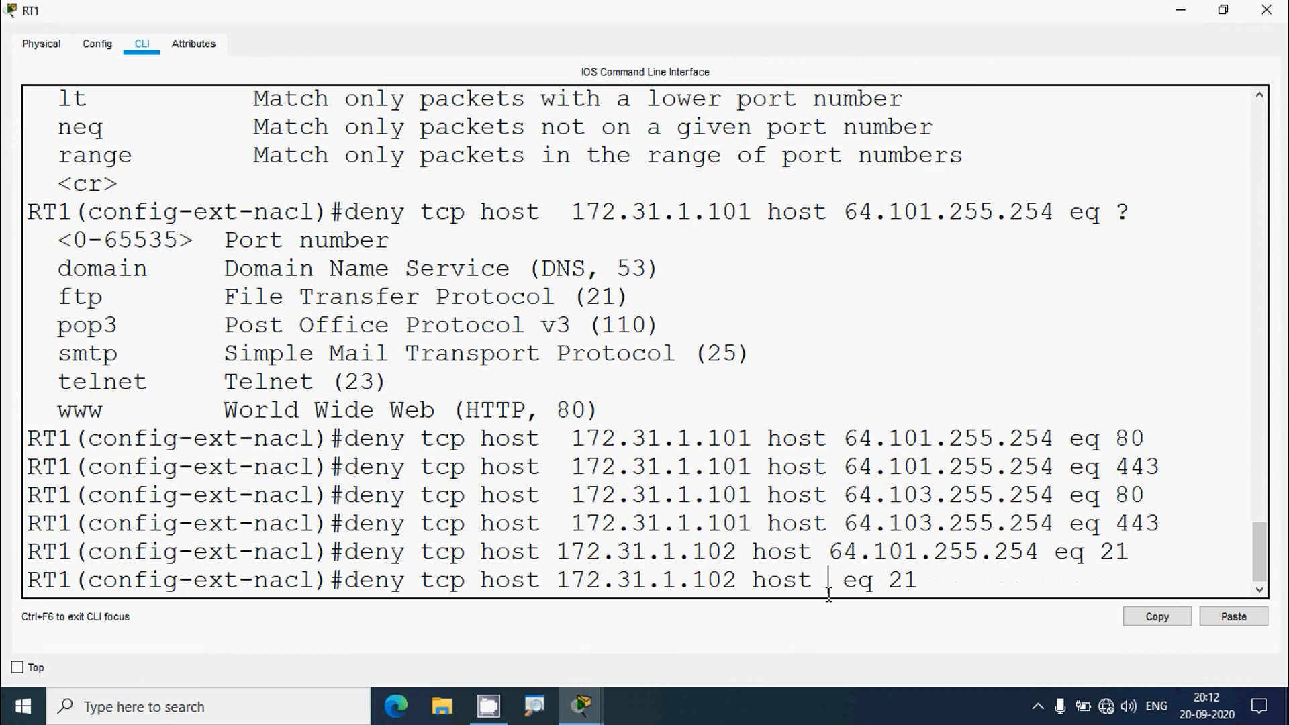
right_click(831, 586)
click(872, 618)
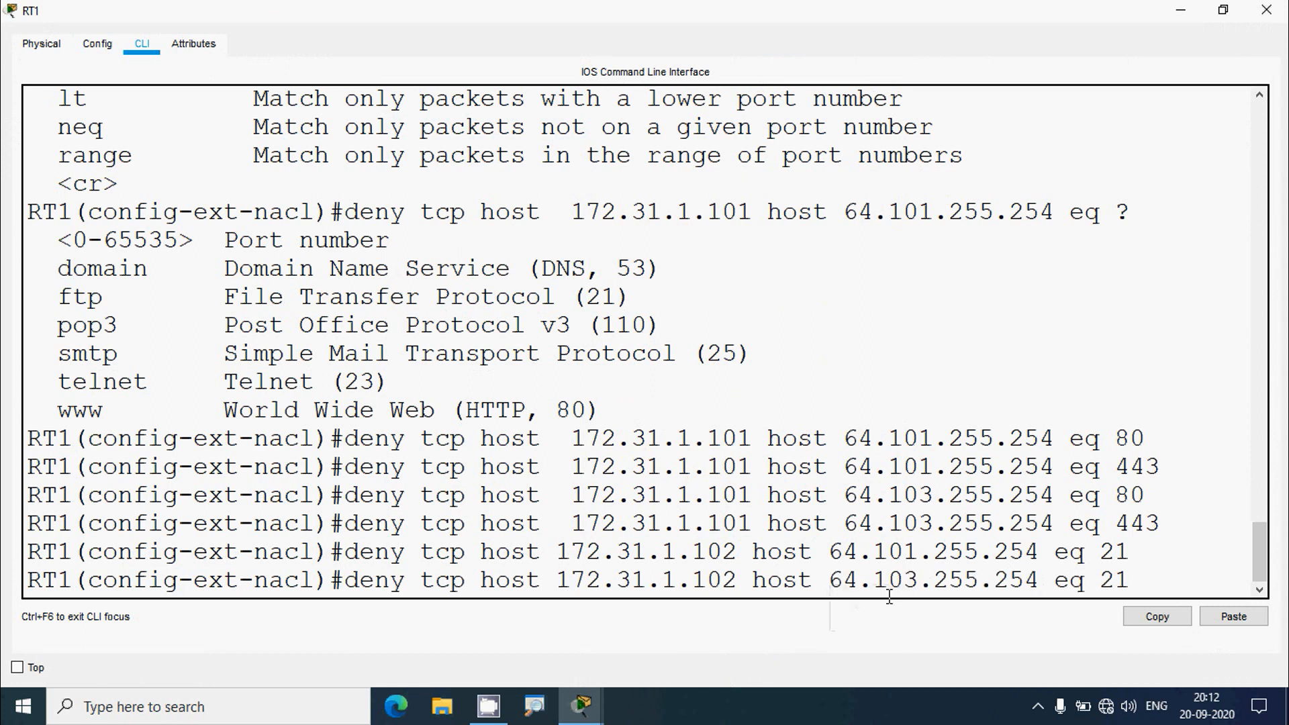
key(Return)
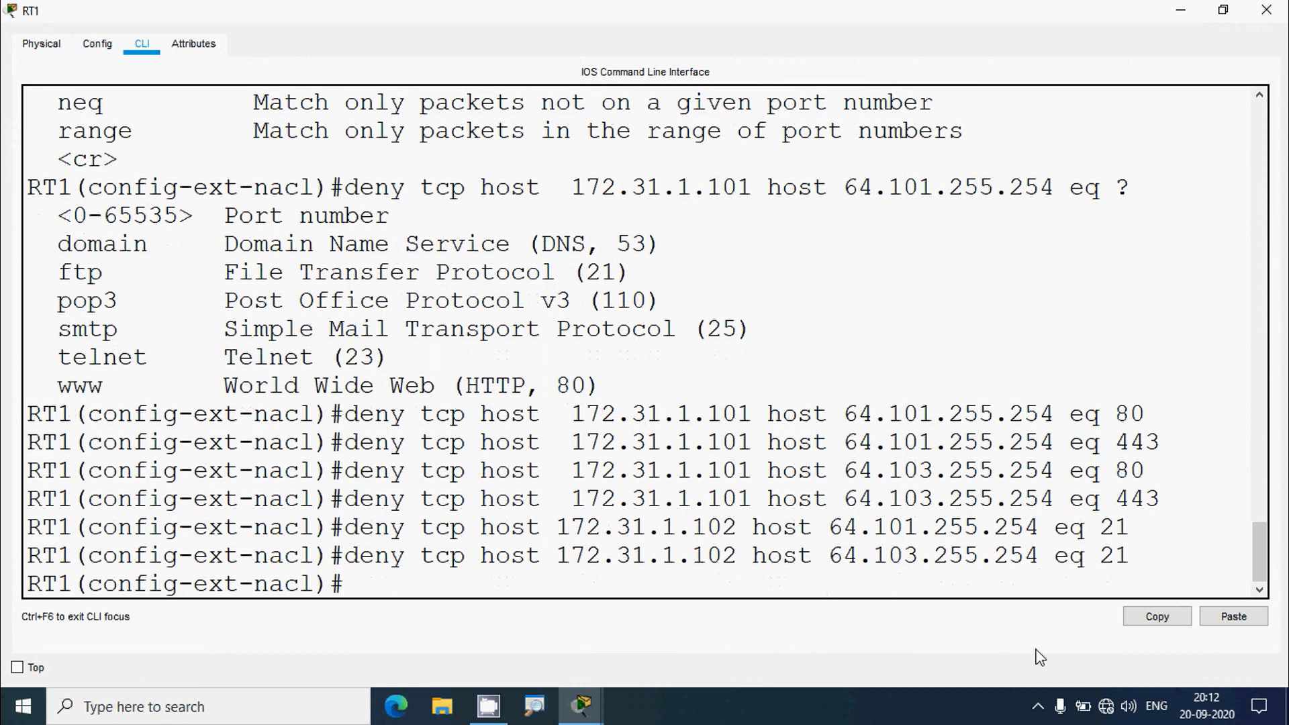
- Scroll the instructions to Step 3 and highlight the Step 3a deny icmp command
click(1180, 10)
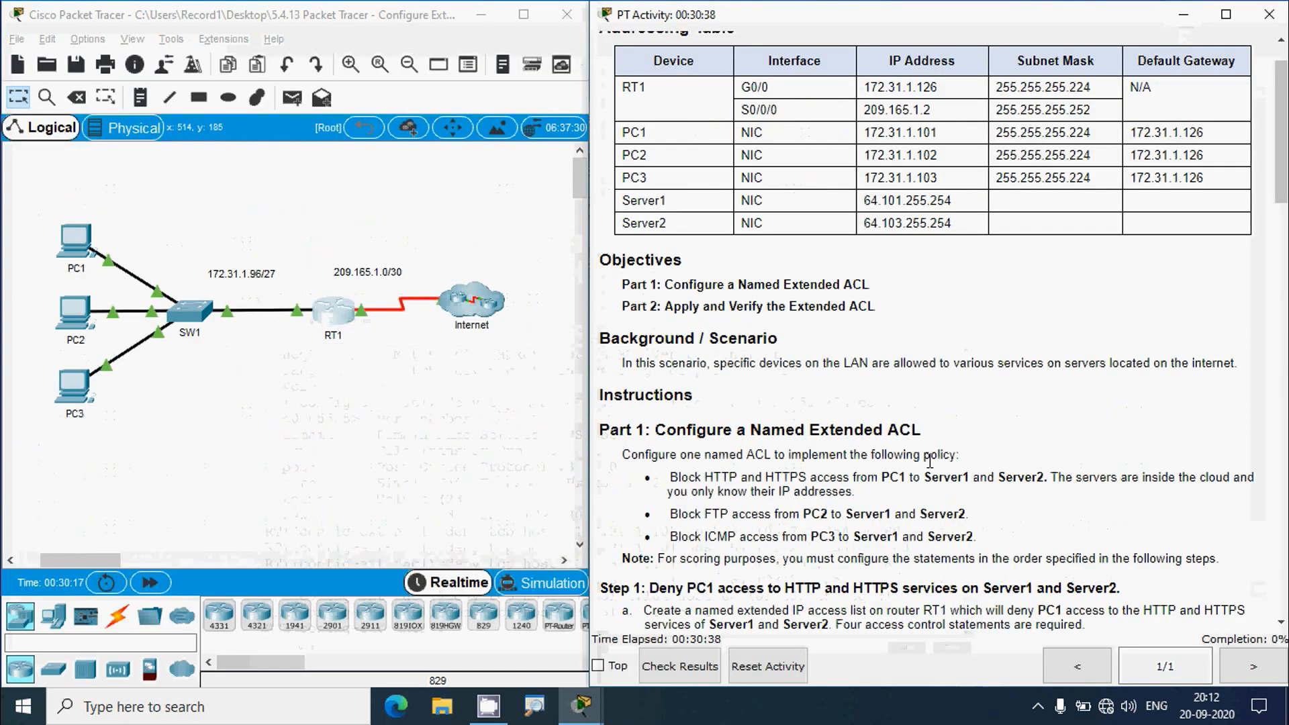
scroll(930, 469, down, 7)
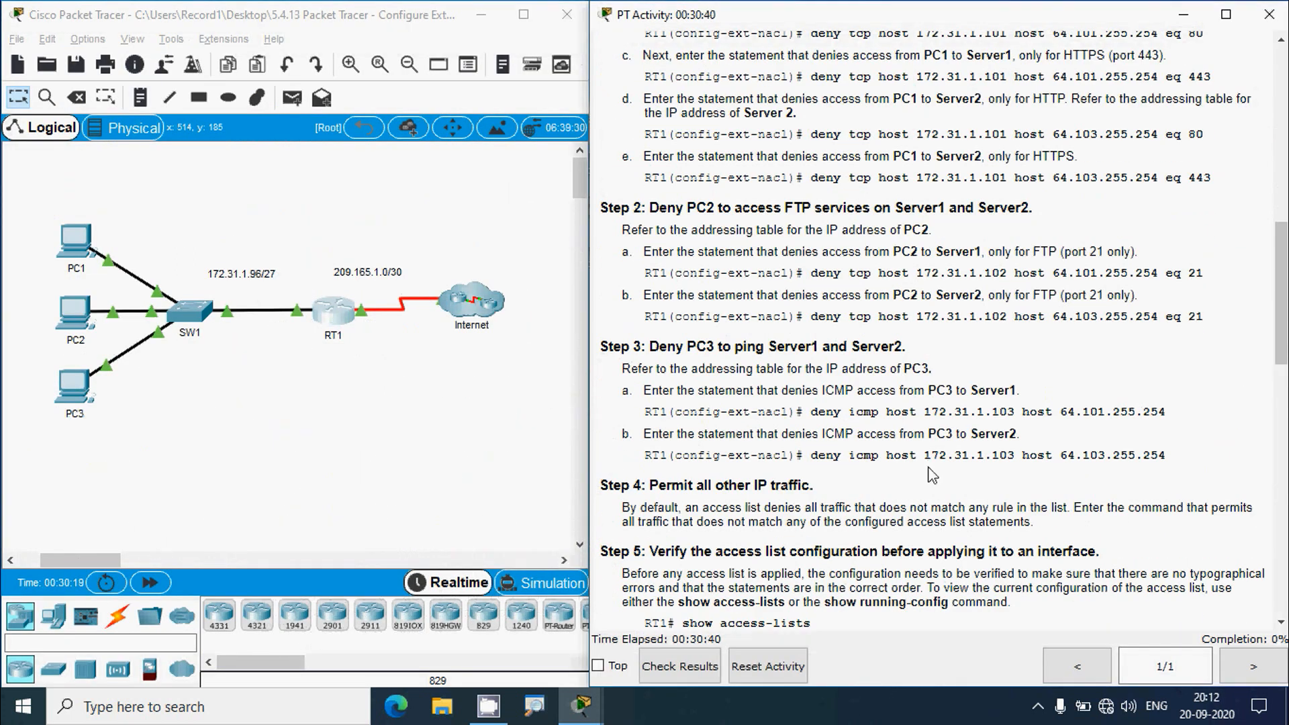
scroll(930, 469, down, 2)
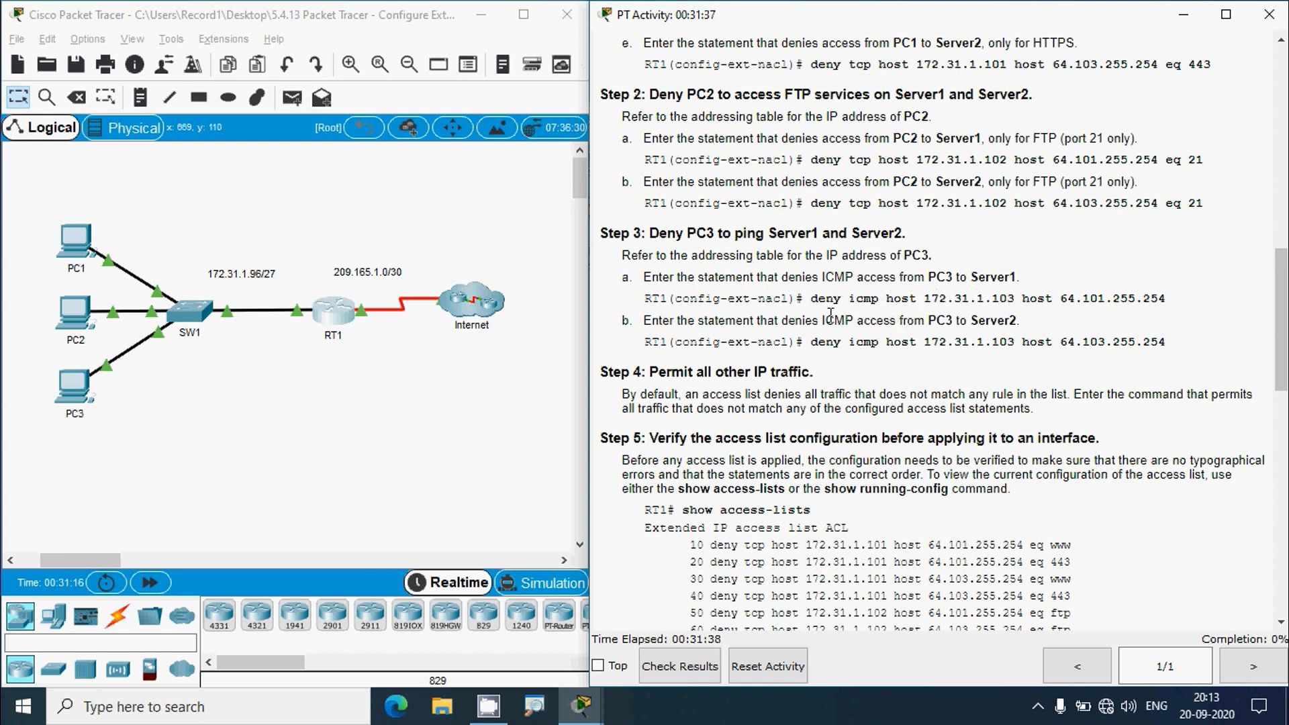
drag(817, 306, 835, 299)
drag(850, 302, 1049, 304)
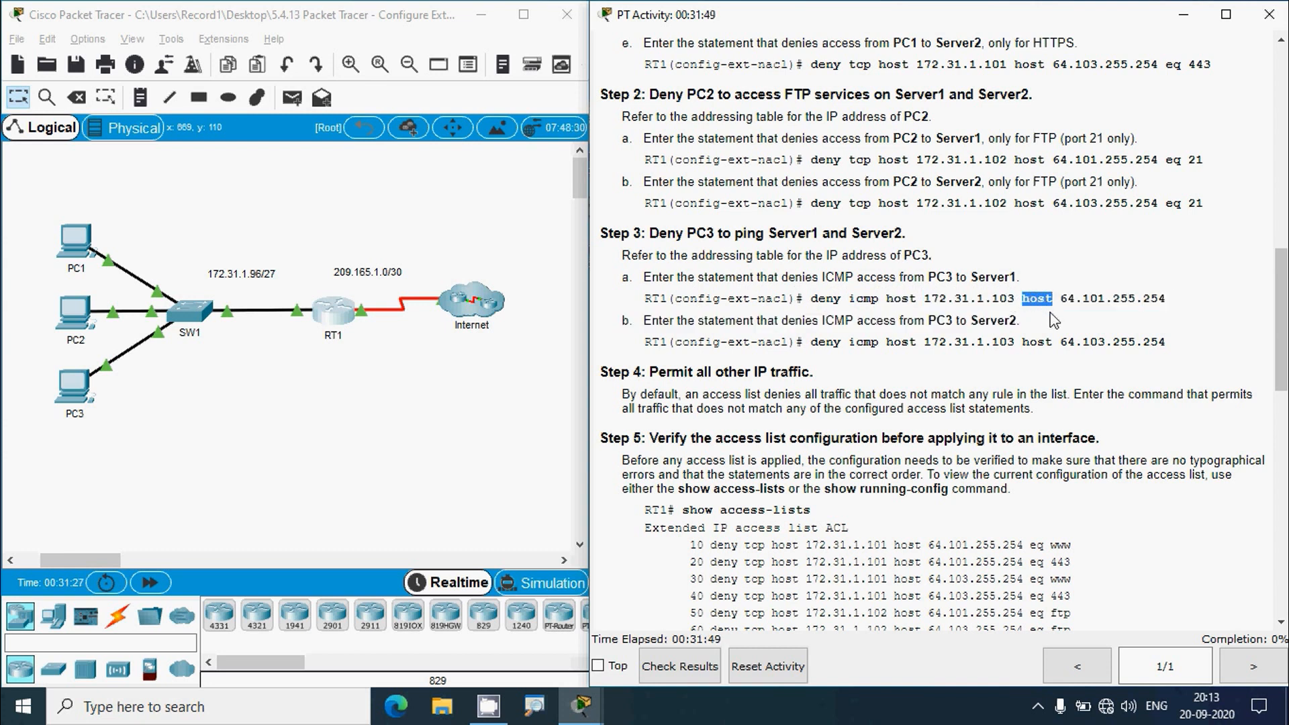
drag(1061, 302, 1166, 304)
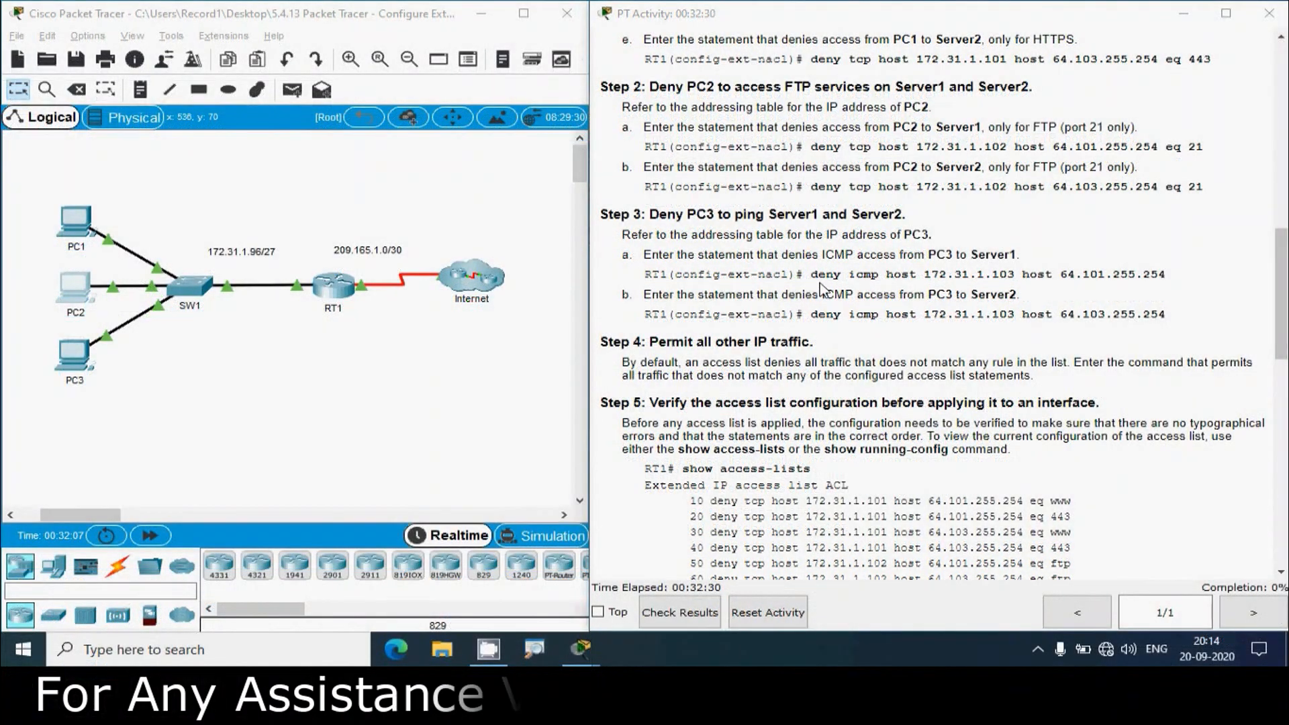
- Begin a 'deny icmp host' entry in RT1's maximized console
click(326, 291)
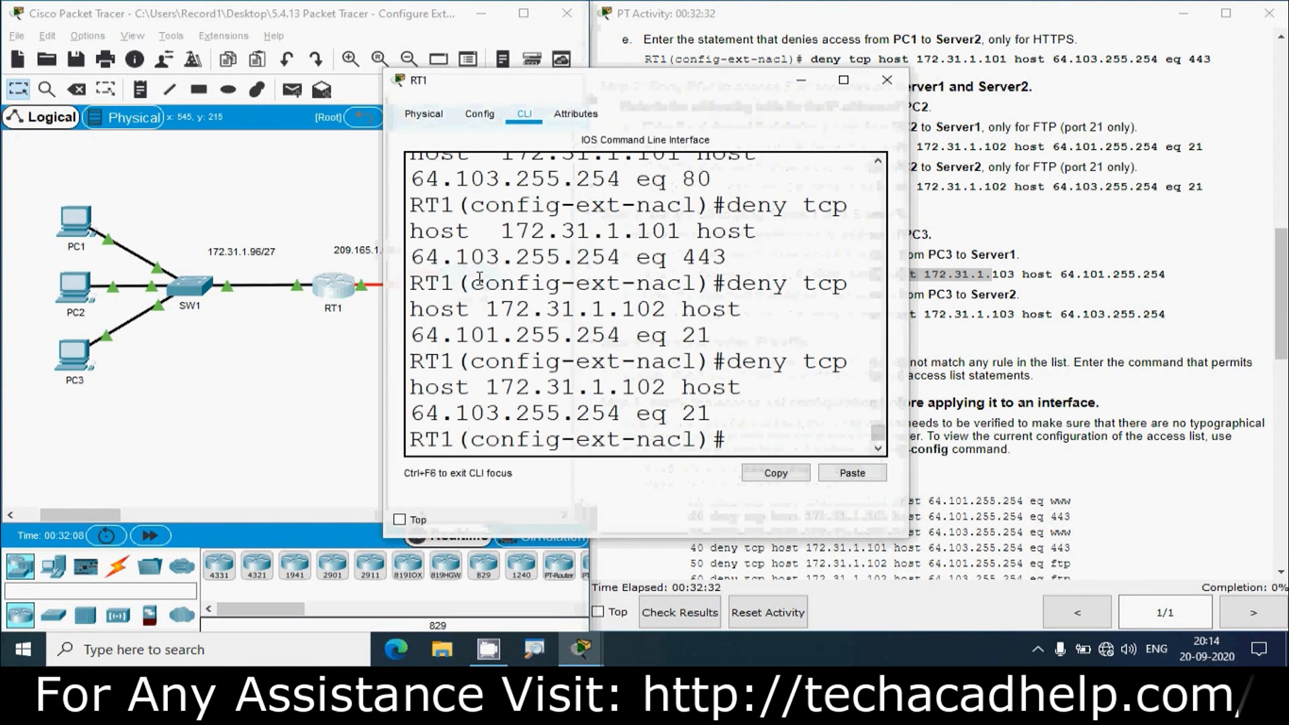
click(843, 80)
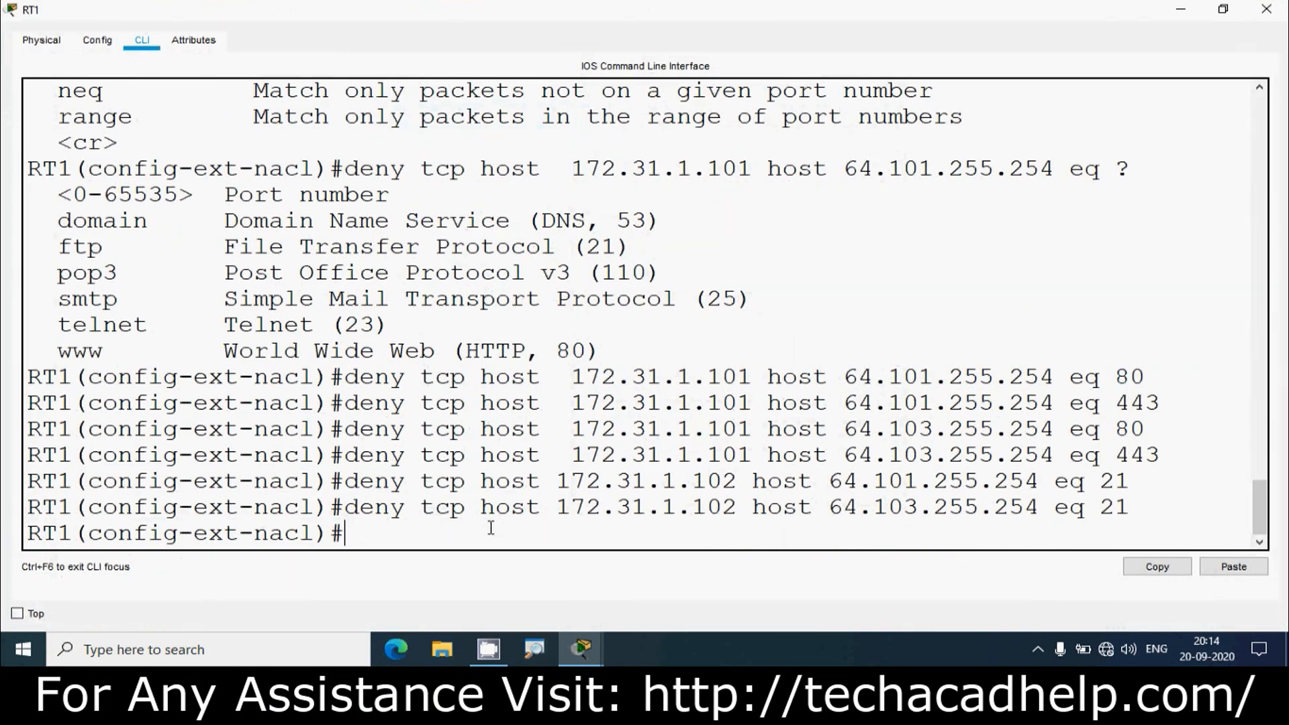
text(deny icmp)
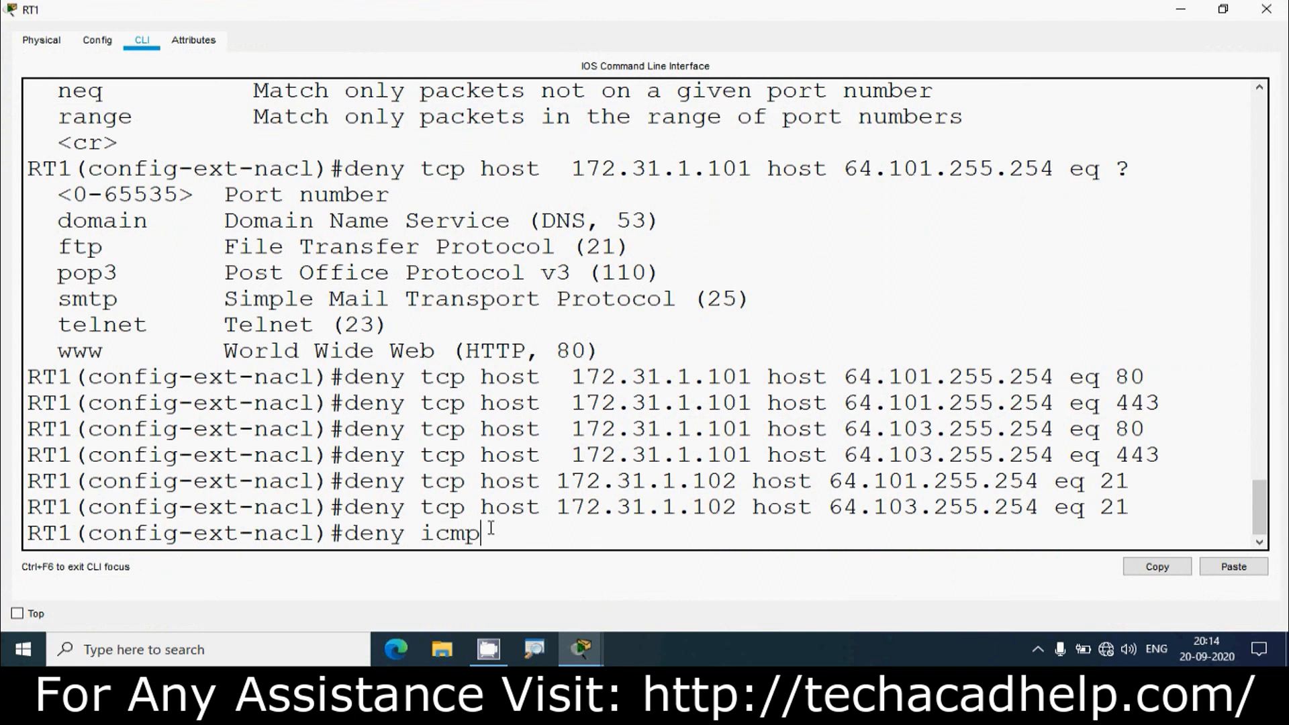
text( host)
- Copy PC3's IPv4 address 172.31.1.103 from its IP Configuration and return to RT1
click(1182, 12)
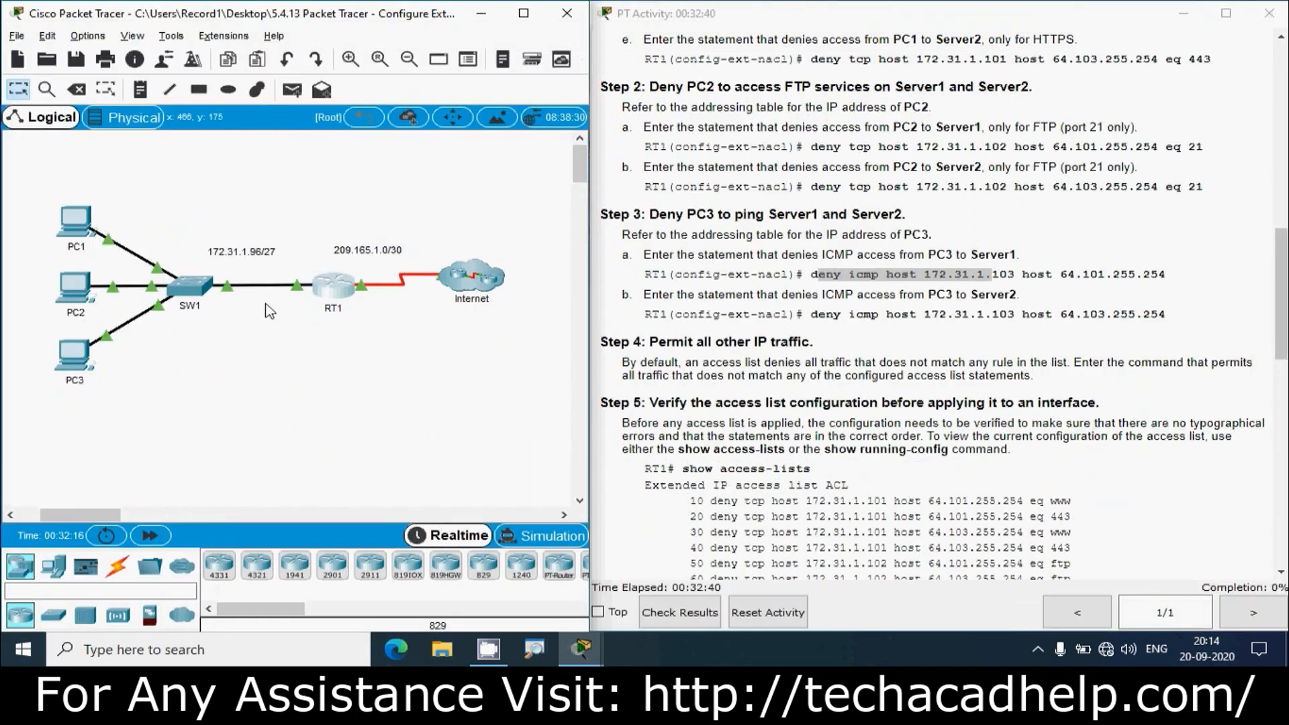
click(80, 358)
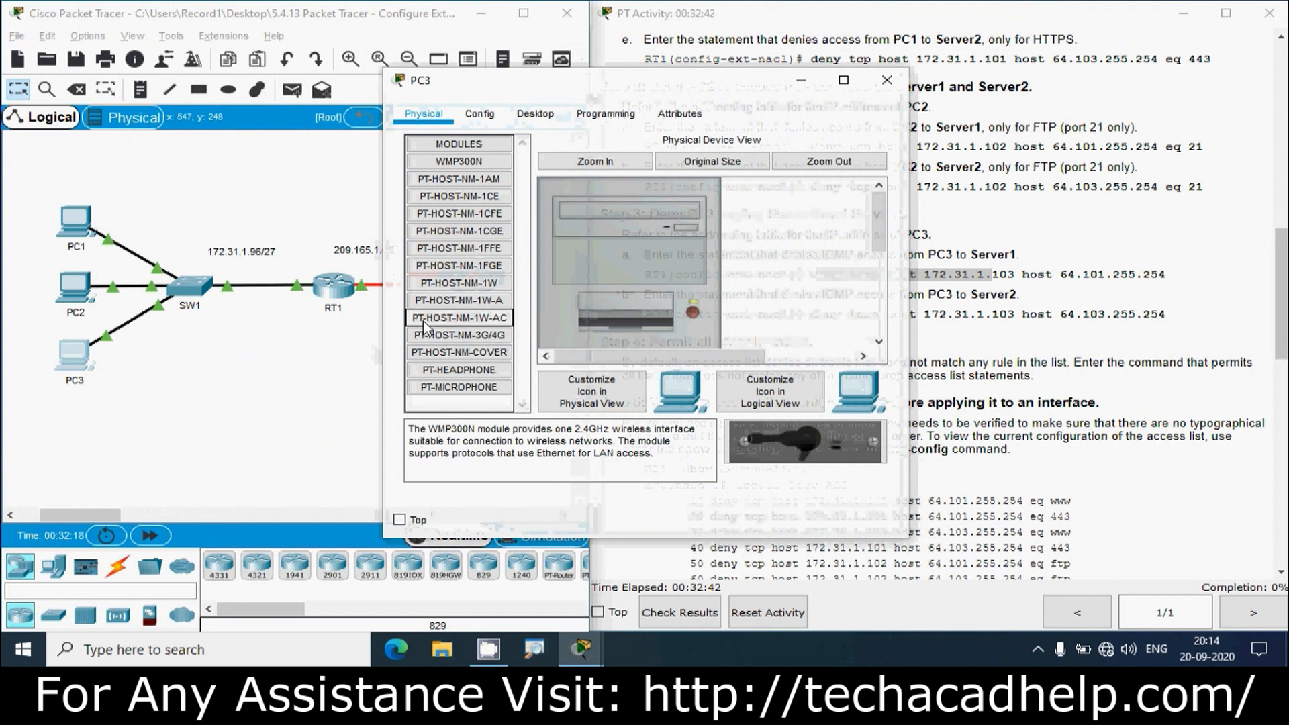
click(535, 113)
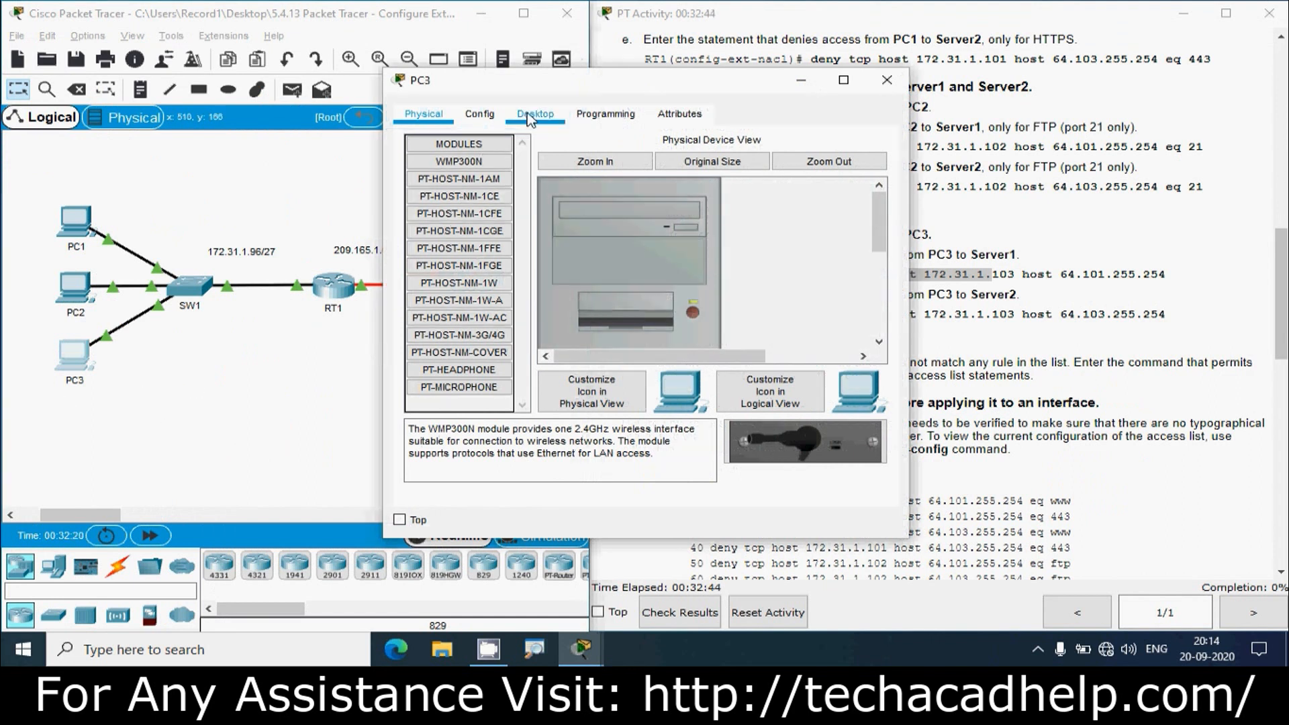
click(437, 172)
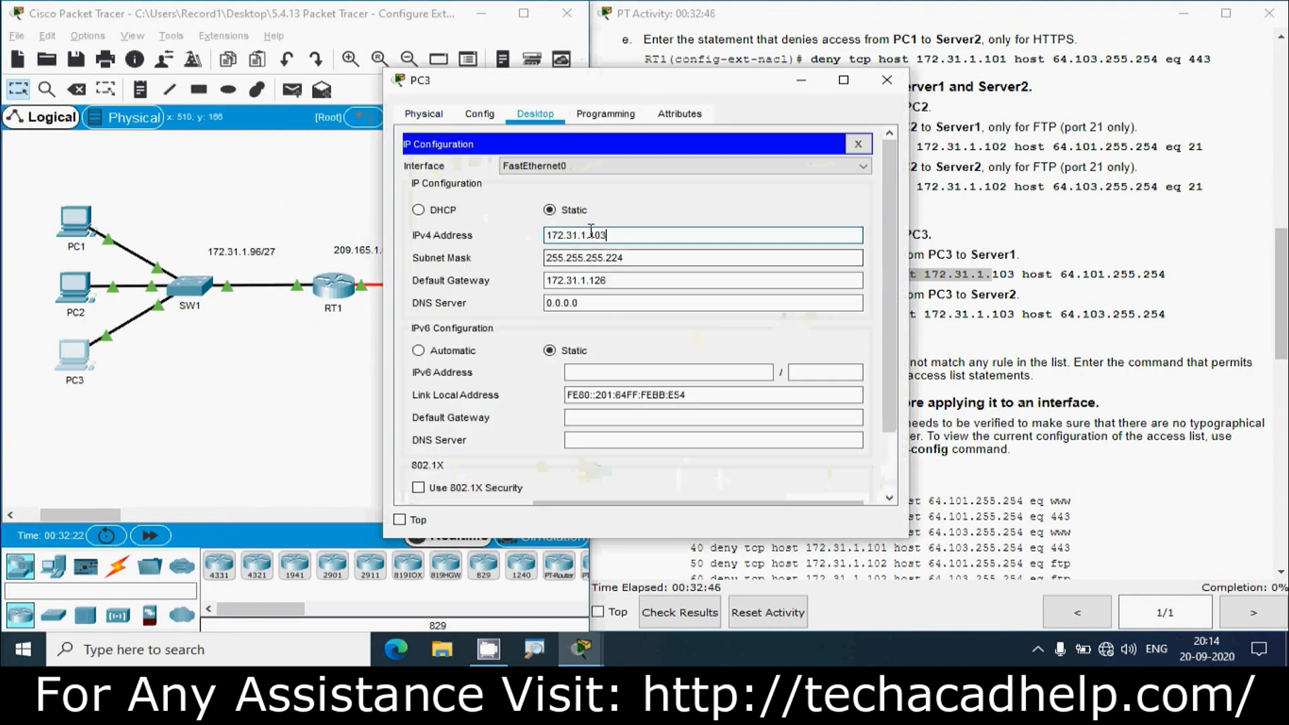
drag(586, 235, 527, 240)
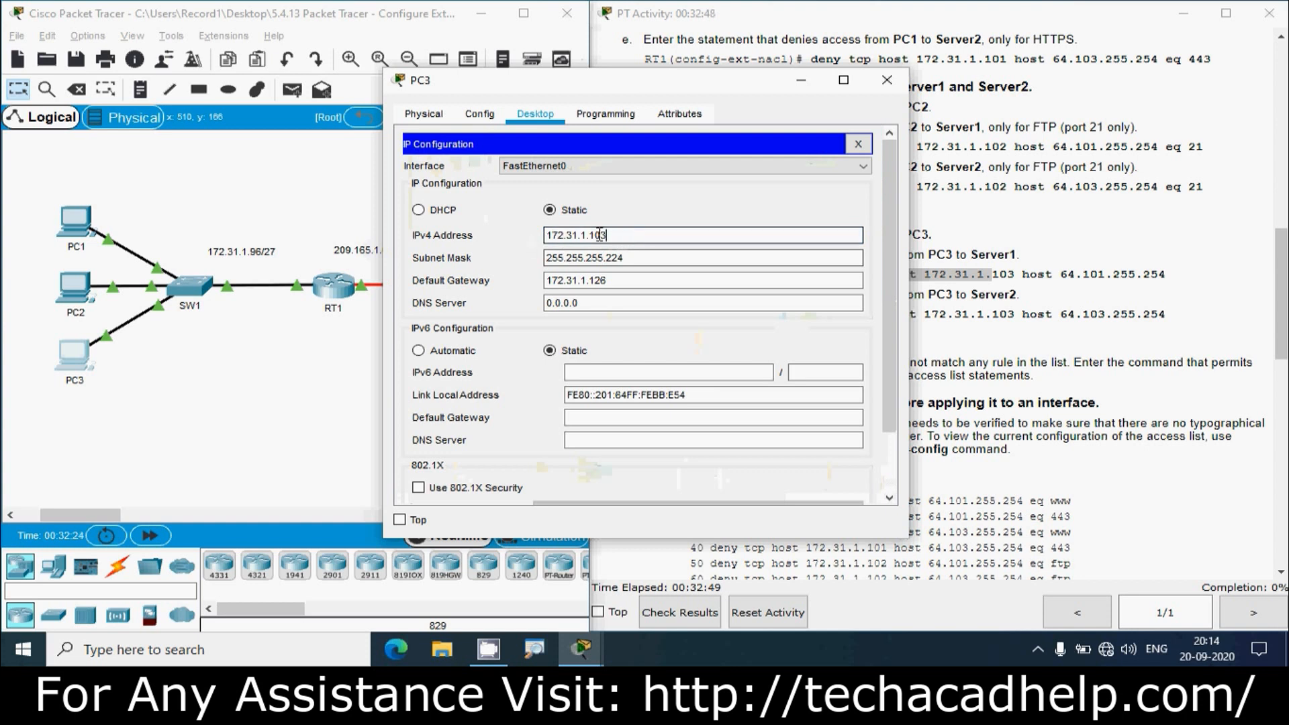
drag(606, 235, 541, 236)
key(ctrl+c)
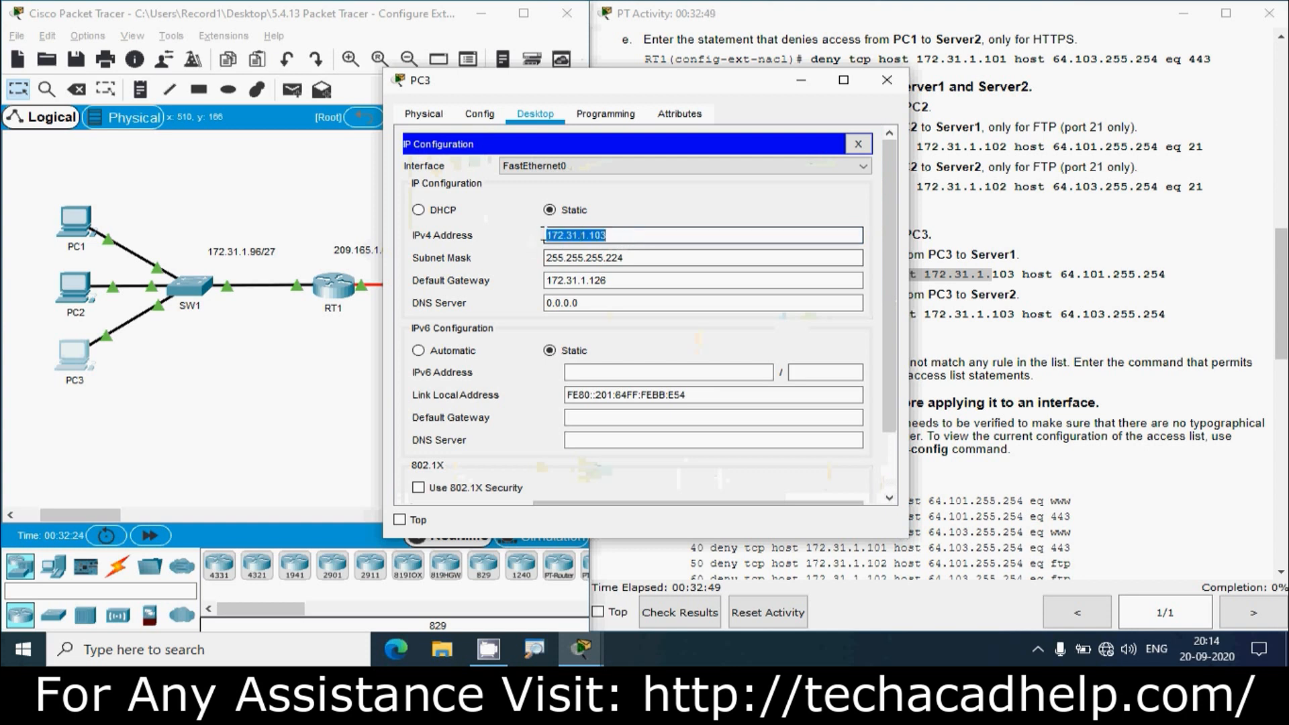
click(888, 88)
click(334, 286)
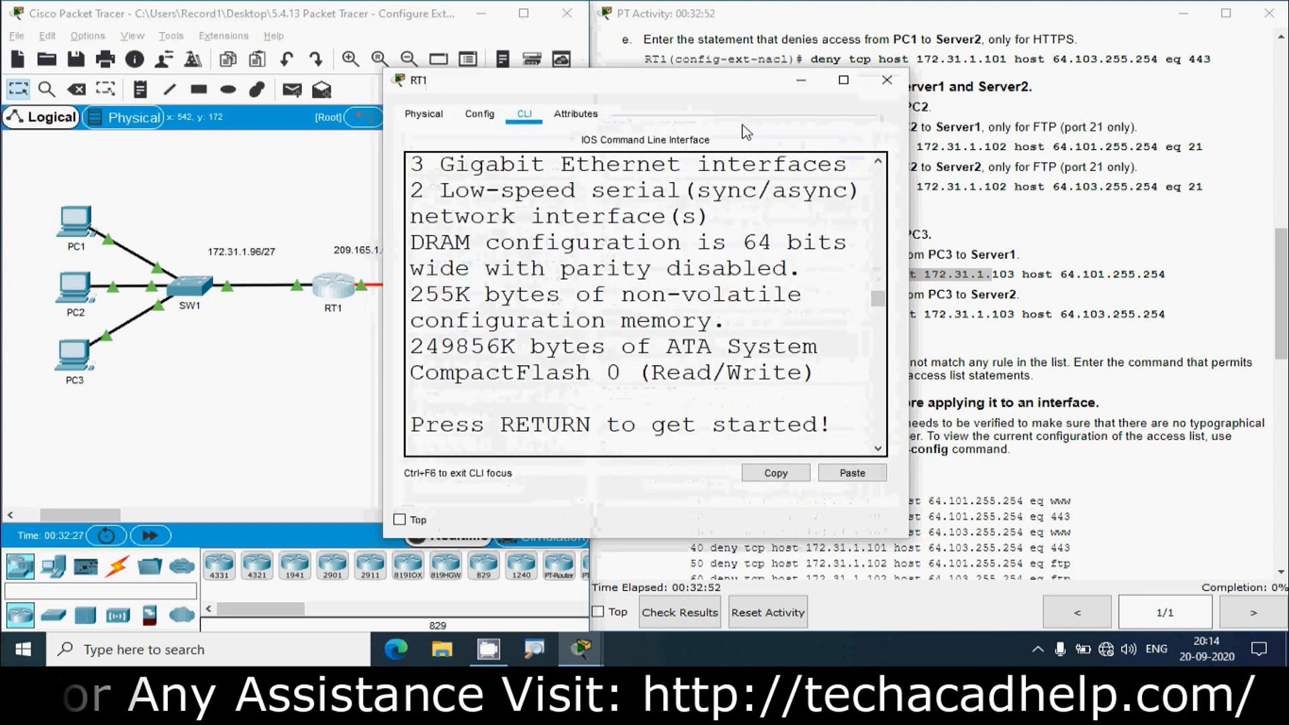
- Paste 172.31.1.103 as the ICMP source and type 'host'
click(842, 81)
right_click(571, 521)
click(601, 562)
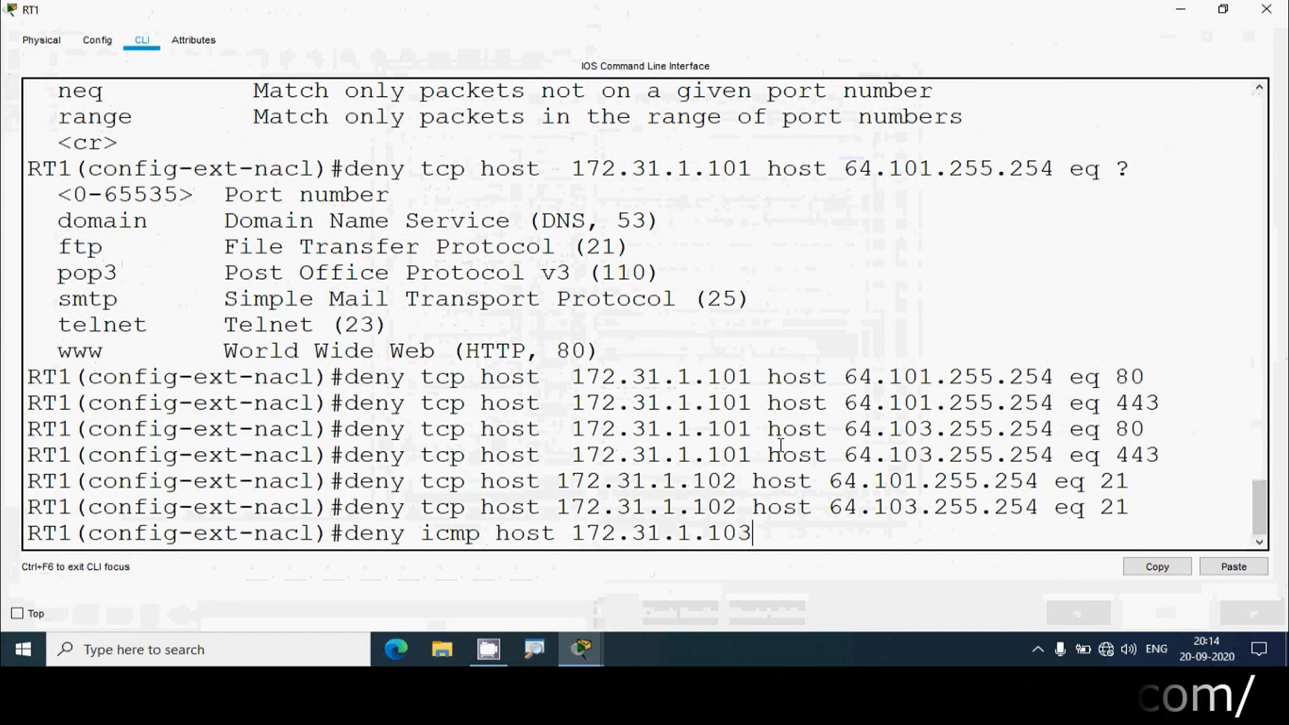
text(host)
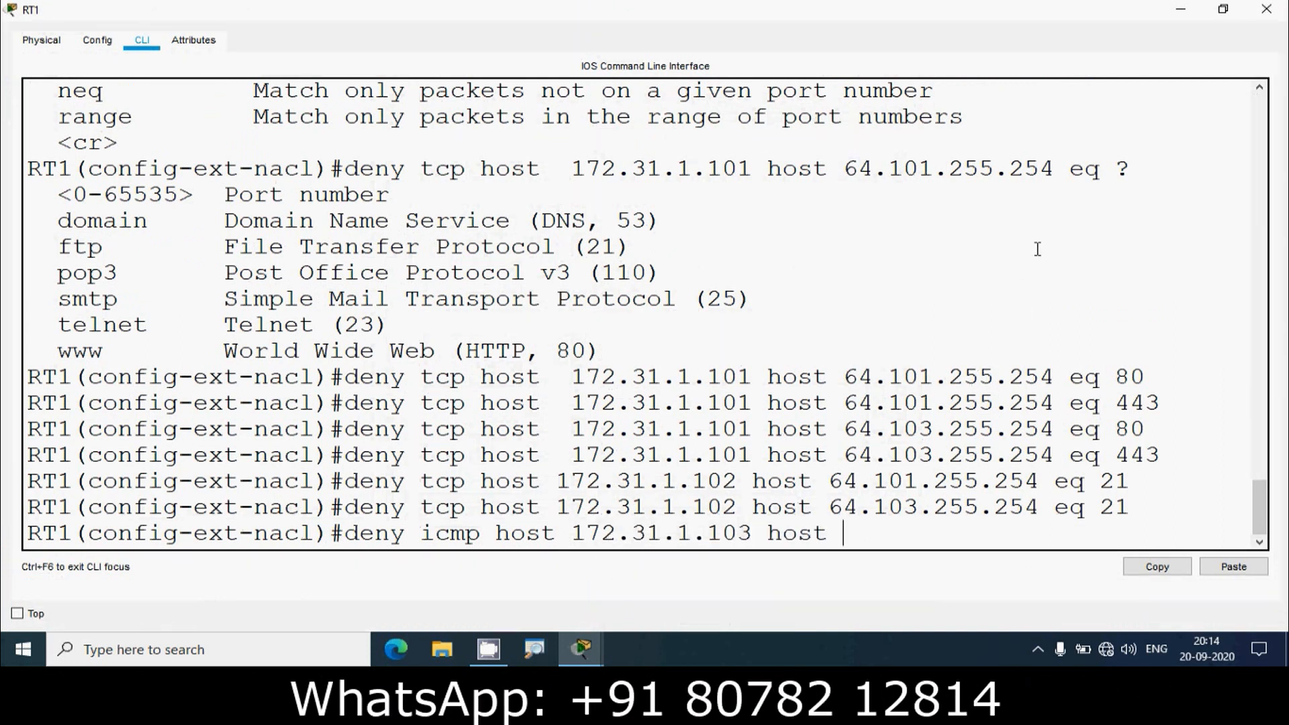
- Copy Server1's address 64.101.255.254 from the table, paste it and enter the rule
click(1181, 9)
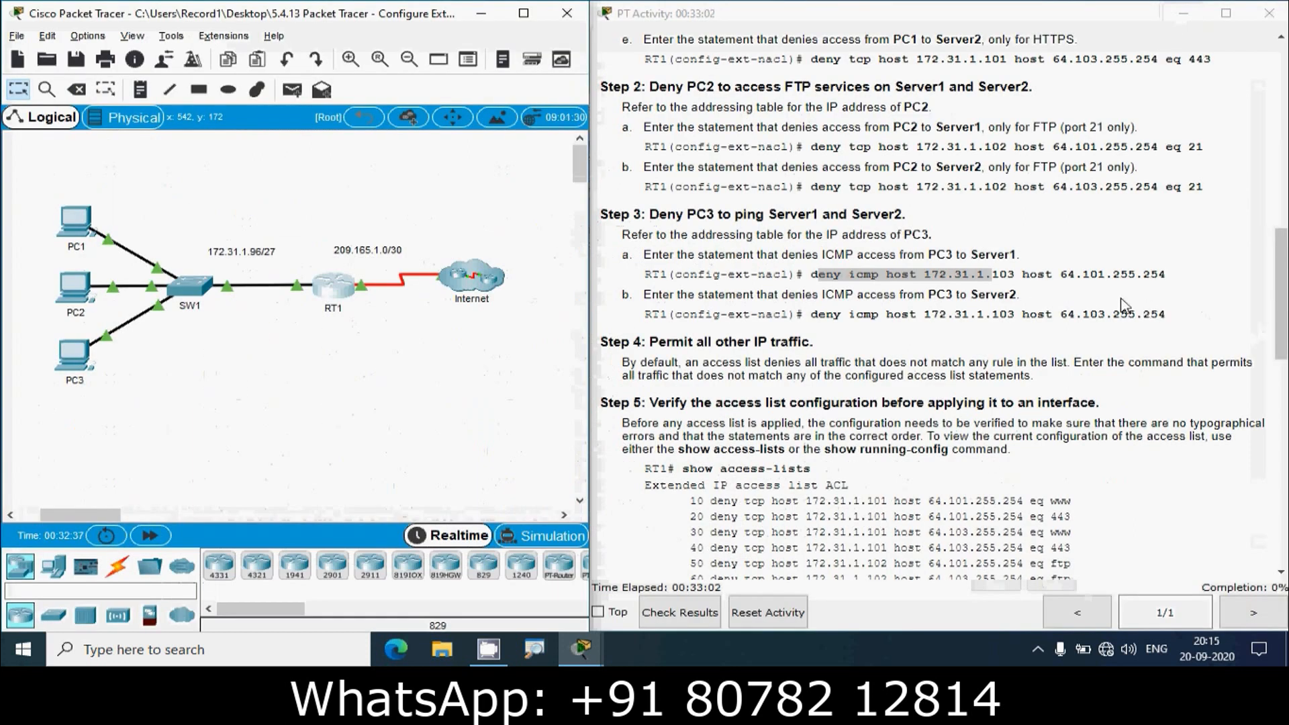
scroll(1283, 306, up, 15)
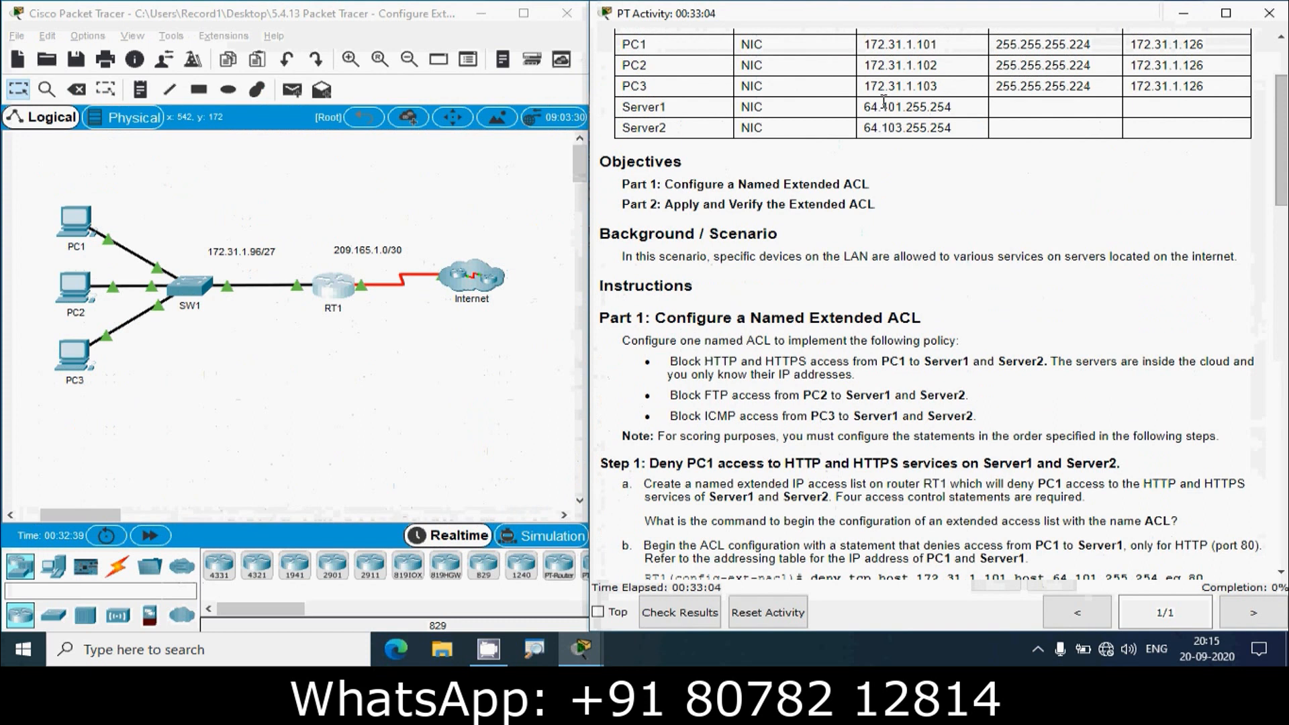
click(867, 106)
drag(867, 106, 966, 114)
key(ctrl+c)
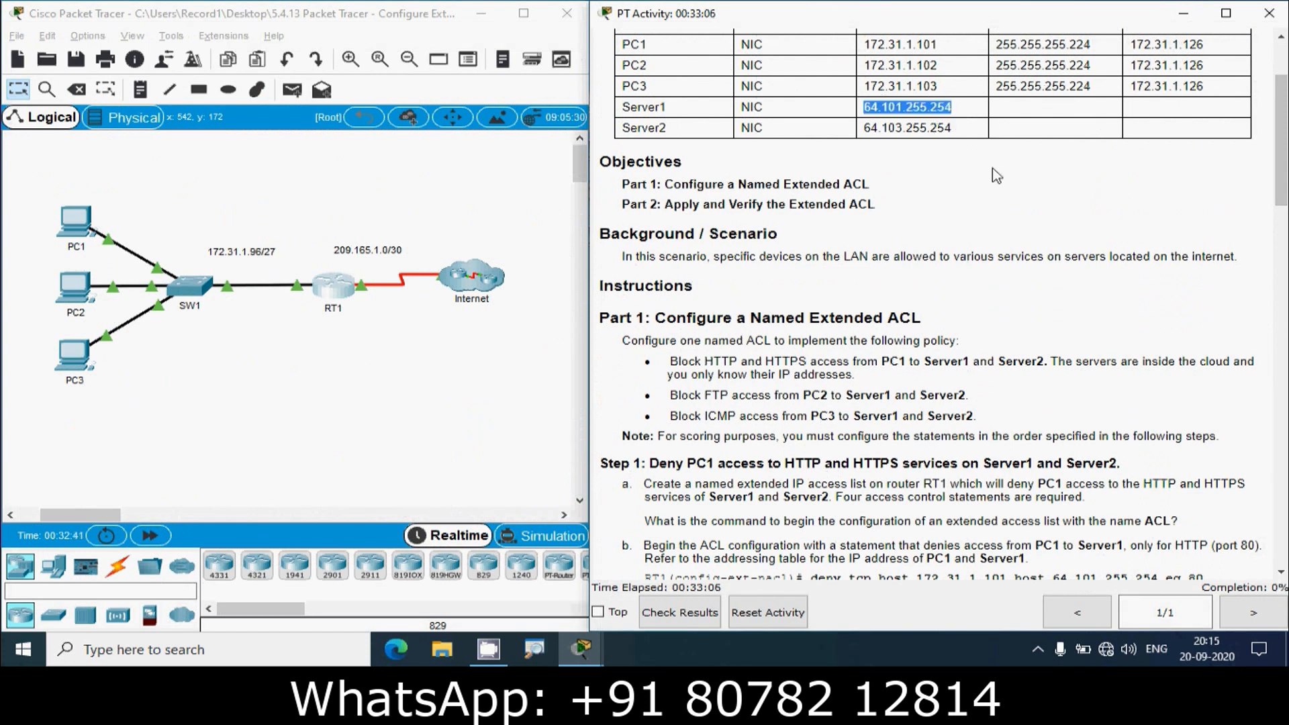
click(341, 290)
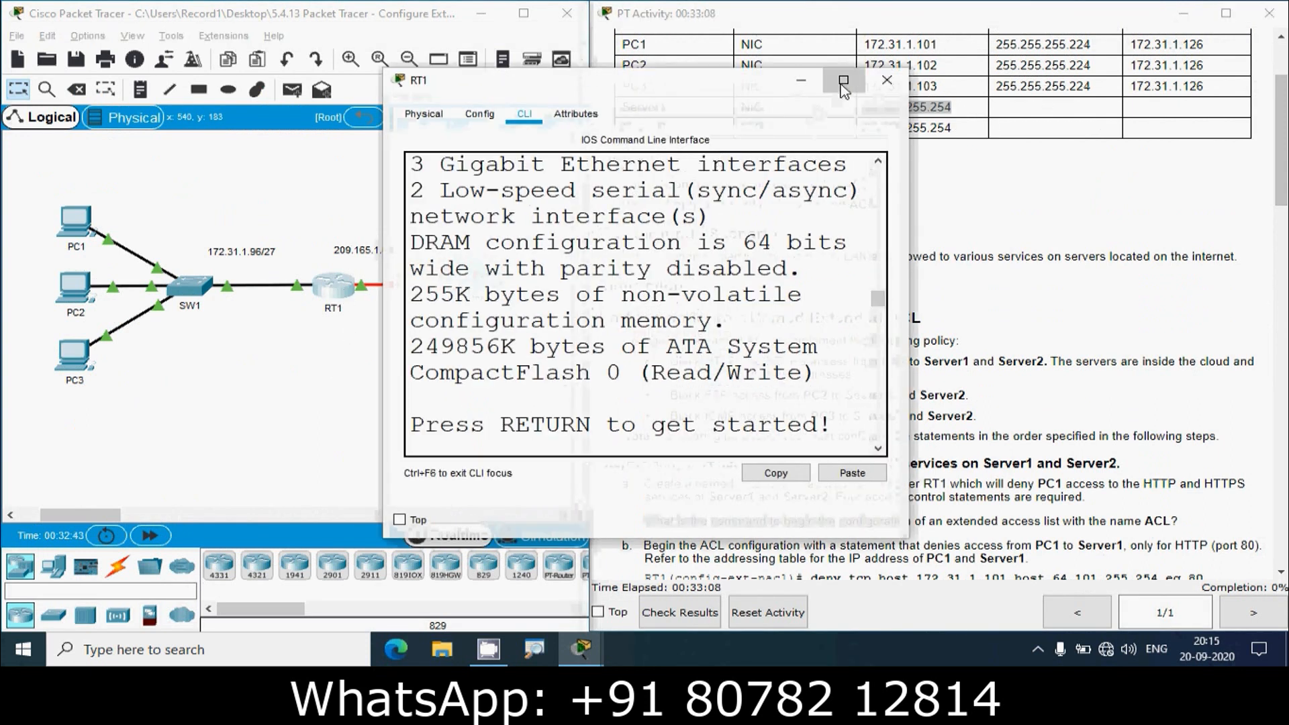
click(844, 80)
click(1234, 567)
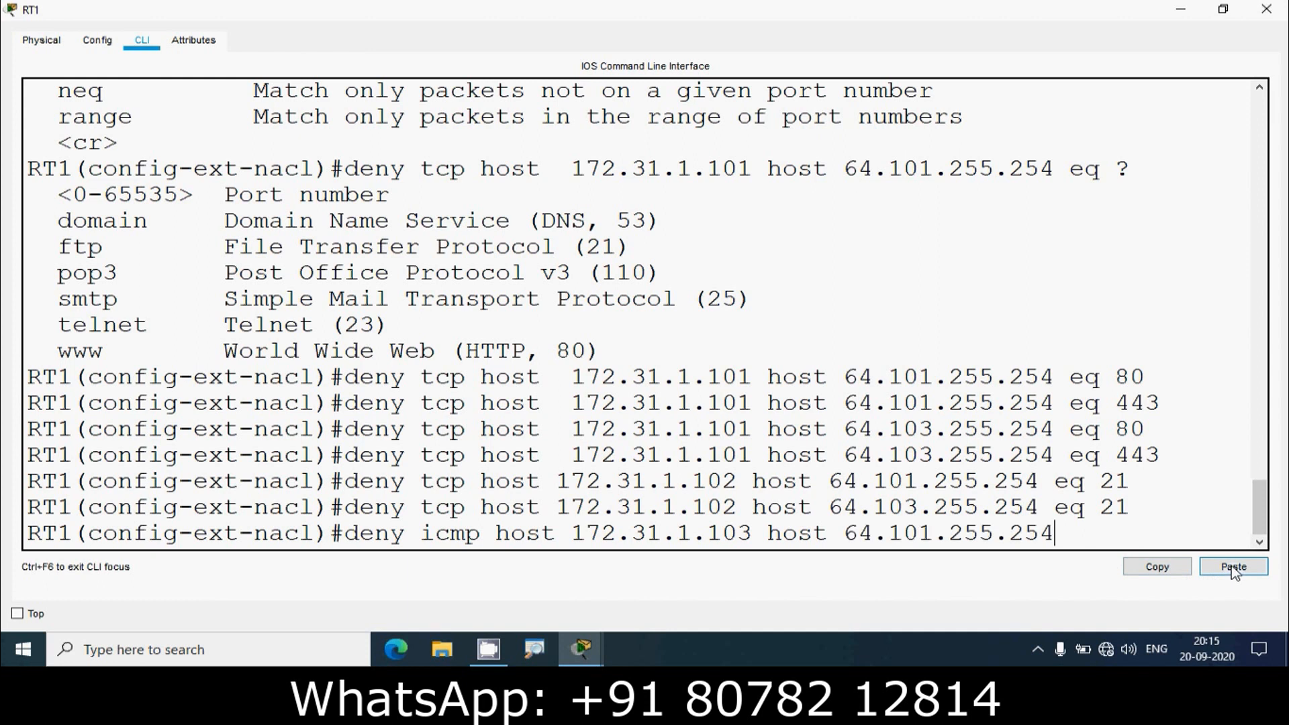
key(Return)
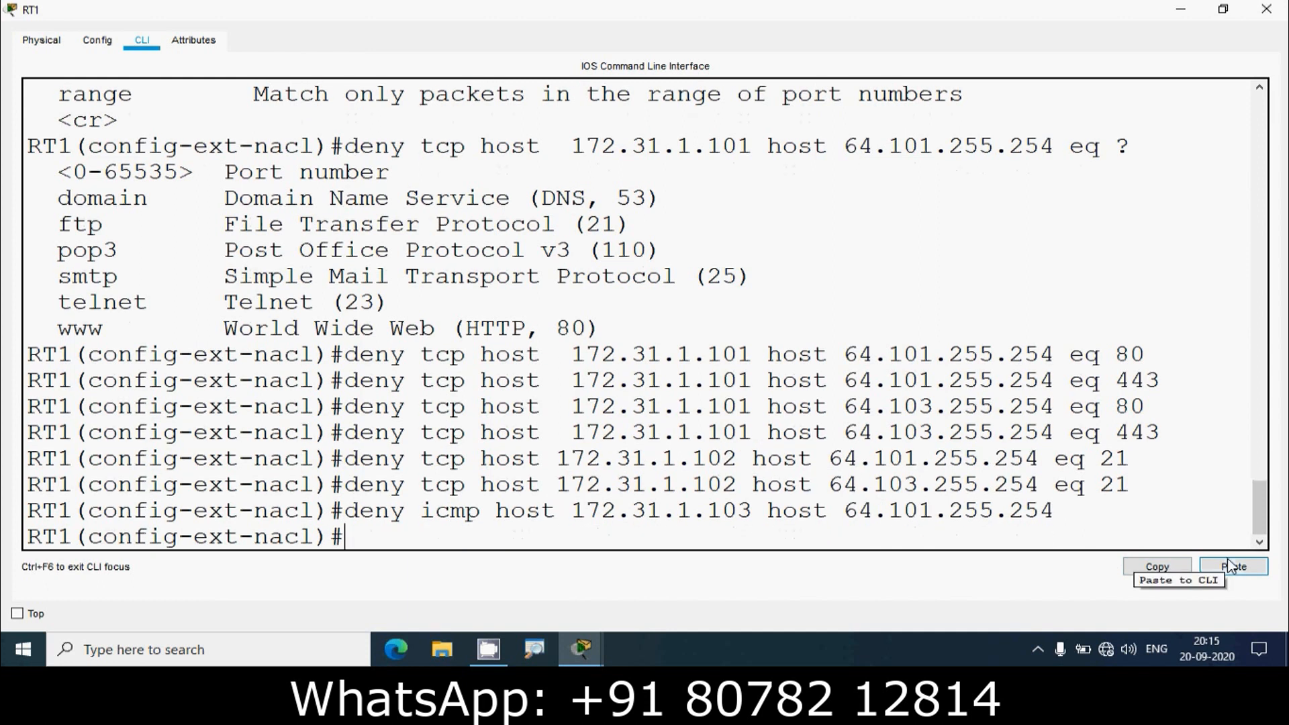
click(1181, 9)
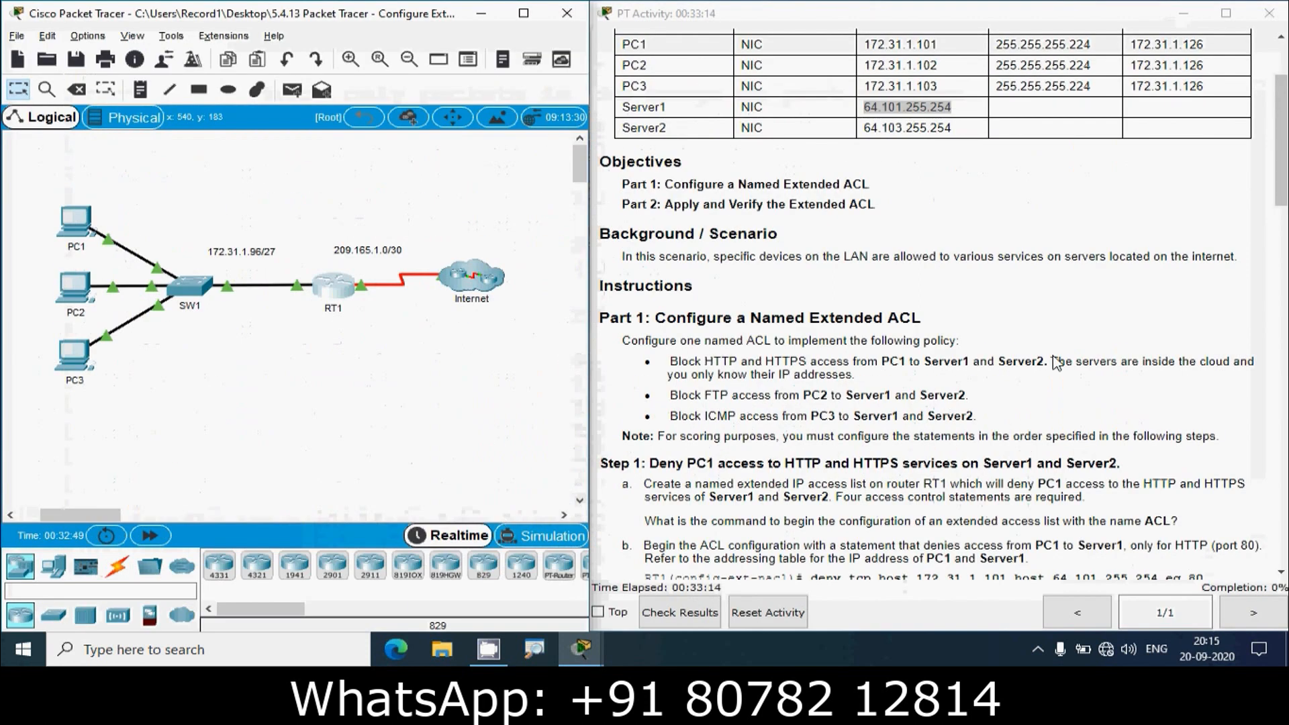
- Copy Server2's address 64.103.255.254 from the addressing table
drag(1281, 159, 1284, 311)
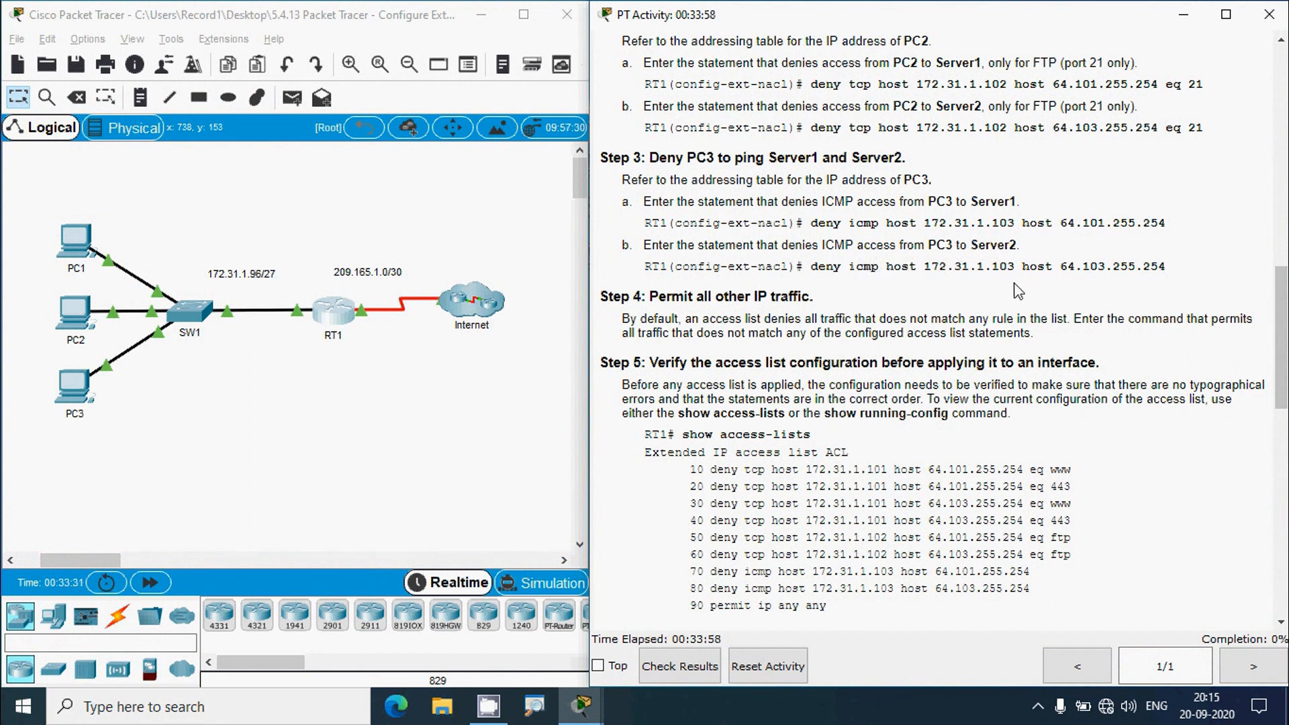
drag(1067, 268, 1162, 271)
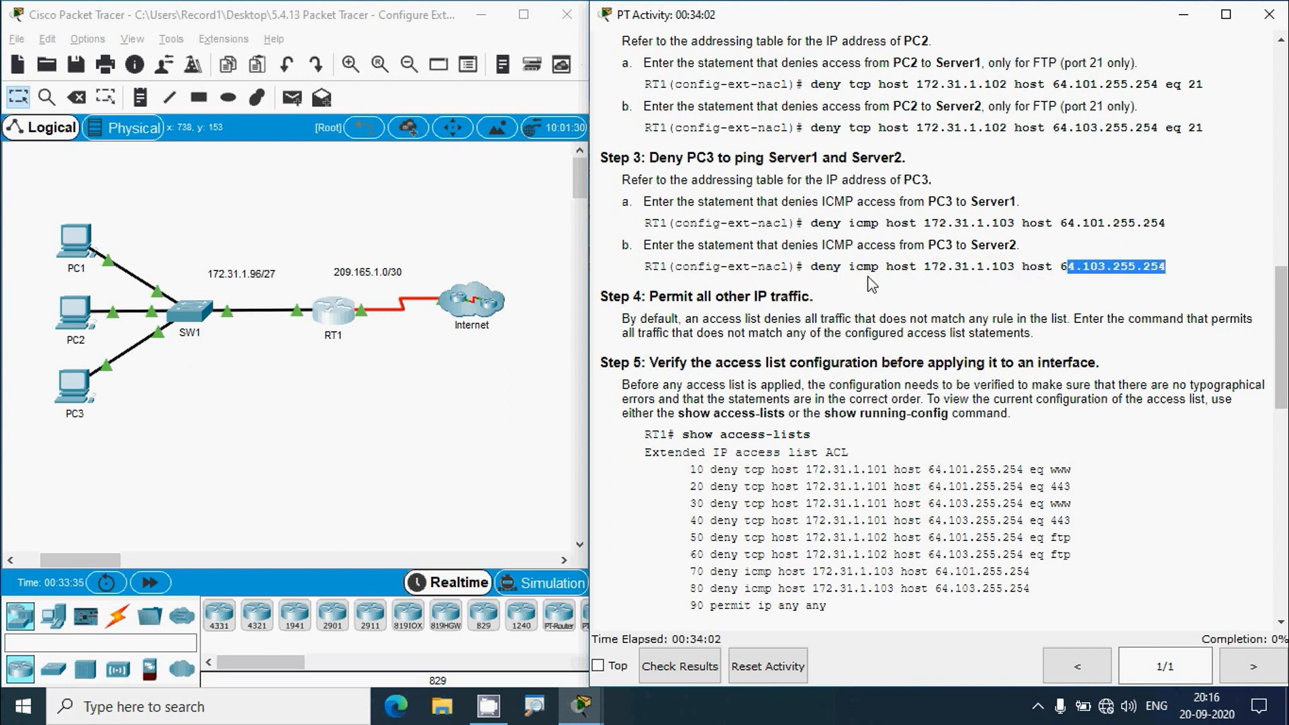
drag(894, 267, 1009, 268)
click(1021, 289)
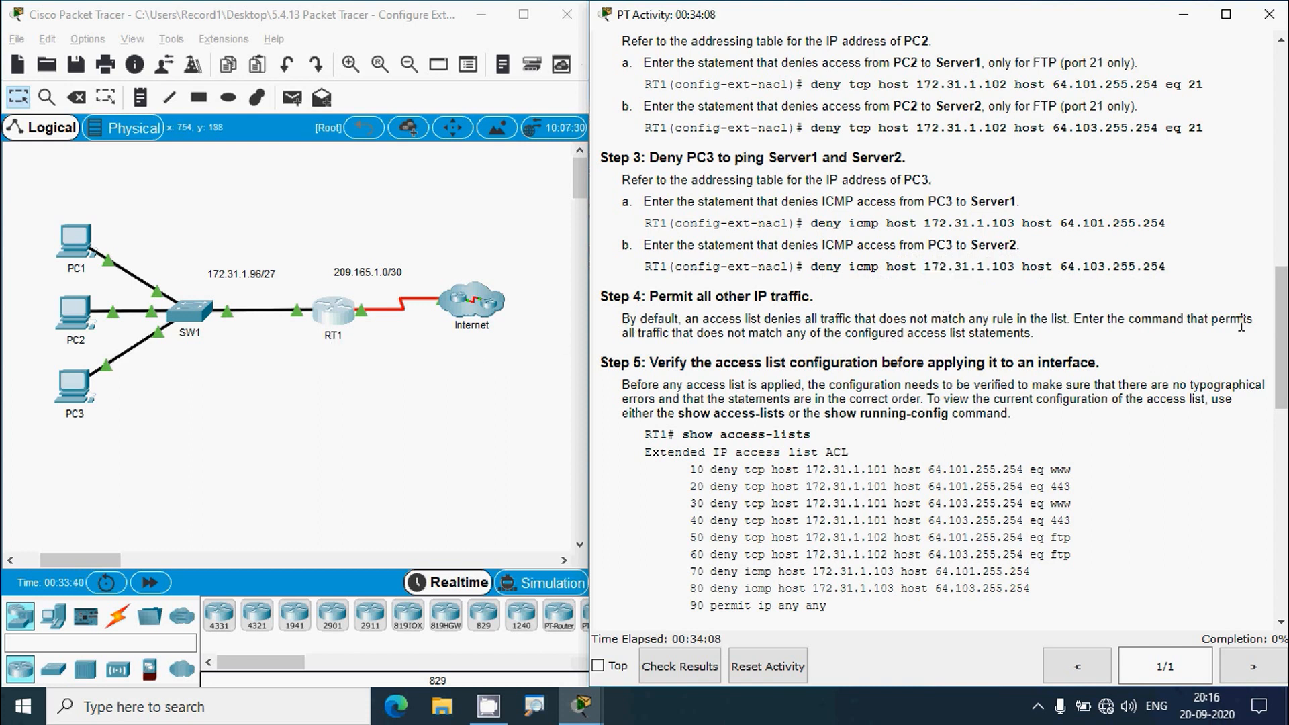
scroll(903, 282, up, 15)
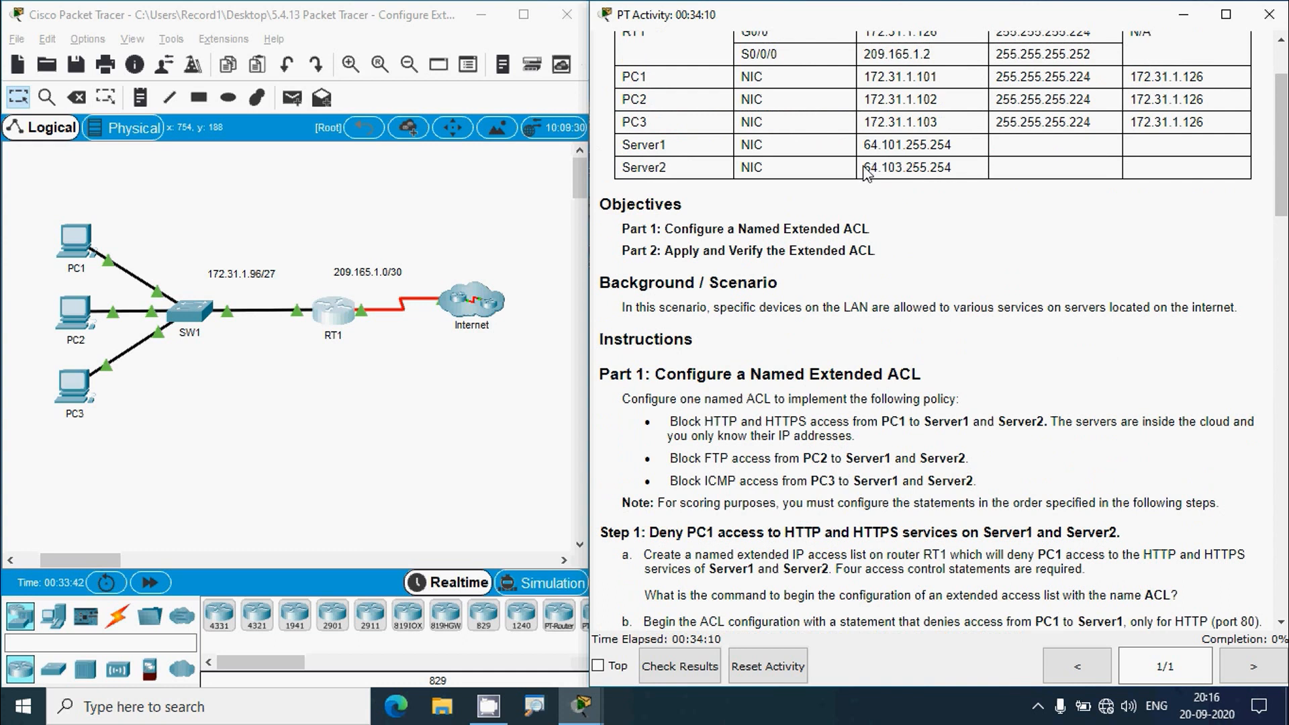
drag(863, 168, 954, 169)
key(ctrl+c)
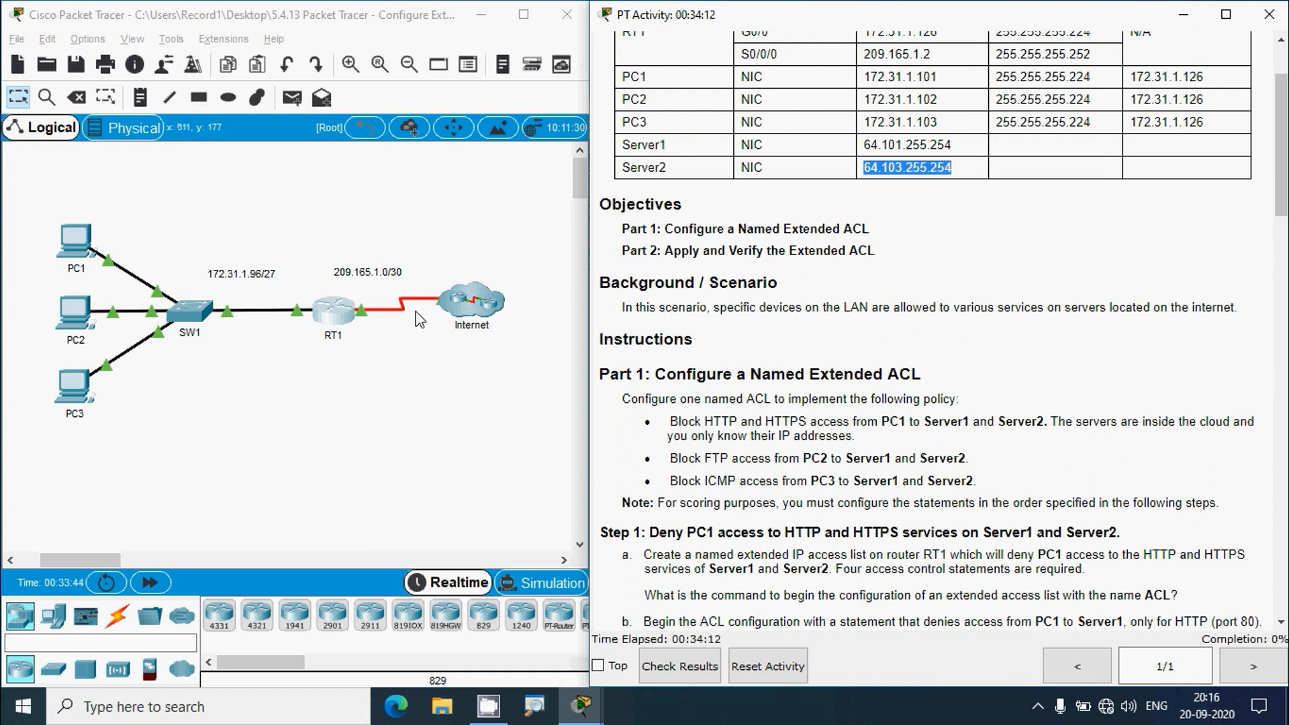
- Recall the last deny icmp line, swap in 64.103.255.254, enter it and close RT1
click(352, 313)
click(844, 94)
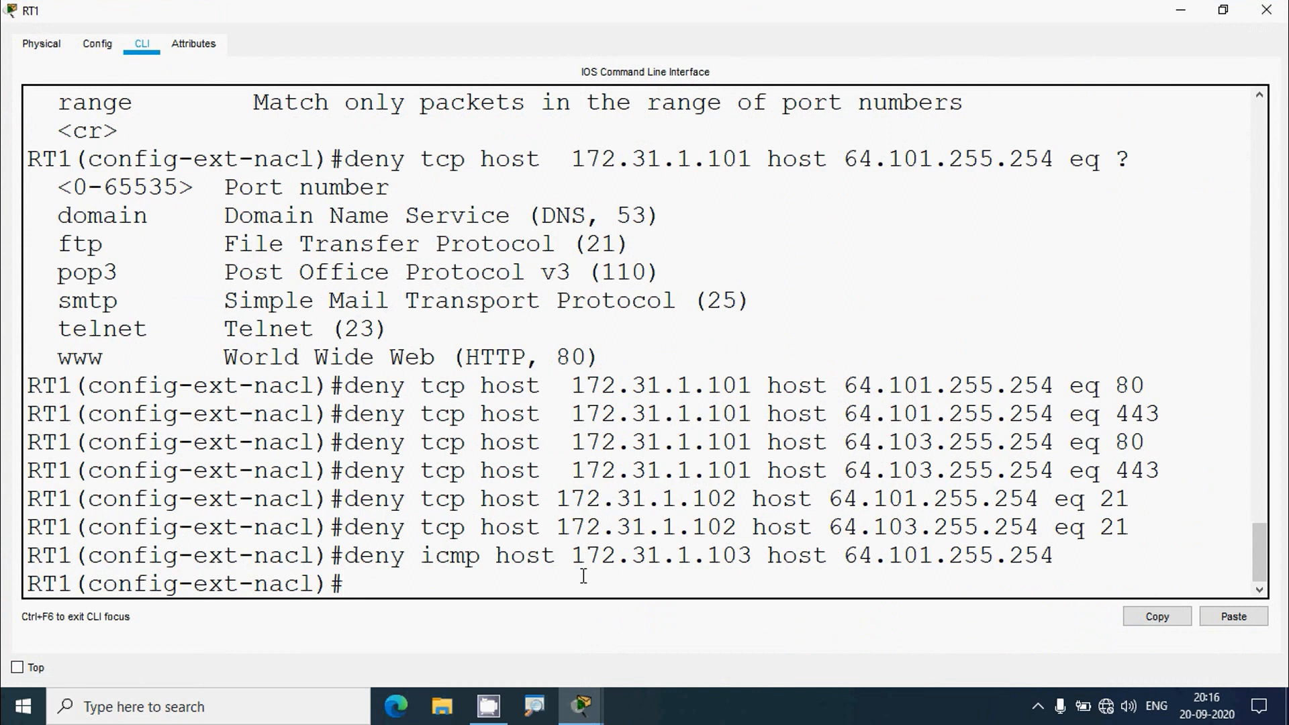
key(Up)
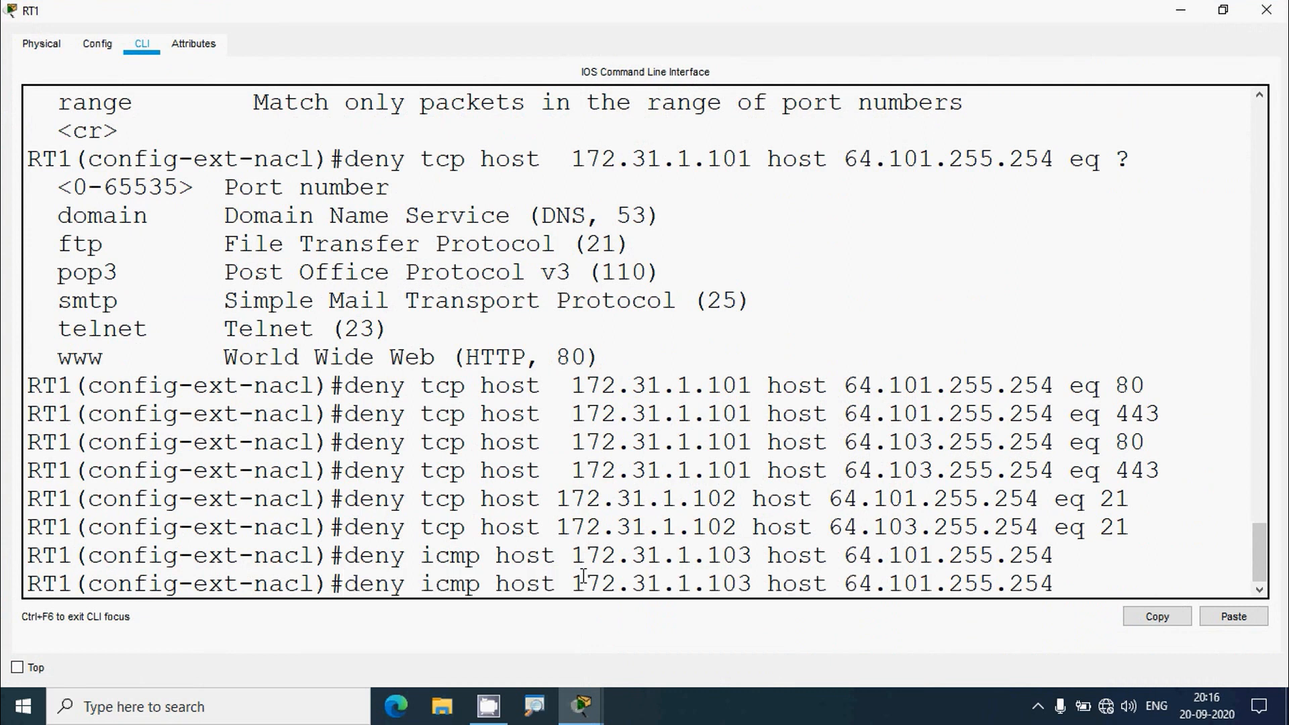
key(BackSpace)
key(BackSpace)
key(BackSpace)
key(BackSpace)
key(BackSpace)
key(BackSpace)
key(BackSpace)
key(BackSpace)
key(BackSpace)
key(BackSpace)
key(BackSpace)
key(BackSpace)
key(BackSpace)
key(BackSpace)
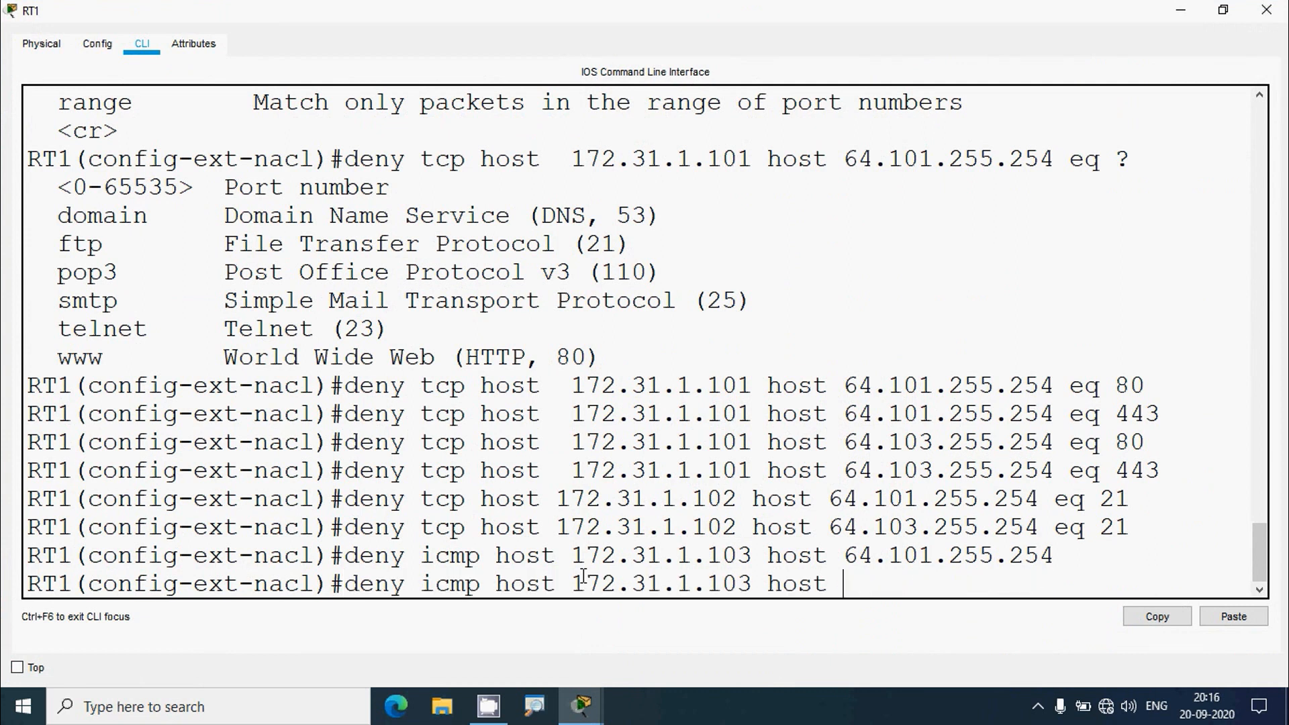
right_click(864, 577)
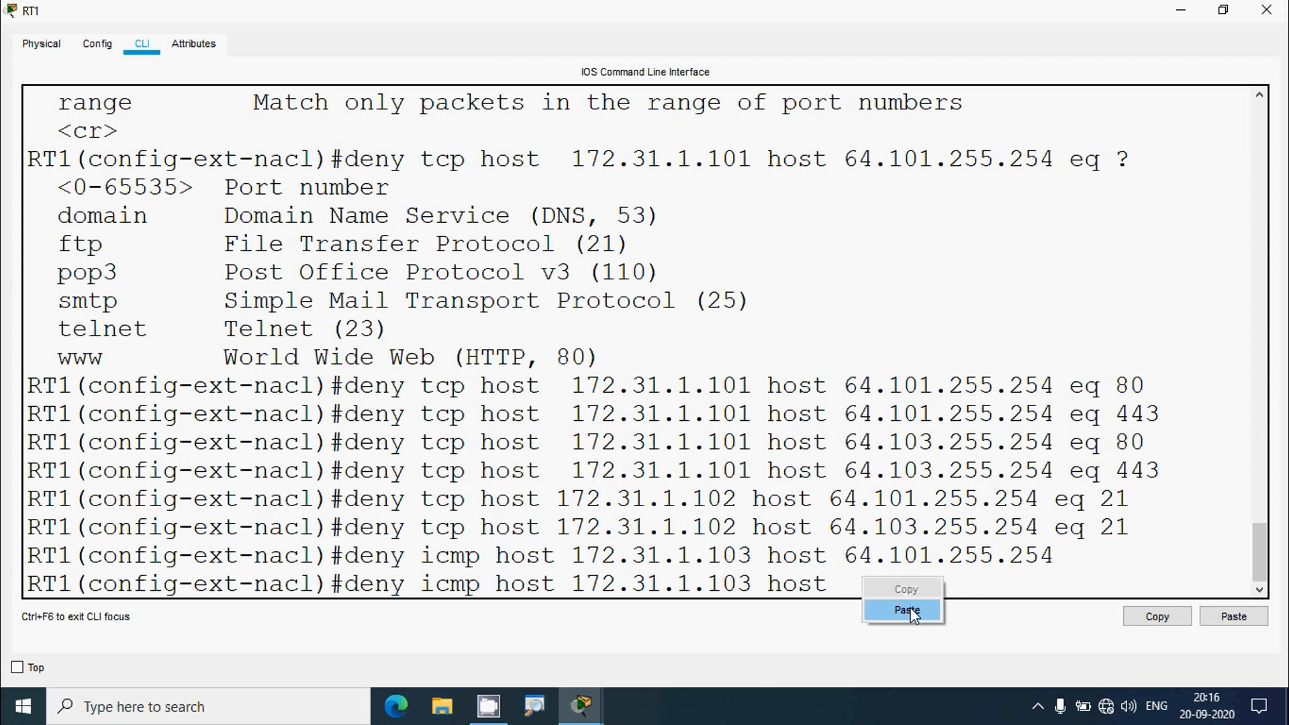
click(900, 610)
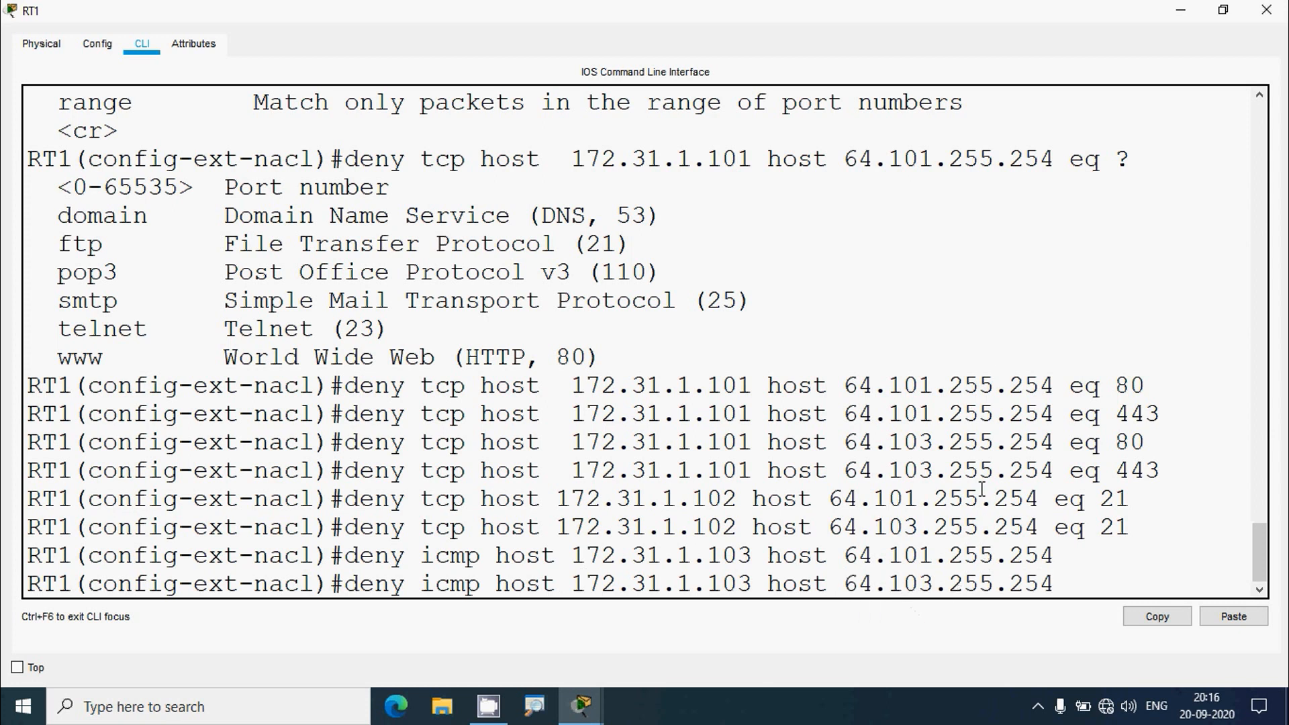
key(Return)
click(1267, 10)
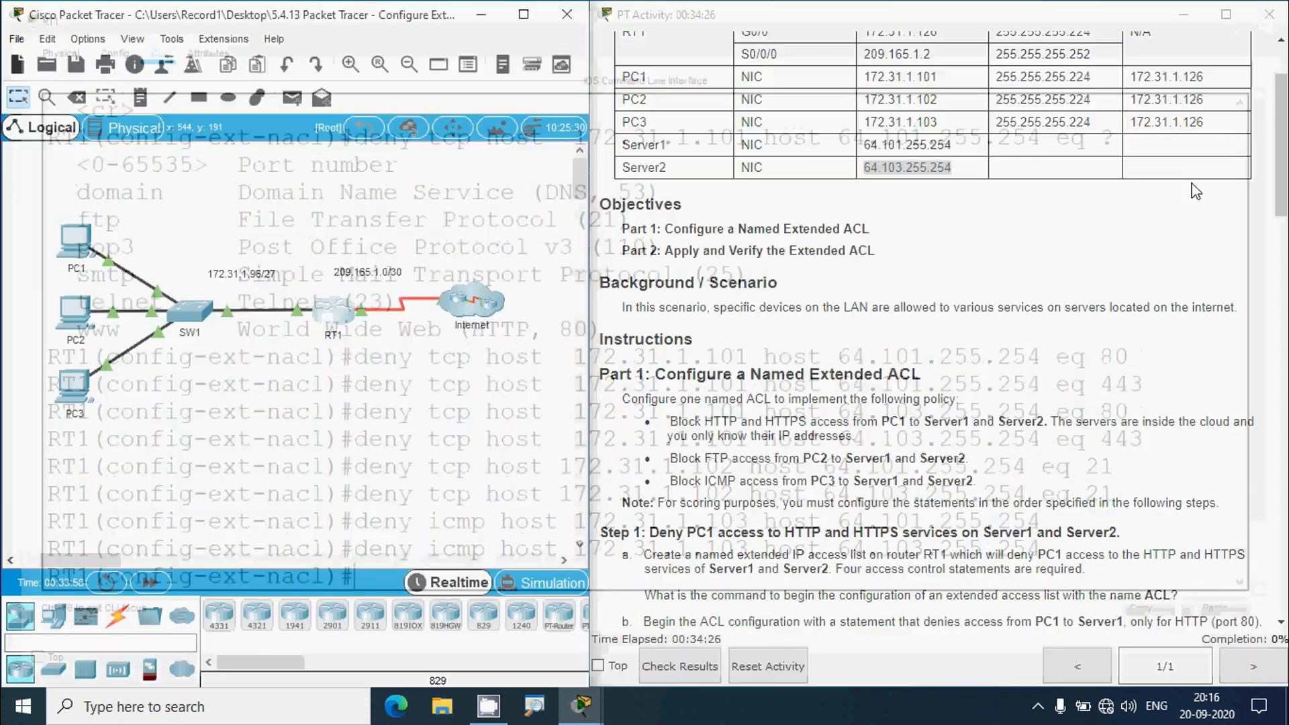
- Scroll the instructions down to Step 4's permit-all-other-traffic directions
scroll(878, 463, down, 15)
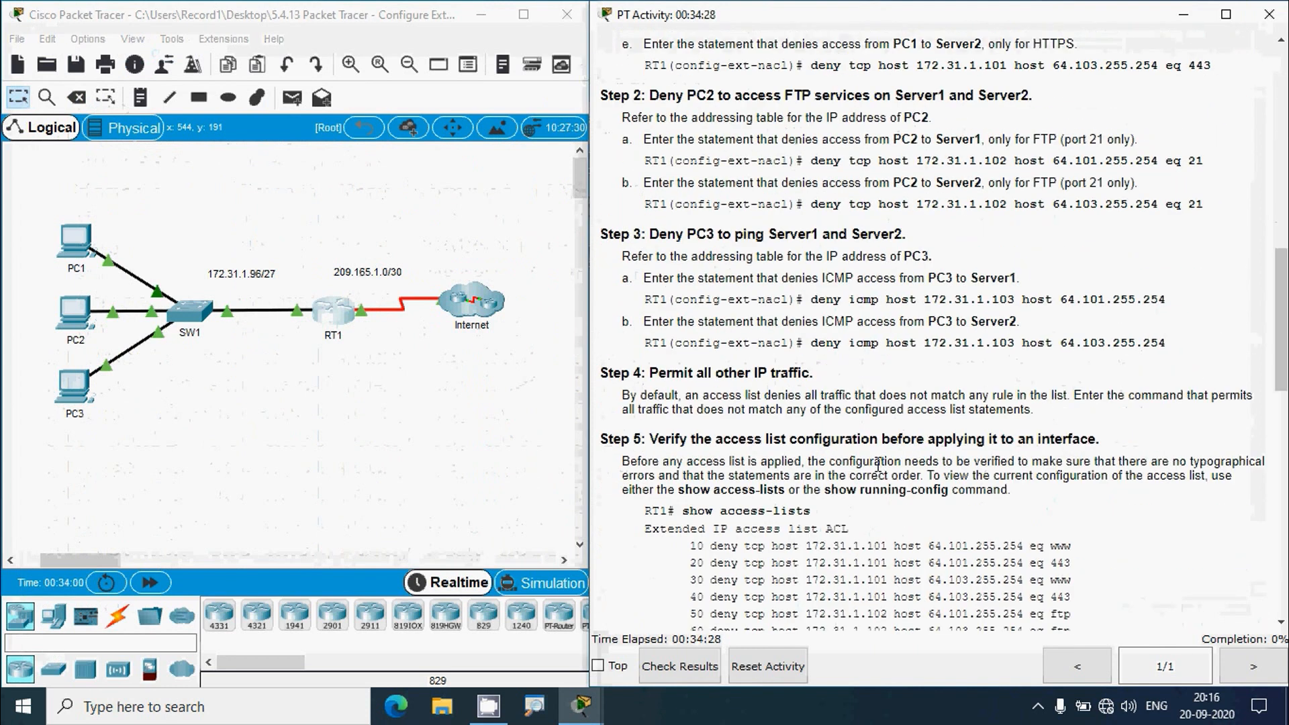
scroll(877, 463, down, 3)
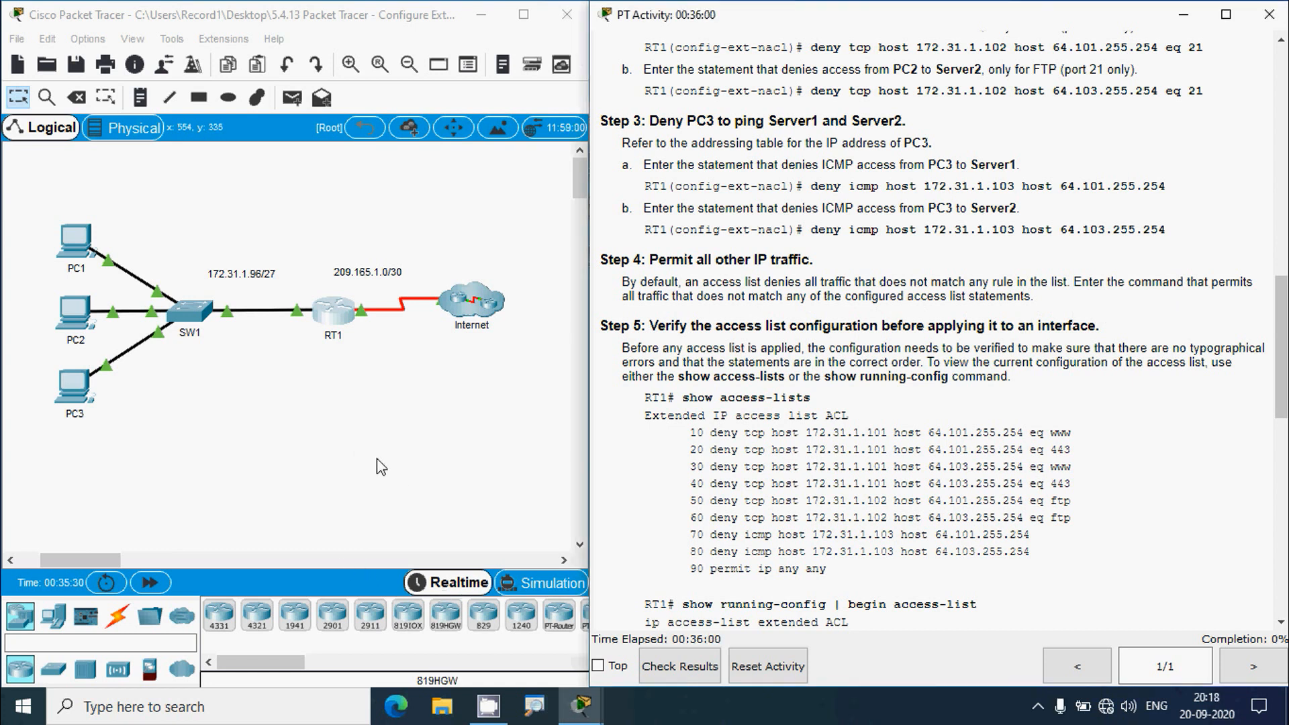
- Add 'permit ip any any' as the final entry of RT1's ACL
click(334, 310)
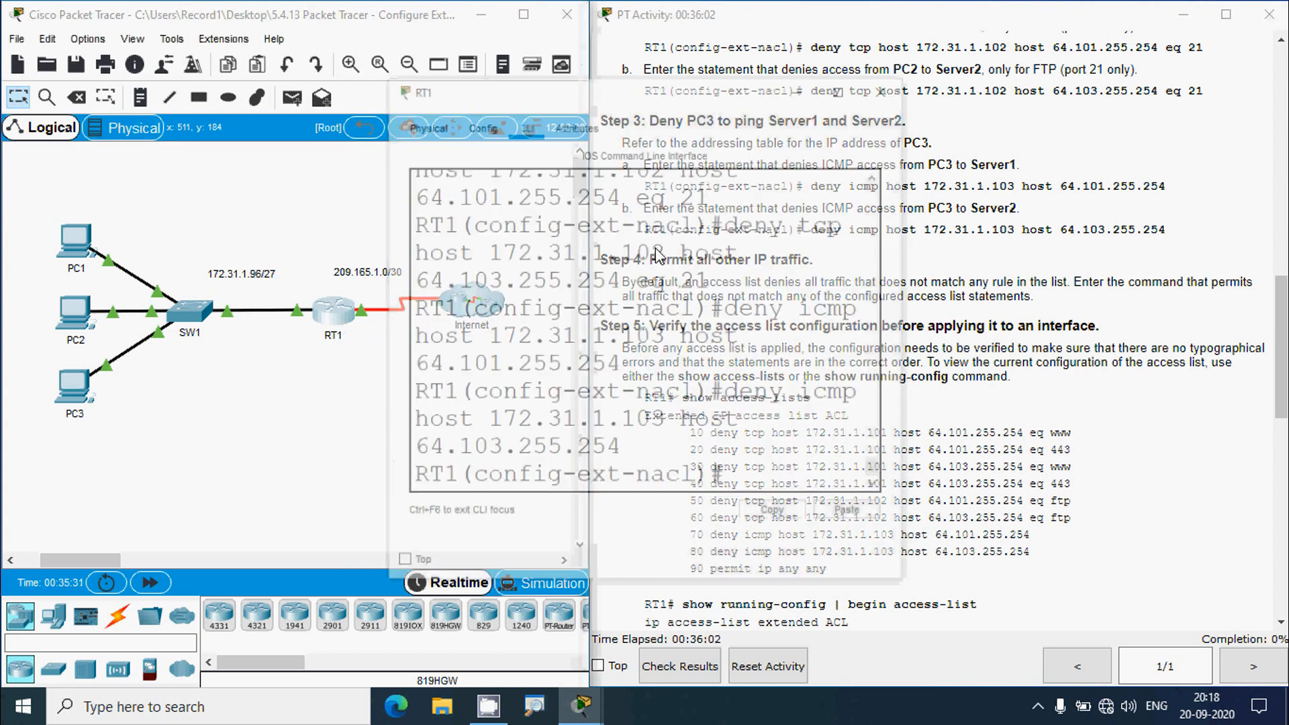
click(844, 87)
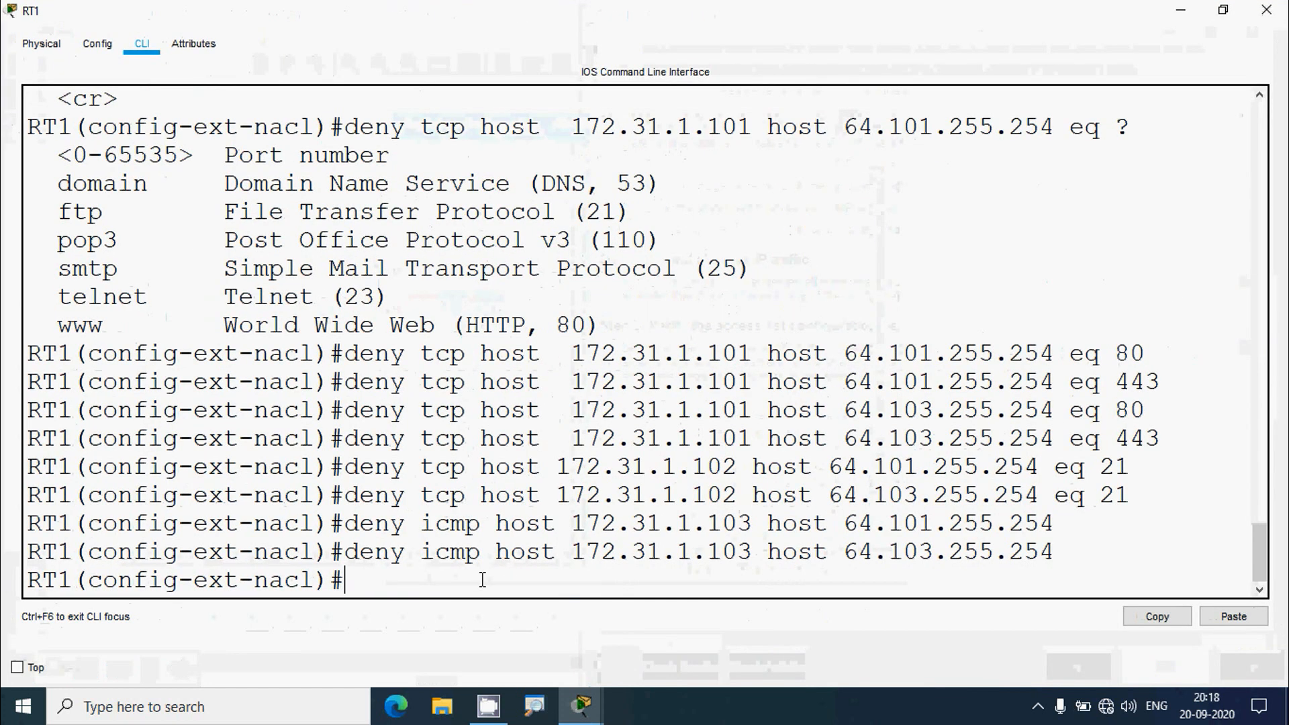
text(permit)
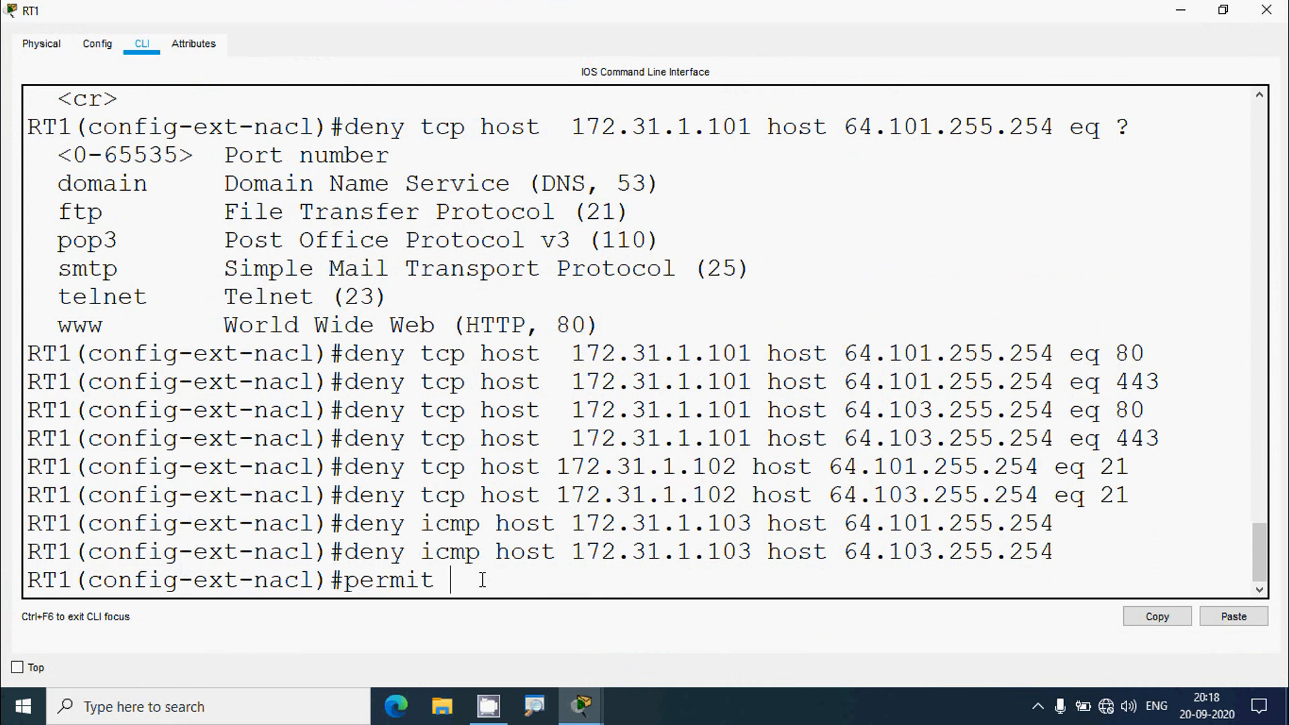
text( ip any any)
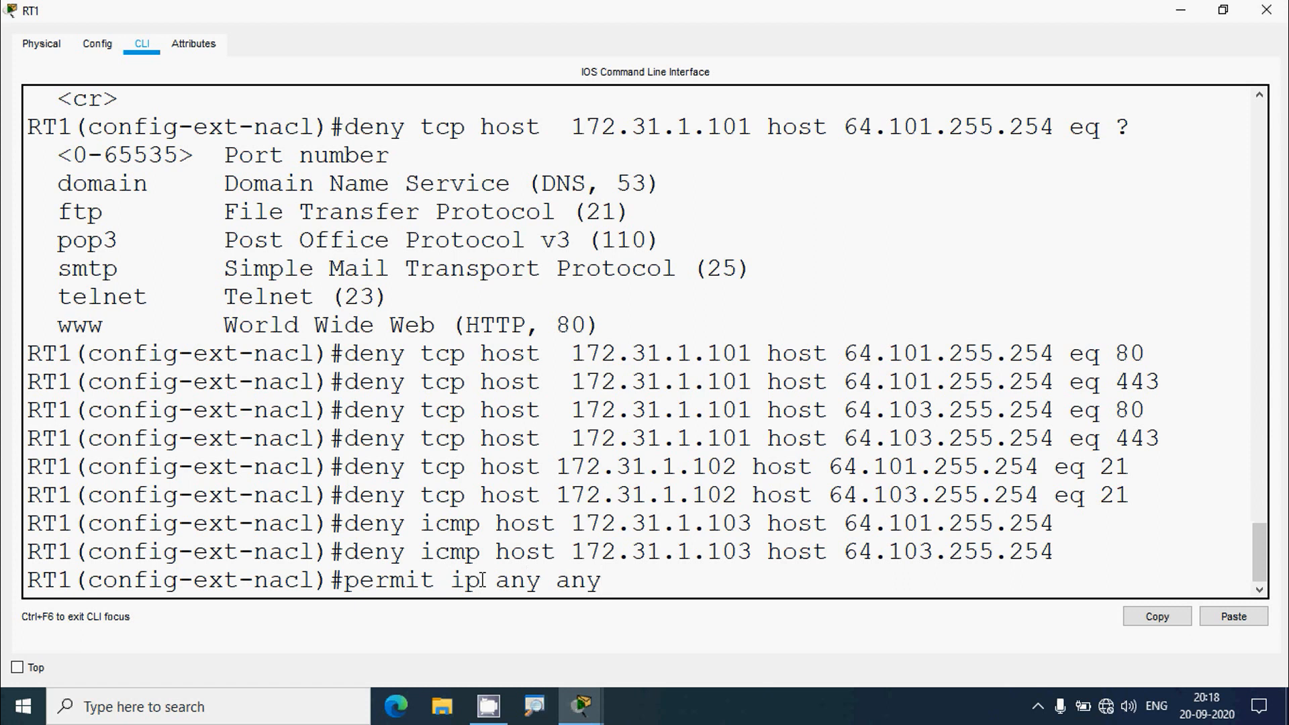
key(Return)
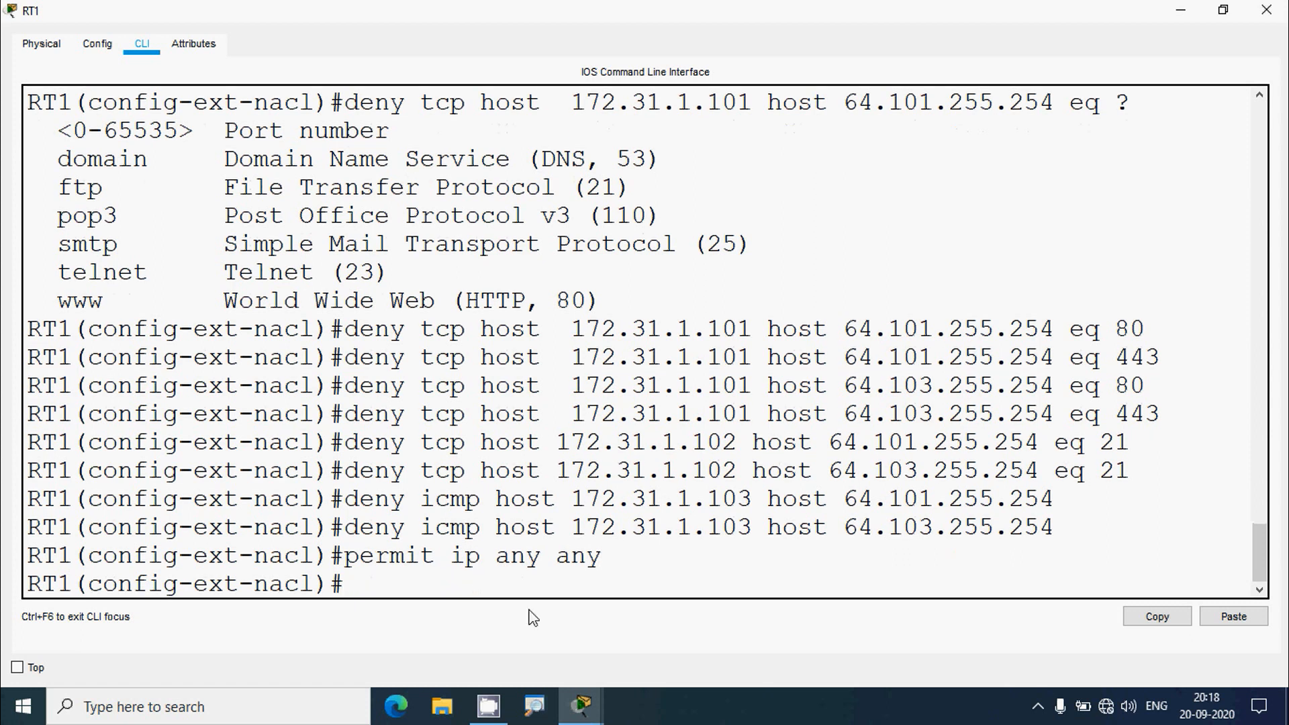
click(1267, 9)
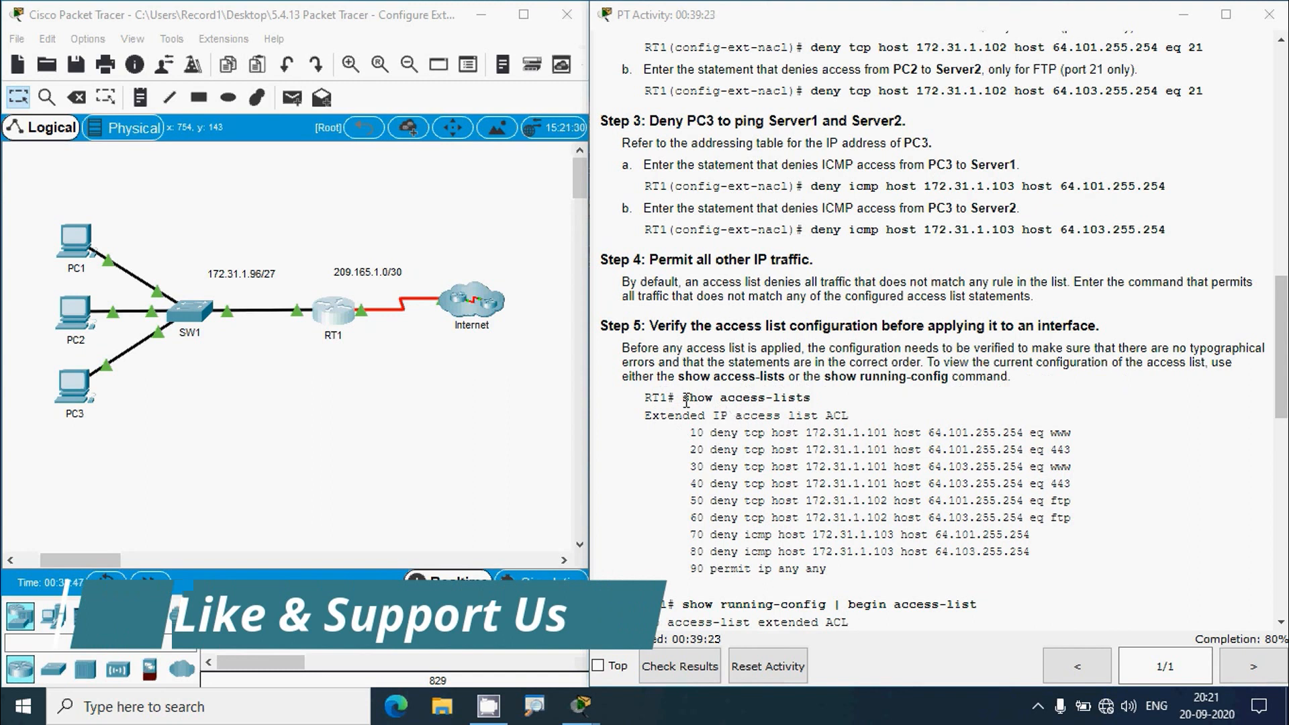
- Highlight 'show' in Step 5's verification command and reopen RT1's device window
drag(684, 399, 717, 399)
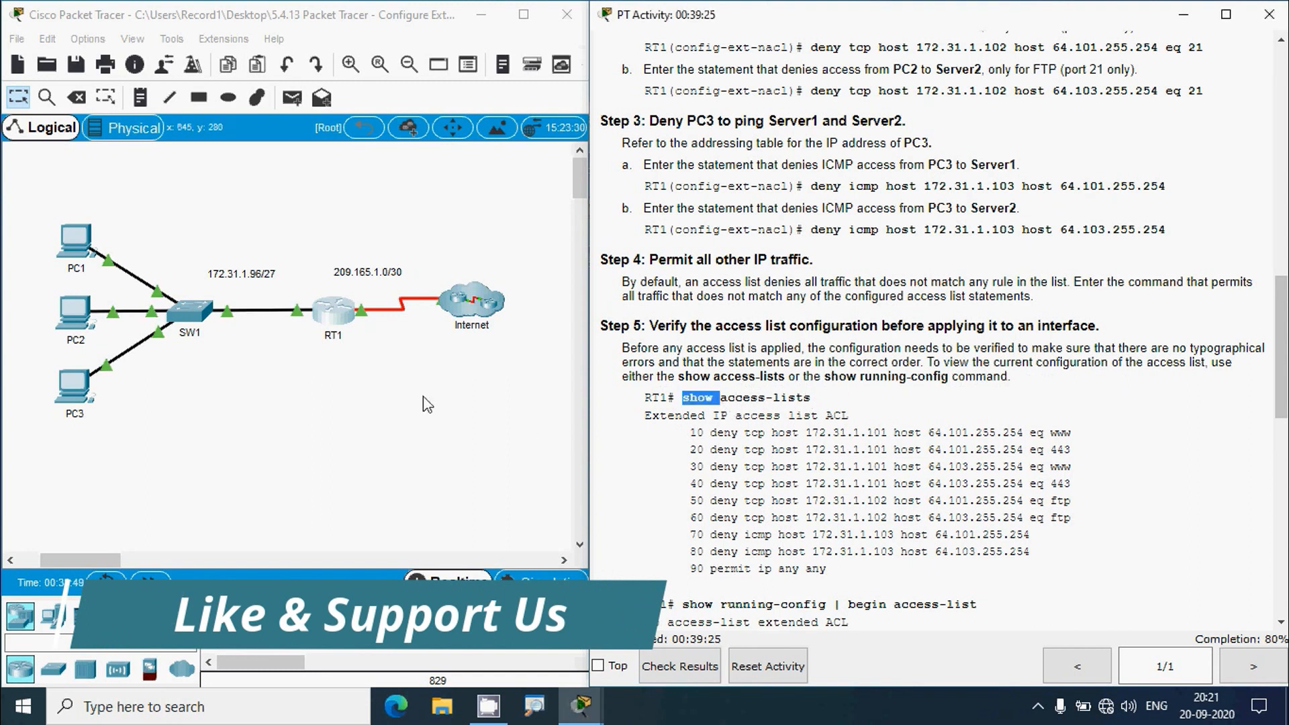
click(333, 314)
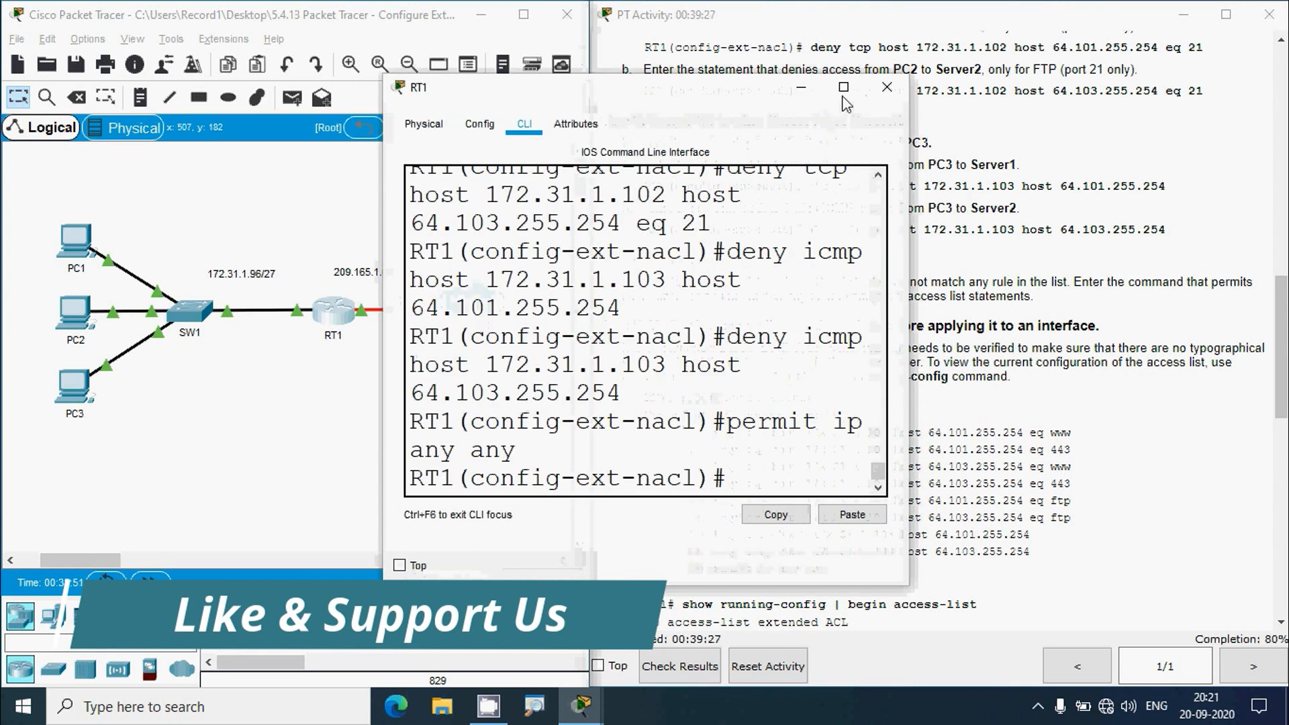
- Exit configuration mode with end and run show access-lists on RT1
click(844, 98)
text(end)
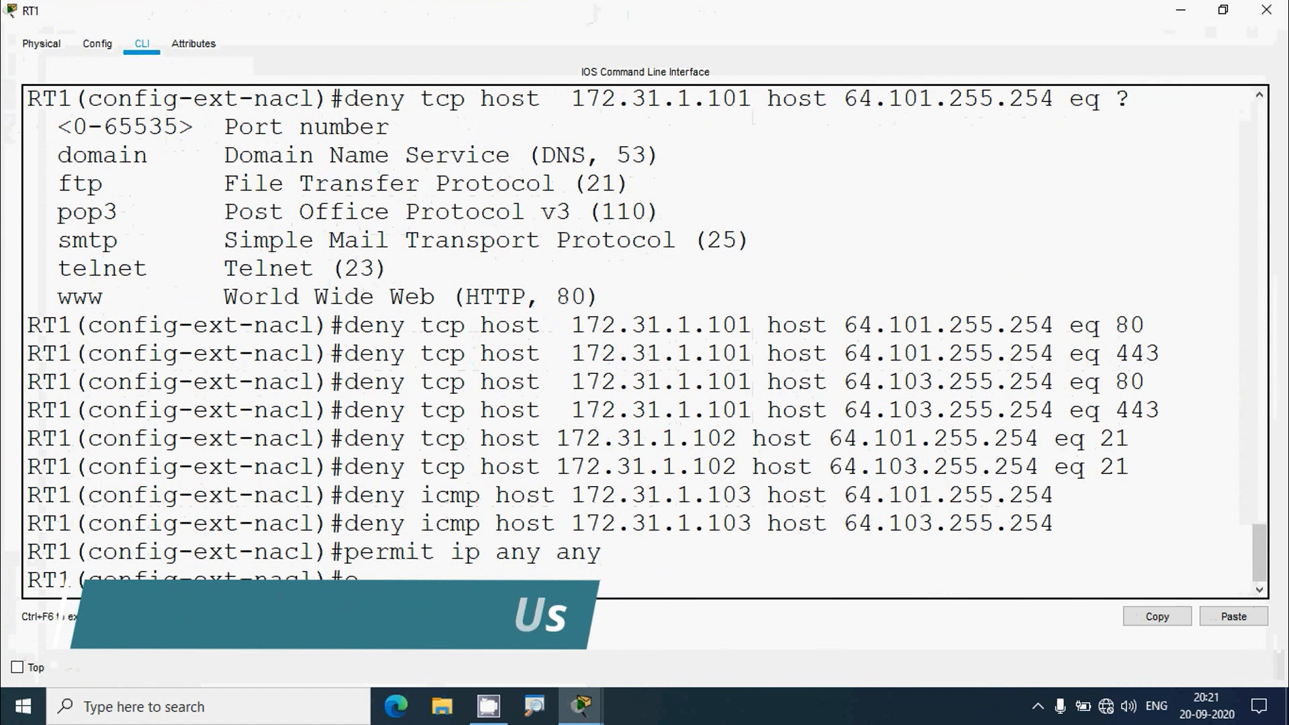
key(Return)
text(show access)
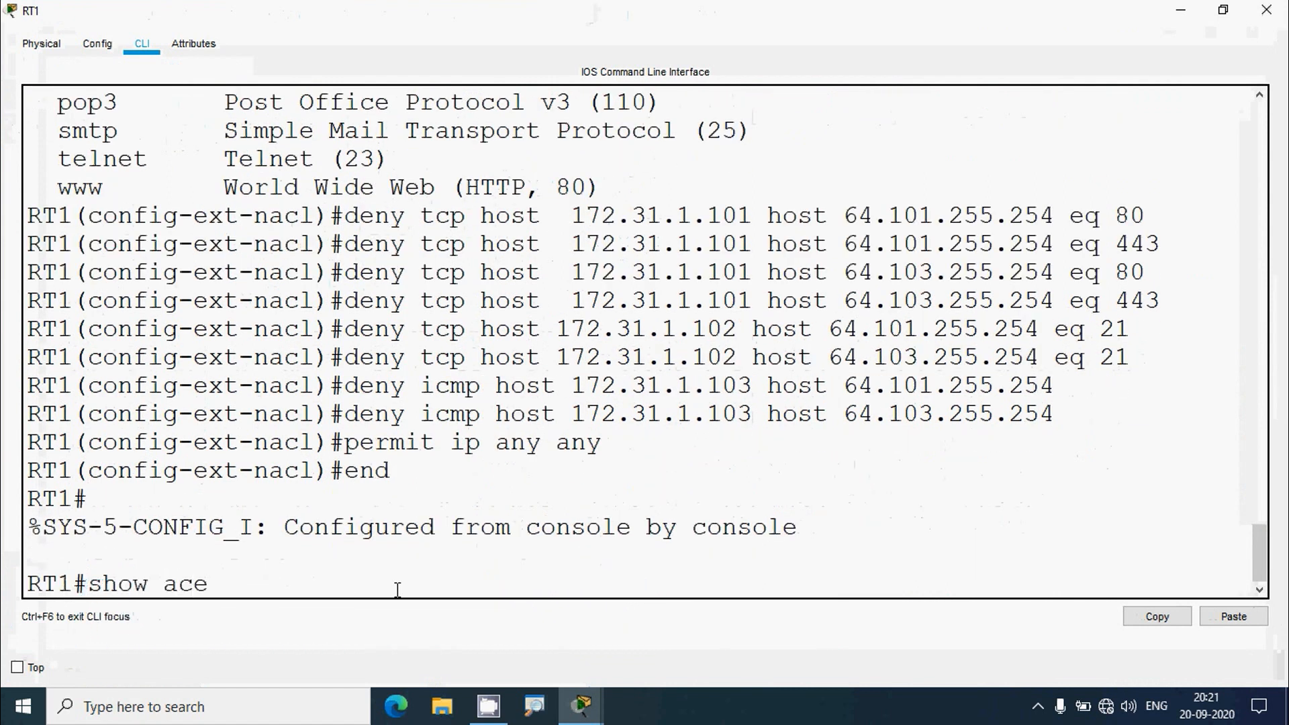
text(-lists)
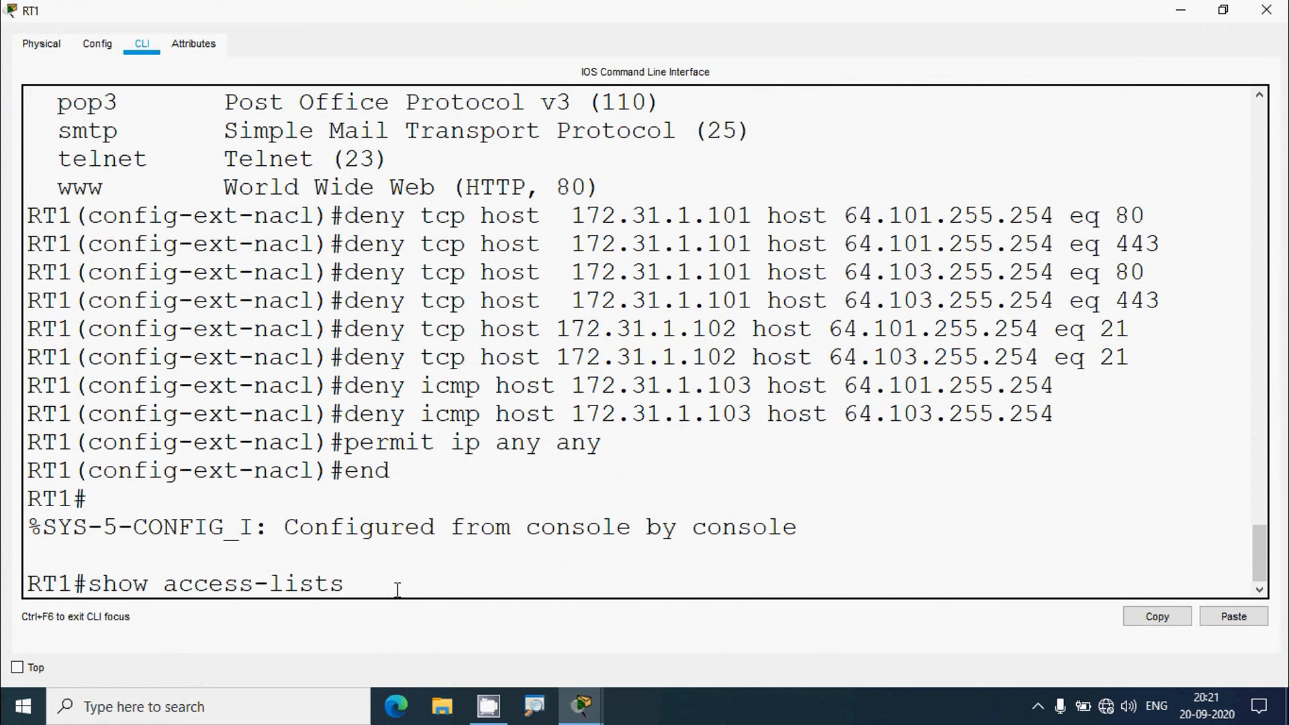
key(Return)
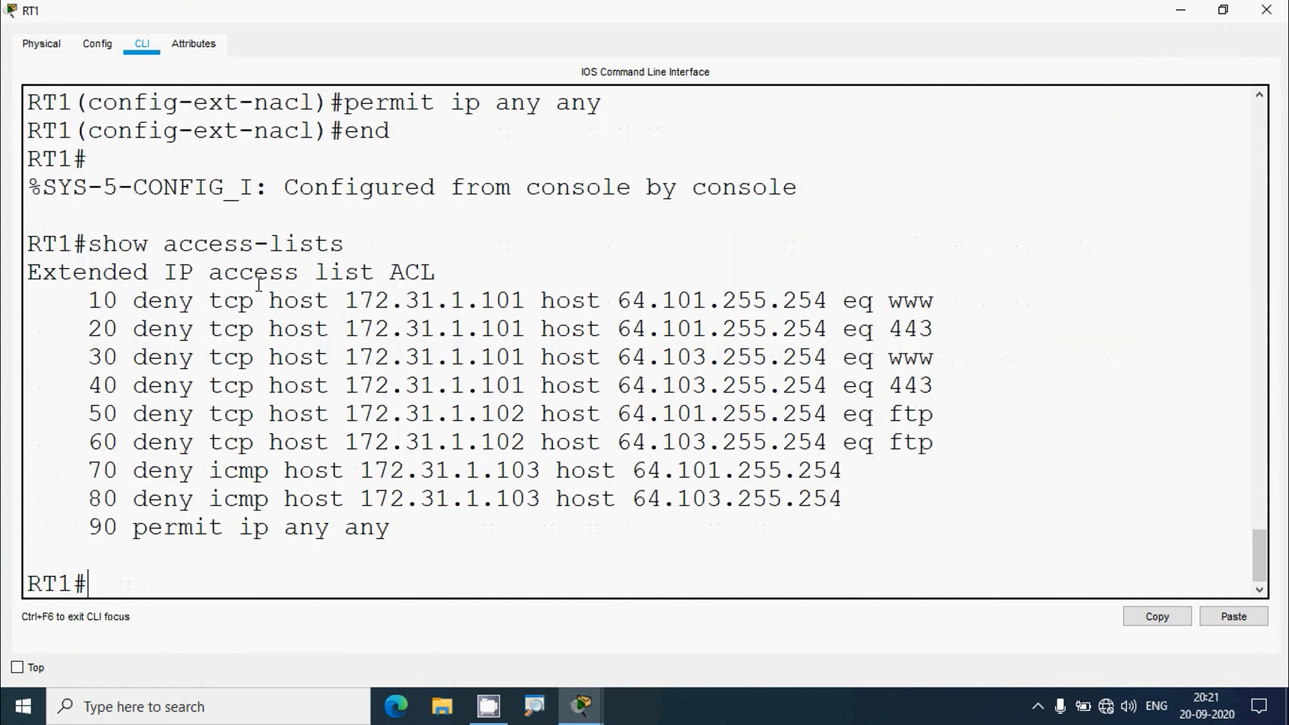
- Review ACL's listed entries 10 through 90, then close RT1's window
drag(397, 276, 452, 279)
click(427, 366)
drag(92, 302, 448, 532)
click(450, 532)
double_click(103, 300)
double_click(103, 329)
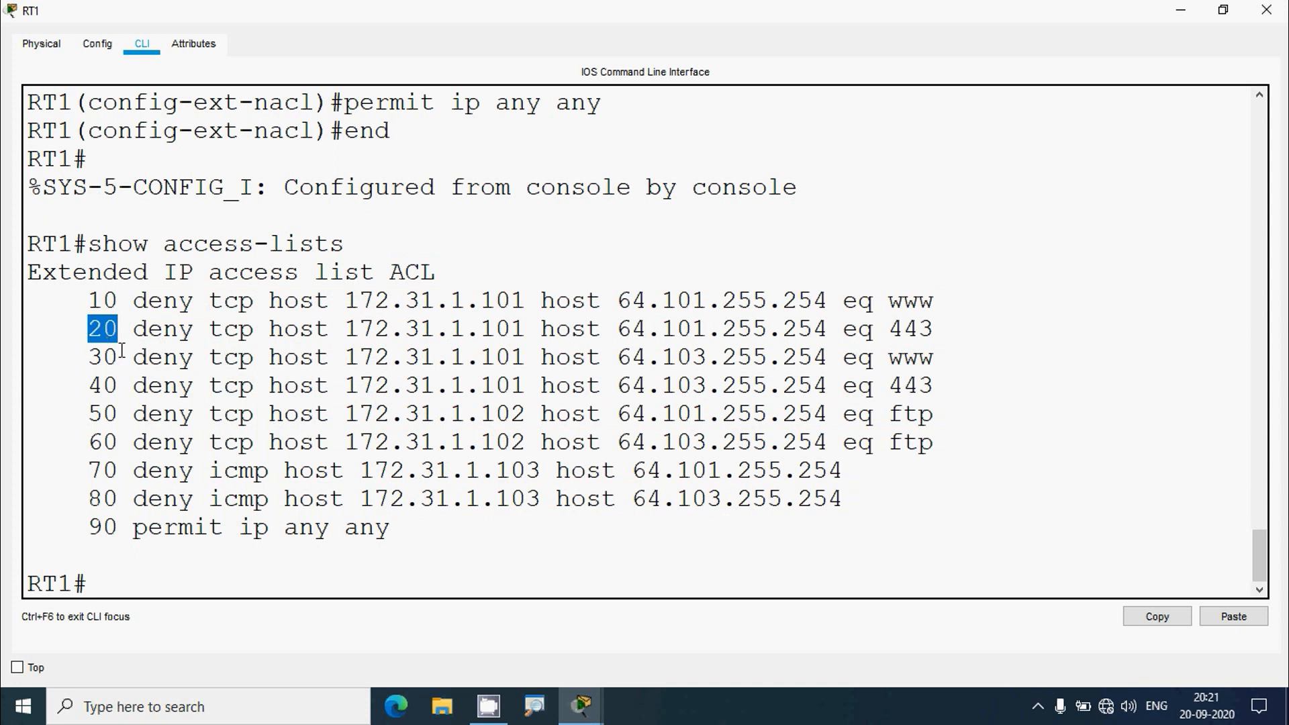
double_click(103, 357)
double_click(103, 385)
drag(147, 392, 194, 416)
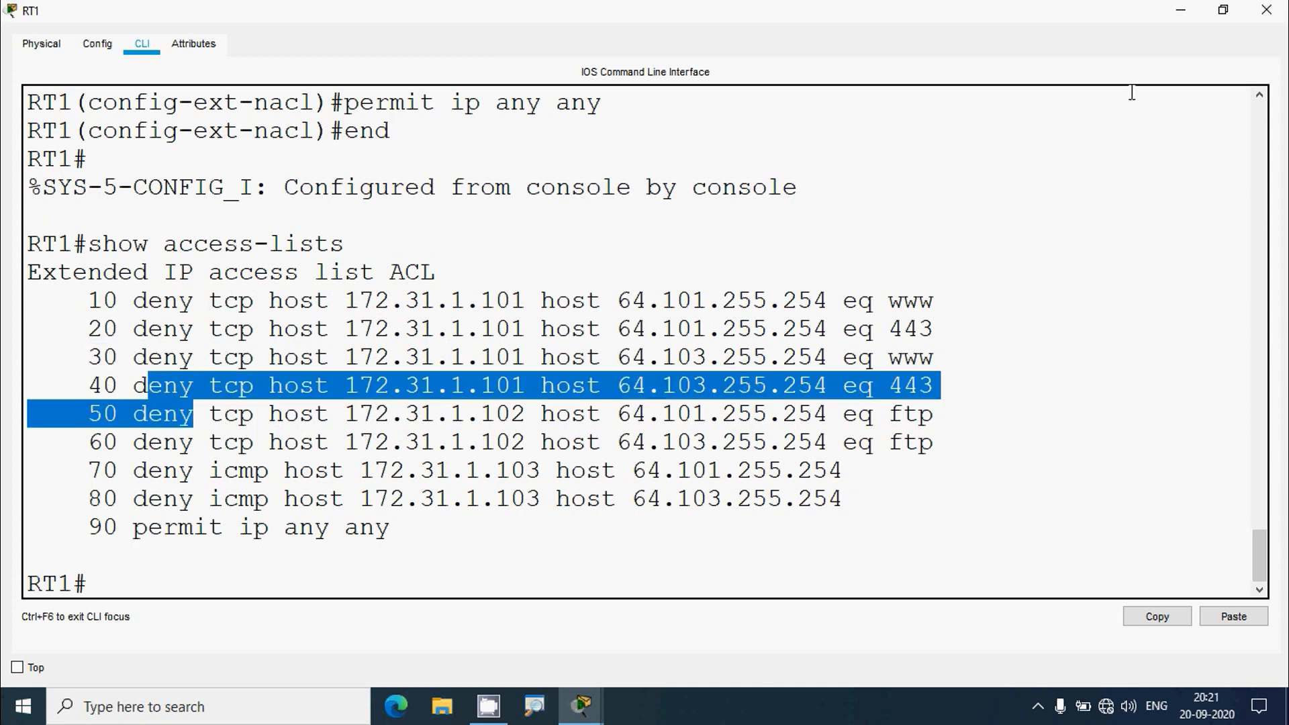
click(1266, 10)
- Copy the 'show running-config | begin access-list' command from the activity instructions
scroll(839, 416, down, 5)
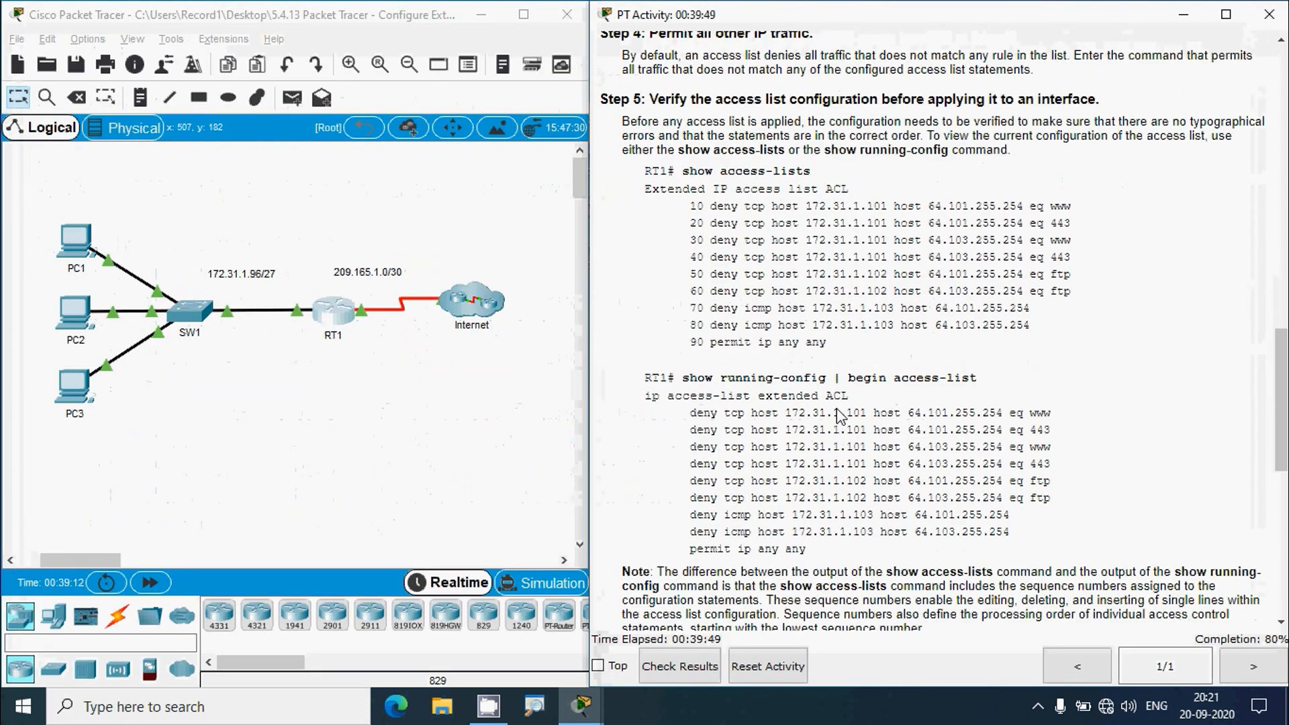
scroll(839, 417, down, 3)
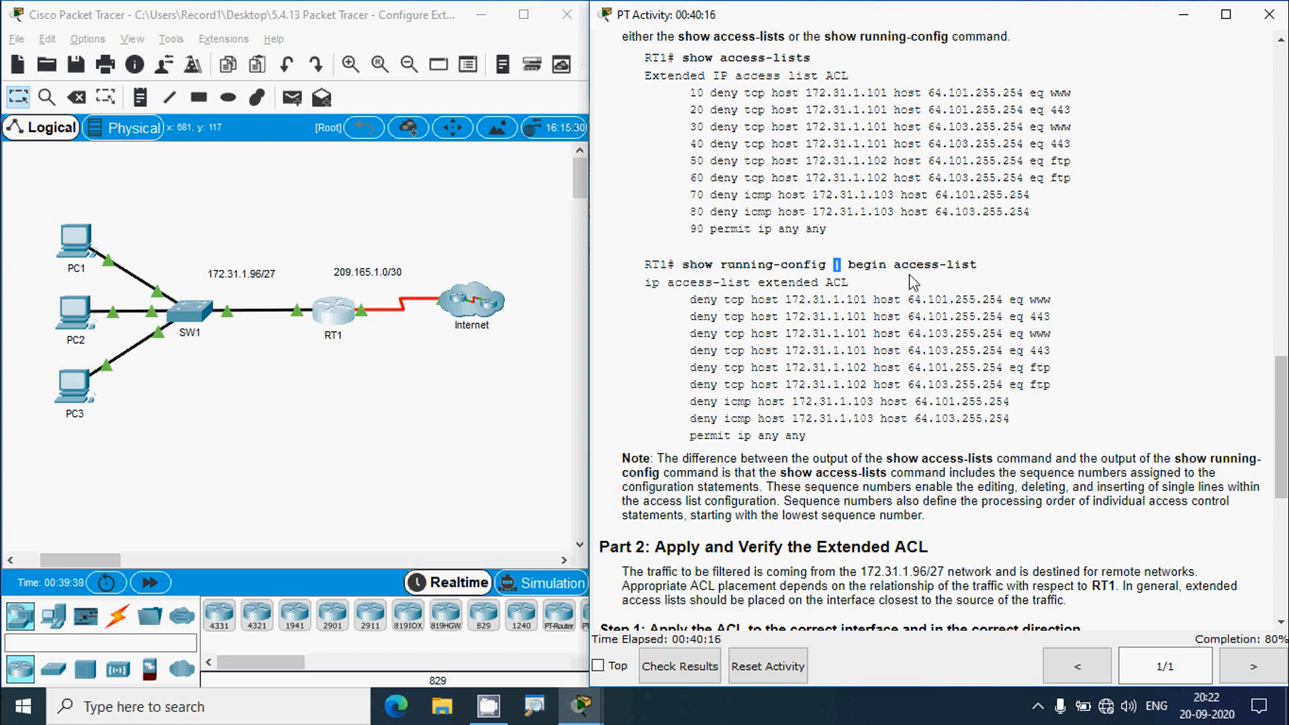
click(891, 267)
drag(683, 267, 978, 267)
key(ctrl+c)
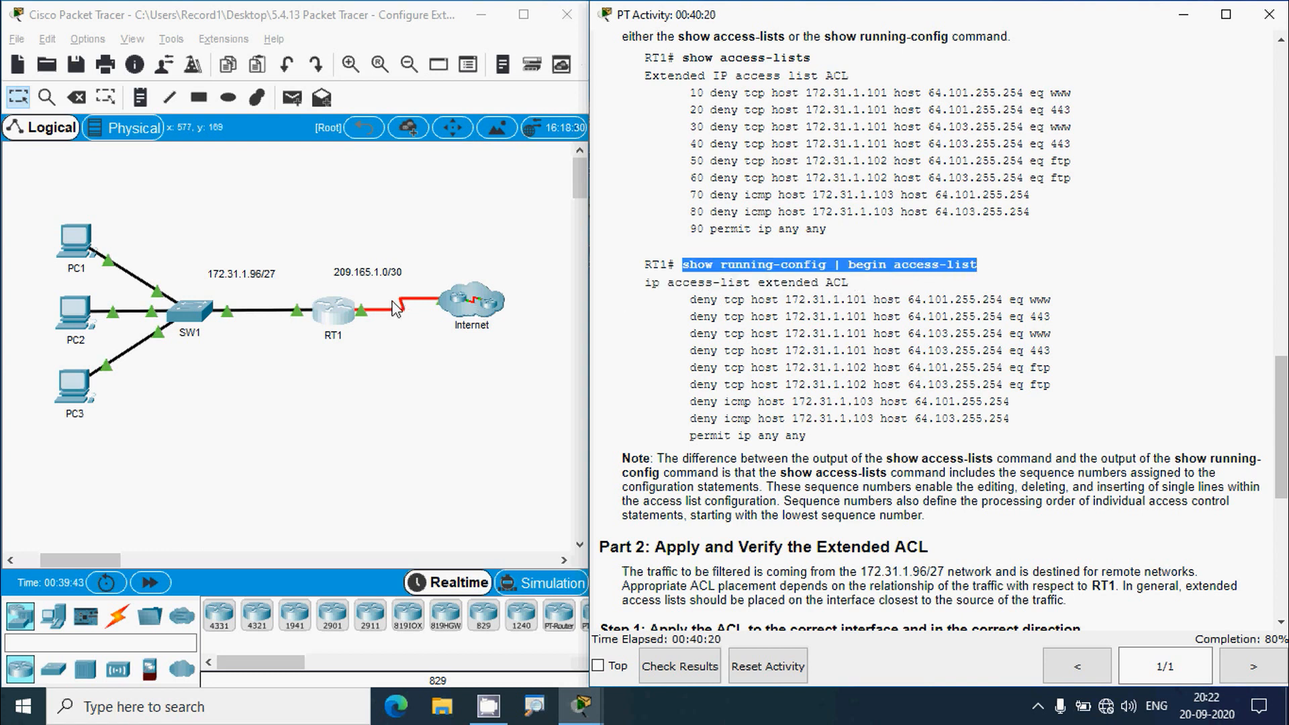
- Run 'show running-config | begin access-list' in RT1's maximized CLI
click(337, 307)
click(844, 87)
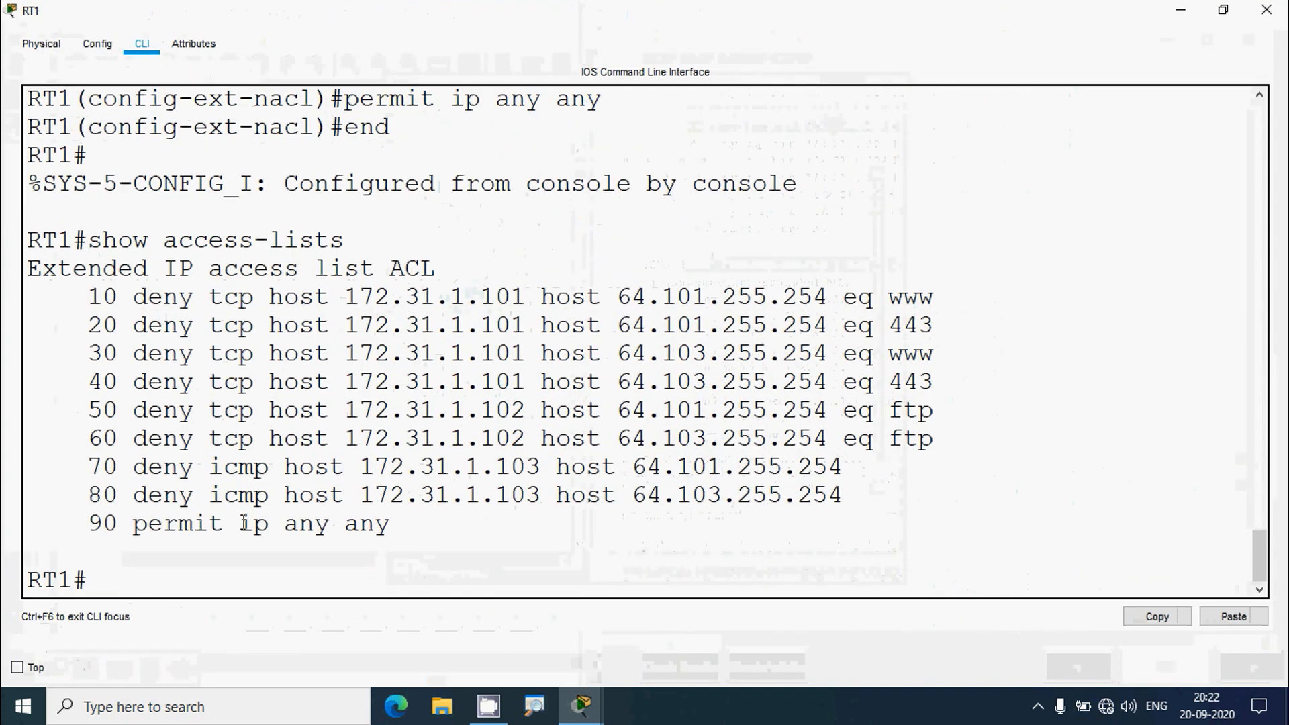
right_click(139, 578)
click(158, 612)
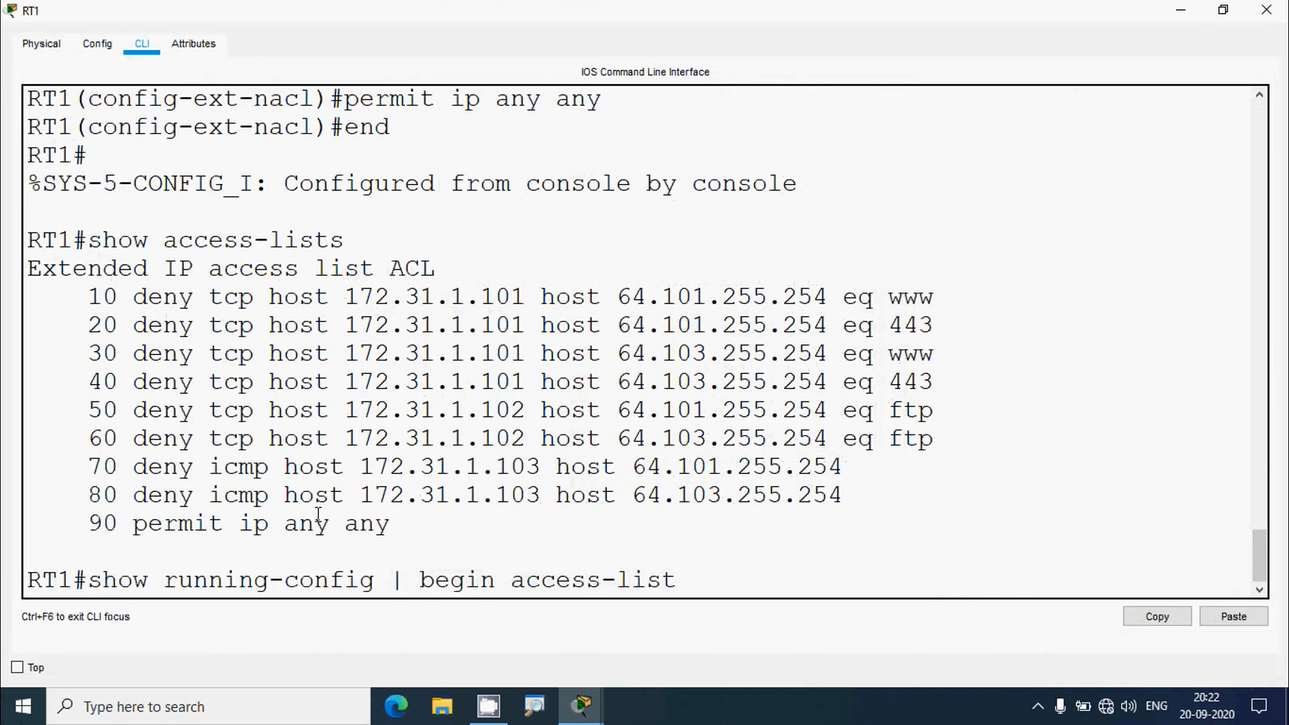
key(Return)
- Review the ACL header and its nine deny/permit entries, then close RT1
scroll(389, 354, up, 5)
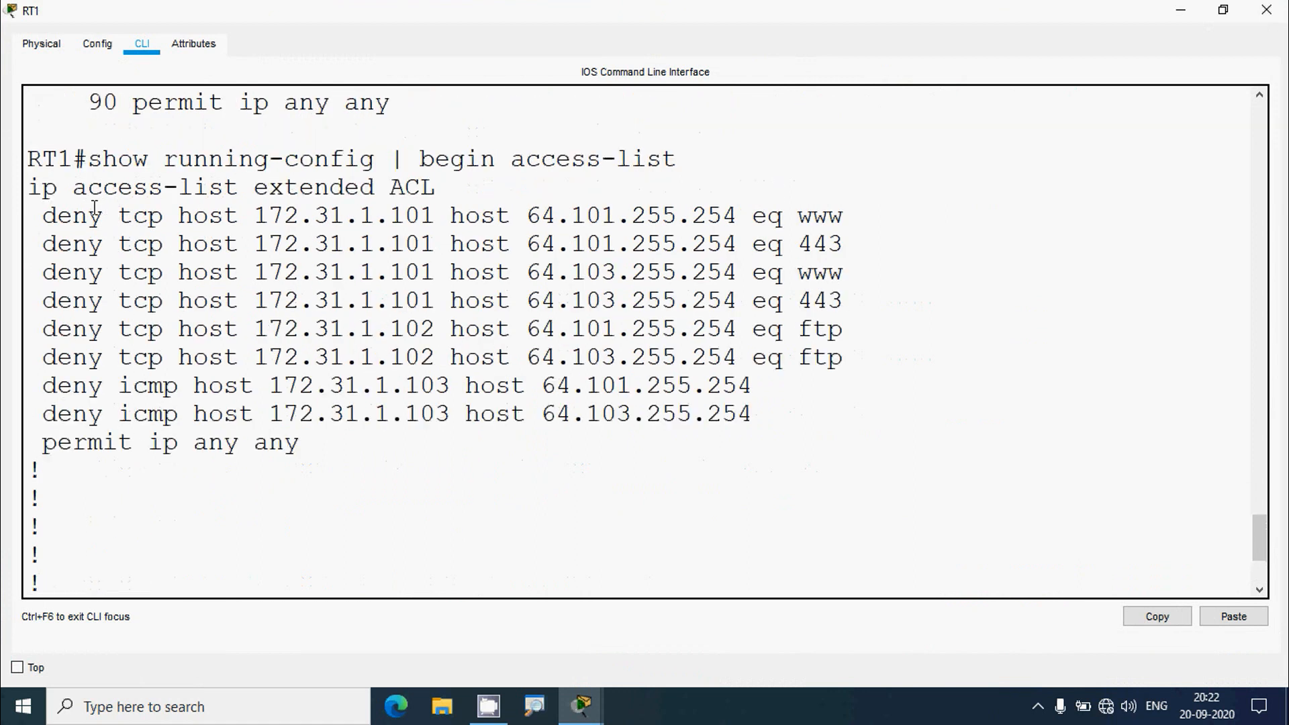
drag(29, 188, 439, 185)
drag(300, 446, 20, 191)
click(284, 272)
click(1267, 9)
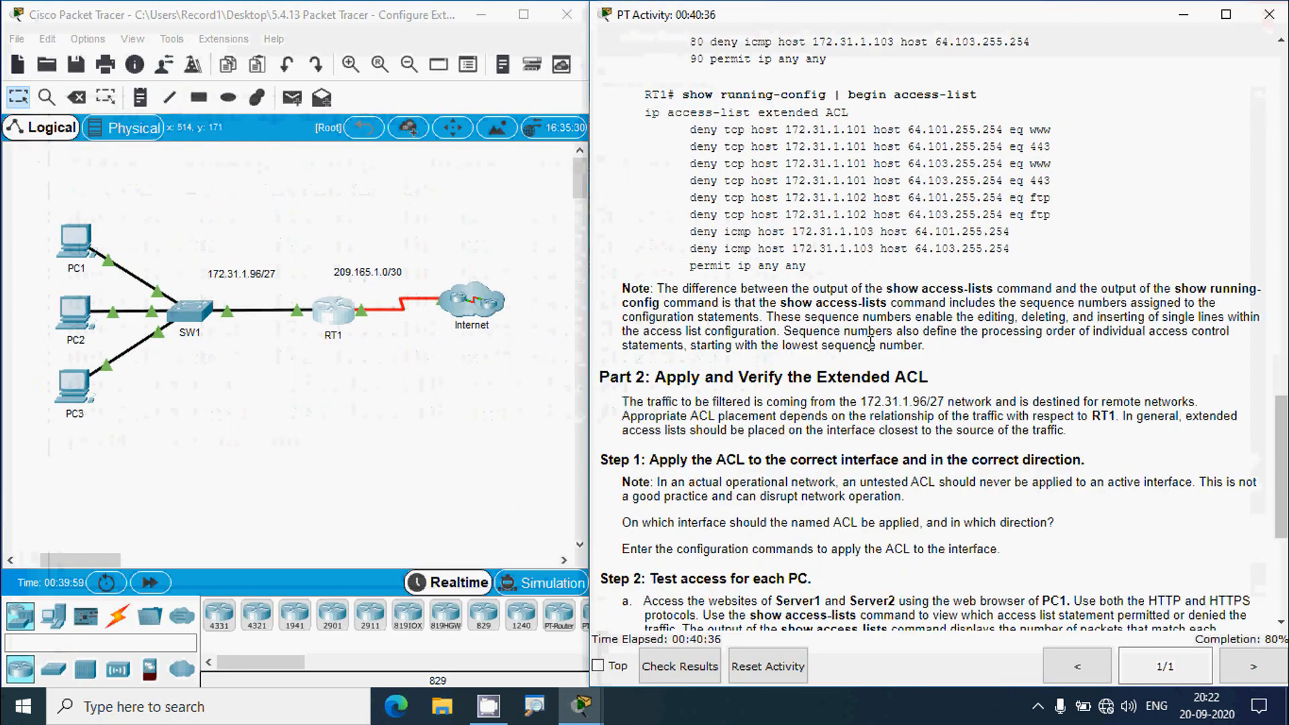
- Reopen RT1's CLI full-screen and scroll back through the earlier ACL output
scroll(737, 379, down, 1)
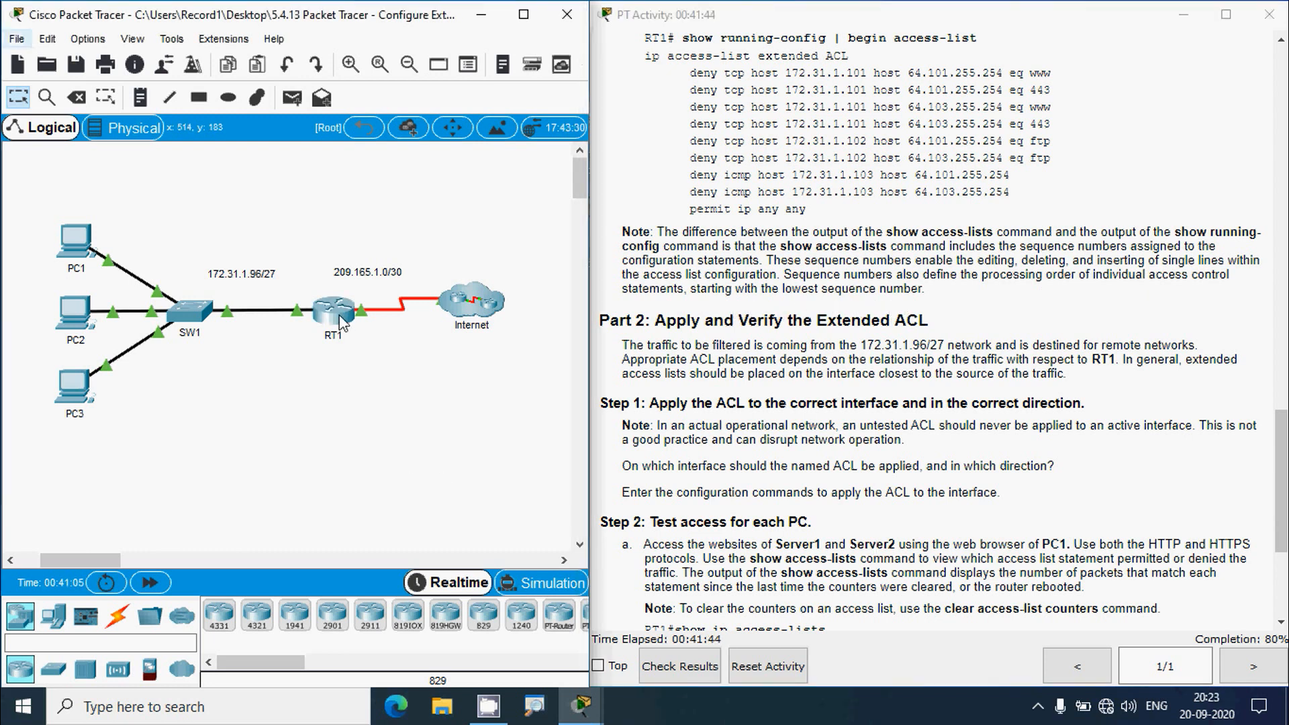
click(333, 311)
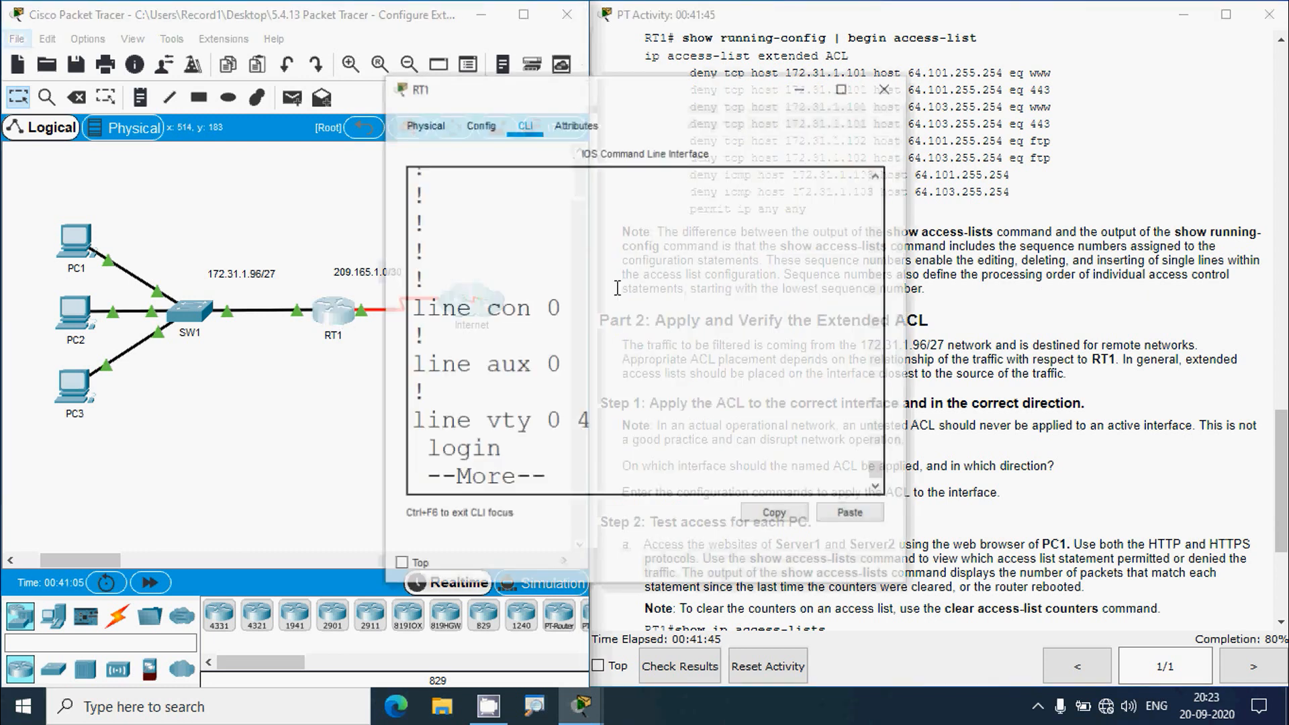
click(841, 91)
scroll(490, 384, up, 3)
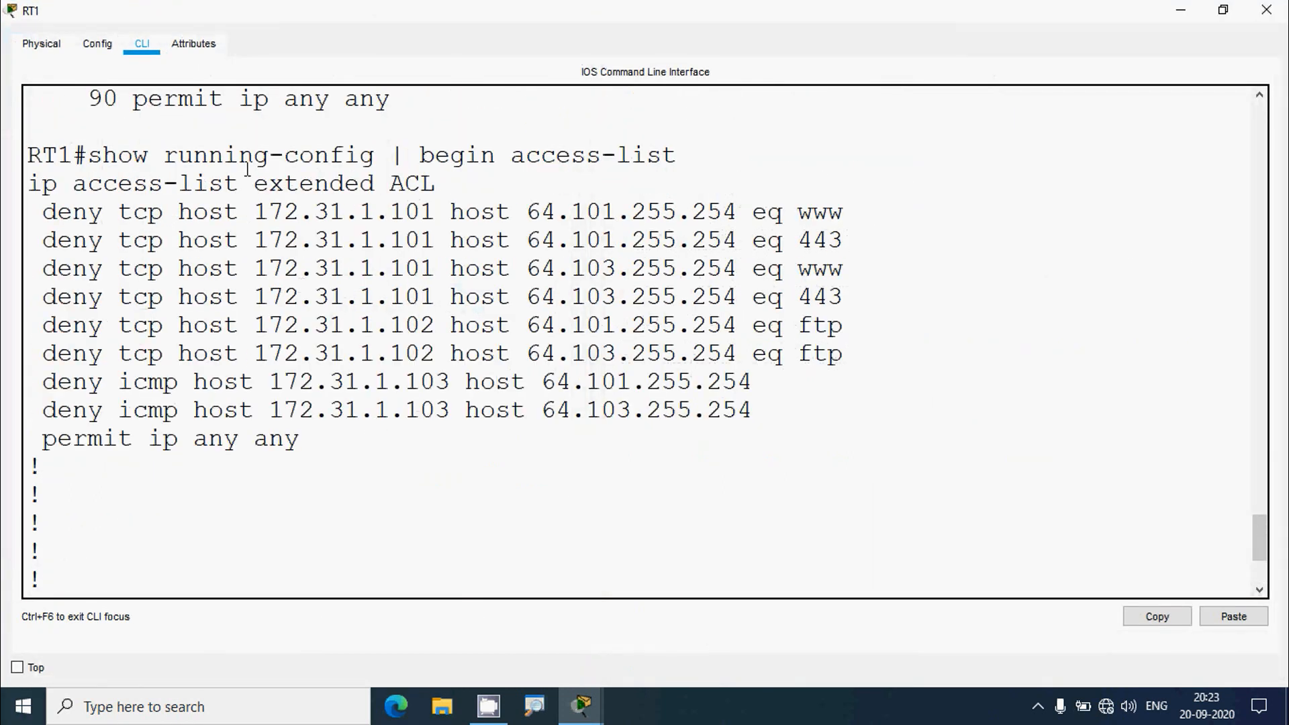
drag(113, 165, 437, 411)
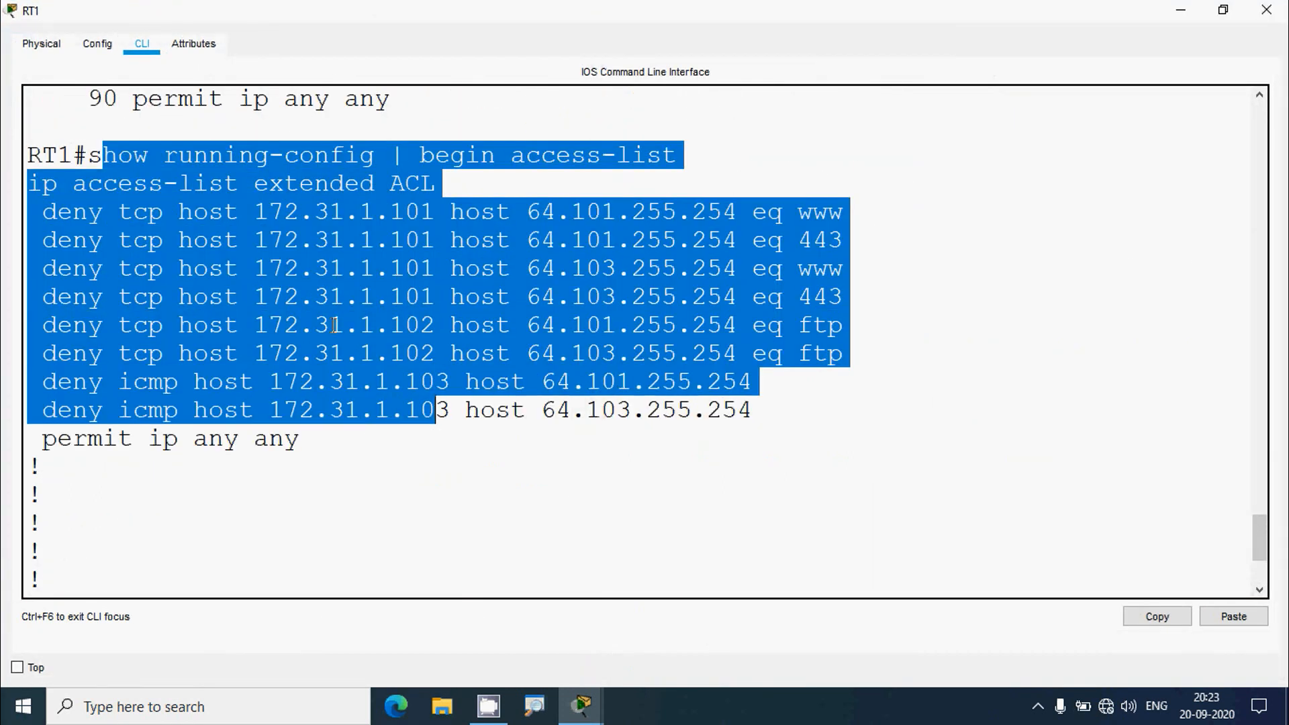
- Highlight the show access-lists output and its entry sequence numbers 10 through 90
scroll(333, 329, up, 3)
scroll(333, 329, up, 1)
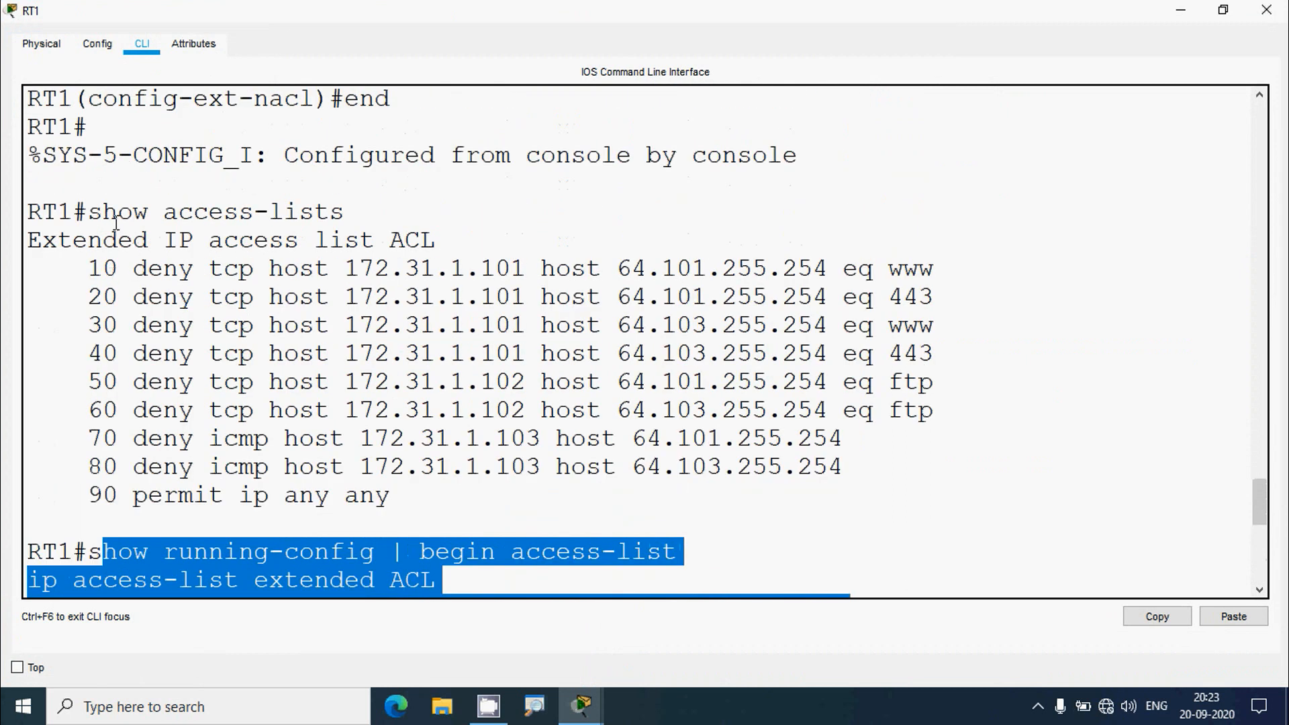
drag(104, 214, 346, 215)
click(102, 295)
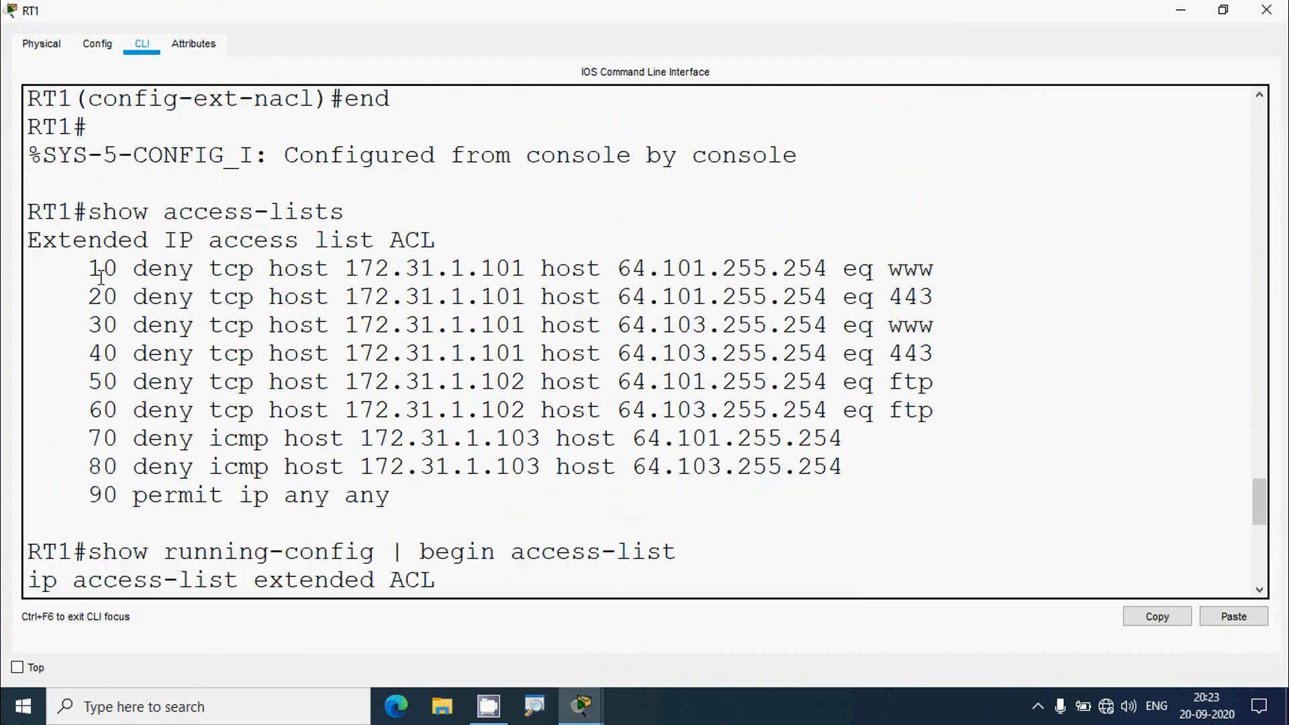
drag(101, 277, 109, 354)
click(135, 384)
- Close RT1, read Part 2, and confirm Gig0/0 is RT1's link to PC1–PC3
click(1267, 9)
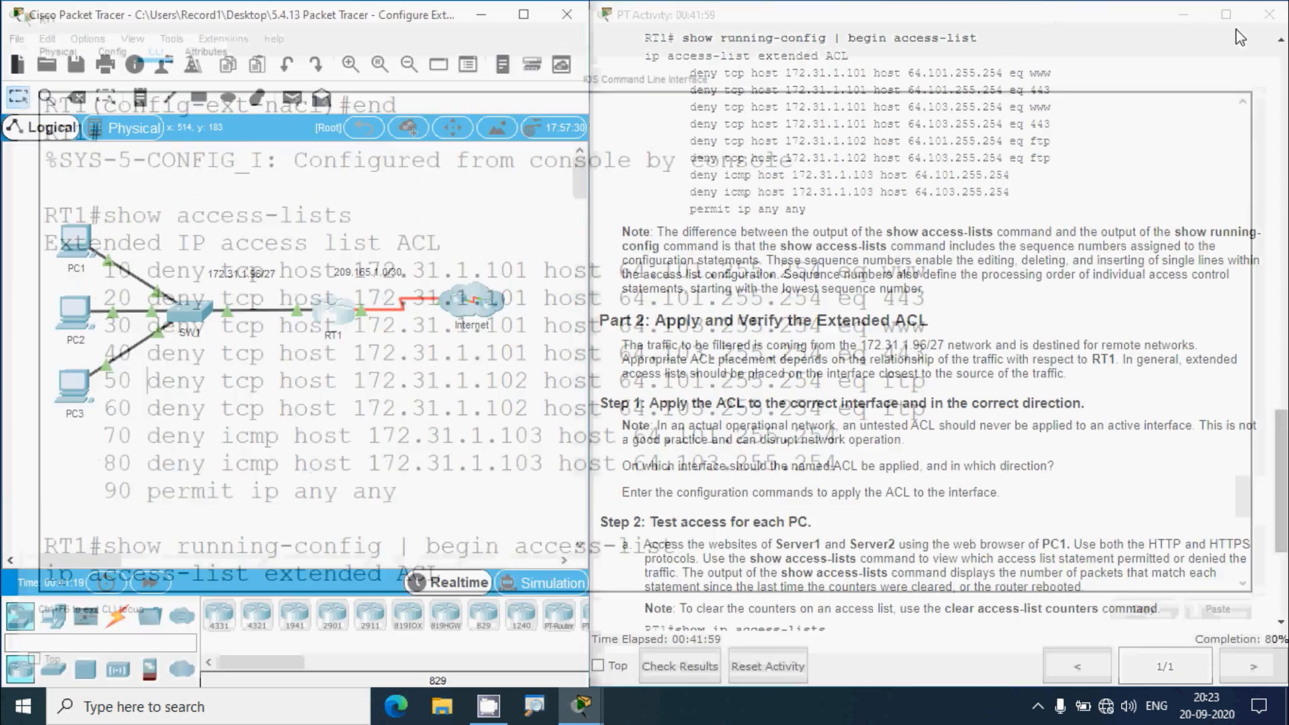
scroll(910, 350, down, 3)
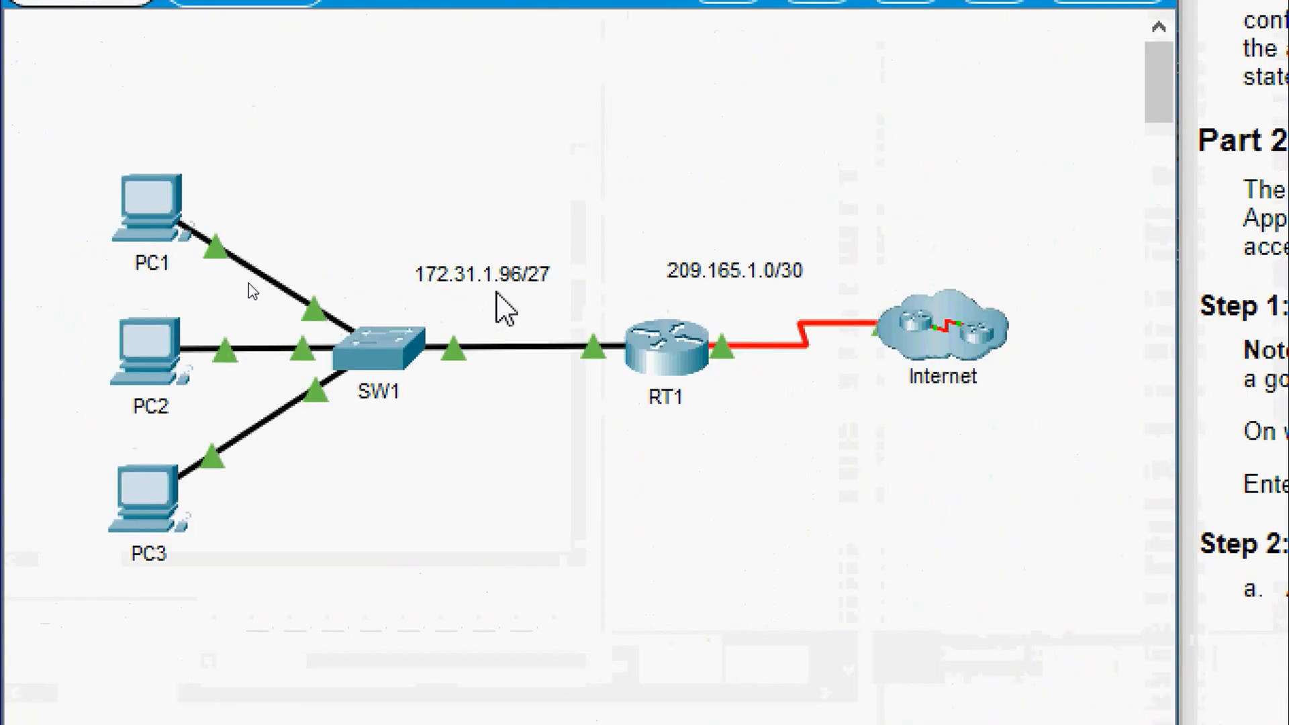
drag(65, 157, 201, 510)
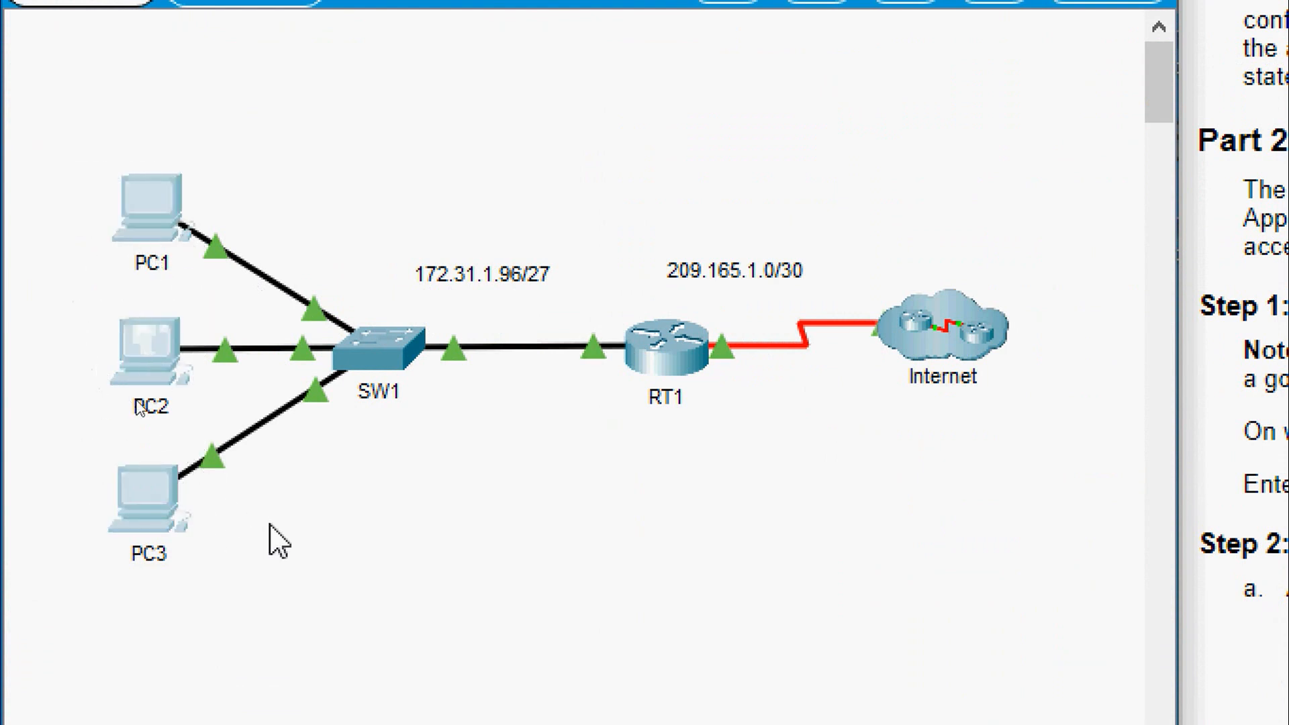
click(279, 543)
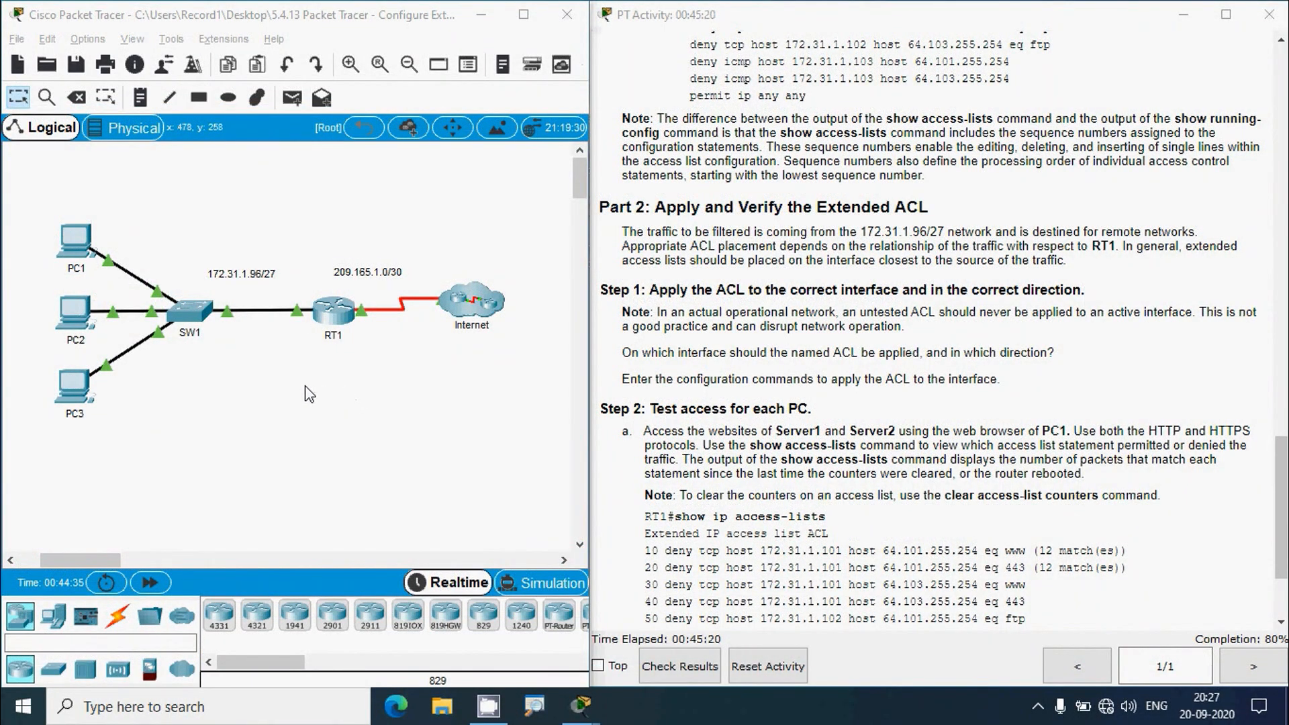
click(294, 362)
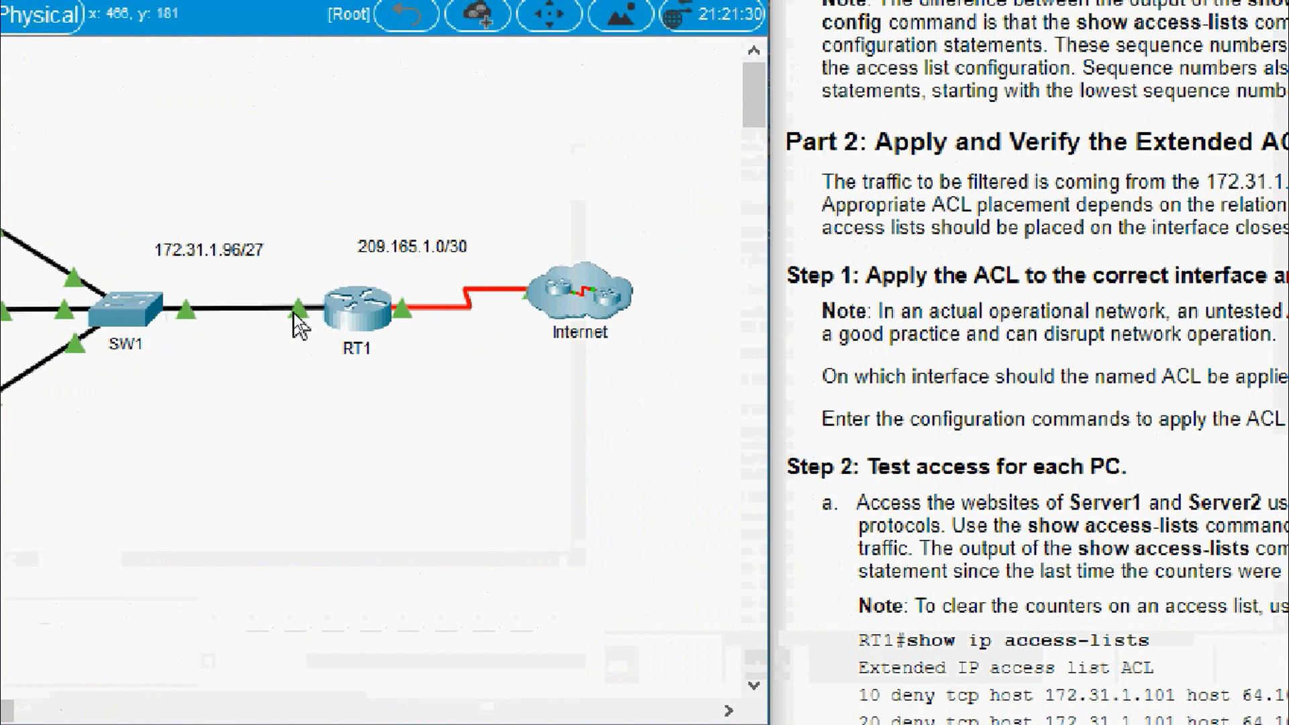
mouse_move(297, 313)
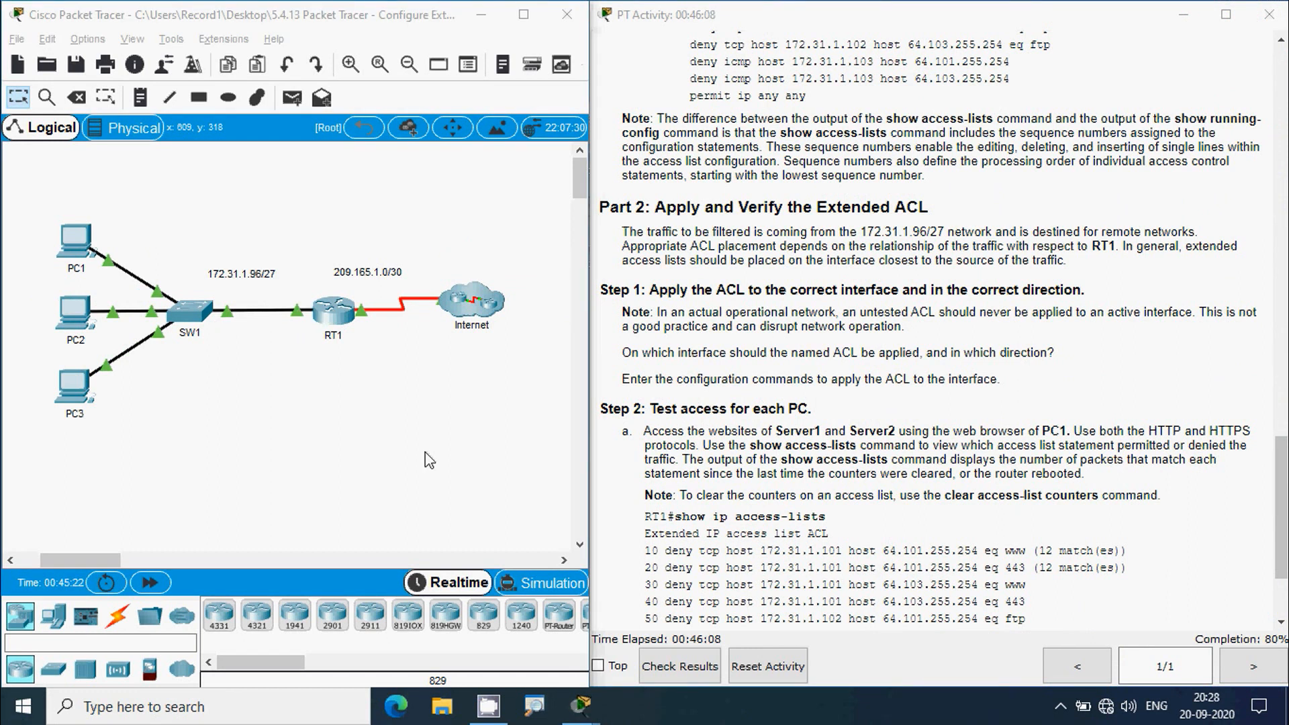
- In RT1's CLI, enter global configuration and interface g0/0 configuration mode
click(335, 321)
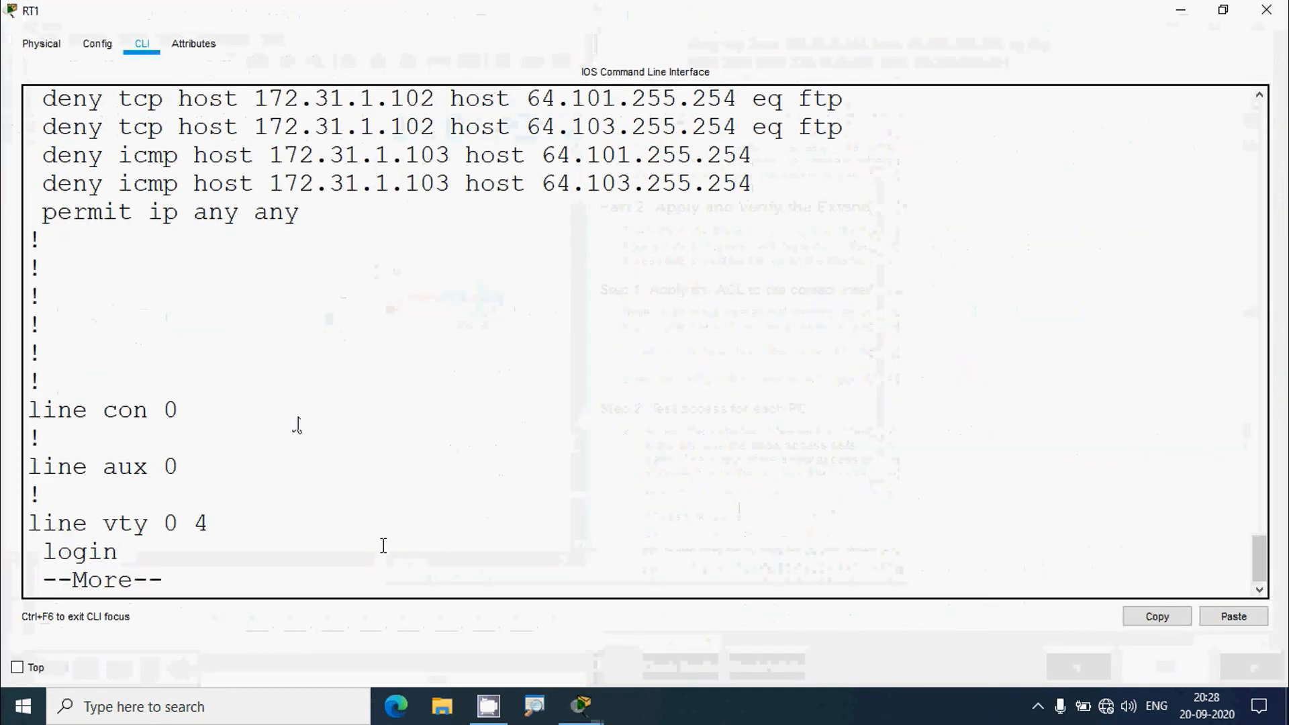
text(q)
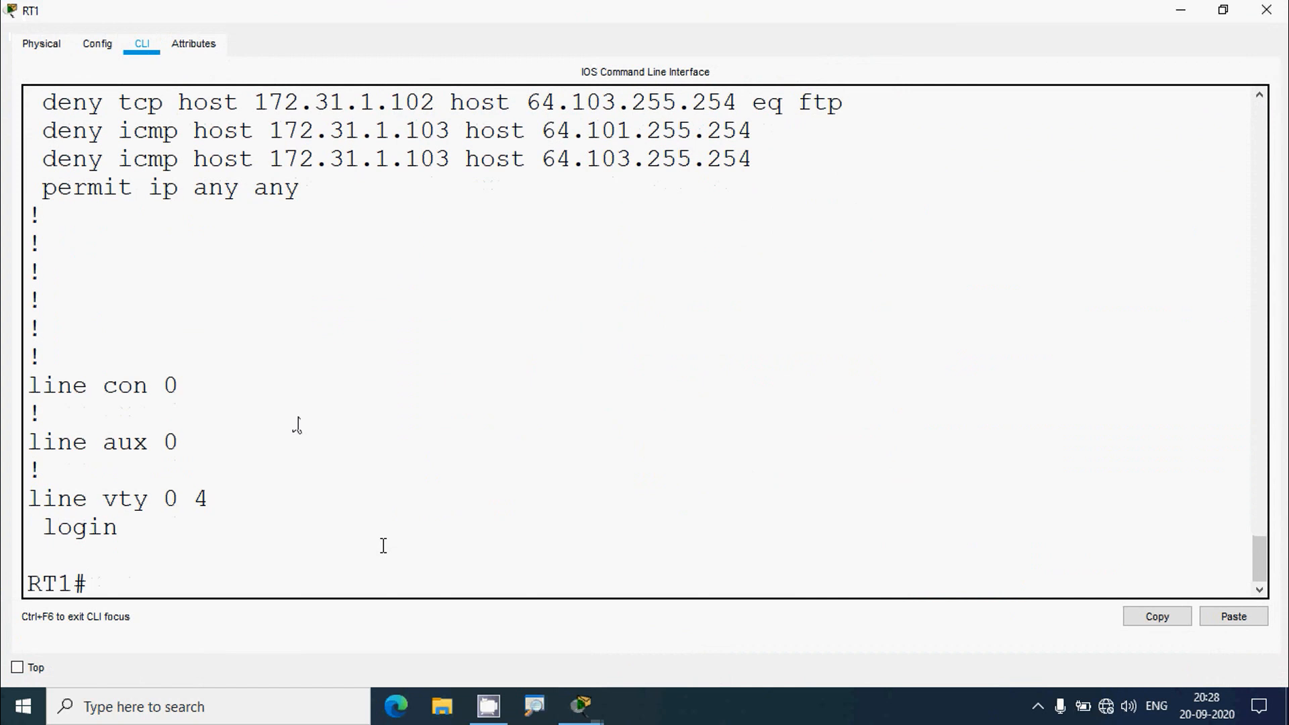
text(conf t)
key(Return)
text(interface )
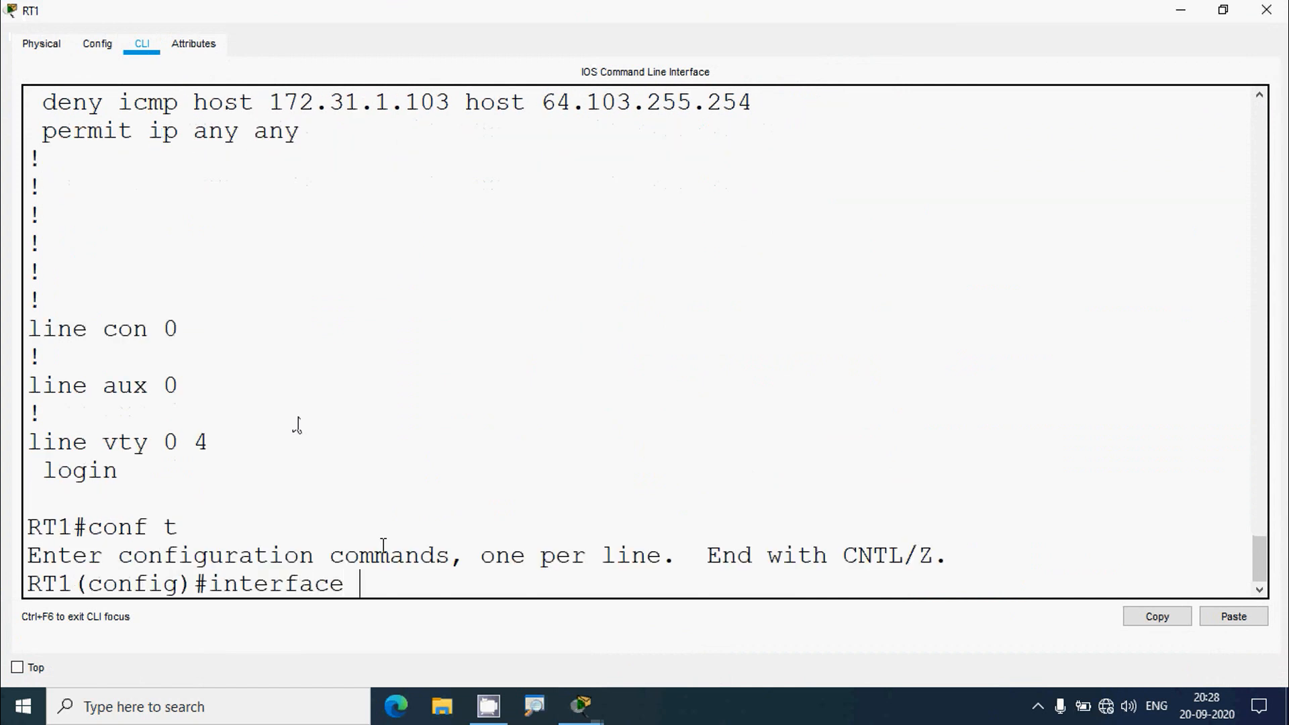
text(g0/)
click(1181, 10)
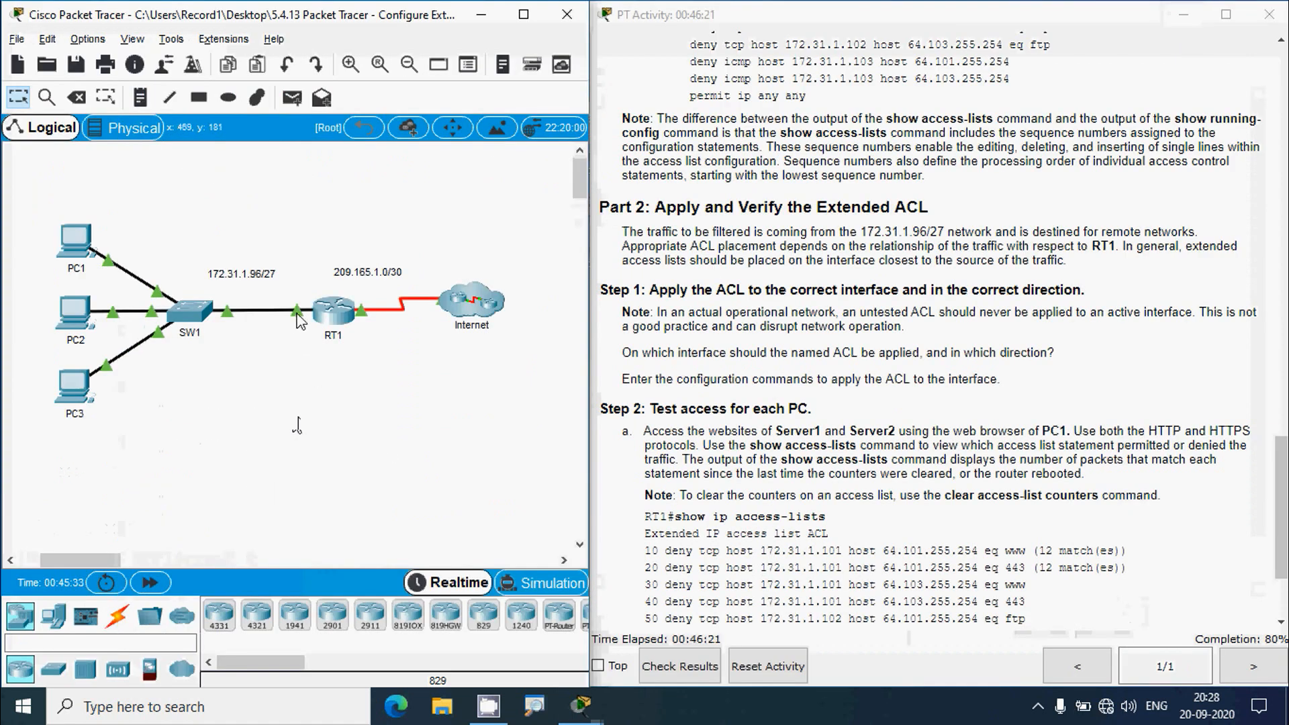
click(338, 316)
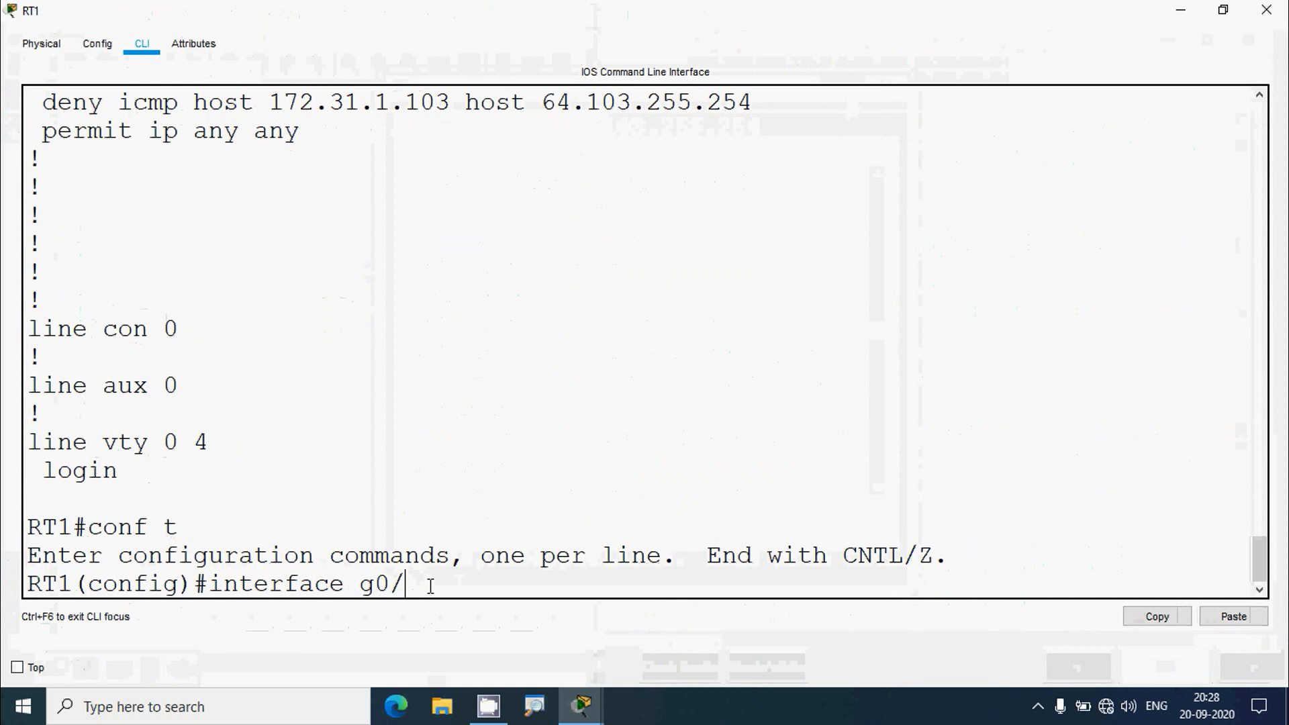
key(Return)
- Apply the ACL inbound with 'ip access-group ACL in' and close RT1
text(ig-if)#i)
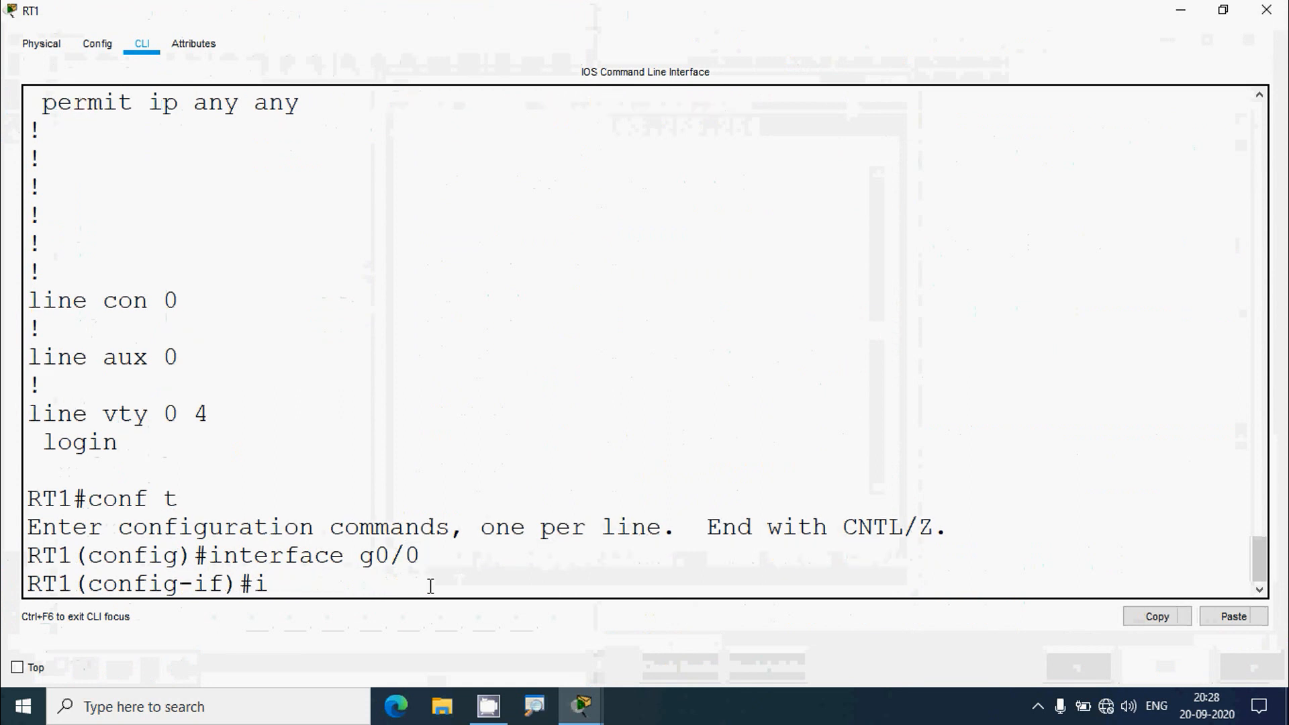
text(p a)
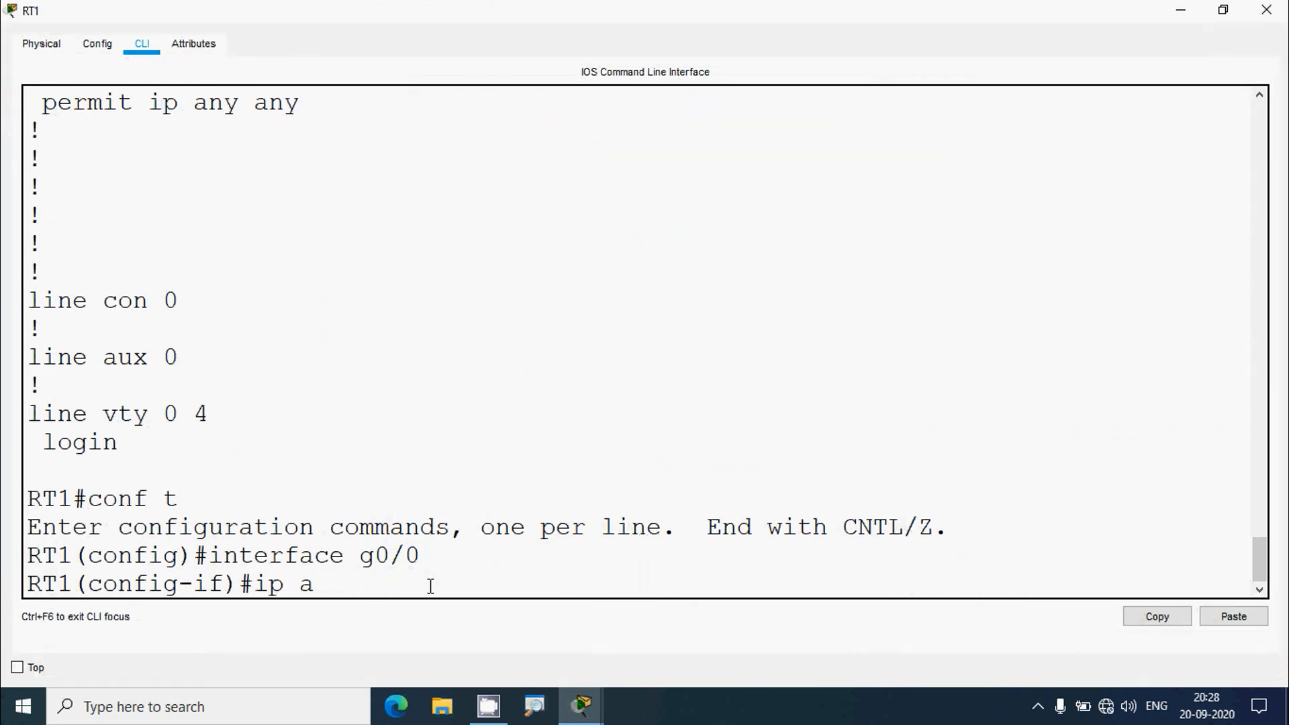
text(ccess-group )
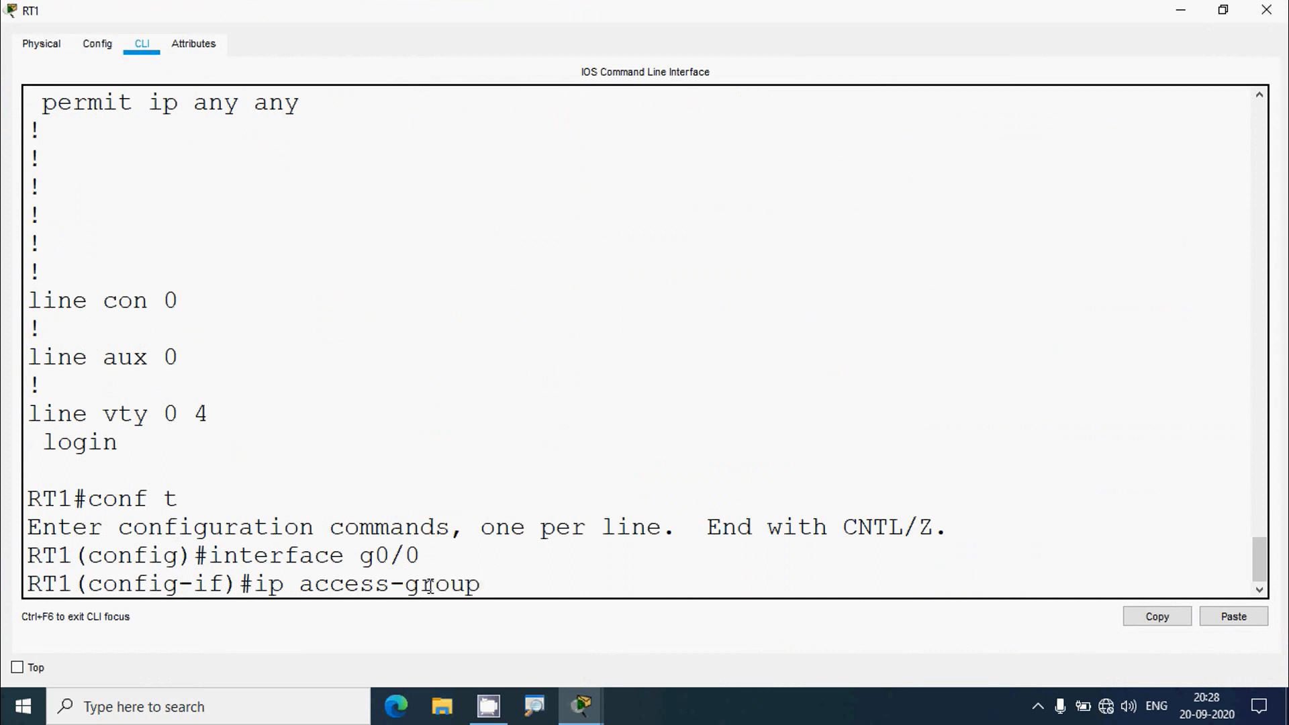
text(?)
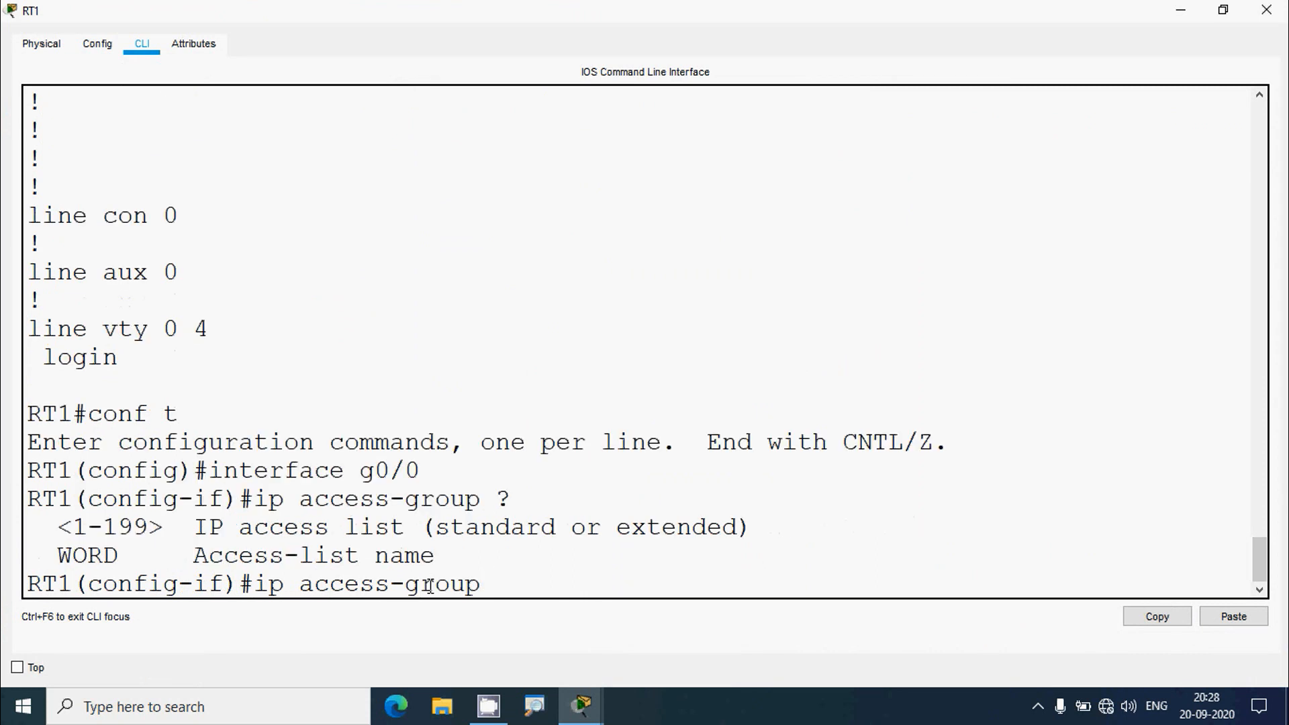
drag(202, 555, 452, 562)
click(510, 578)
text(ACL ?)
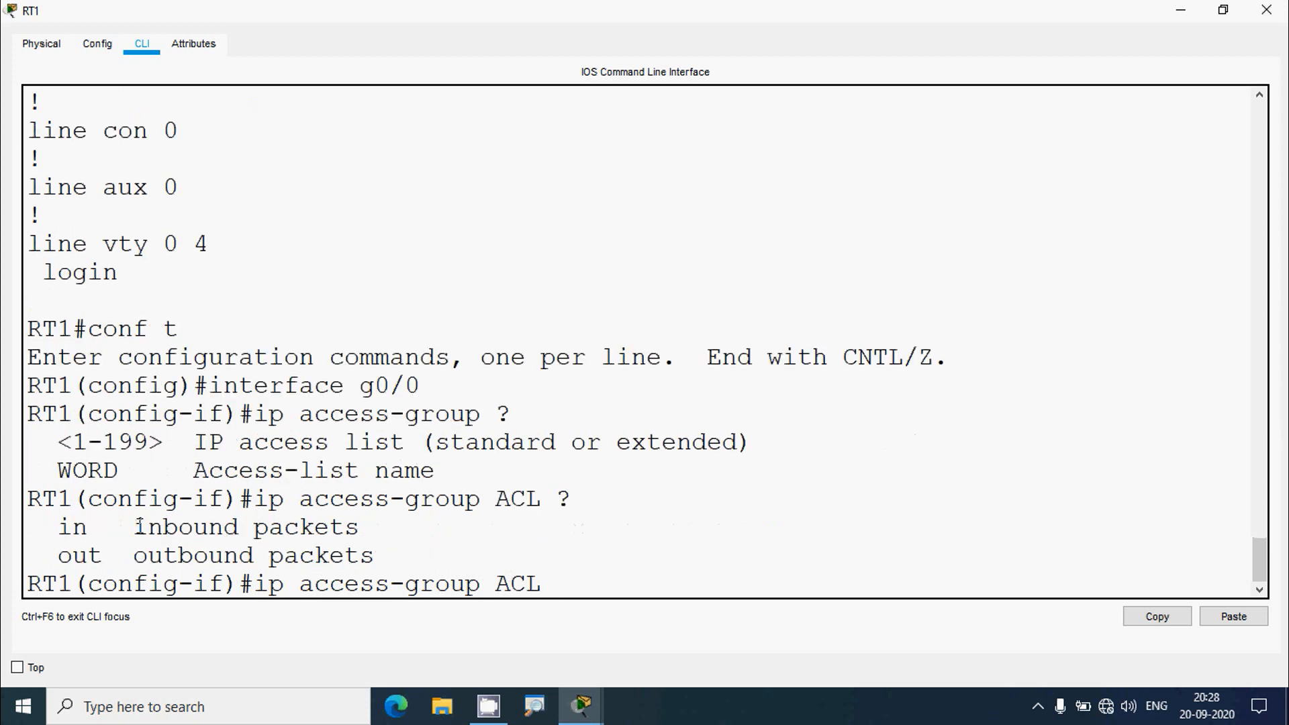
drag(134, 527, 362, 529)
click(570, 579)
text(in)
key(Return)
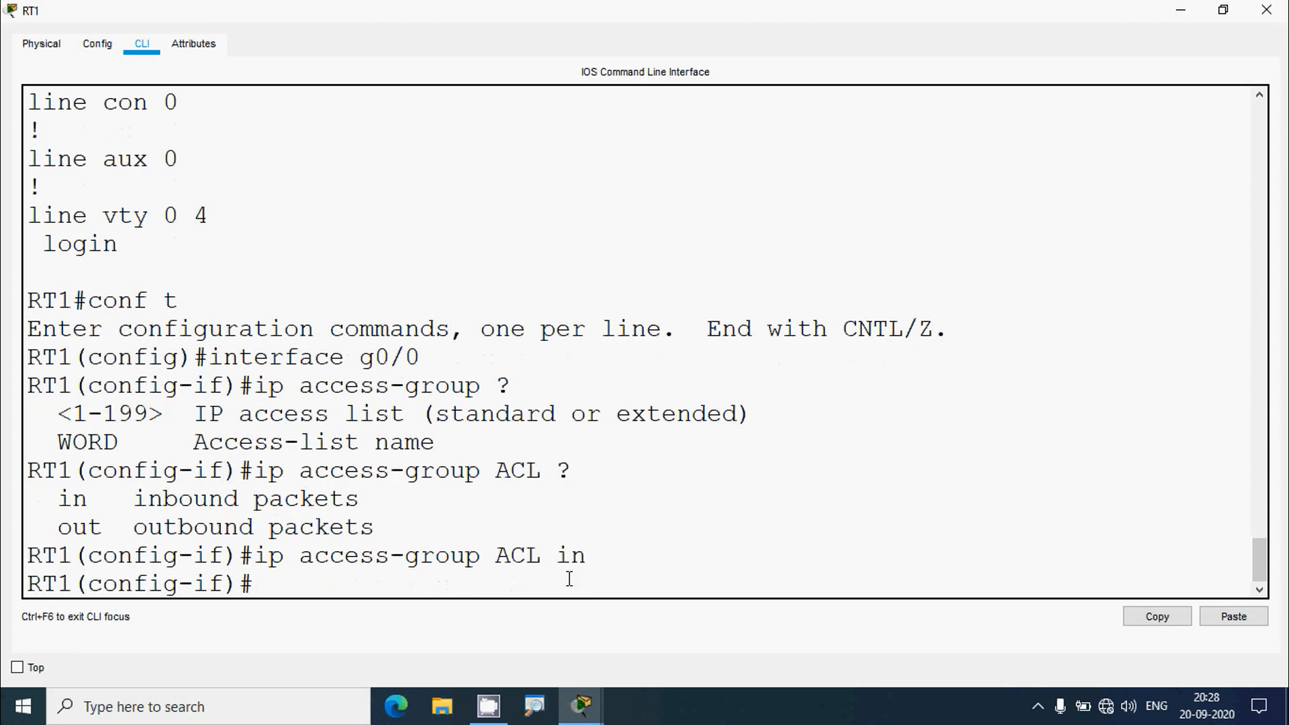
click(1267, 10)
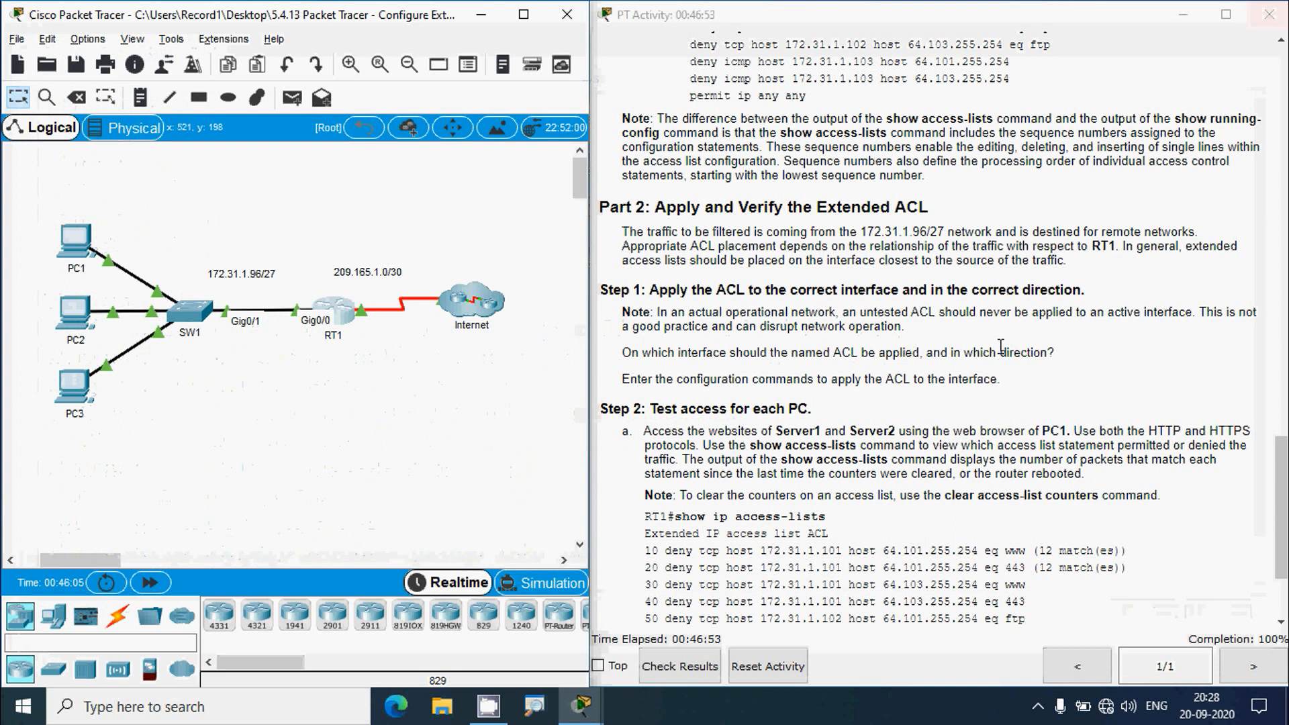
scroll(1000, 346, down, 3)
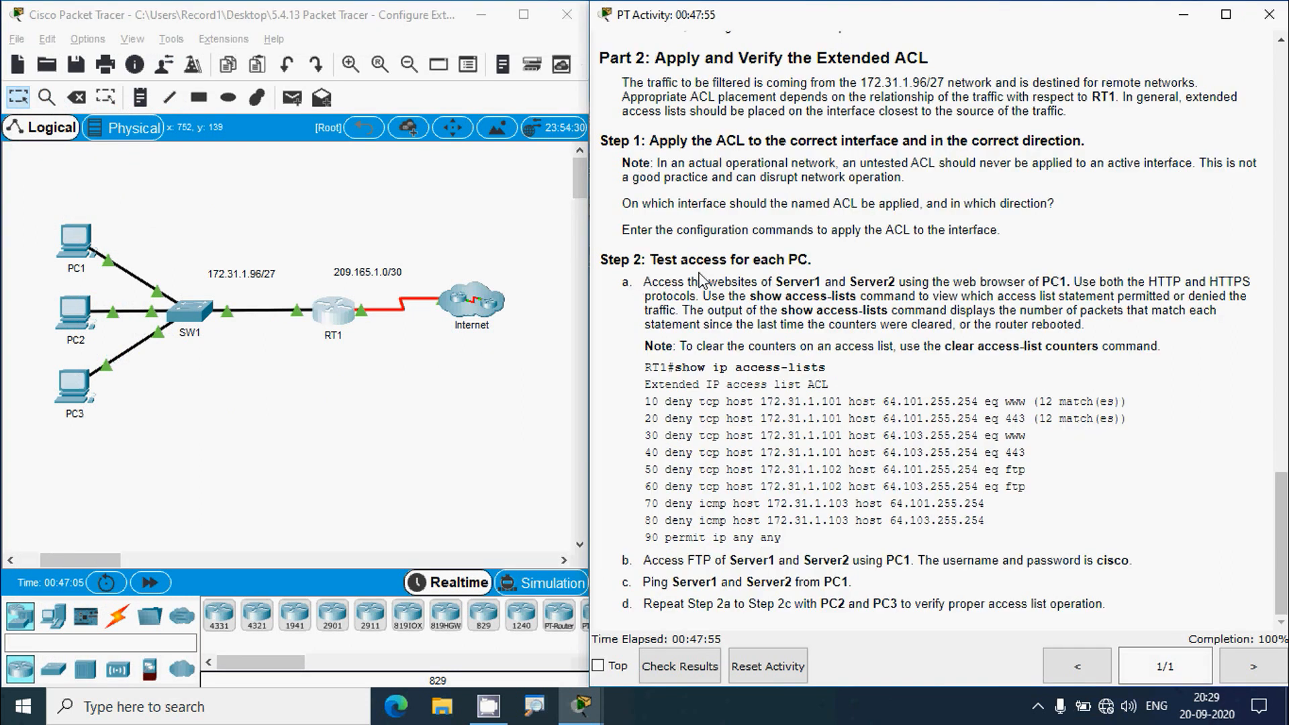
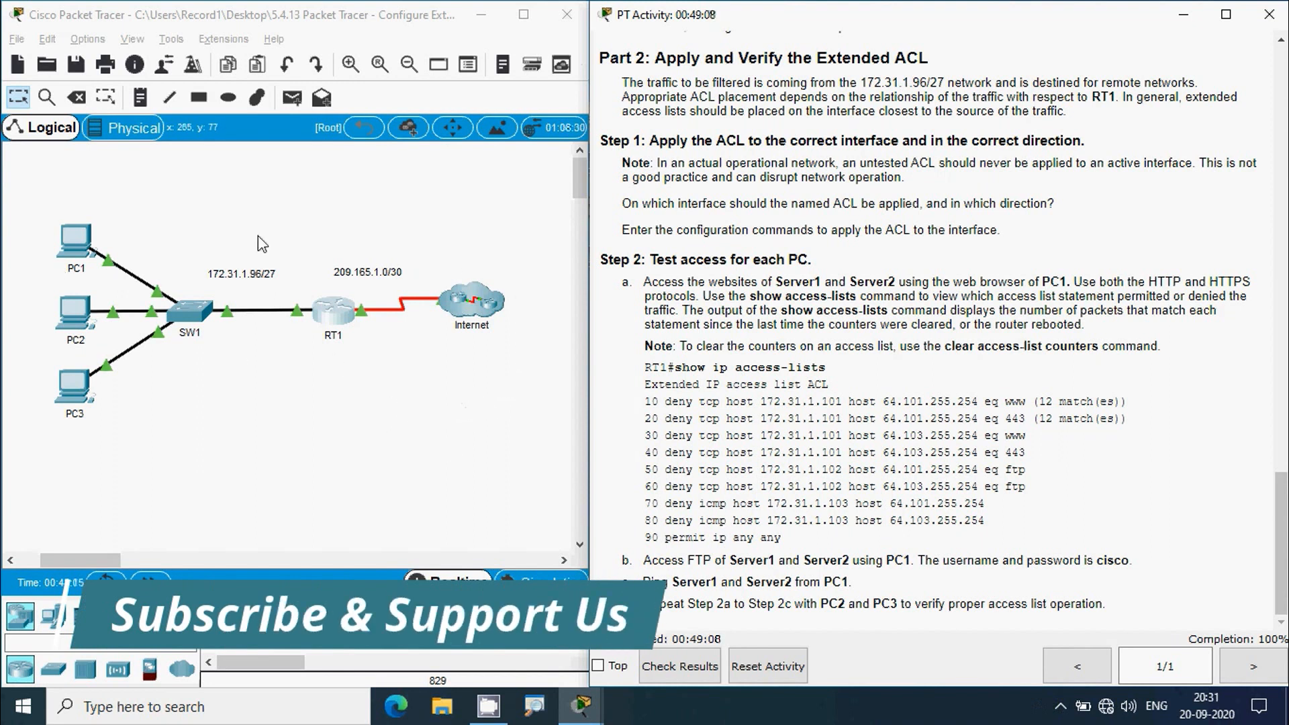
drag(1281, 505, 1285, 162)
scroll(893, 173, up, 5)
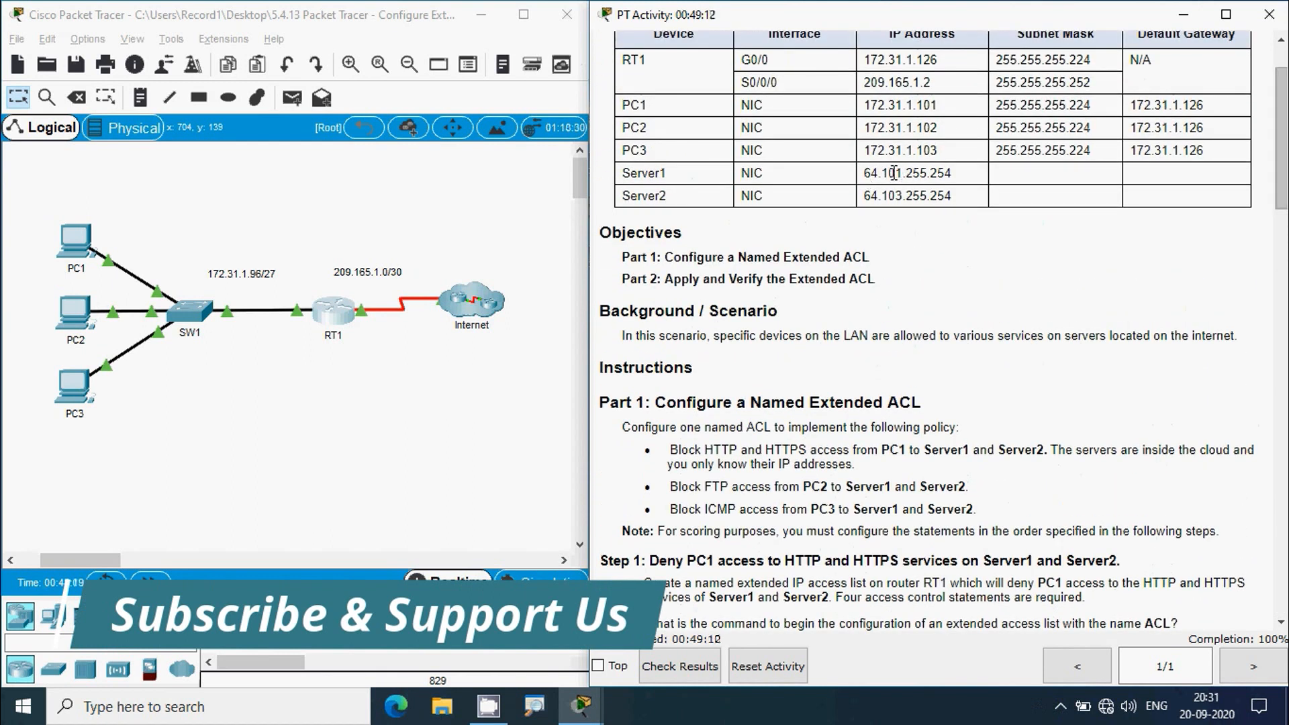
drag(866, 173, 955, 176)
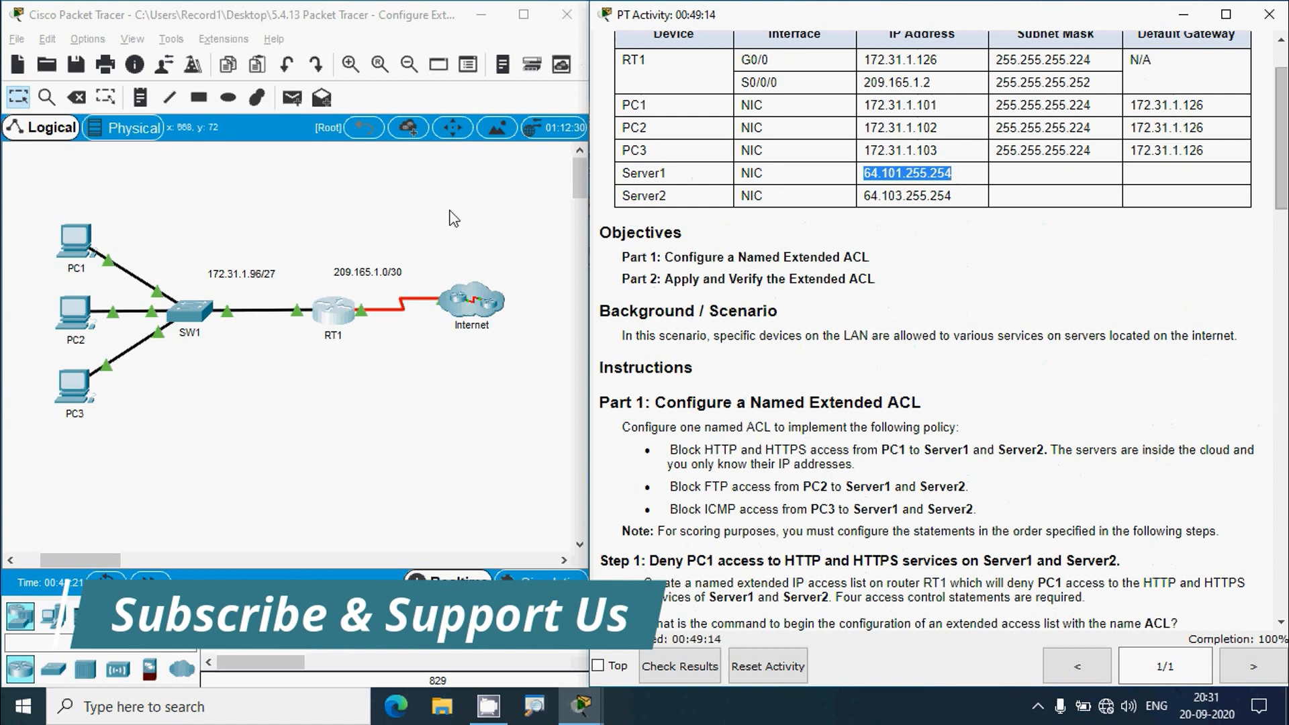
click(86, 255)
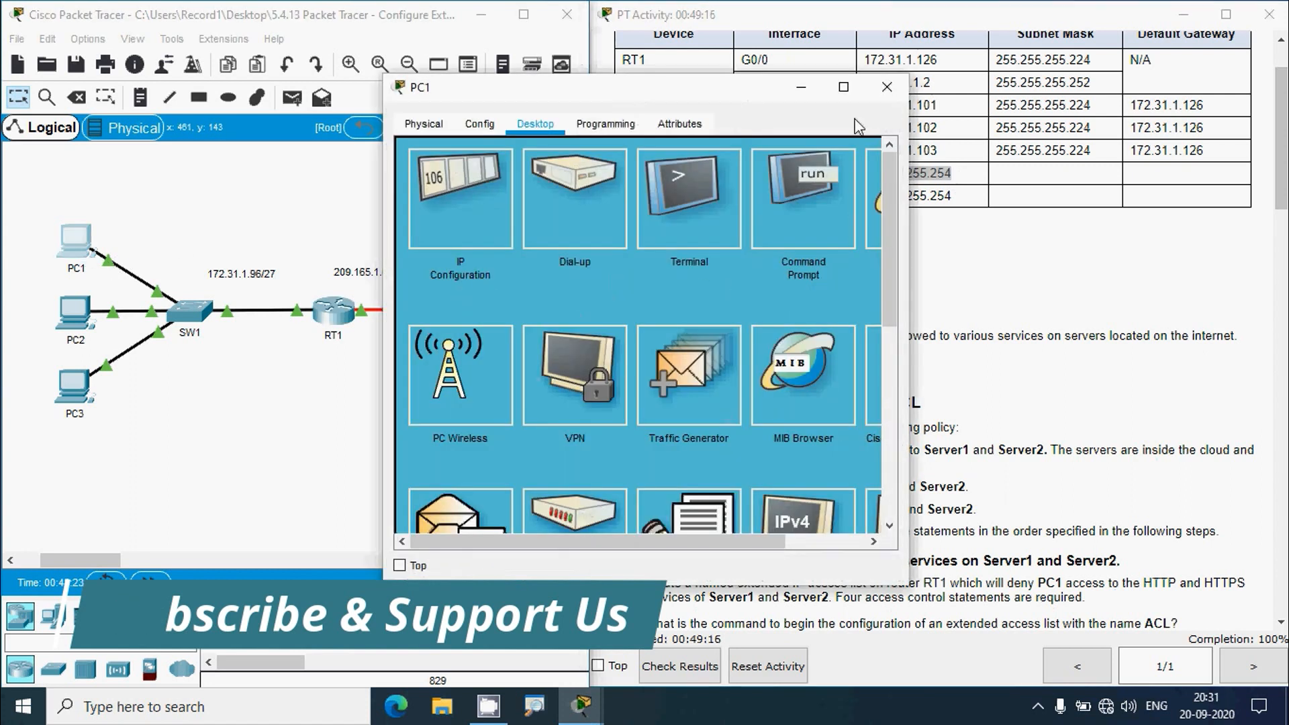
double_click(836, 87)
click(1115, 124)
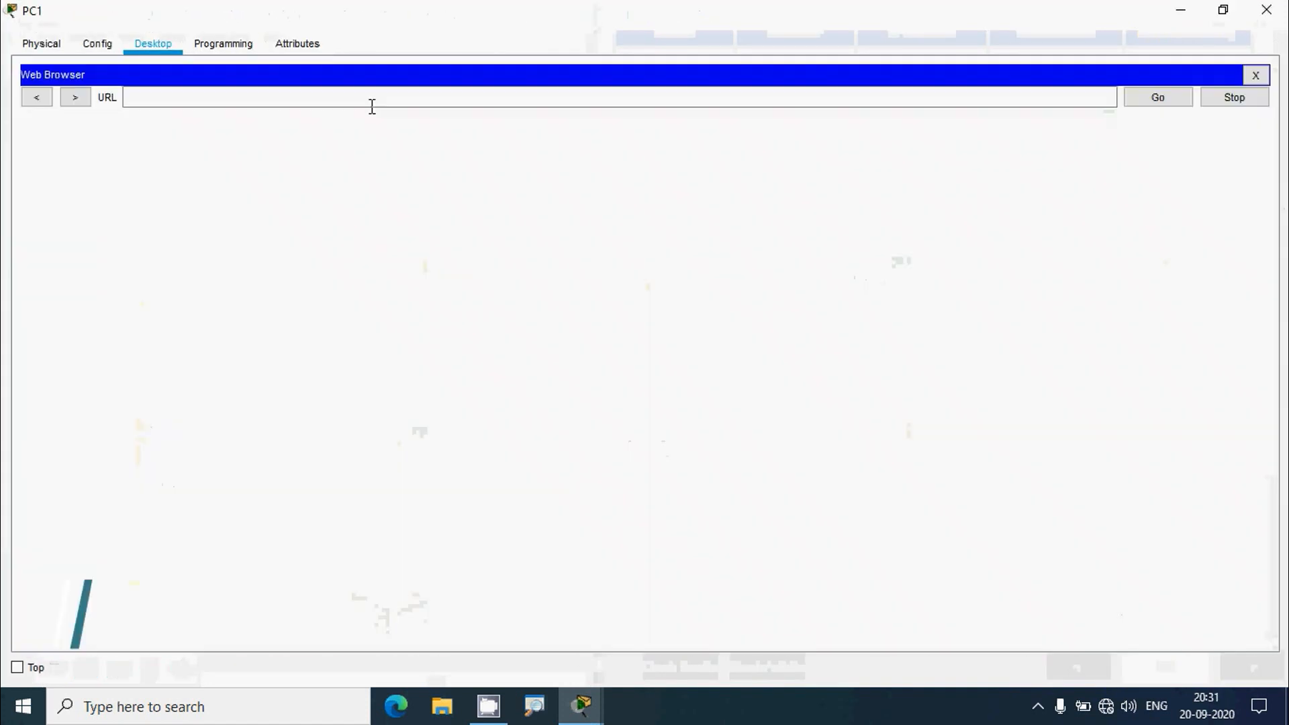
click(366, 101)
text(http://64.101.255.254)
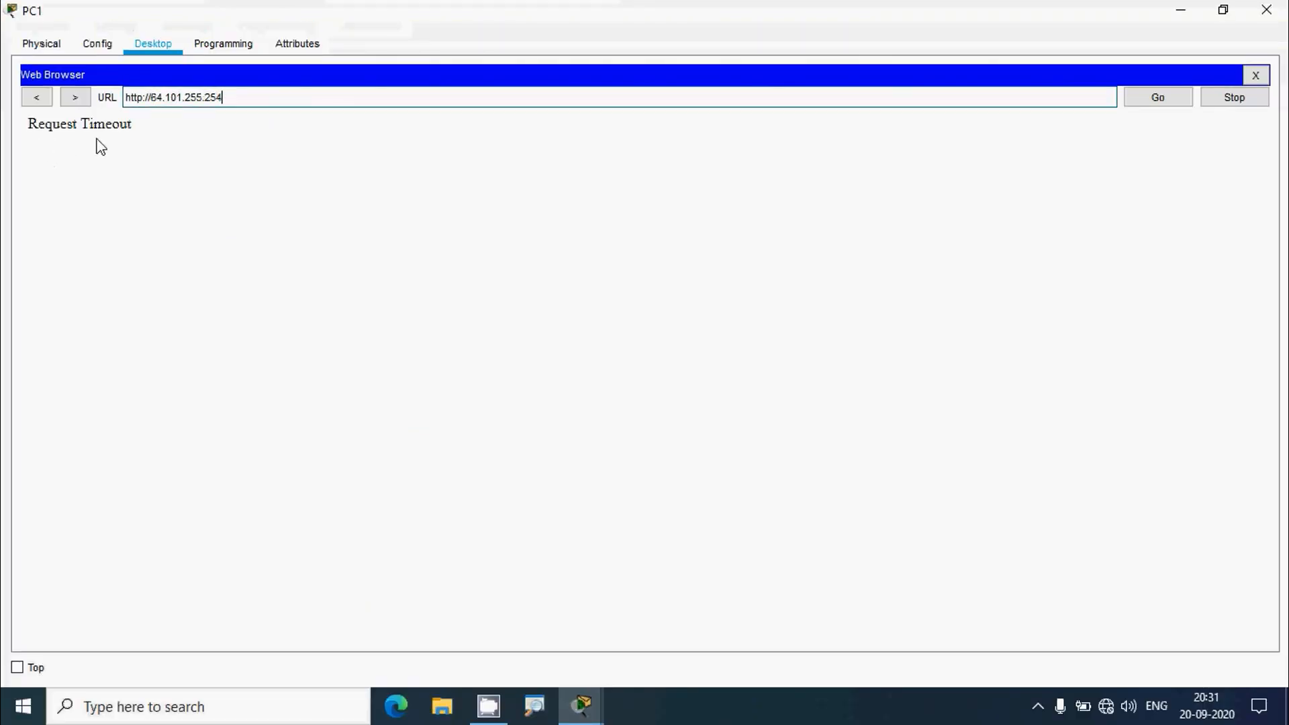
drag(241, 96, 98, 100)
key(ctrl+c)
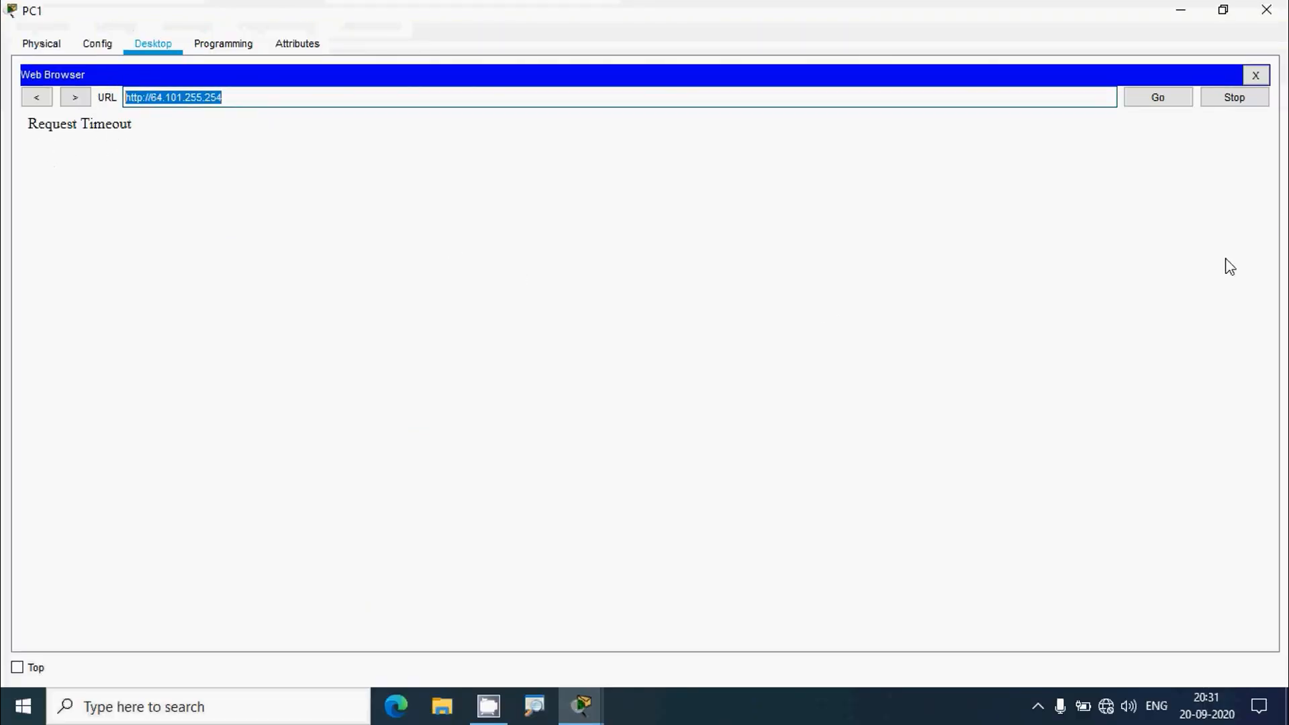
click(1254, 75)
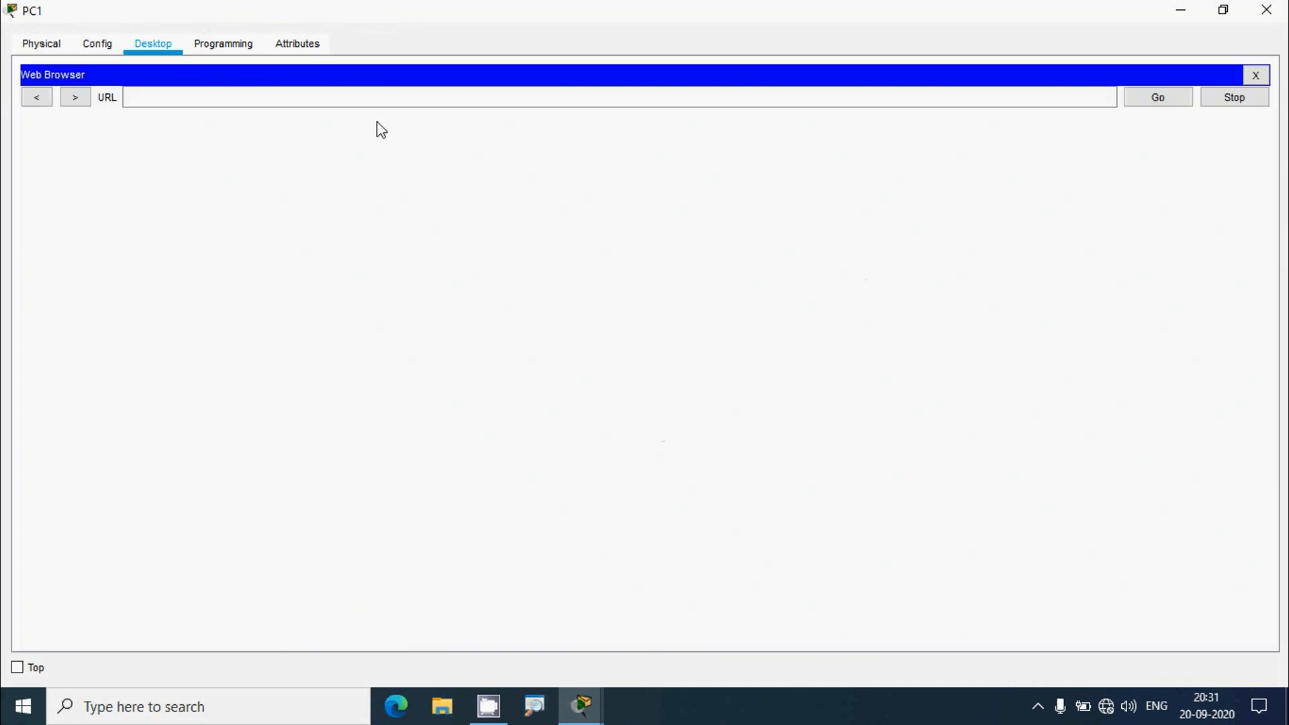
click(371, 98)
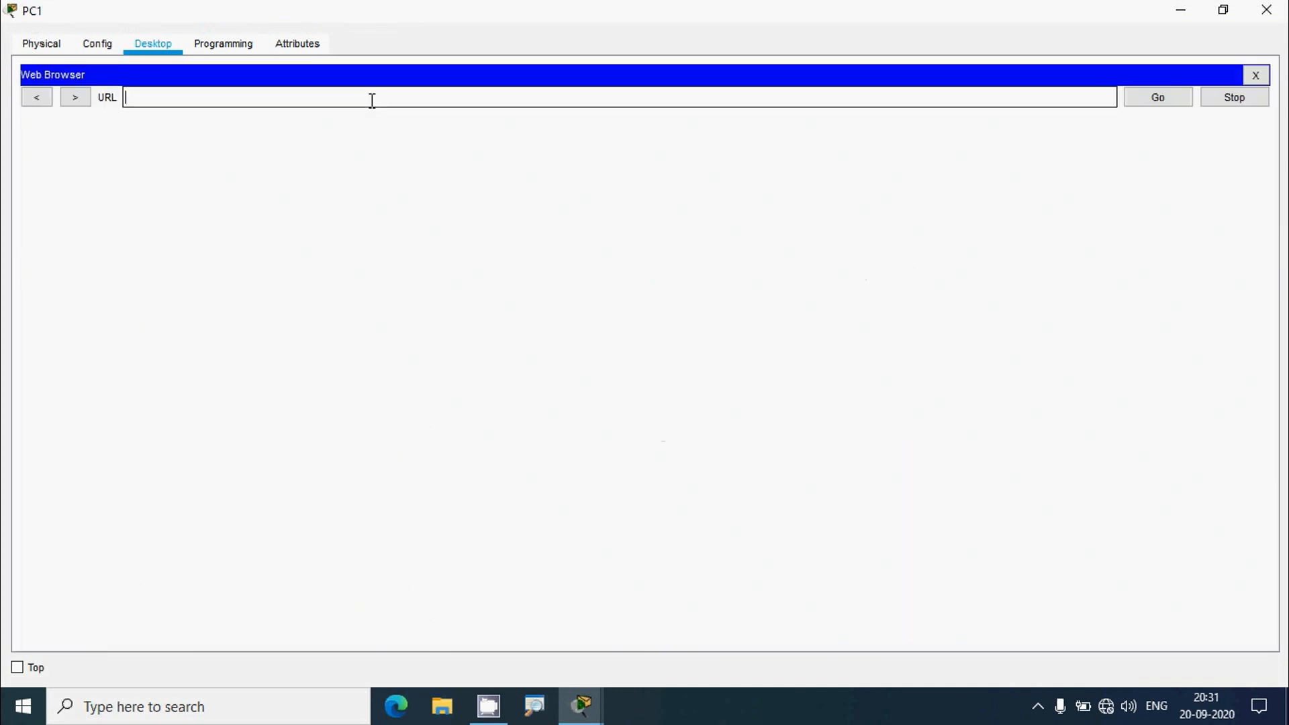
key(ctrl+v)
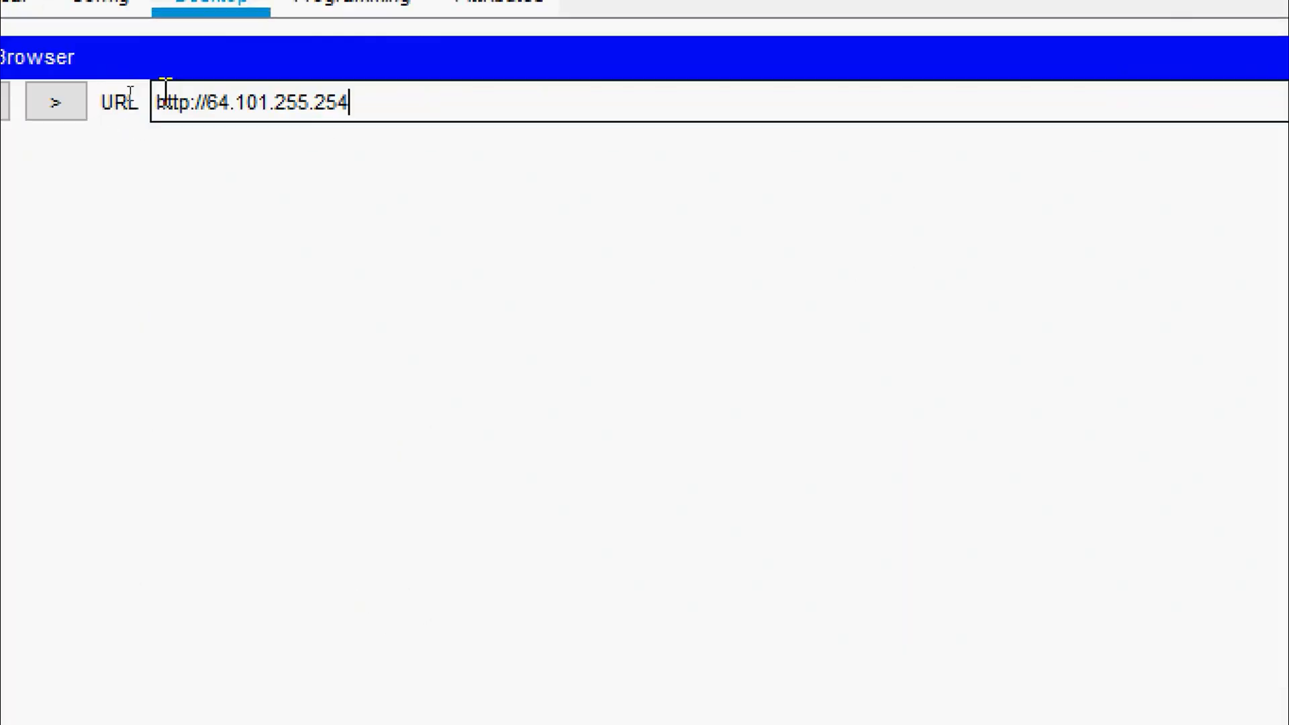
click(191, 106)
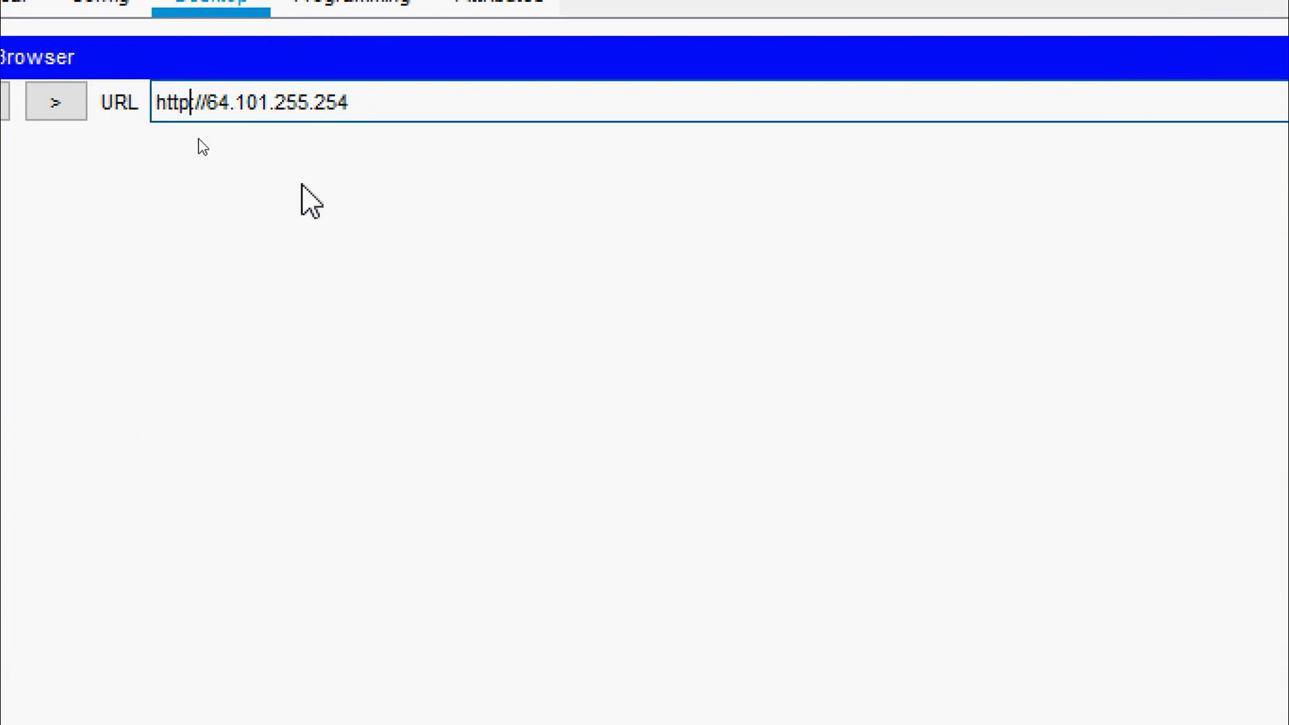
text(s)
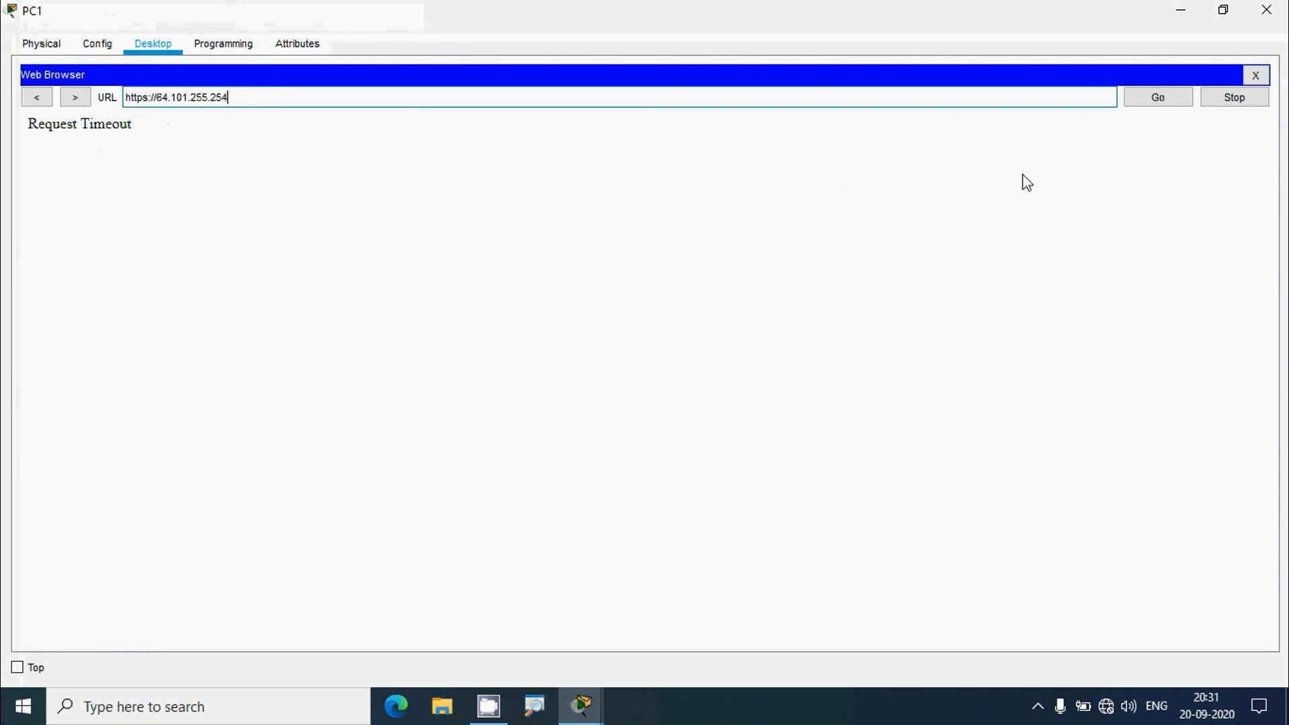
click(1255, 74)
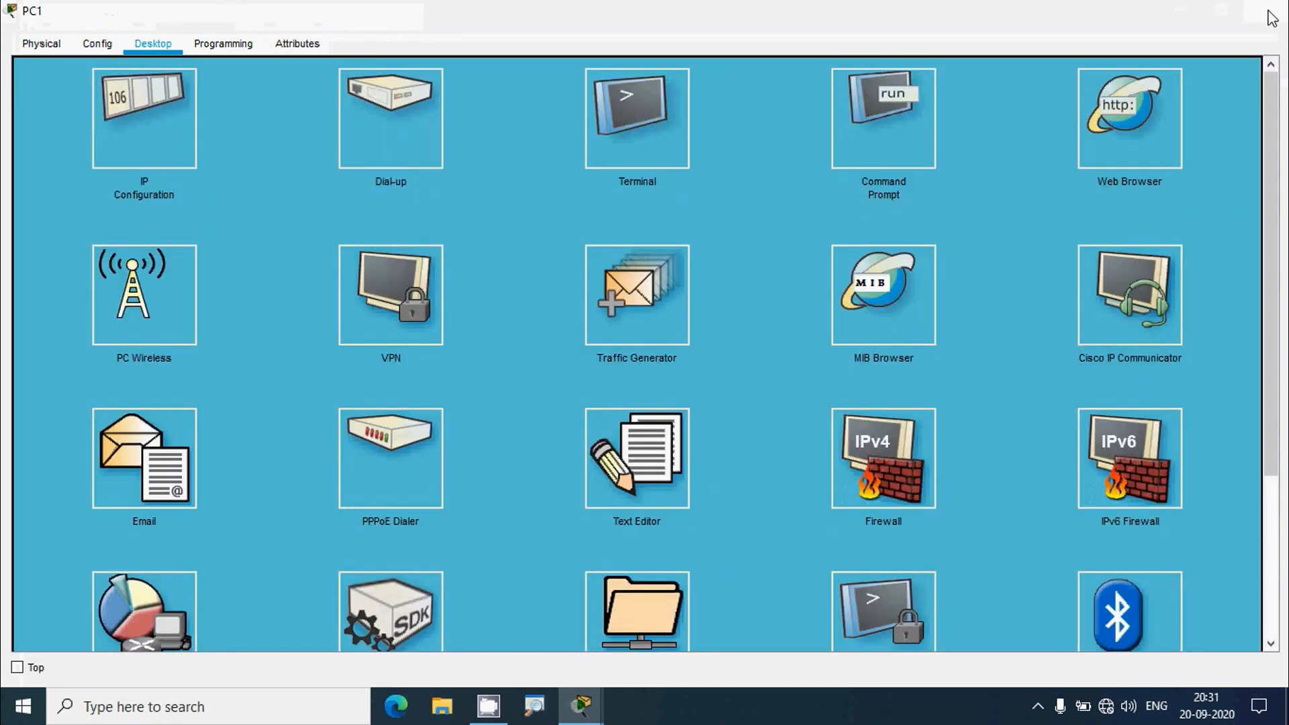
click(1269, 12)
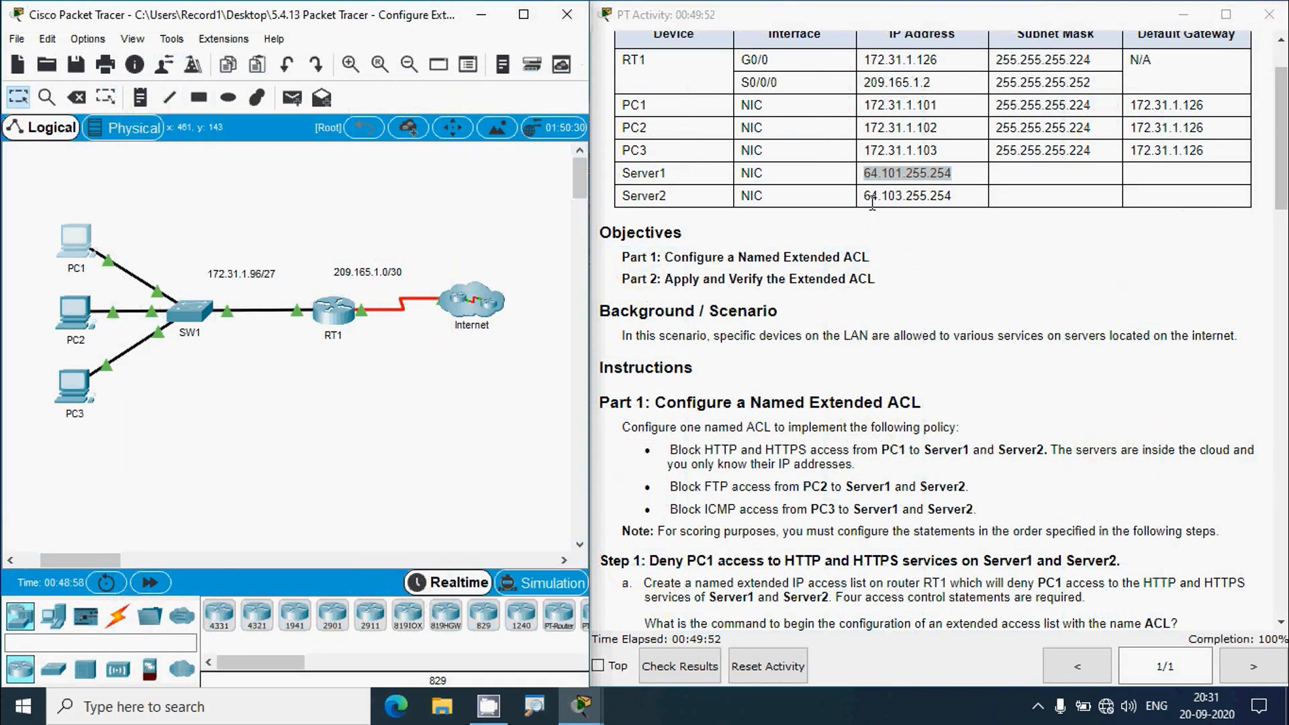
drag(865, 195, 953, 198)
key(ctrl+c)
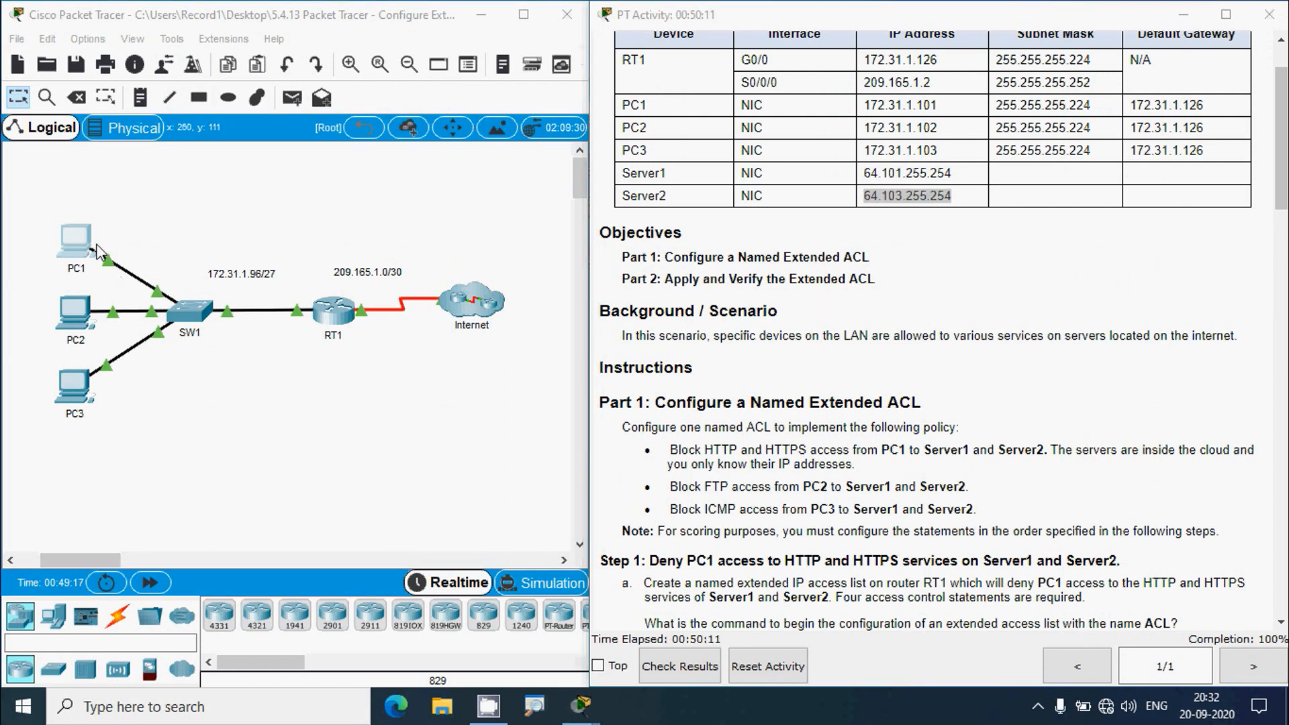
click(77, 242)
click(843, 87)
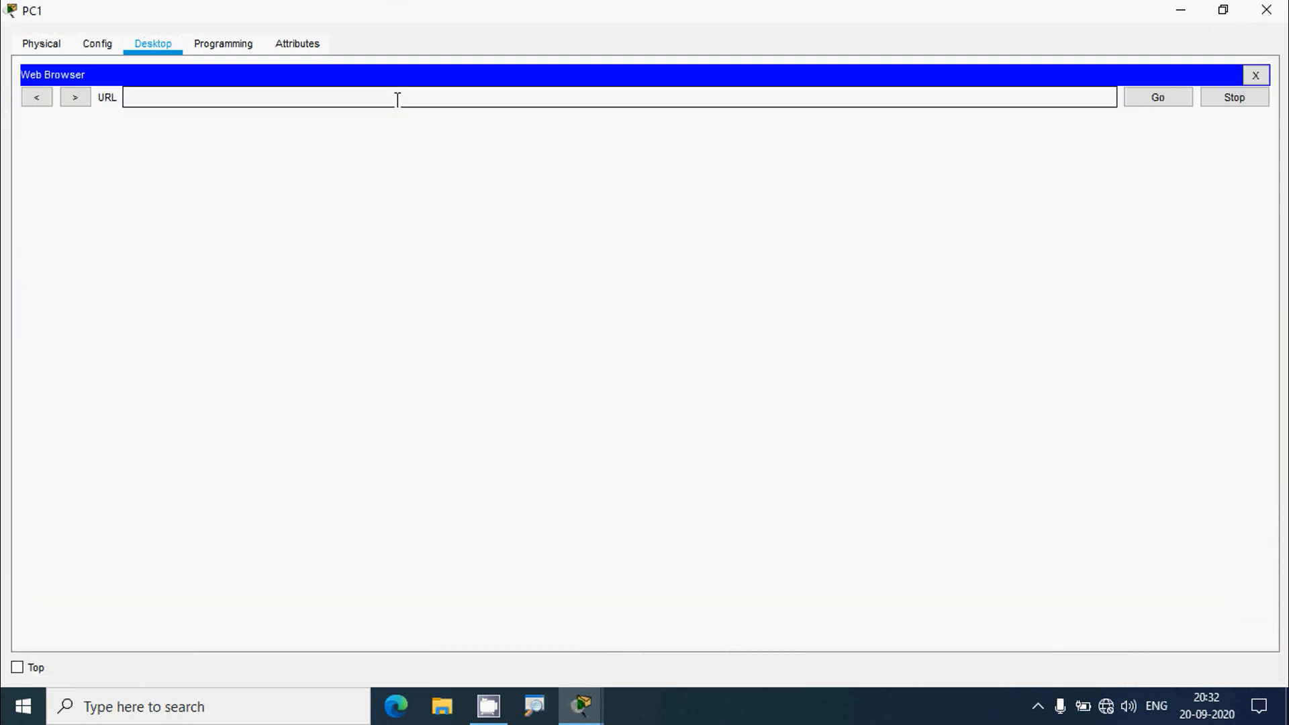
key(ctrl+v)
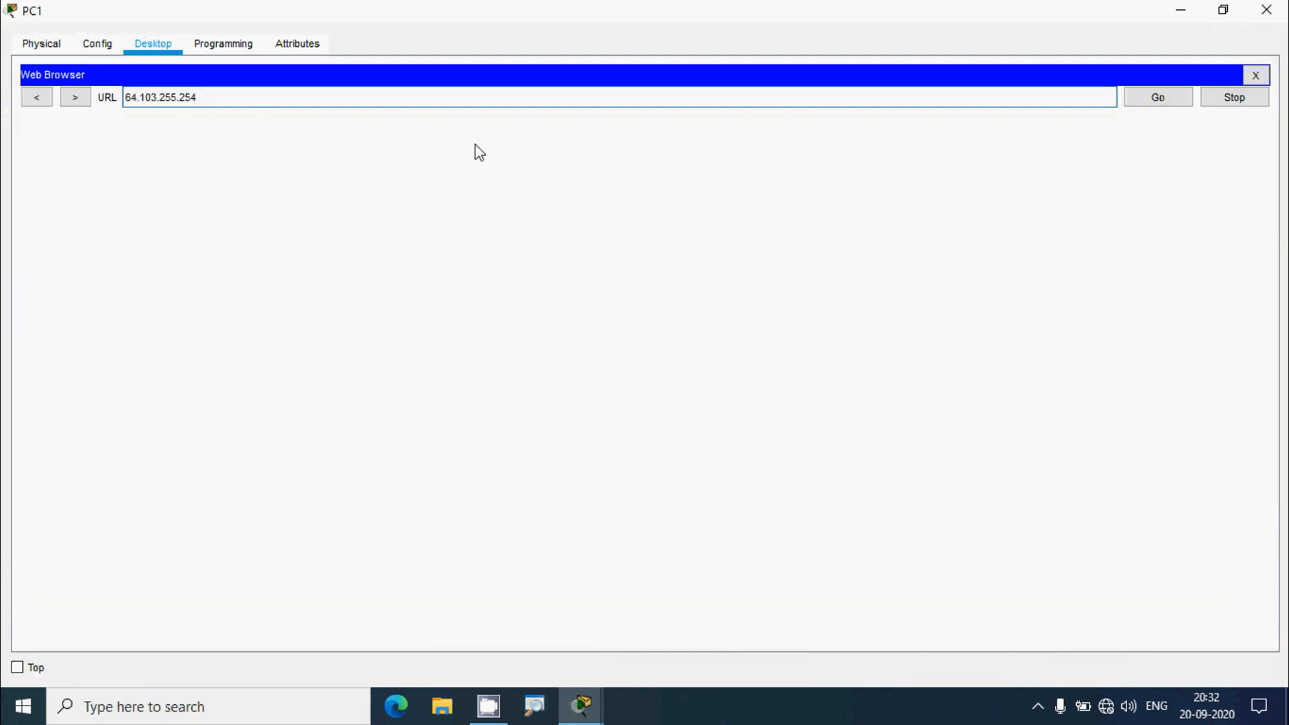
click(1157, 98)
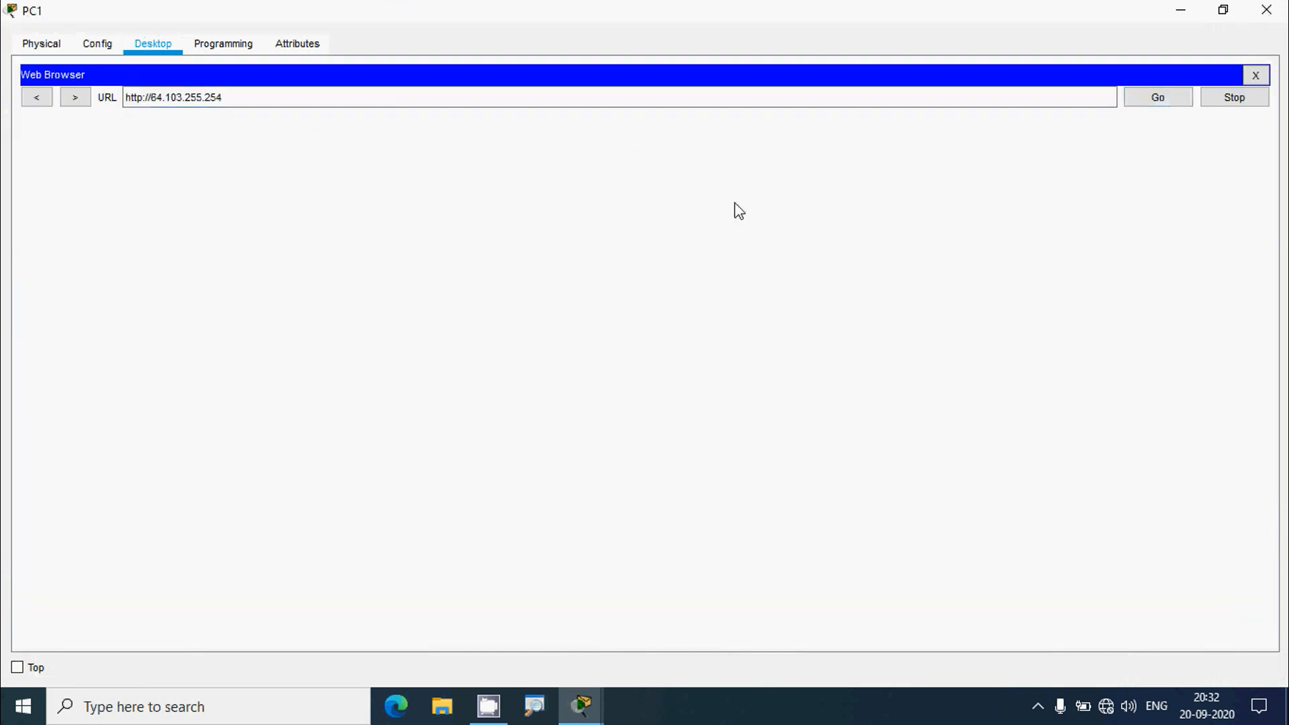
click(1151, 99)
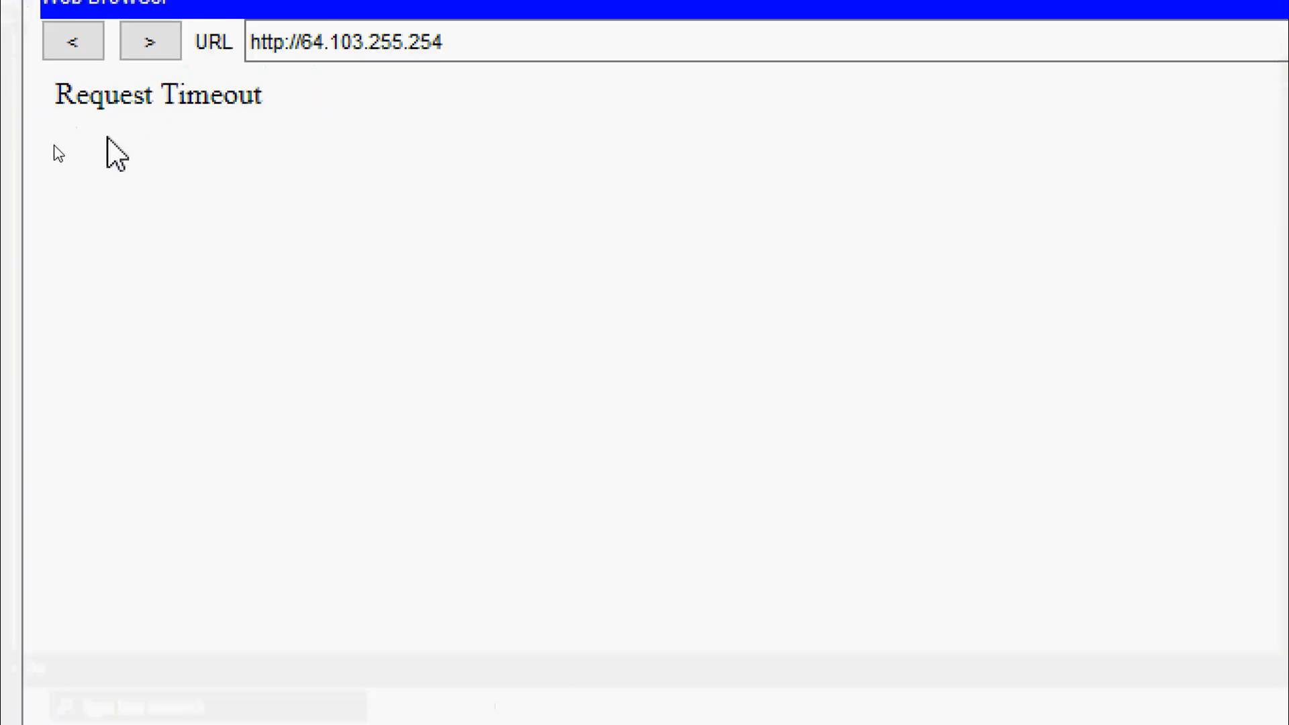
click(237, 100)
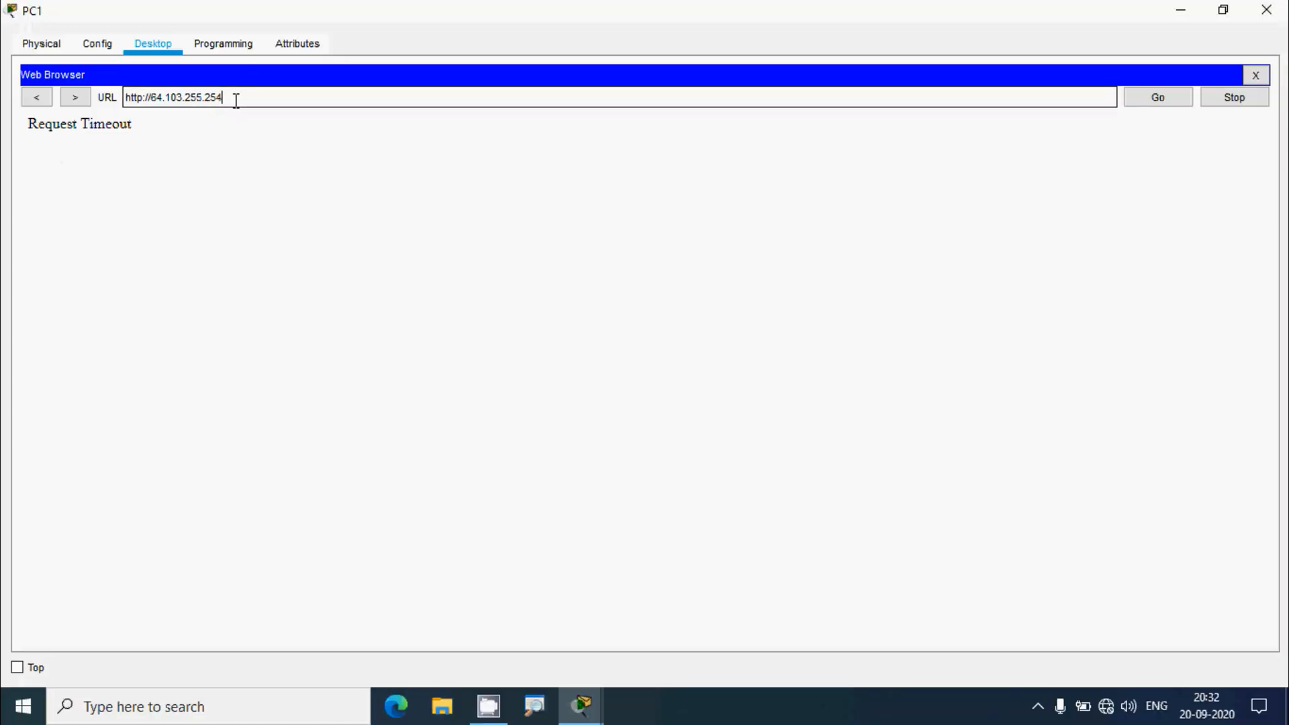
drag(237, 99, 102, 84)
key(ctrl+c)
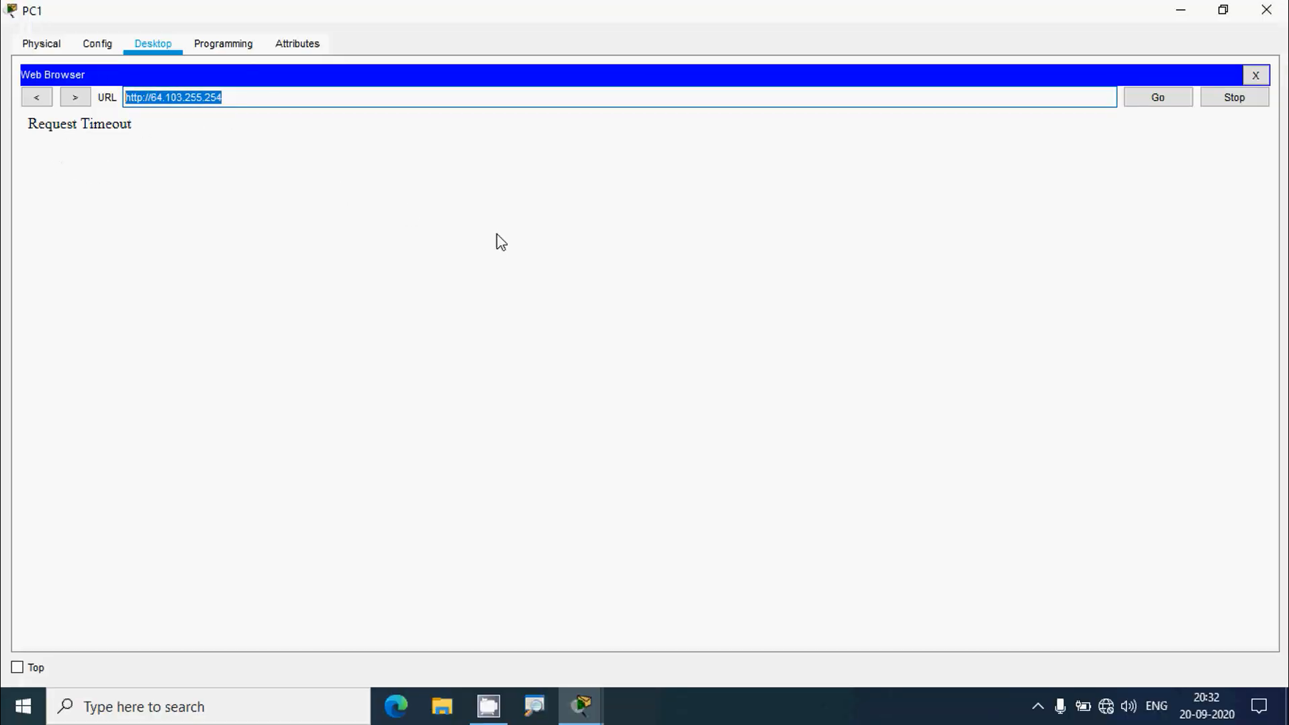
click(1256, 76)
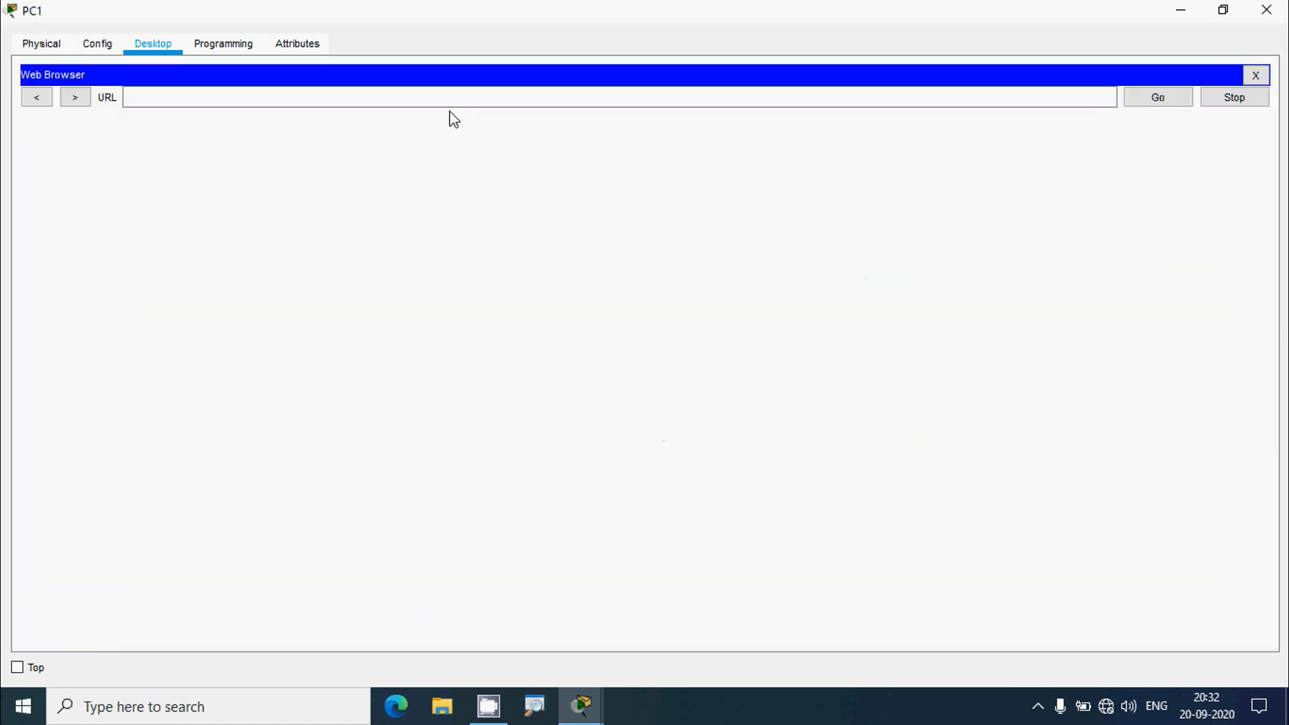
click(449, 101)
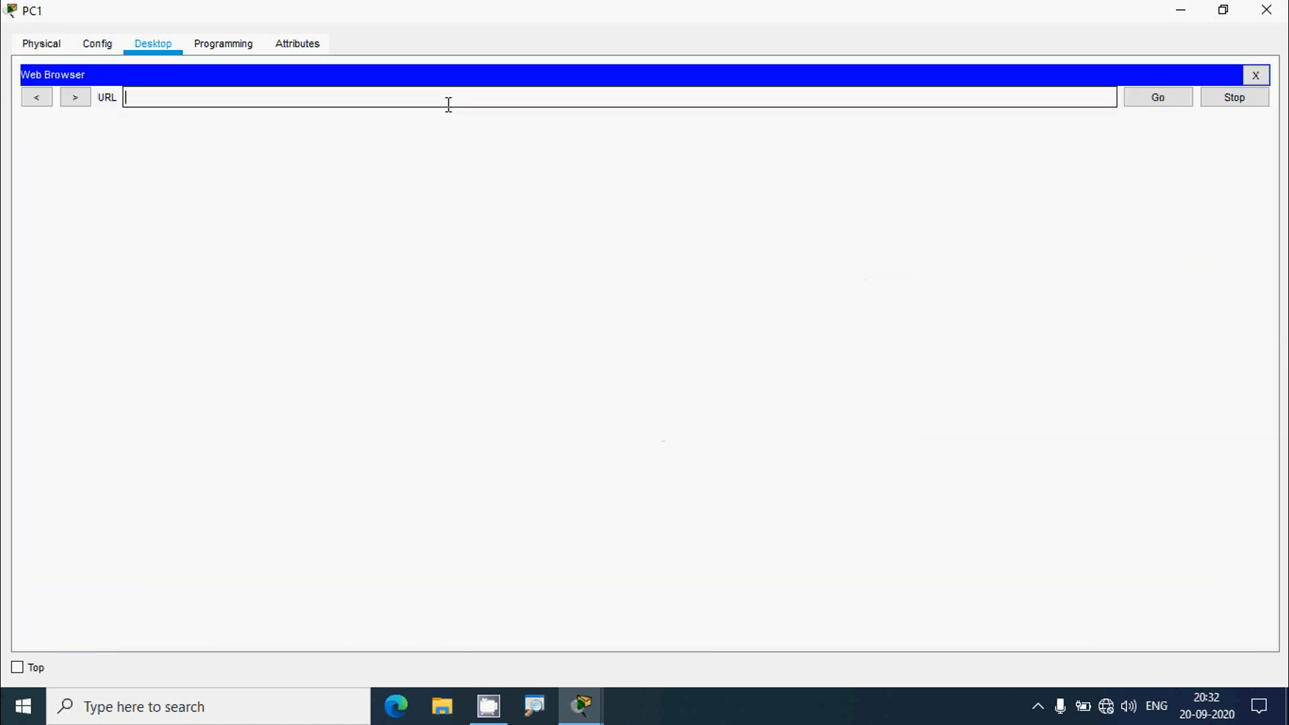
key(ctrl+v)
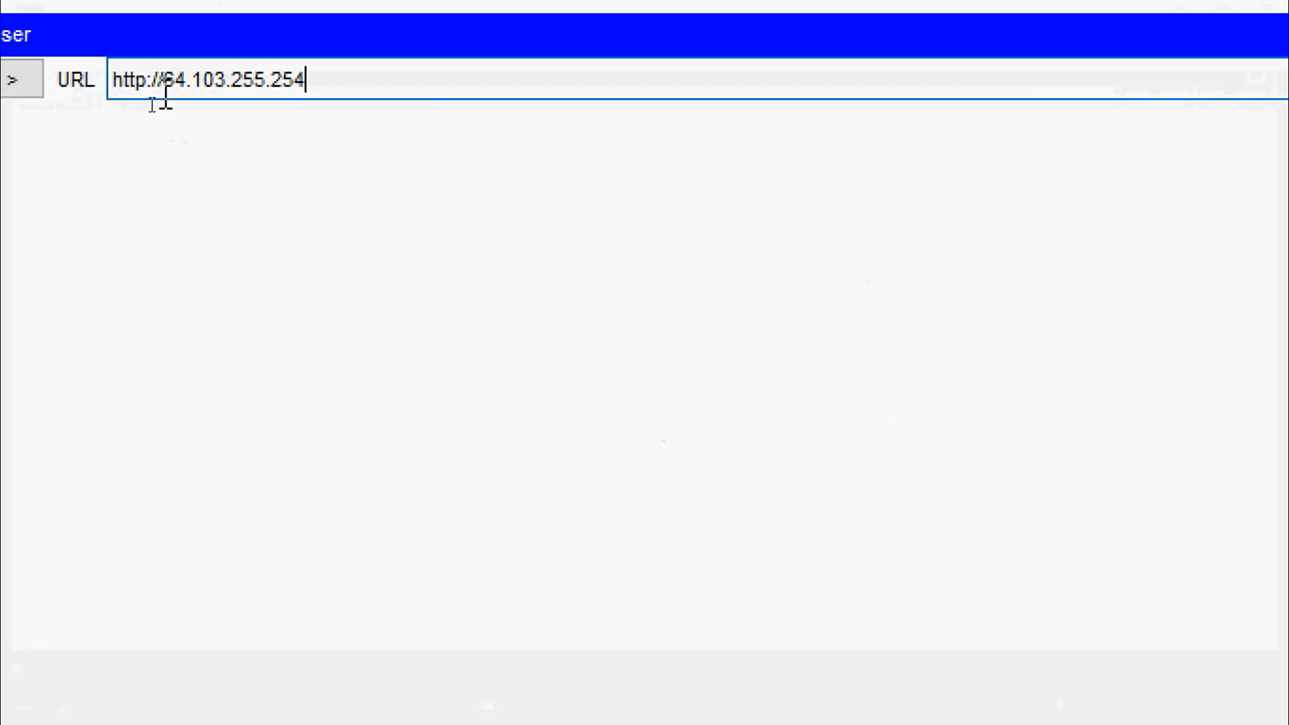
click(166, 89)
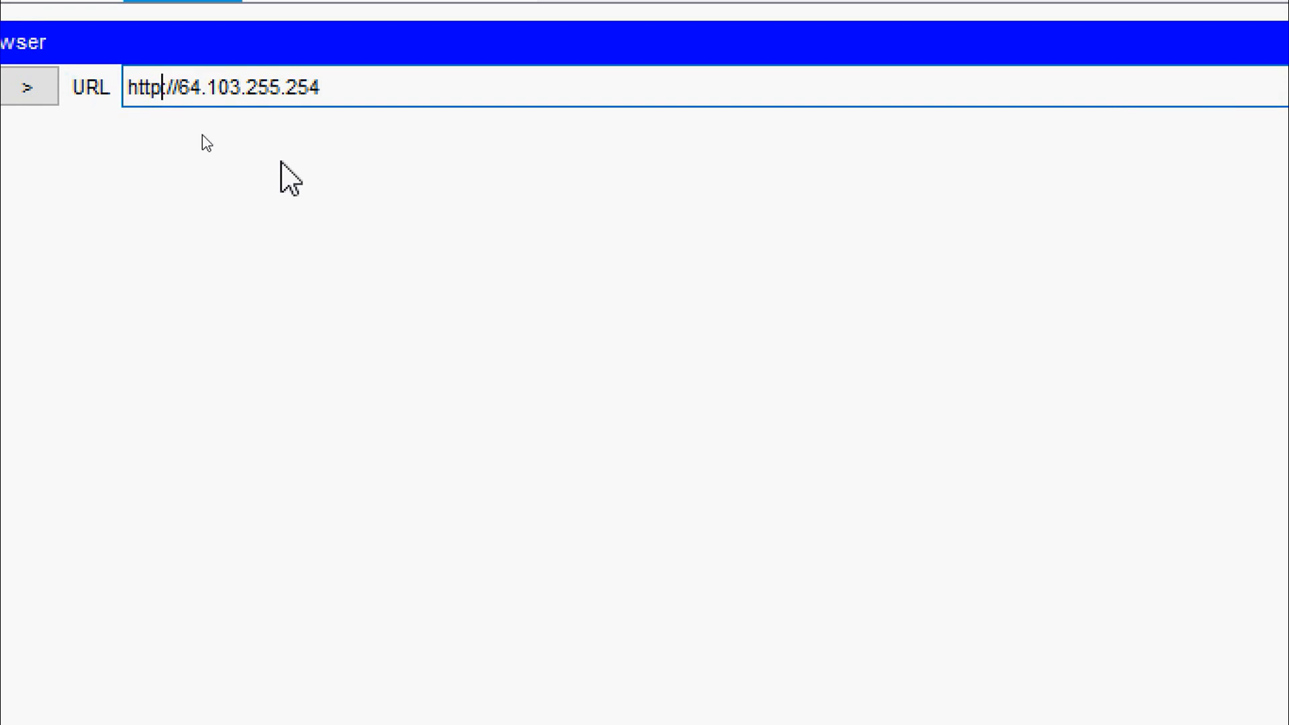
text(s)
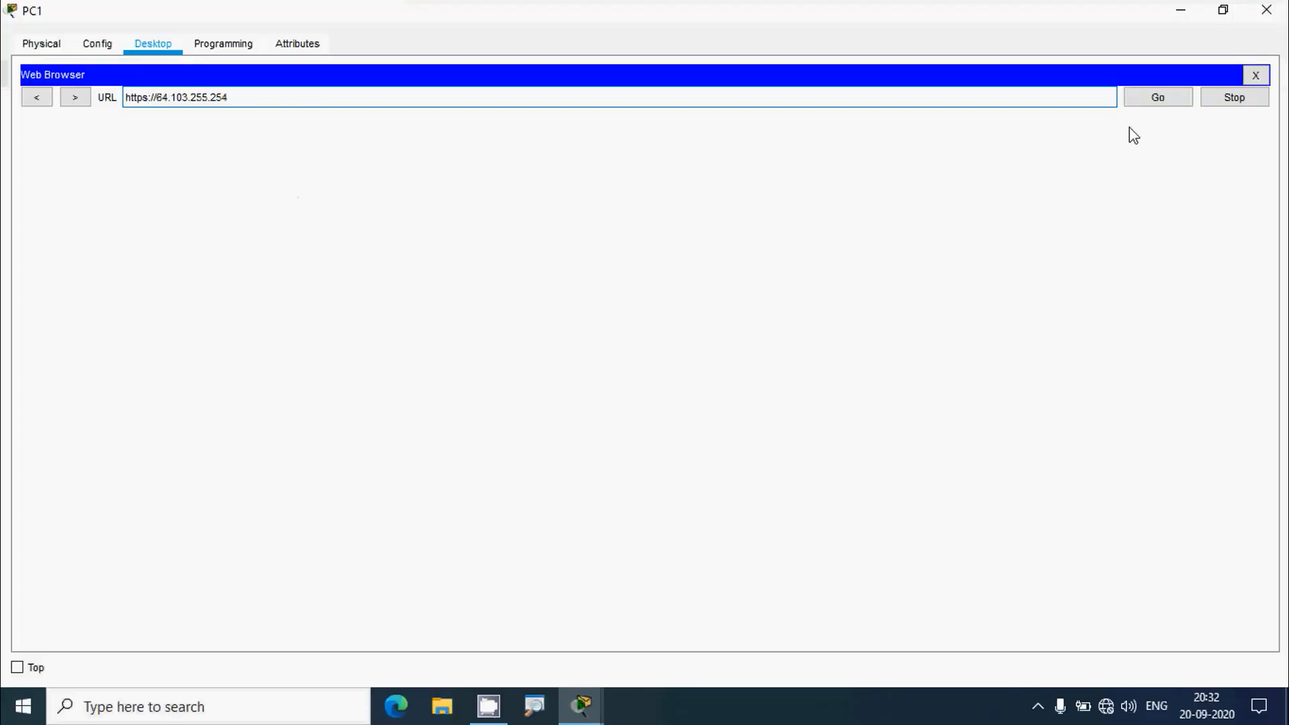
click(1159, 101)
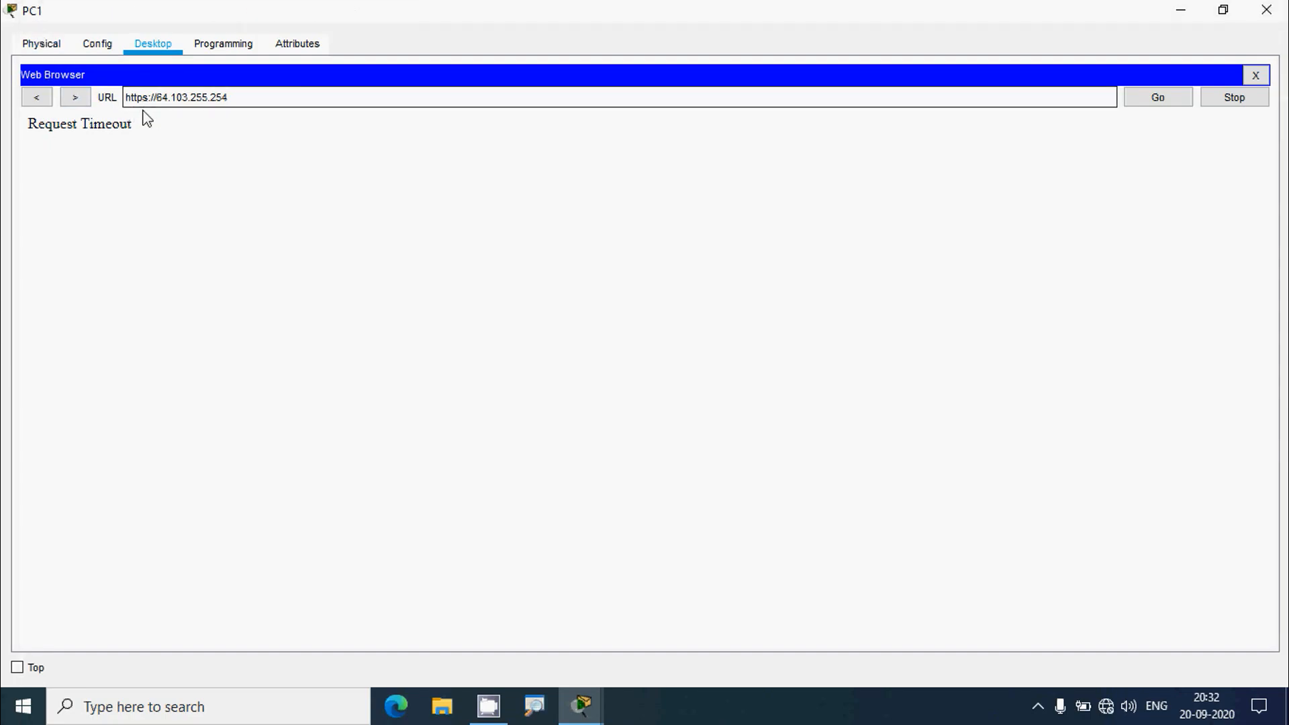
click(1256, 75)
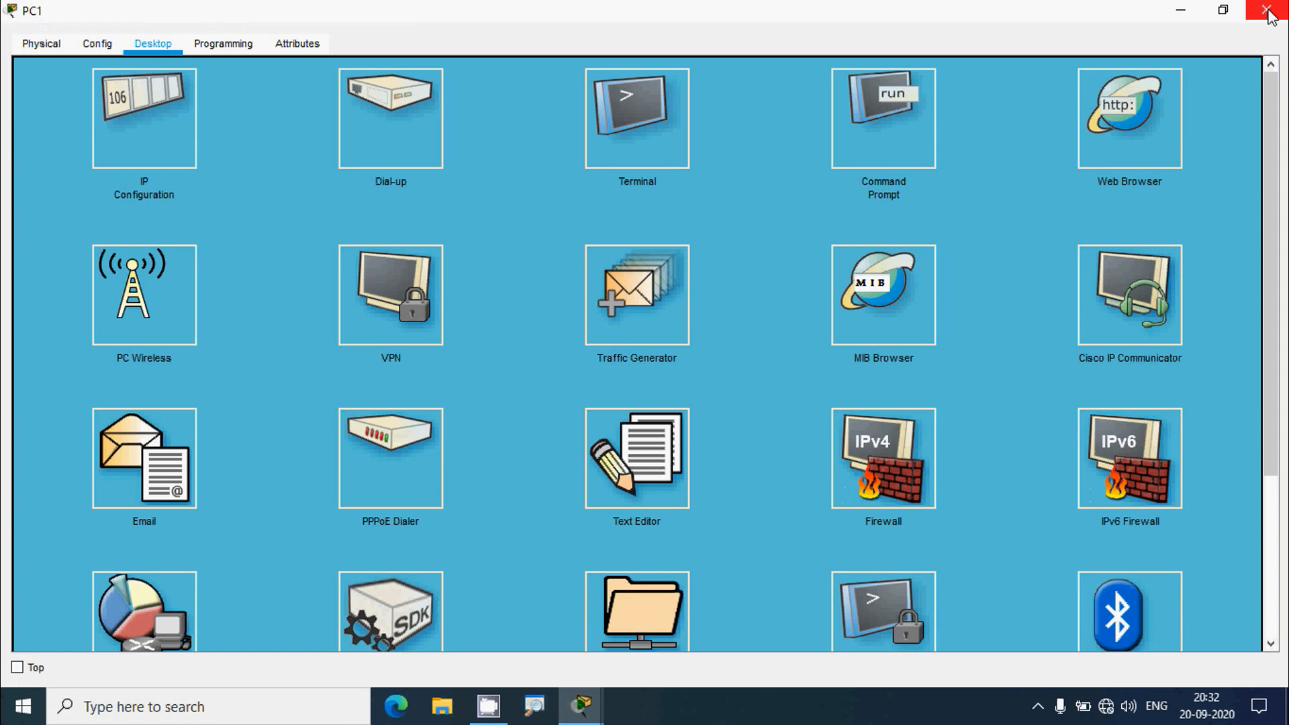
click(1268, 11)
- In RT1's CLI, exit interface and global configuration back to privileged EXEC mode
drag(1280, 191, 1256, 614)
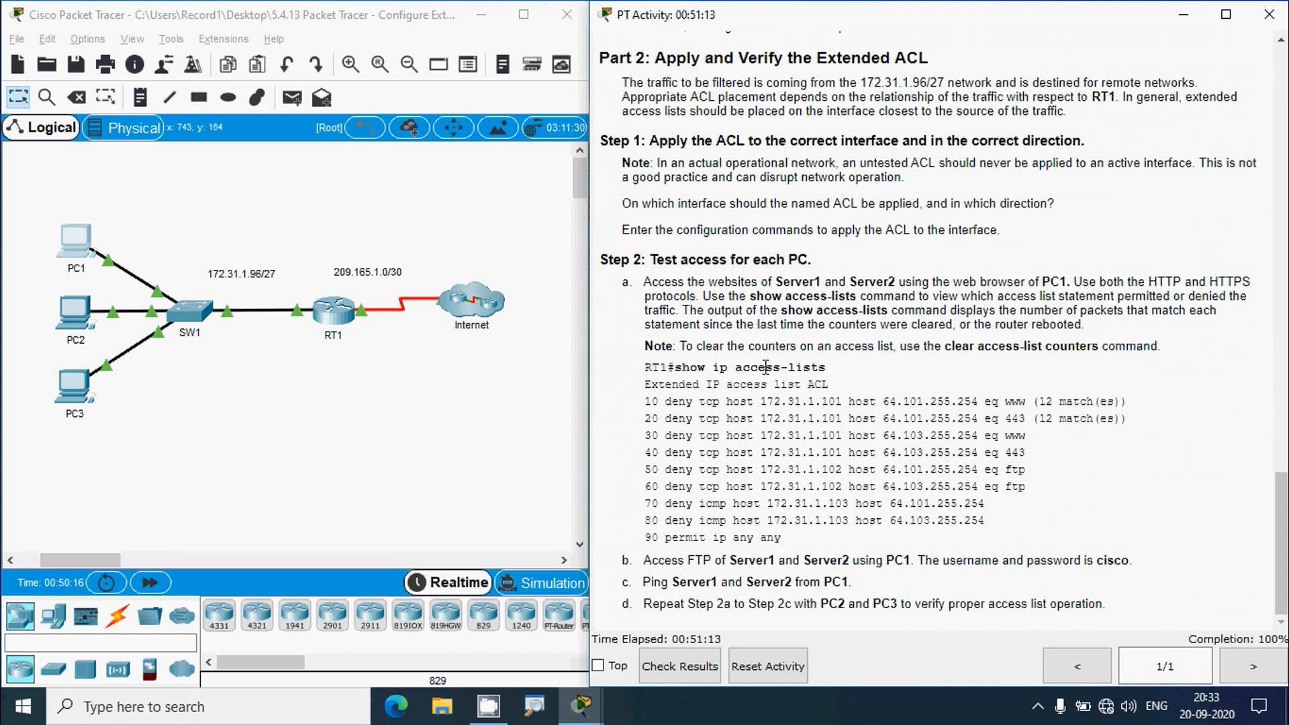
click(336, 315)
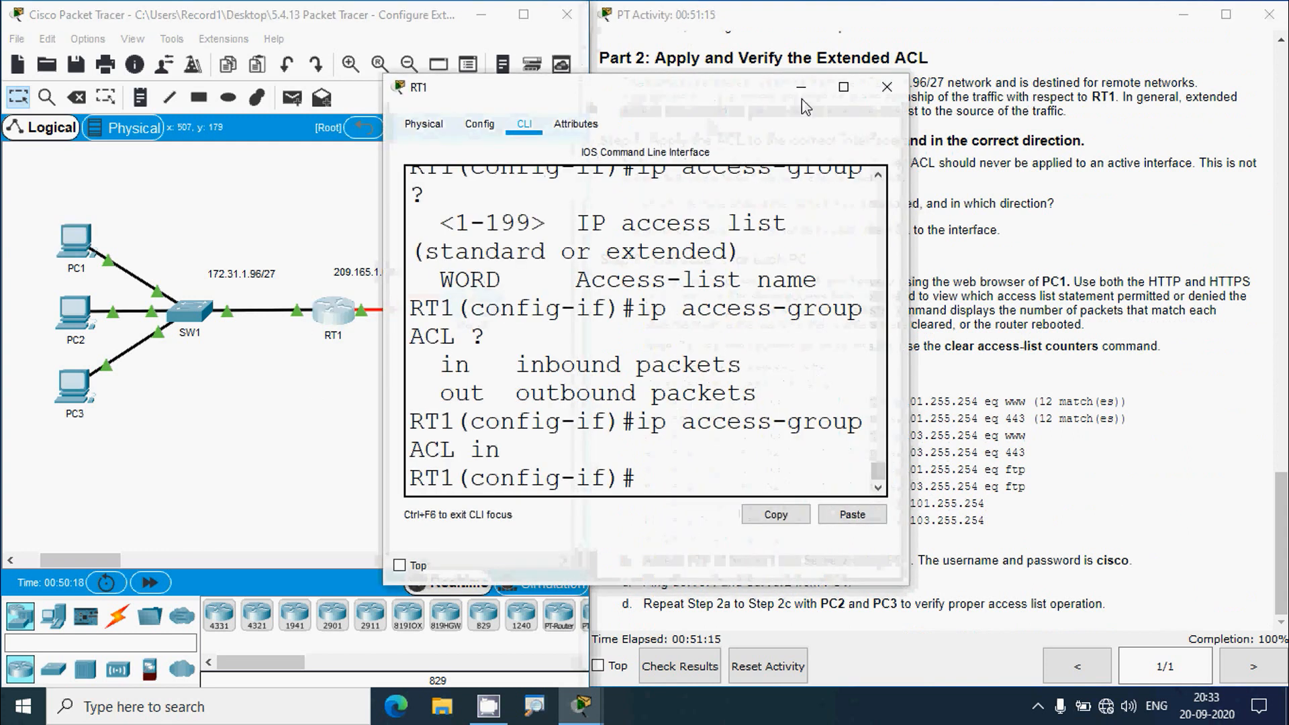
click(843, 87)
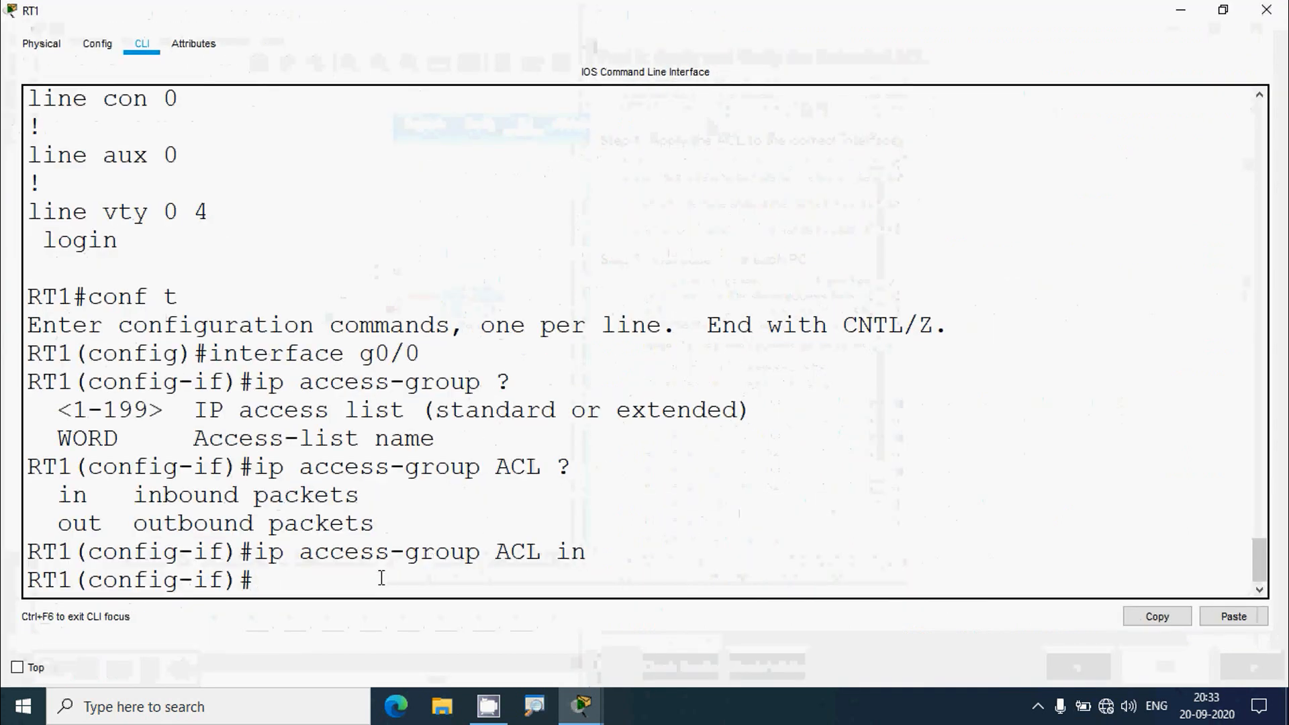
text(exit)
key(Return)
key(Return)
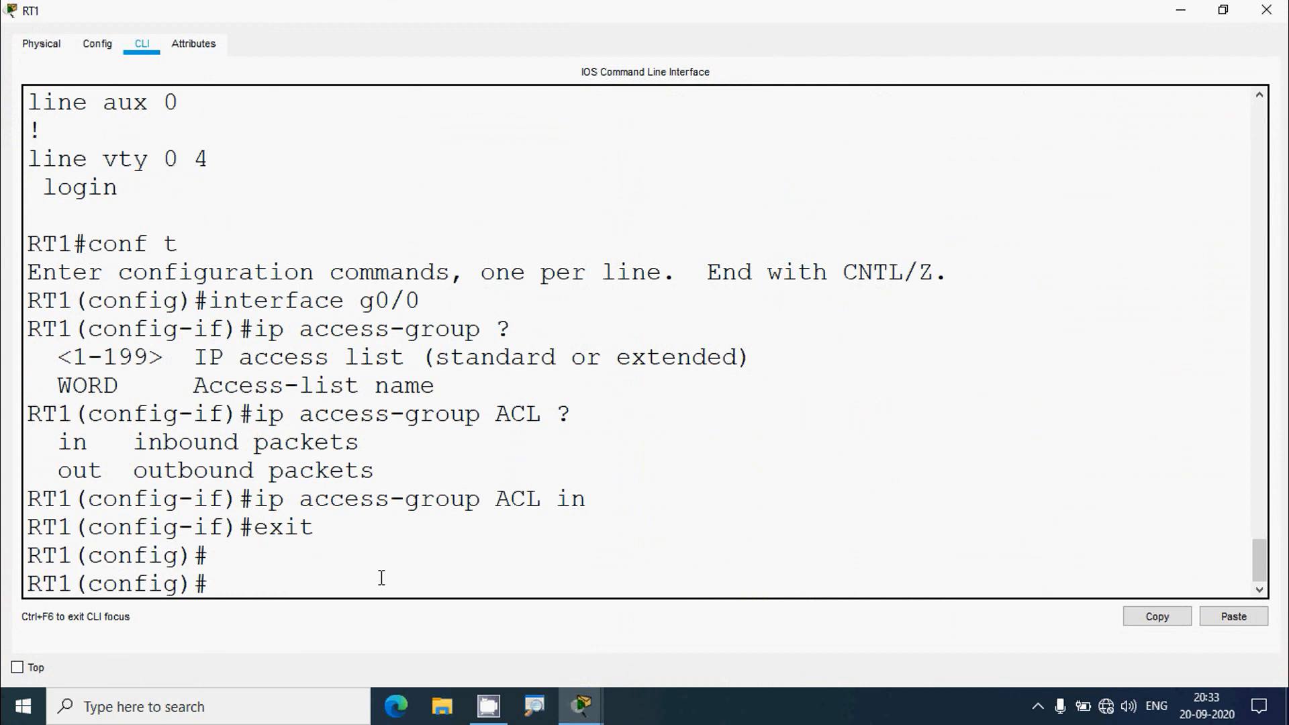
text(exit)
key(Return)
key(Return)
- Run show ip access-lists and highlight the 12 matches on entries 10 through 40
text(show ac)
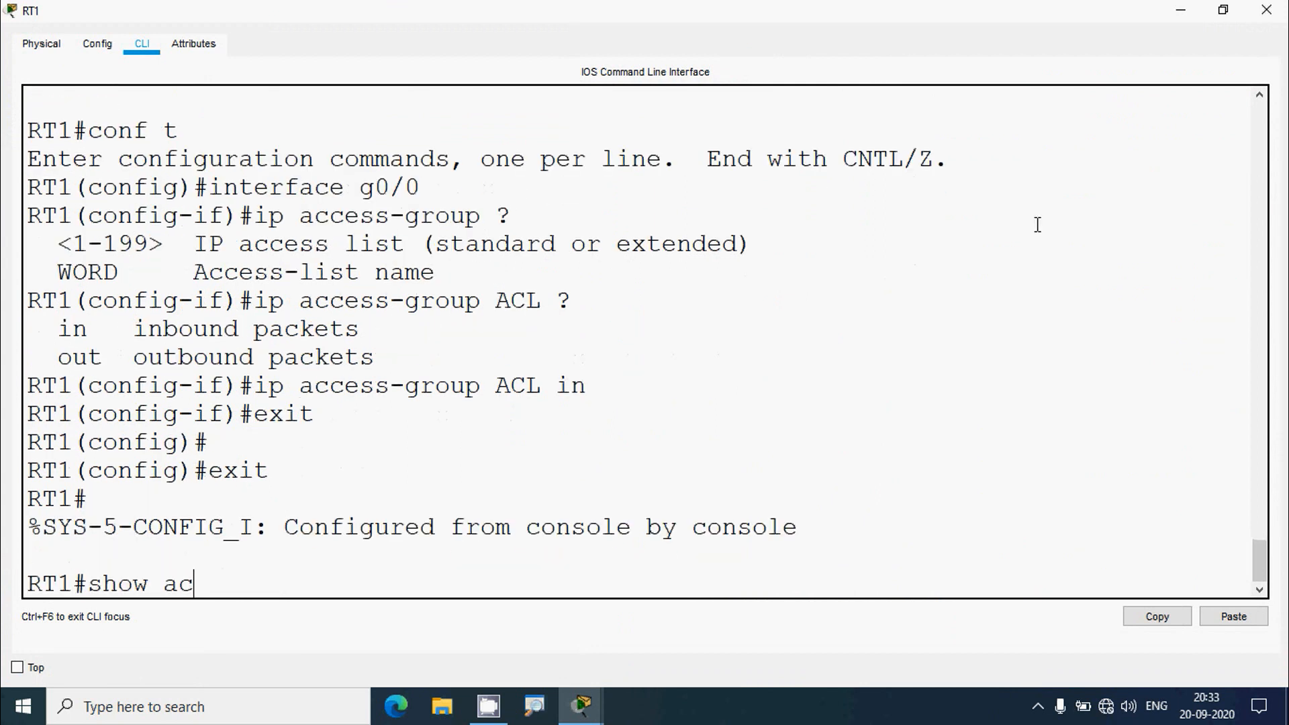
click(1180, 10)
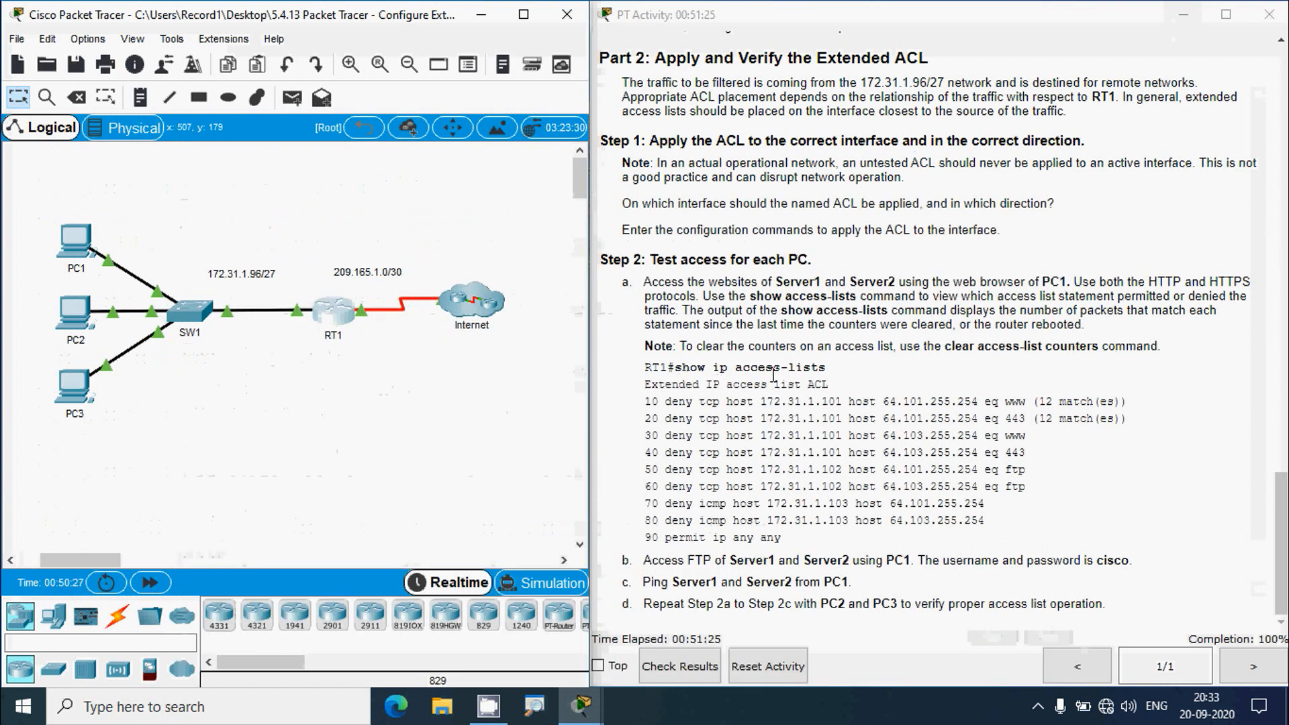
click(344, 314)
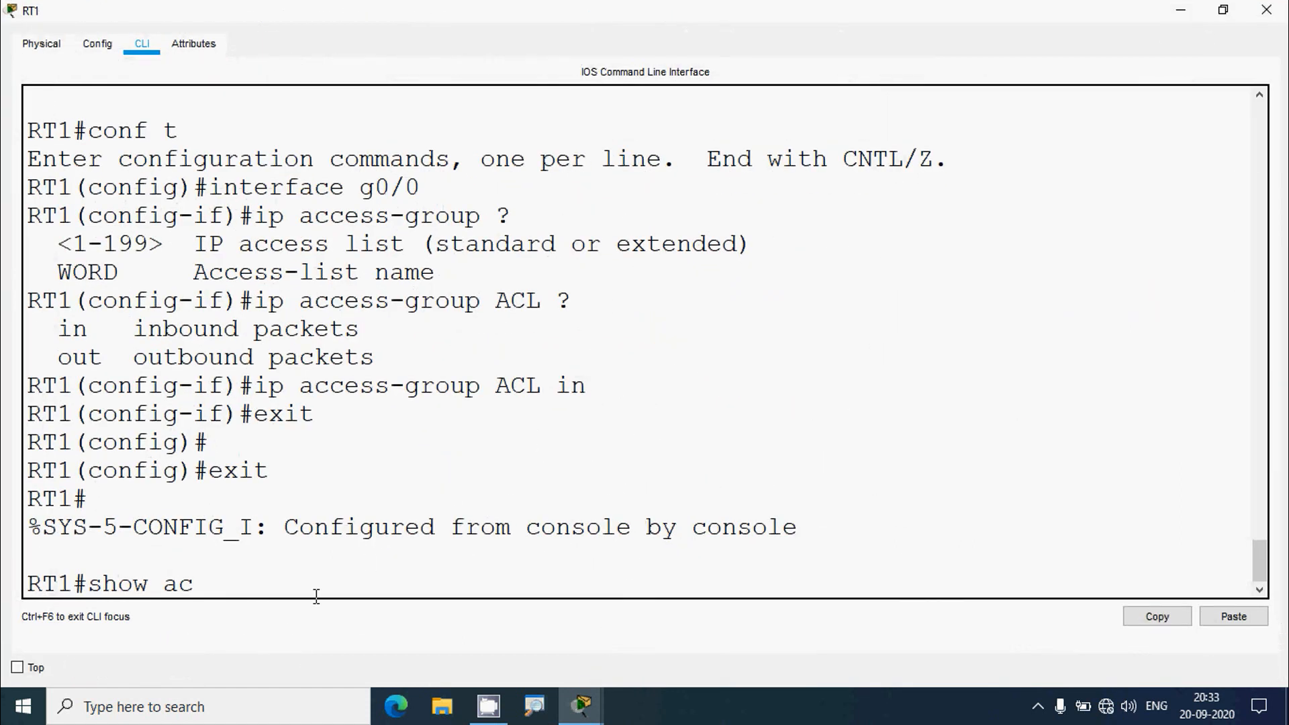
text(show ip access-list)
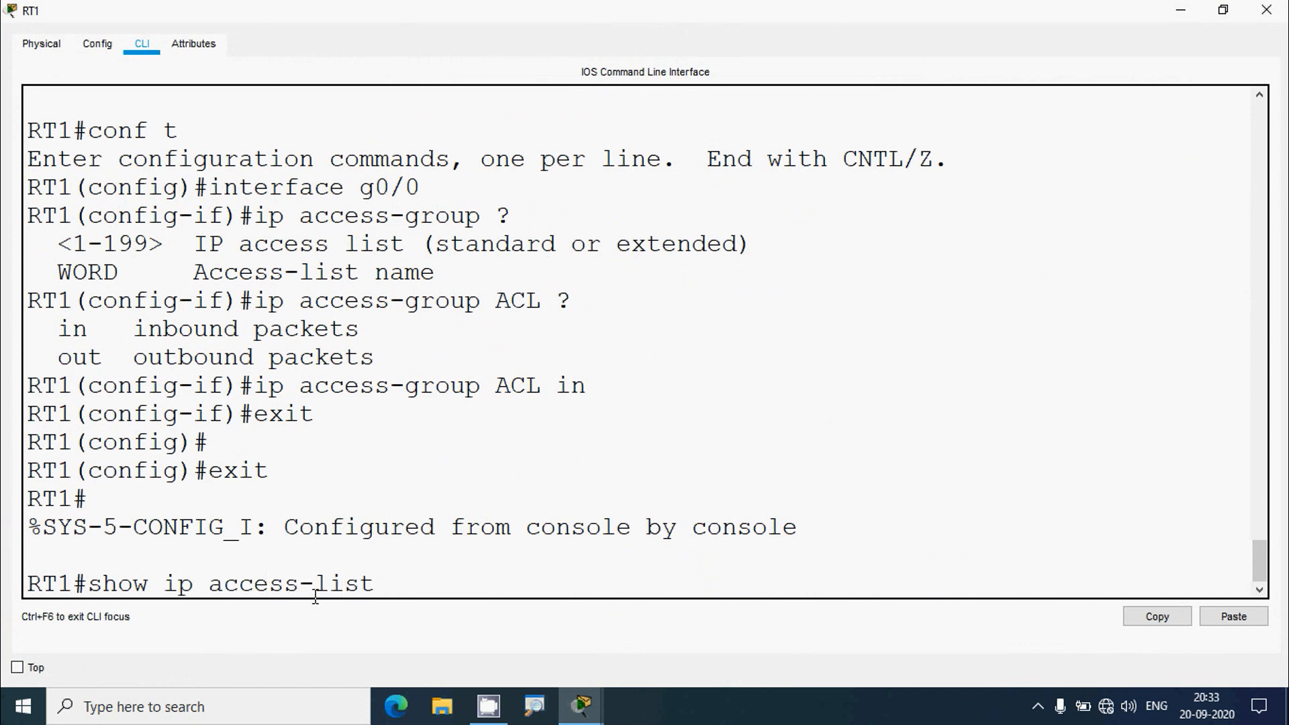
text(s)
key(Return)
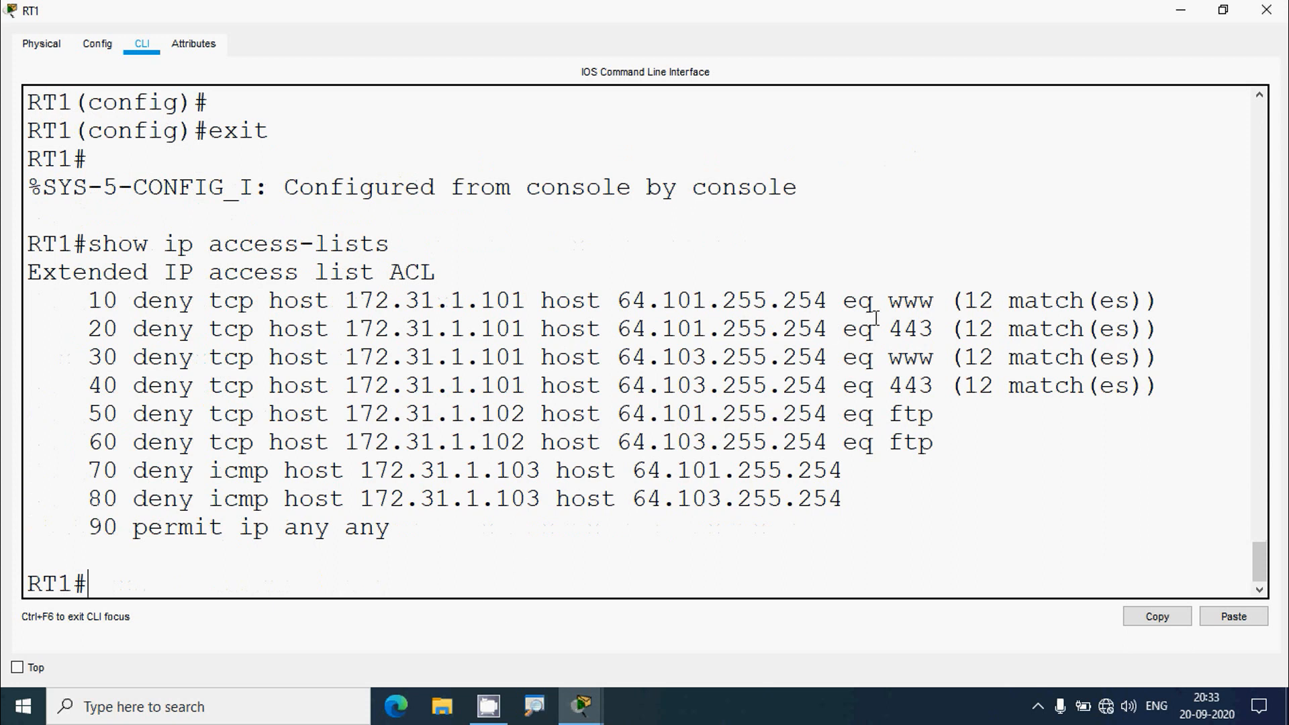
drag(897, 304, 1082, 304)
drag(904, 328, 1099, 329)
drag(890, 357, 1098, 357)
drag(889, 385, 1098, 385)
click(1266, 11)
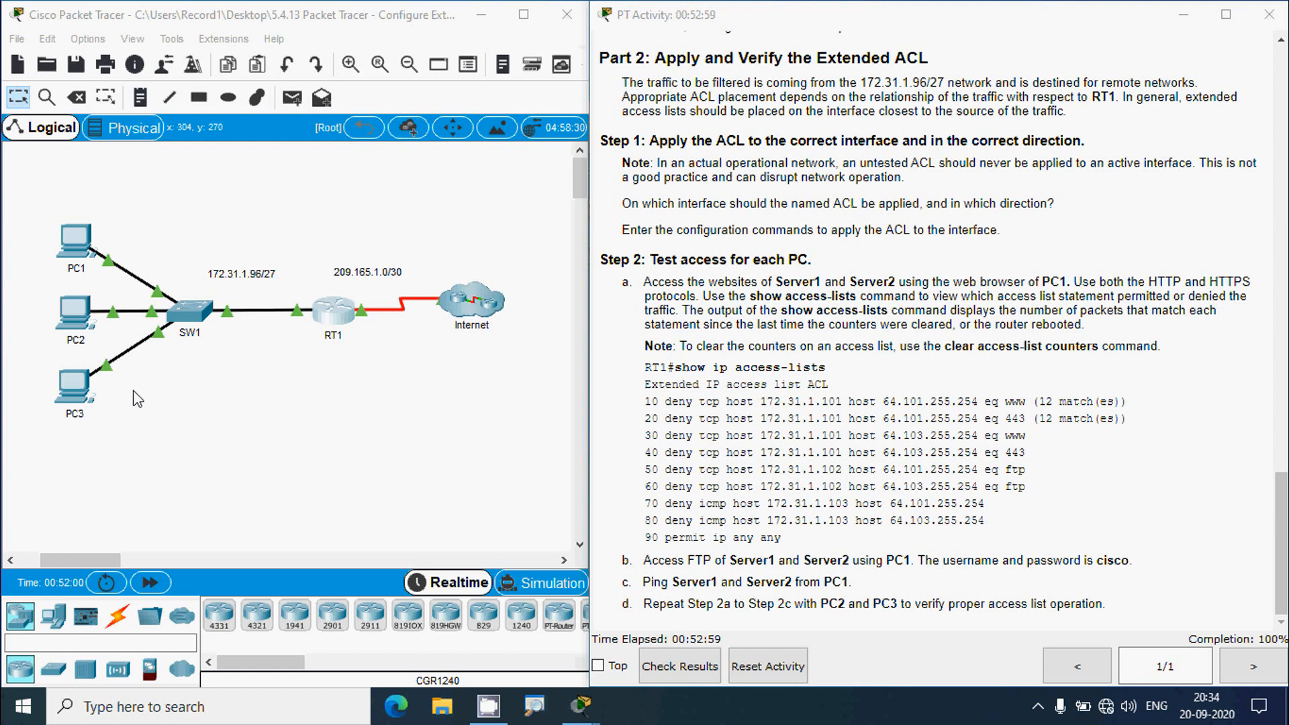
- Select PC2 and PC1 on the topology, then clear the selection
click(71, 312)
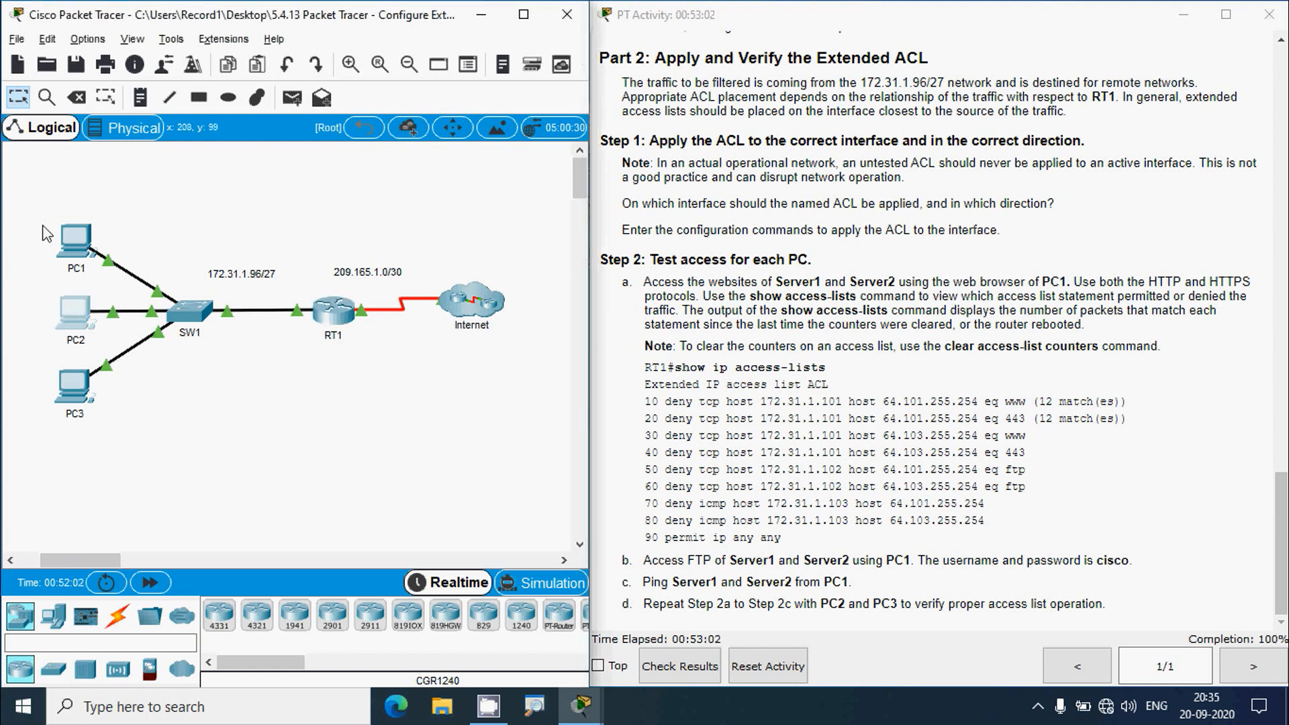
click(90, 258)
drag(40, 206, 90, 260)
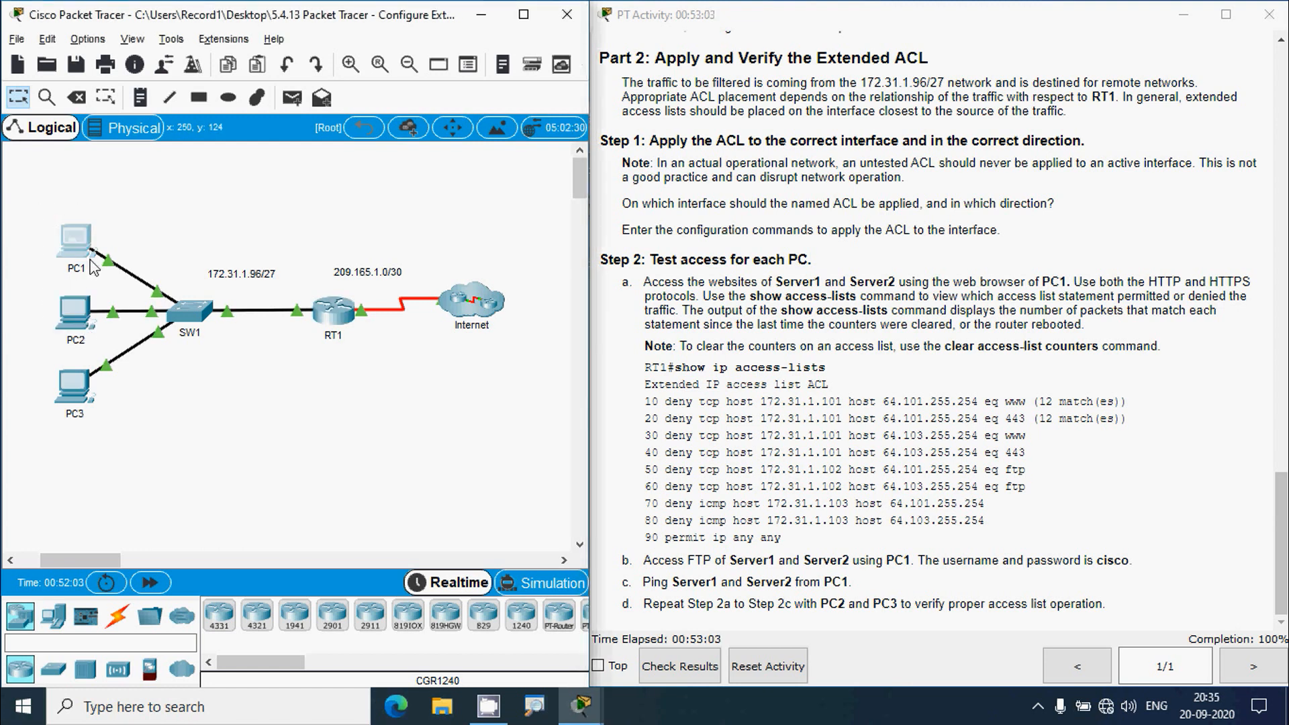
click(155, 199)
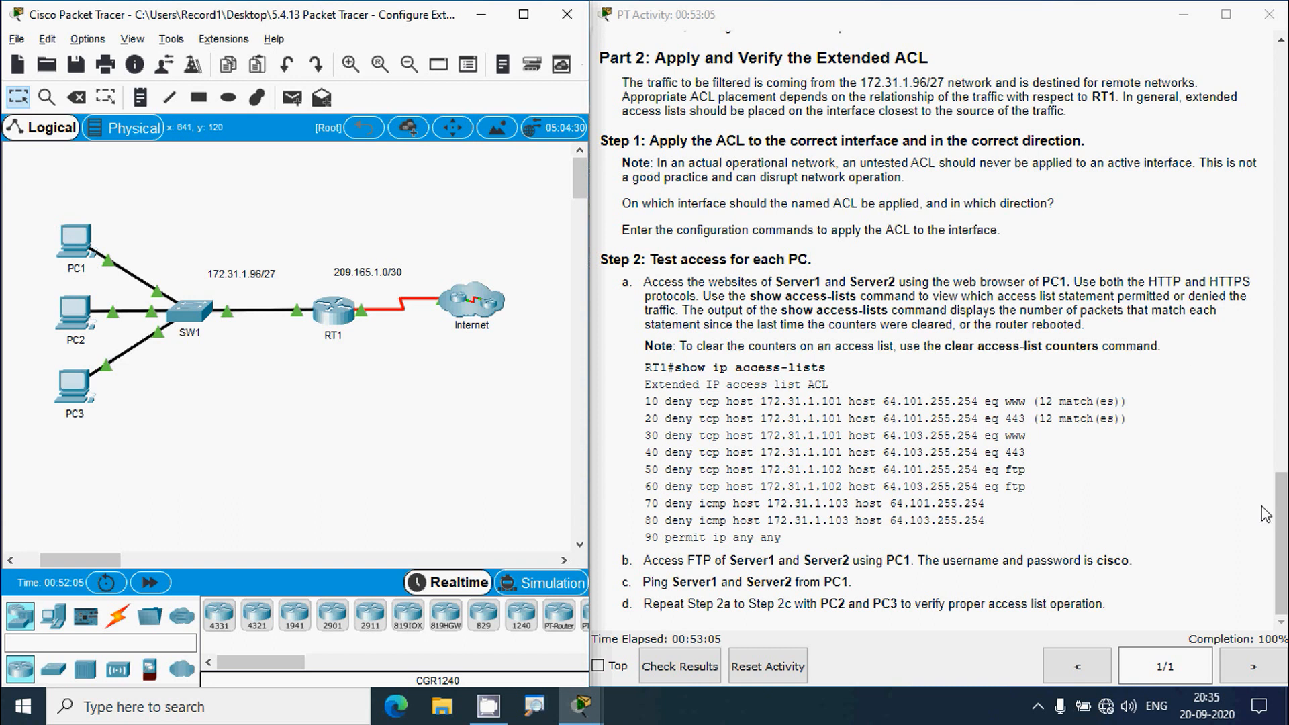
- From PC1's command prompt, FTP to 64.101.255.254 and log in as user cisco with its password
drag(1281, 511, 1283, 74)
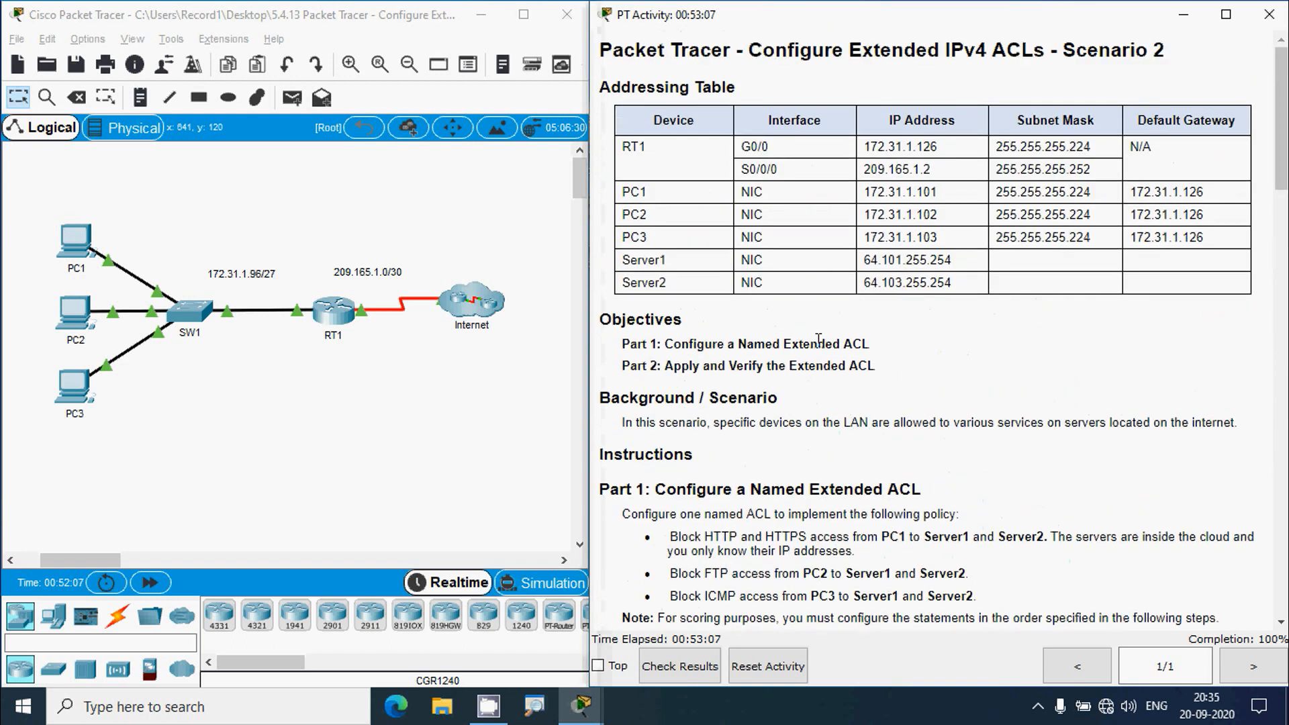
drag(863, 261, 962, 265)
key(ctrl+c)
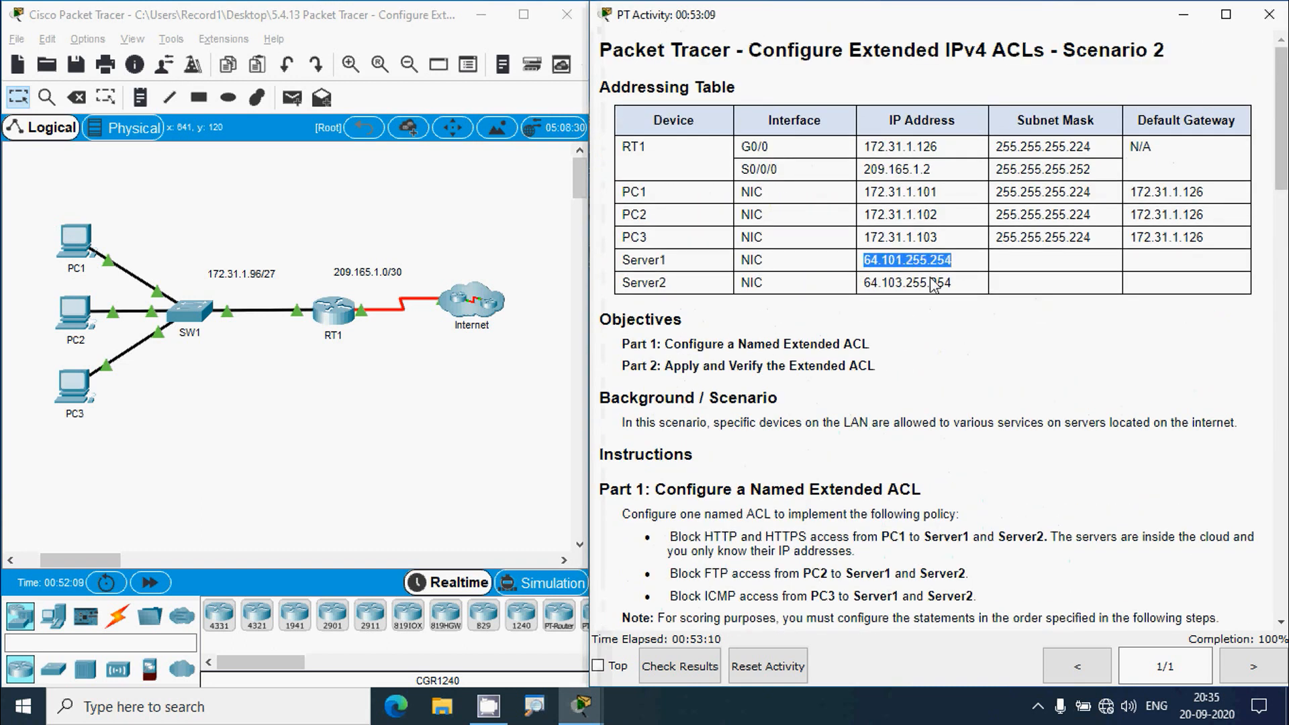
click(75, 249)
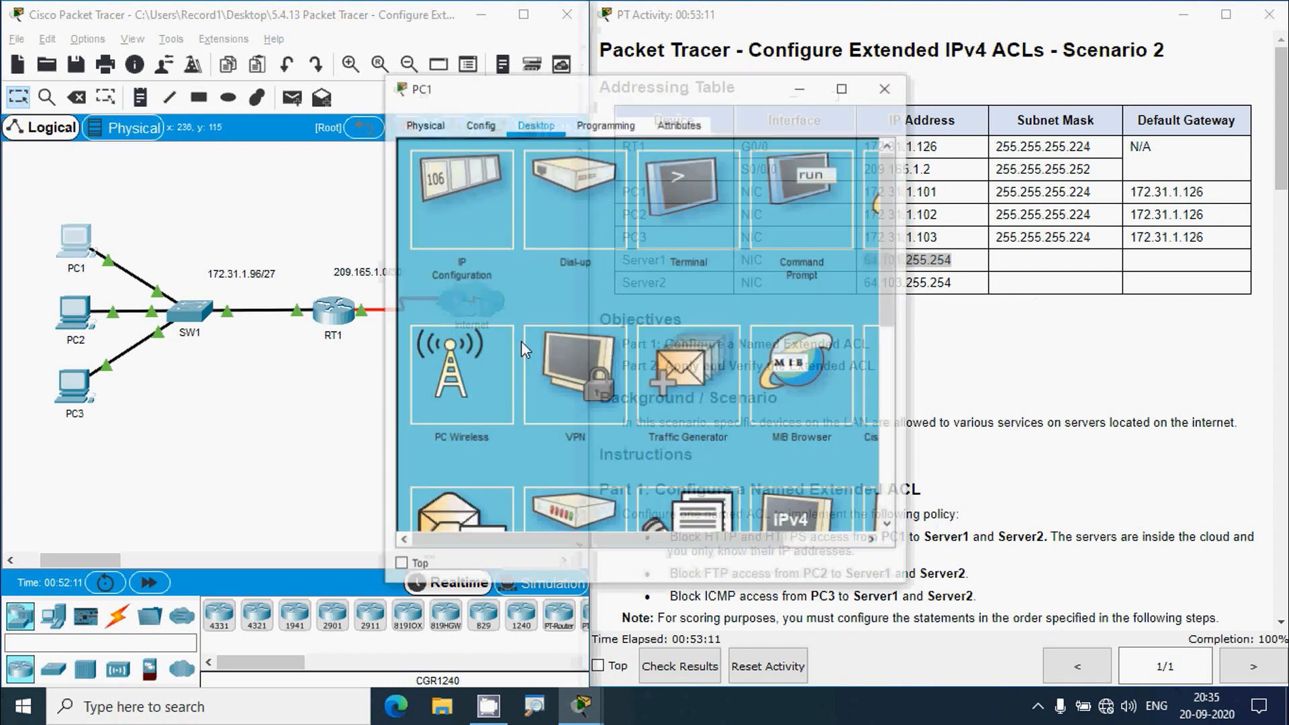
click(796, 239)
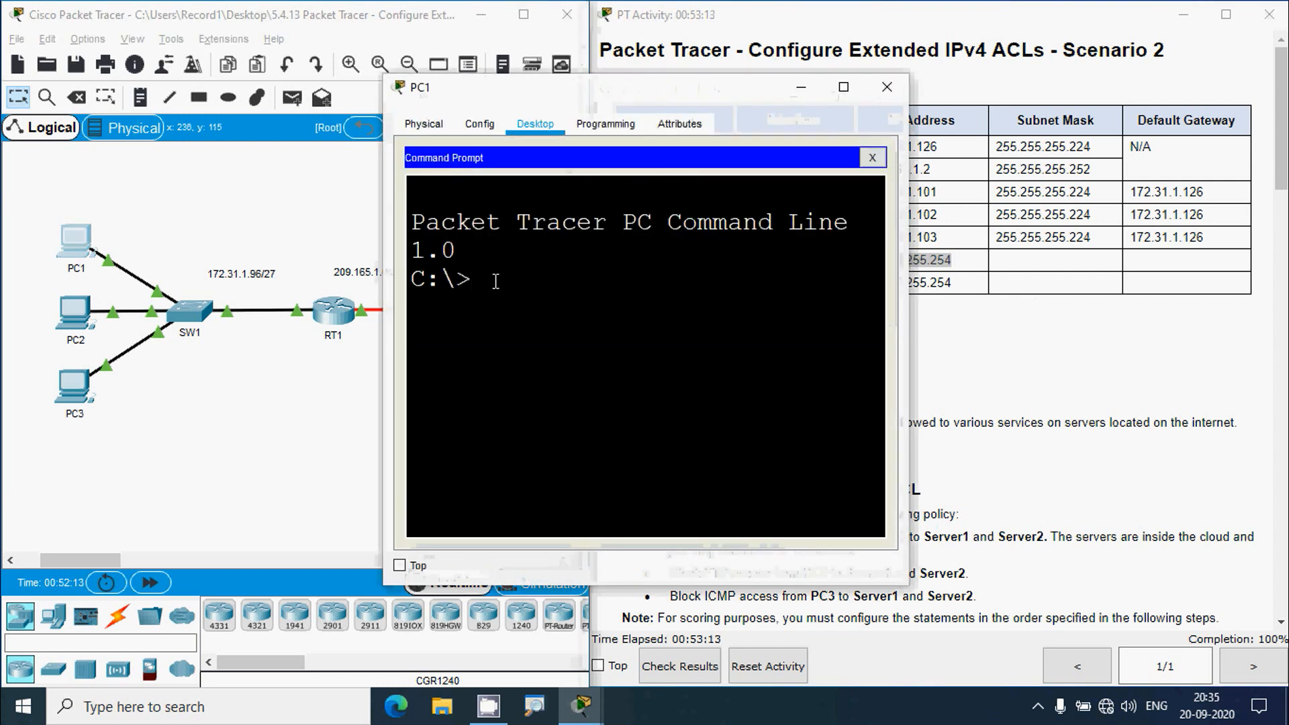
text(ftp)
right_click(552, 275)
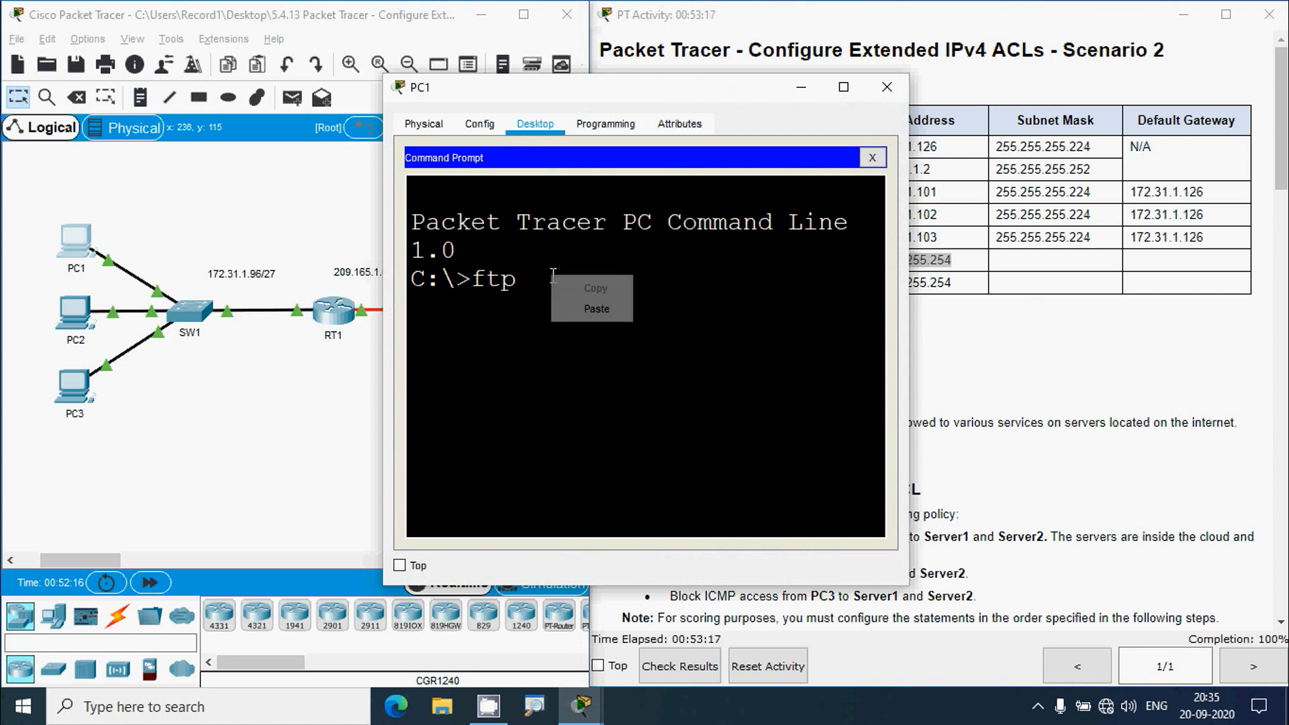
click(584, 309)
key(Return)
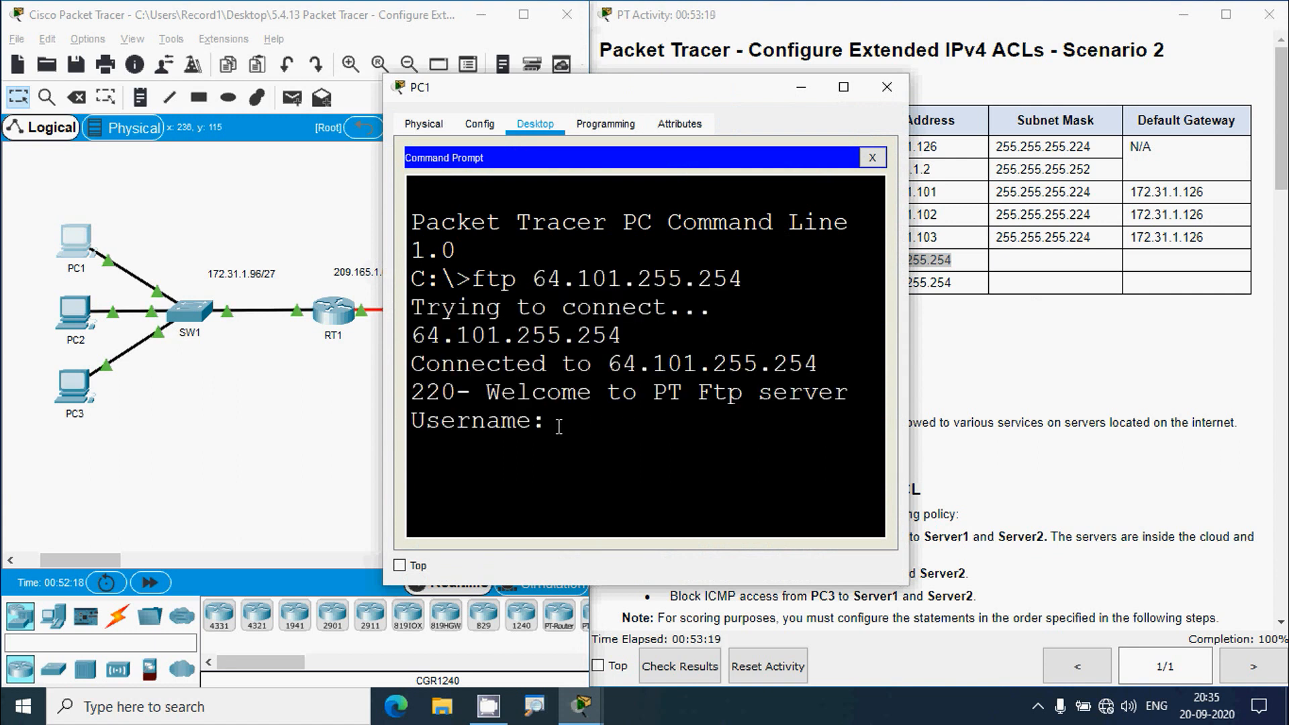
text(cisco)
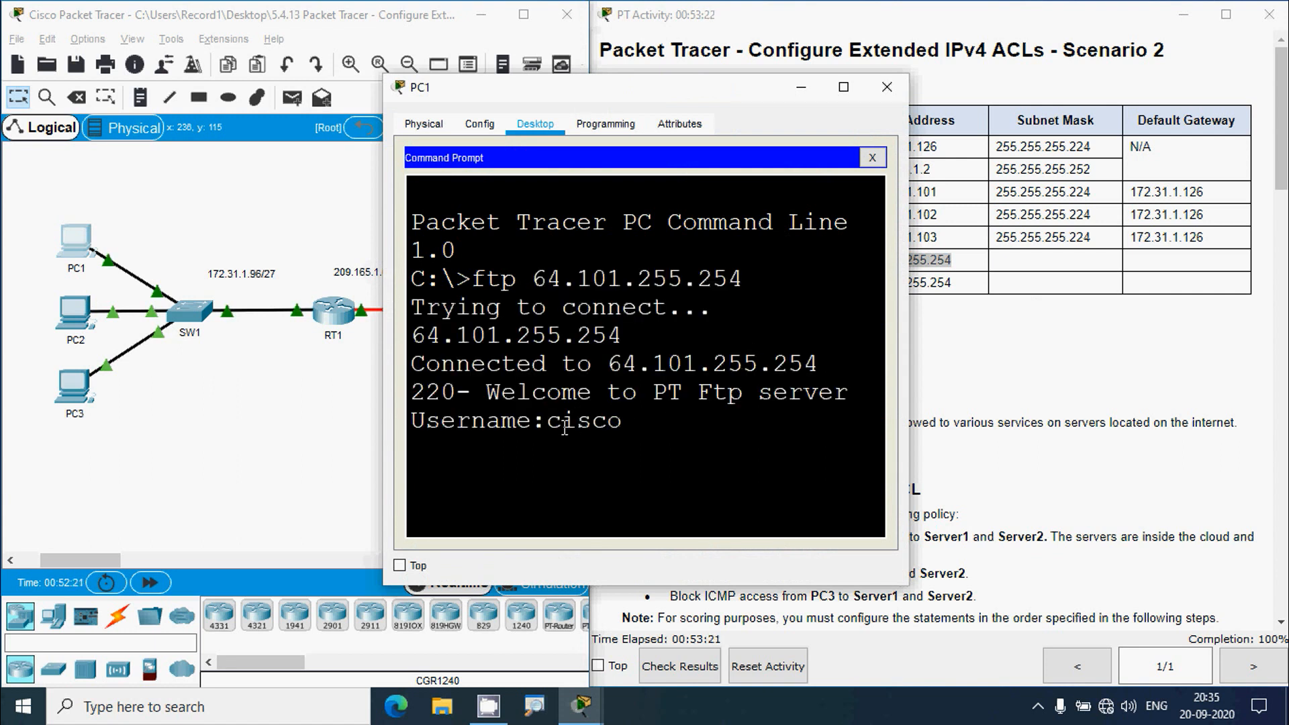
key(Return)
text(cisco)
key(Return)
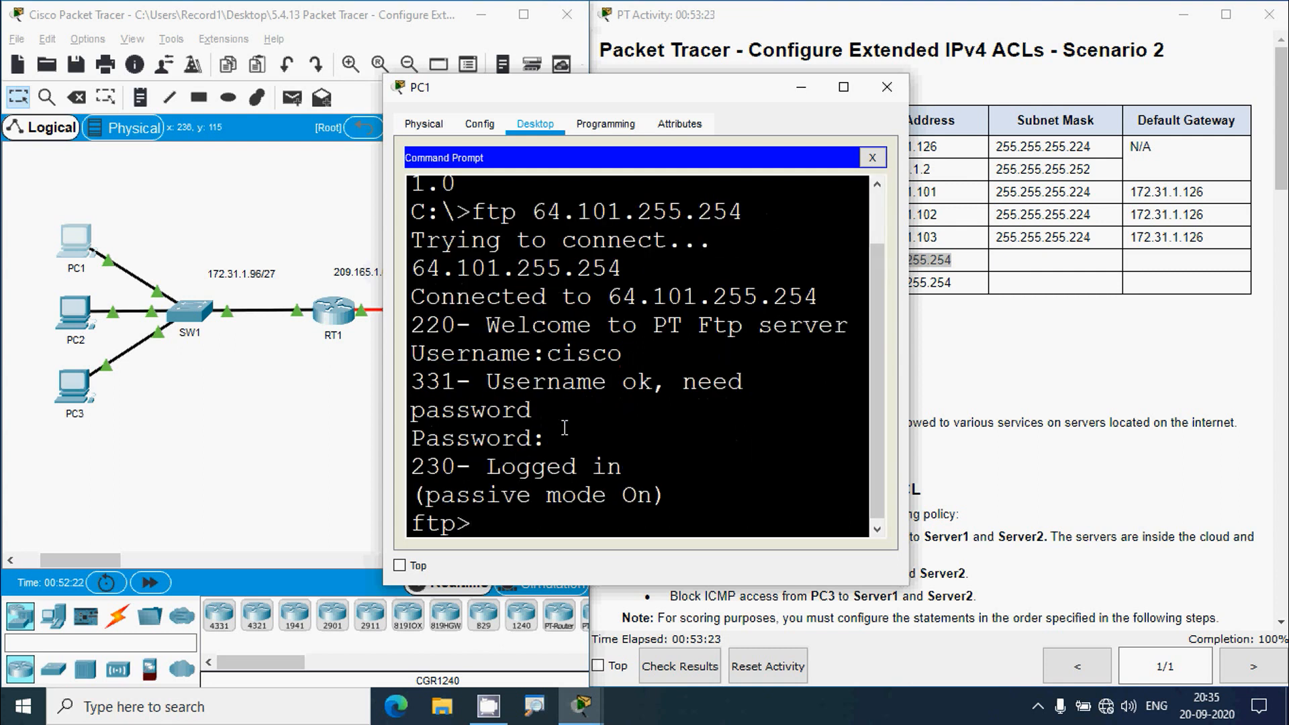
- Copy Server2's address 64.103.255.254 and quit the FTP session with Server1
drag(494, 523, 416, 528)
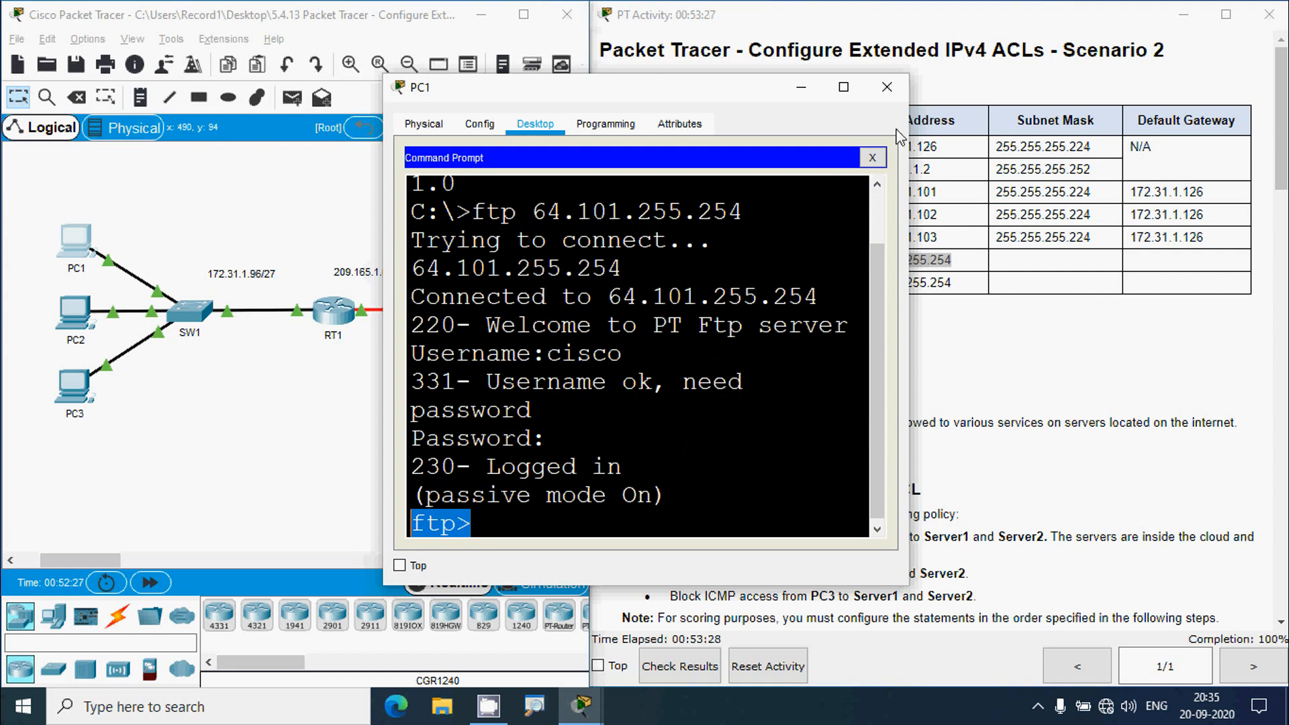
click(886, 87)
drag(951, 291, 863, 292)
key(ctrl+c)
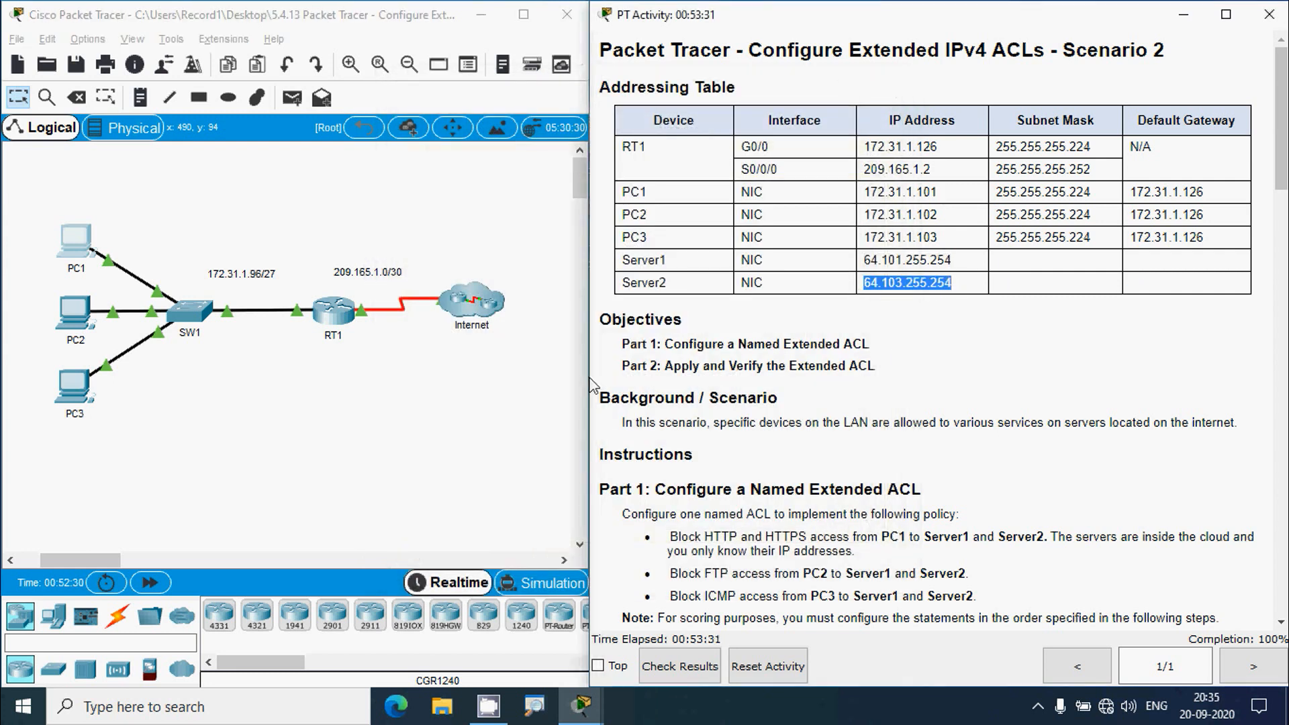
click(79, 255)
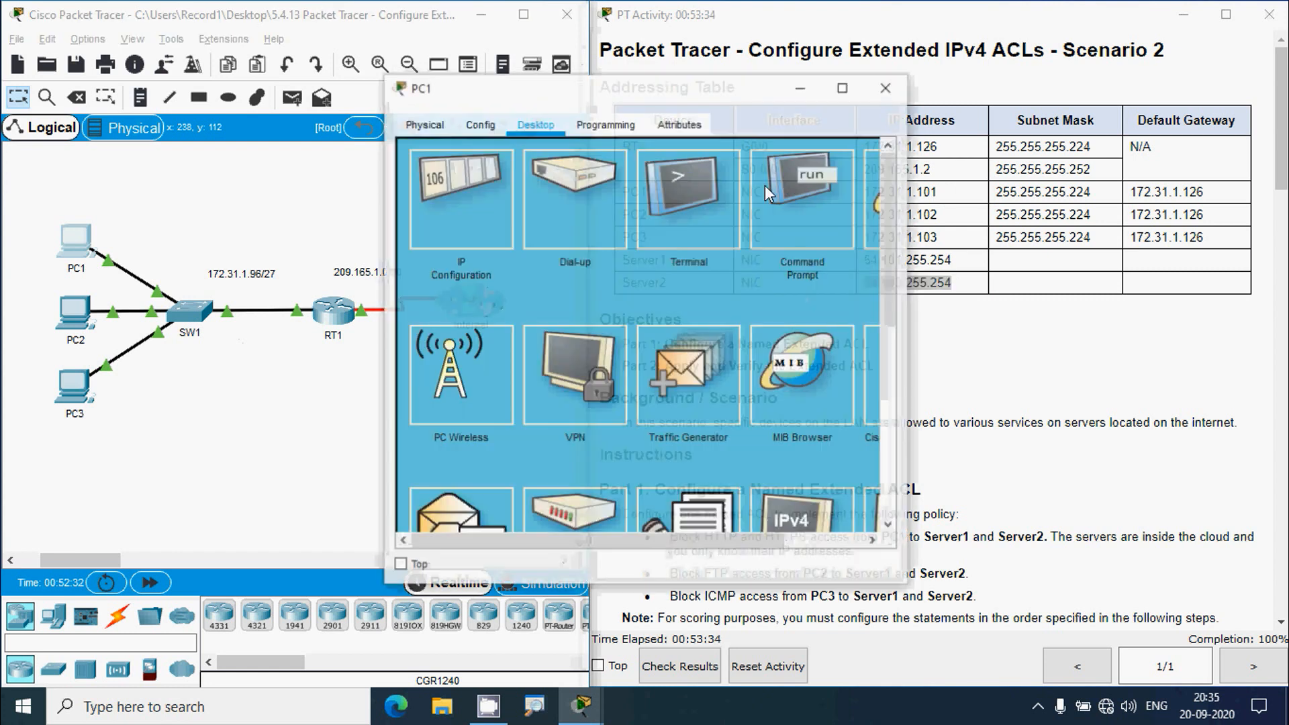
double_click(792, 89)
click(883, 118)
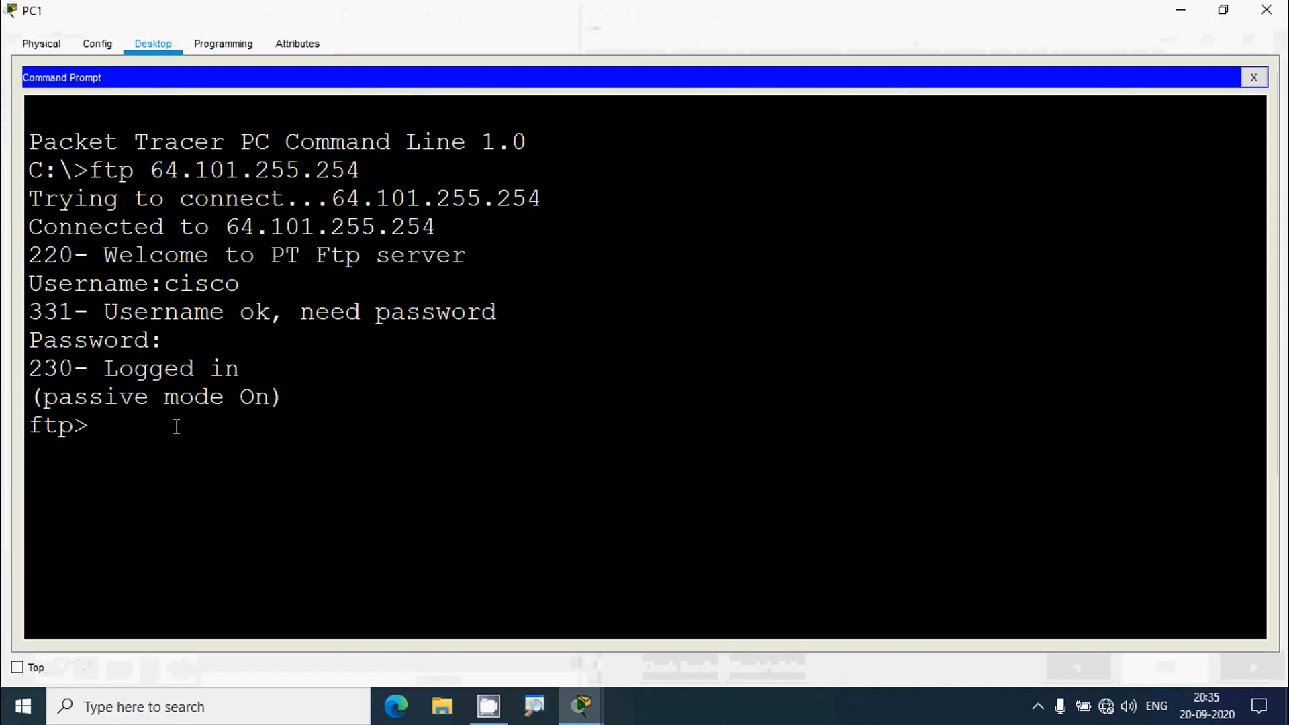
text(quit)
key(Return)
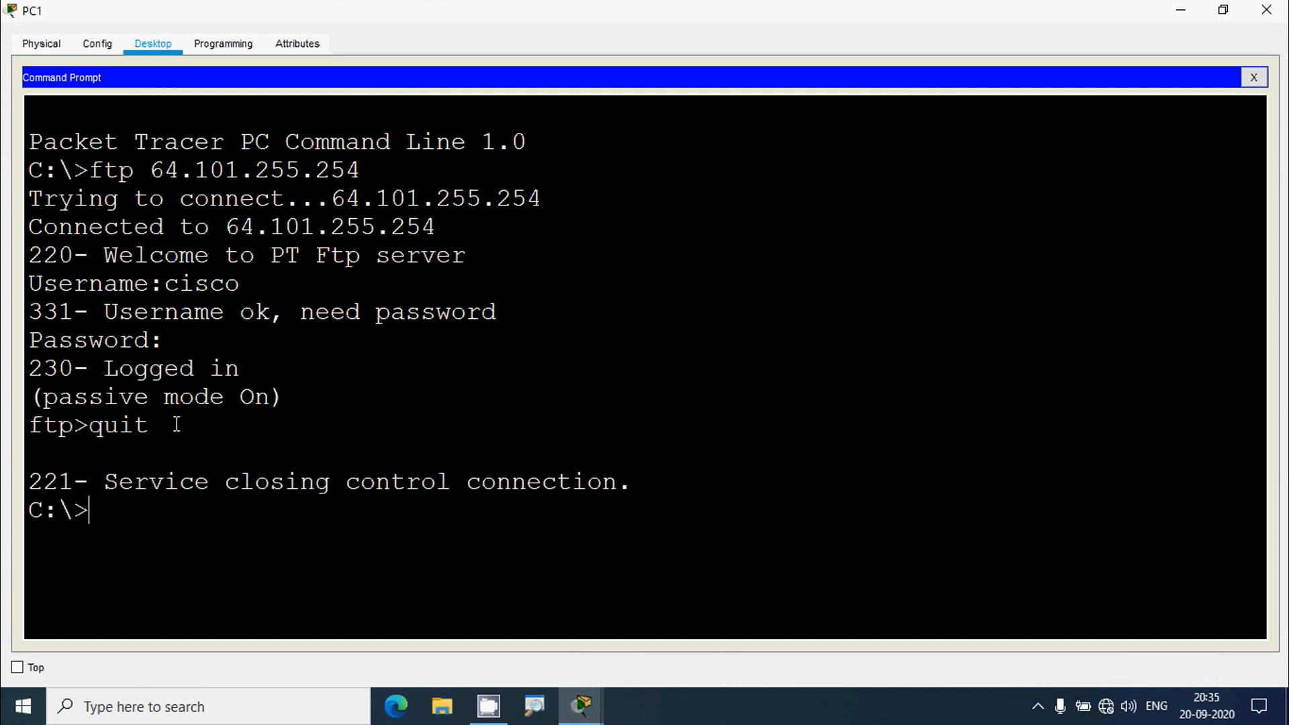
- FTP to 64.103.255.254, log in as cisco, then quit and close PC1
text(ftp)
right_click(154, 508)
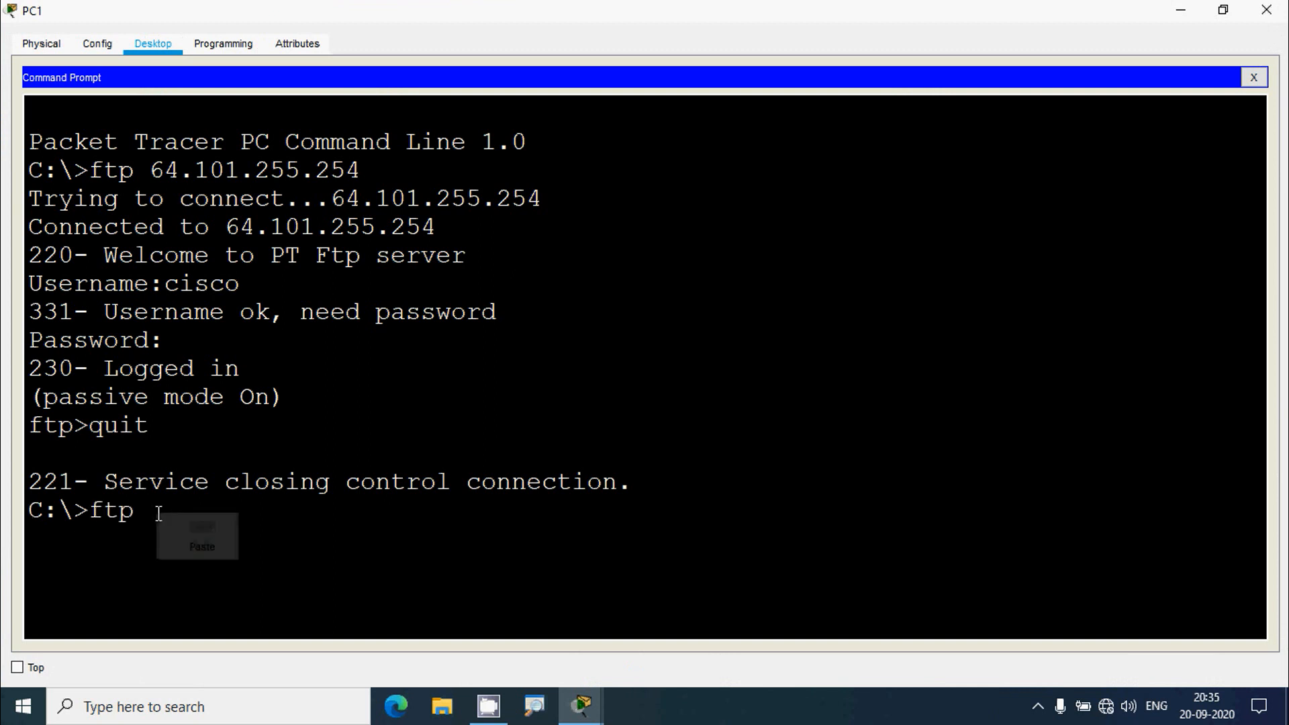
click(168, 541)
key(Return)
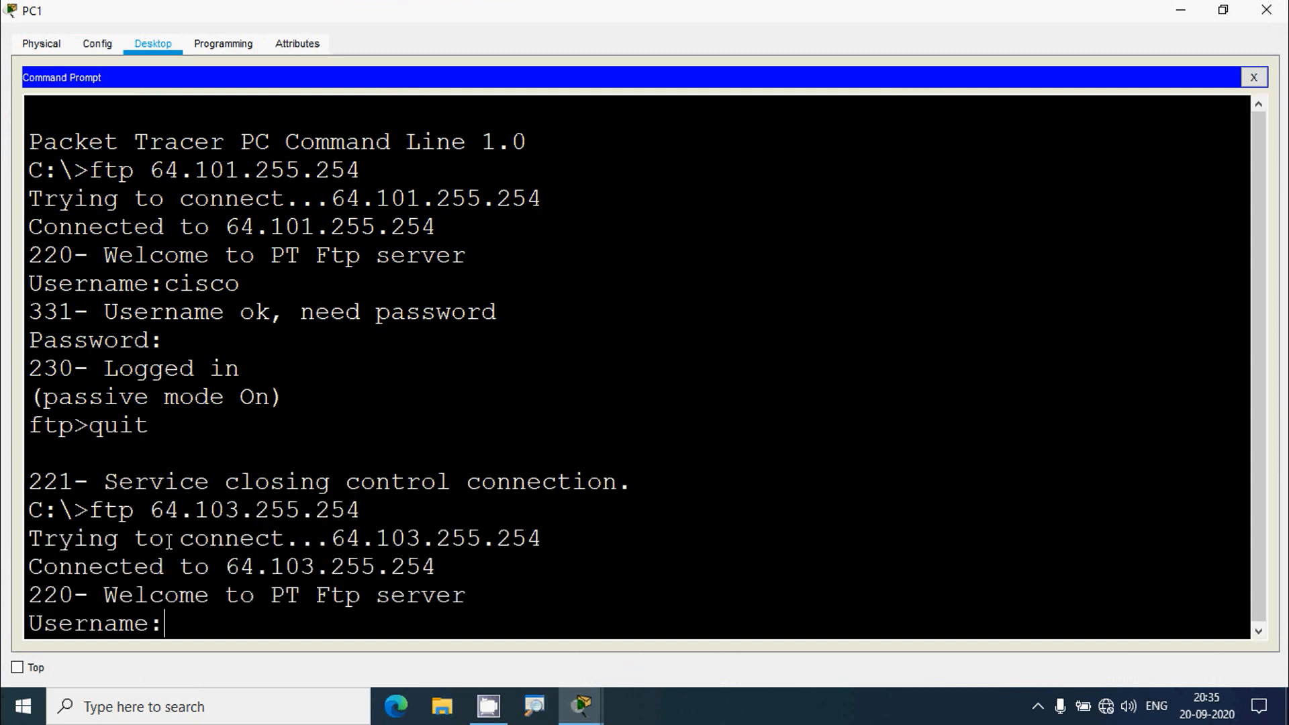
text(cisco)
key(Return)
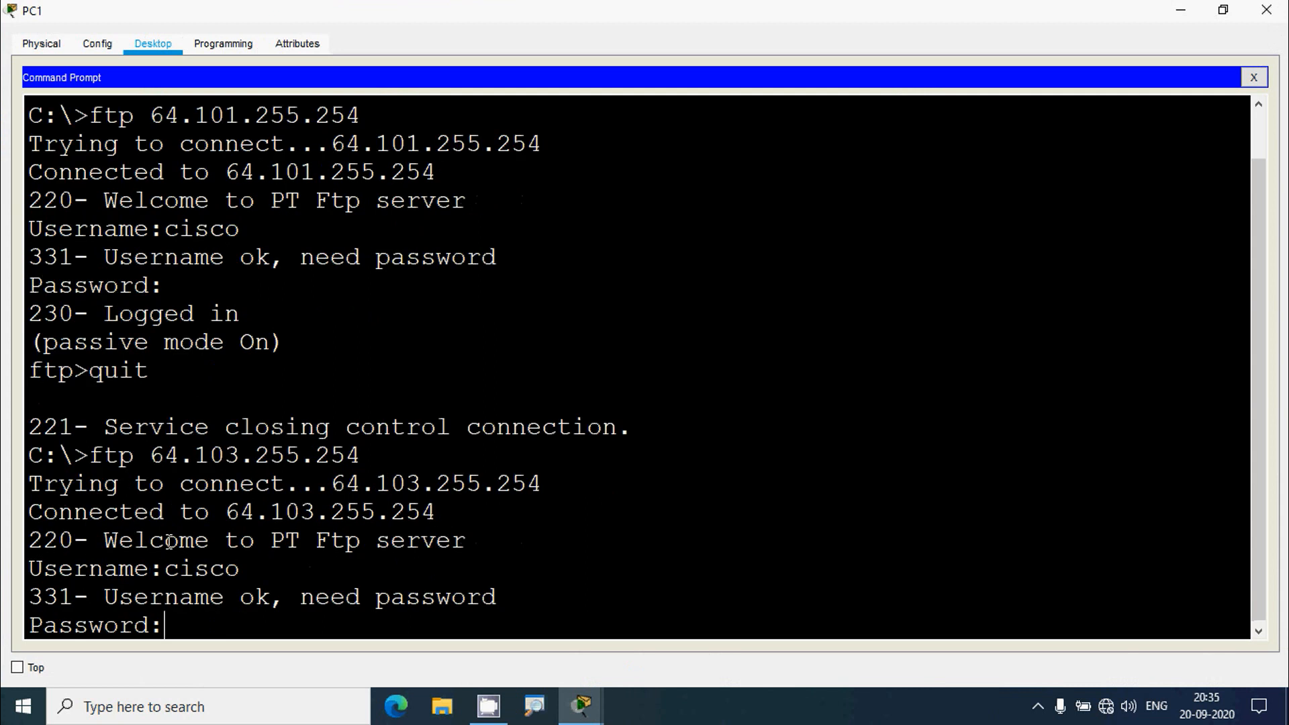
text(cisco)
key(Return)
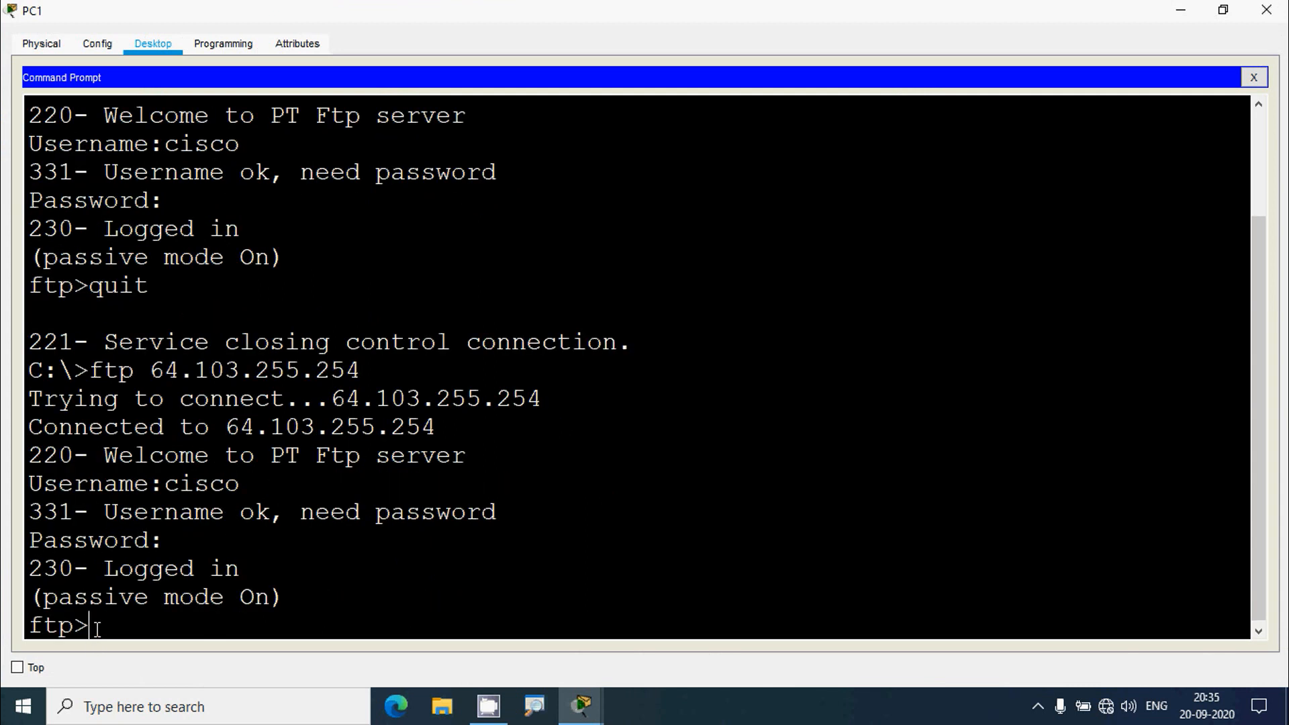
drag(96, 628, 35, 632)
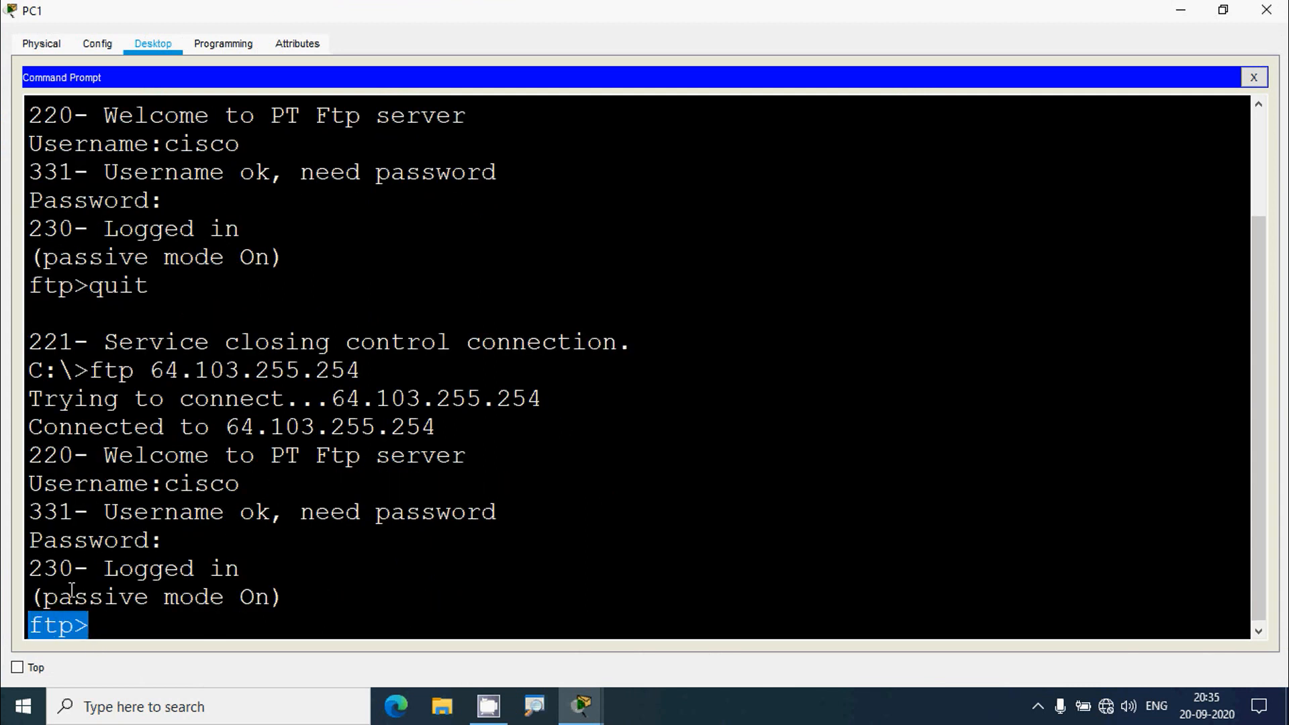
click(177, 629)
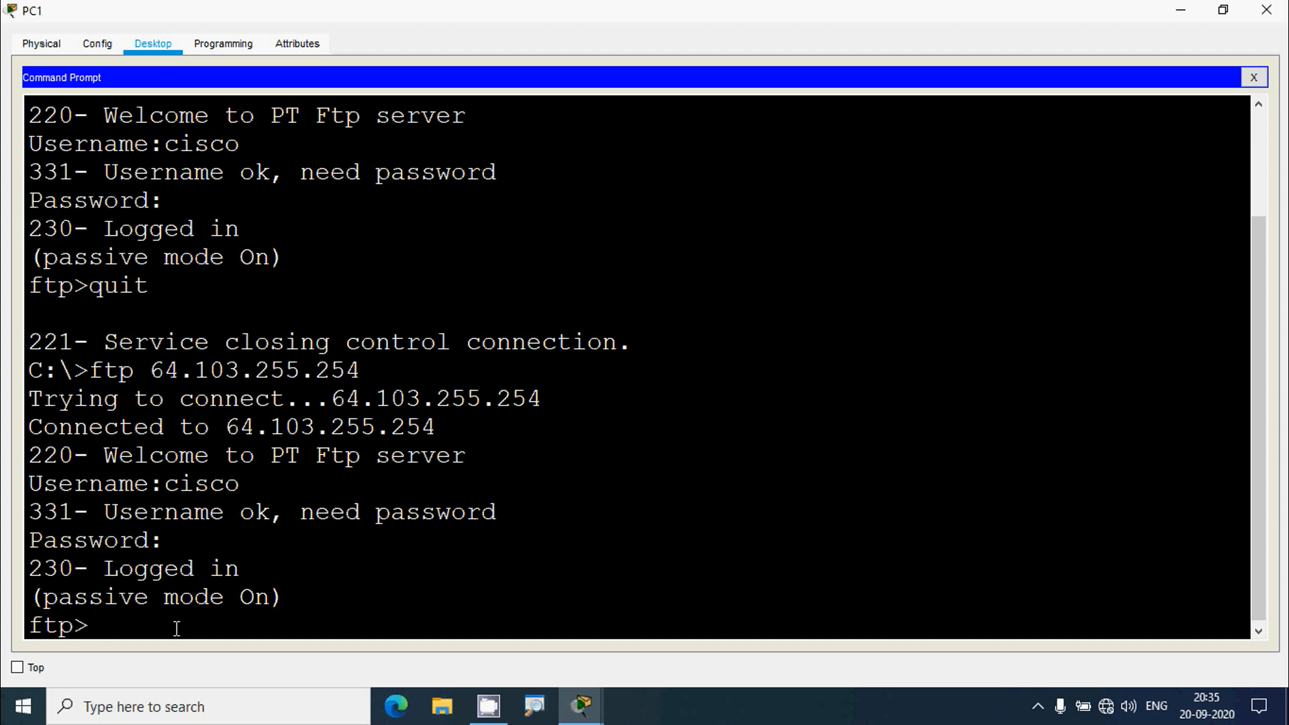
text(quit)
key(Return)
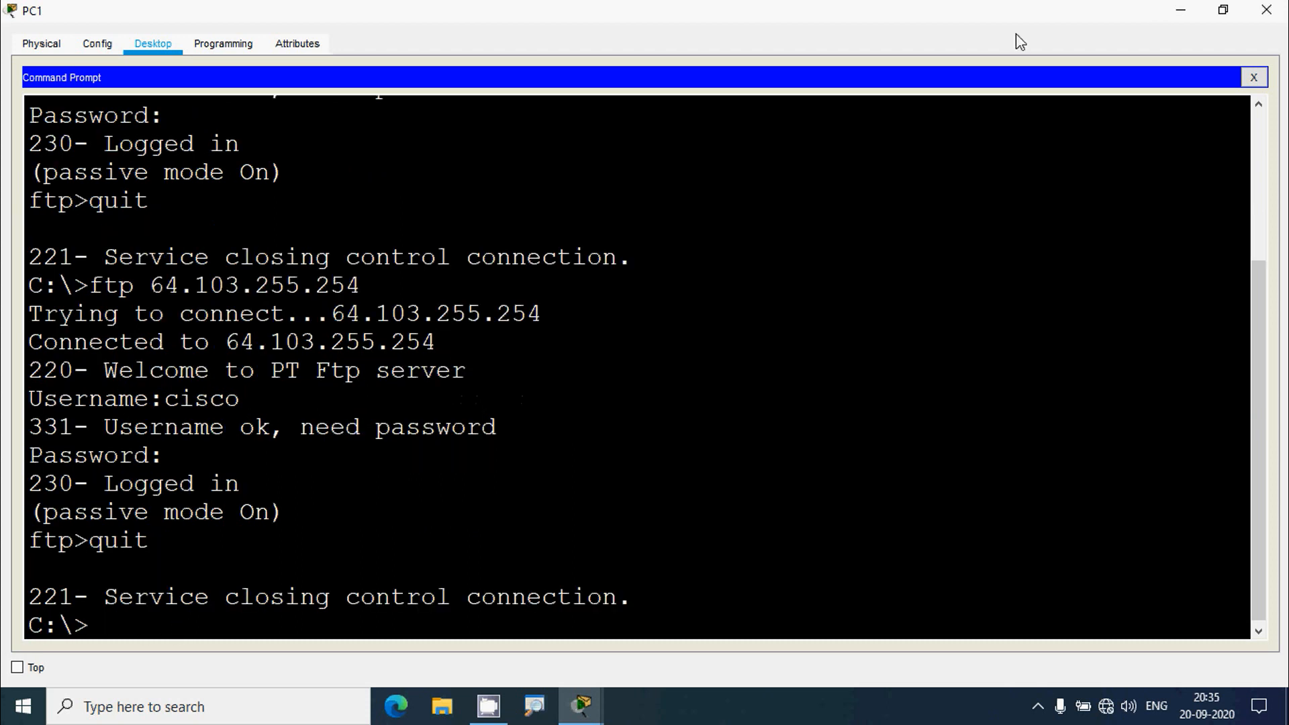
click(1267, 9)
- Scroll through the instructions and inspect PC3 on the topology
drag(1281, 184, 1284, 611)
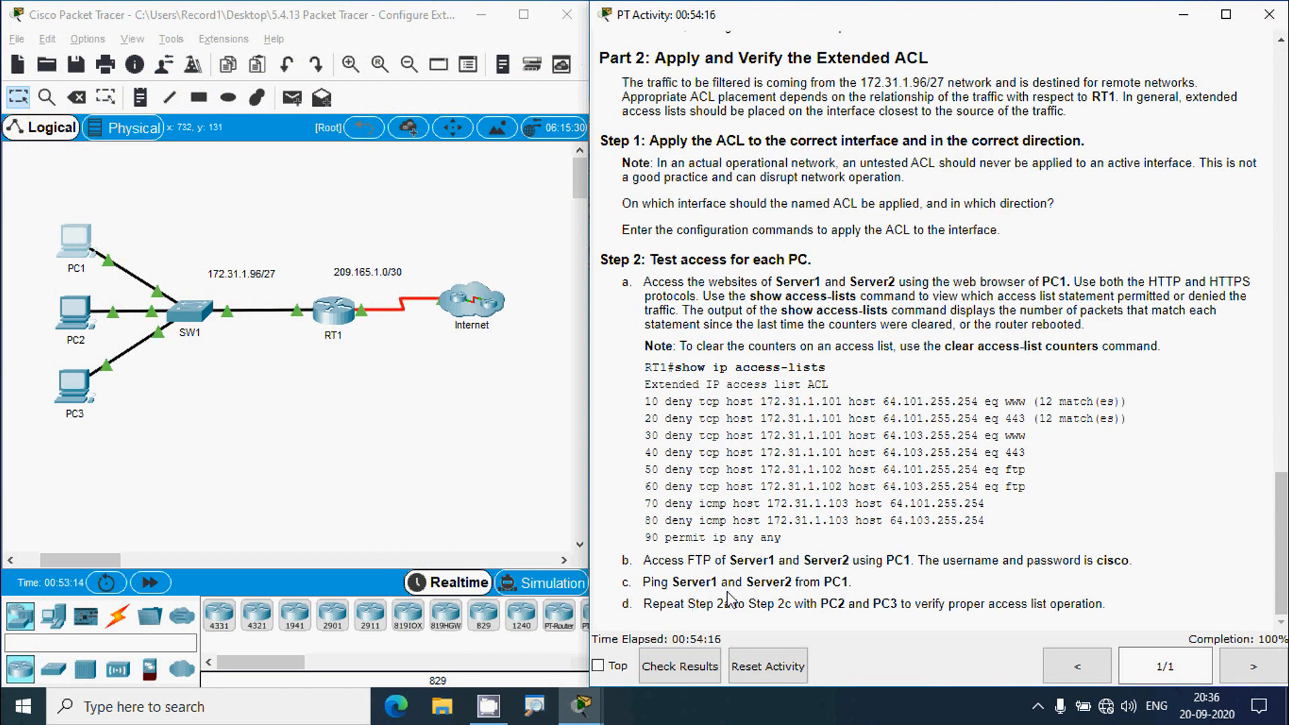
click(350, 415)
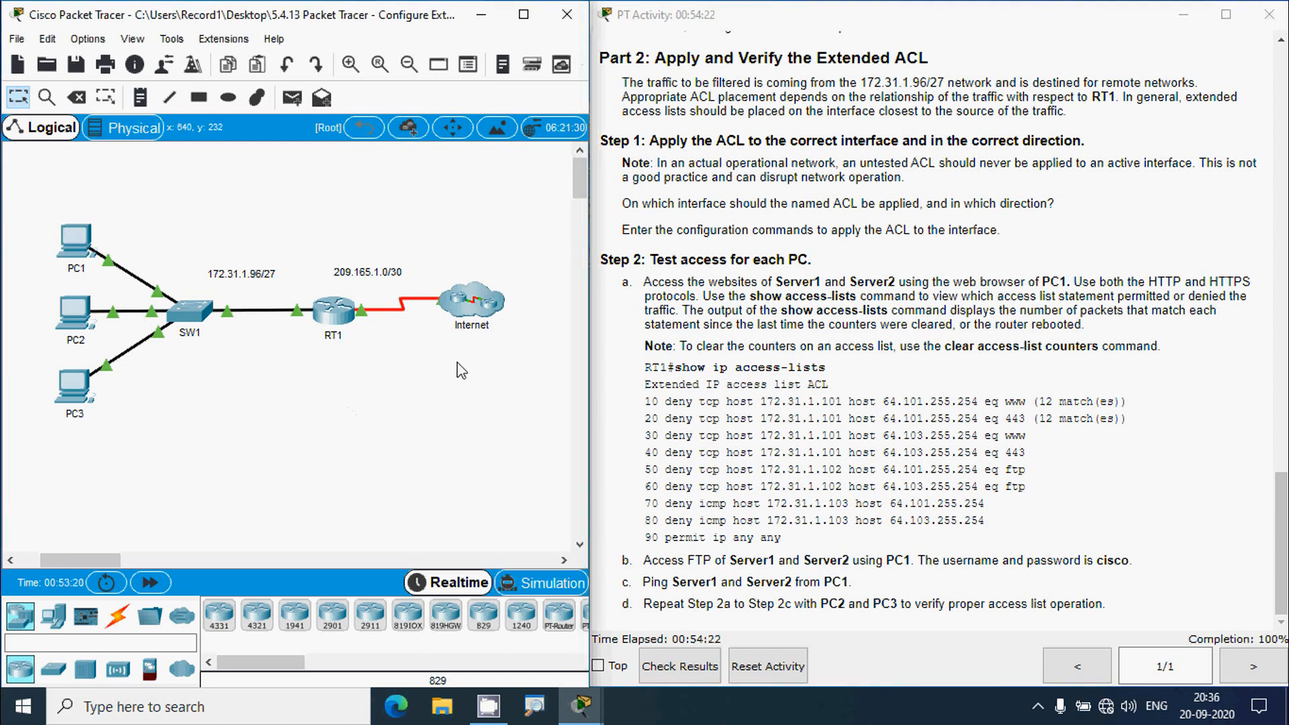
click(66, 389)
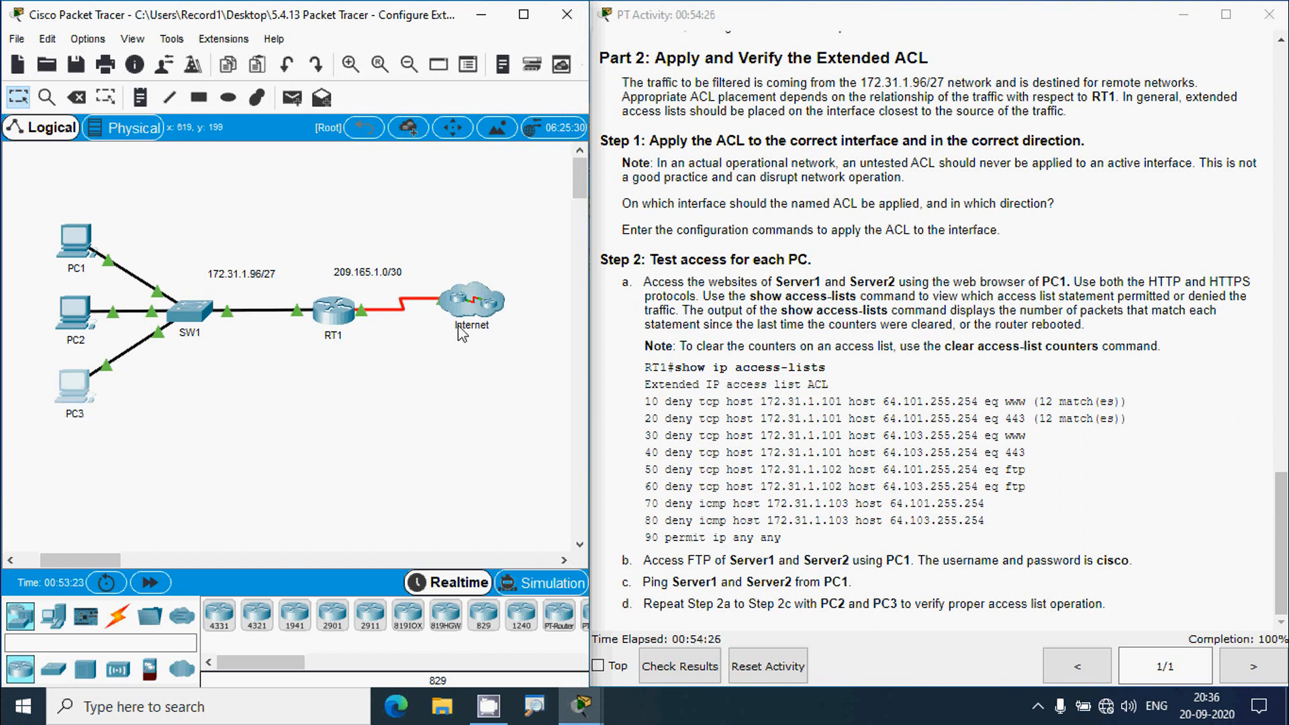
click(434, 423)
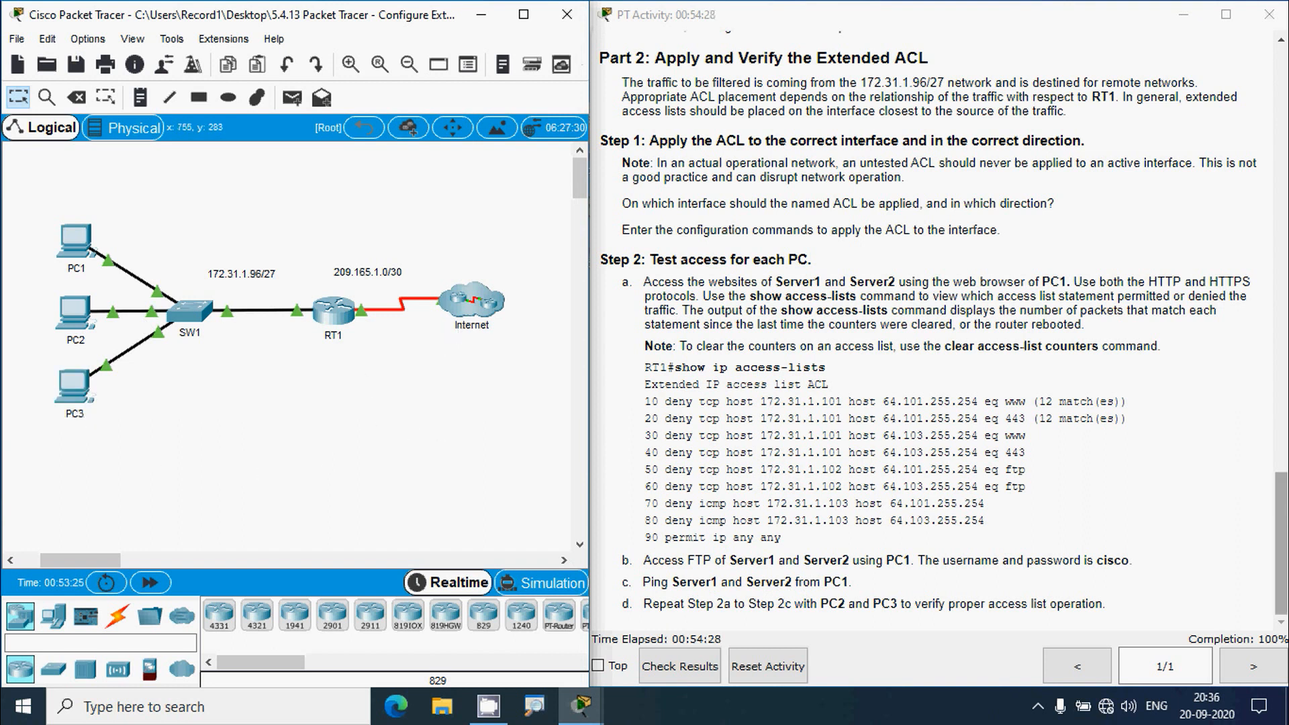
drag(1281, 544, 1281, 123)
click(964, 208)
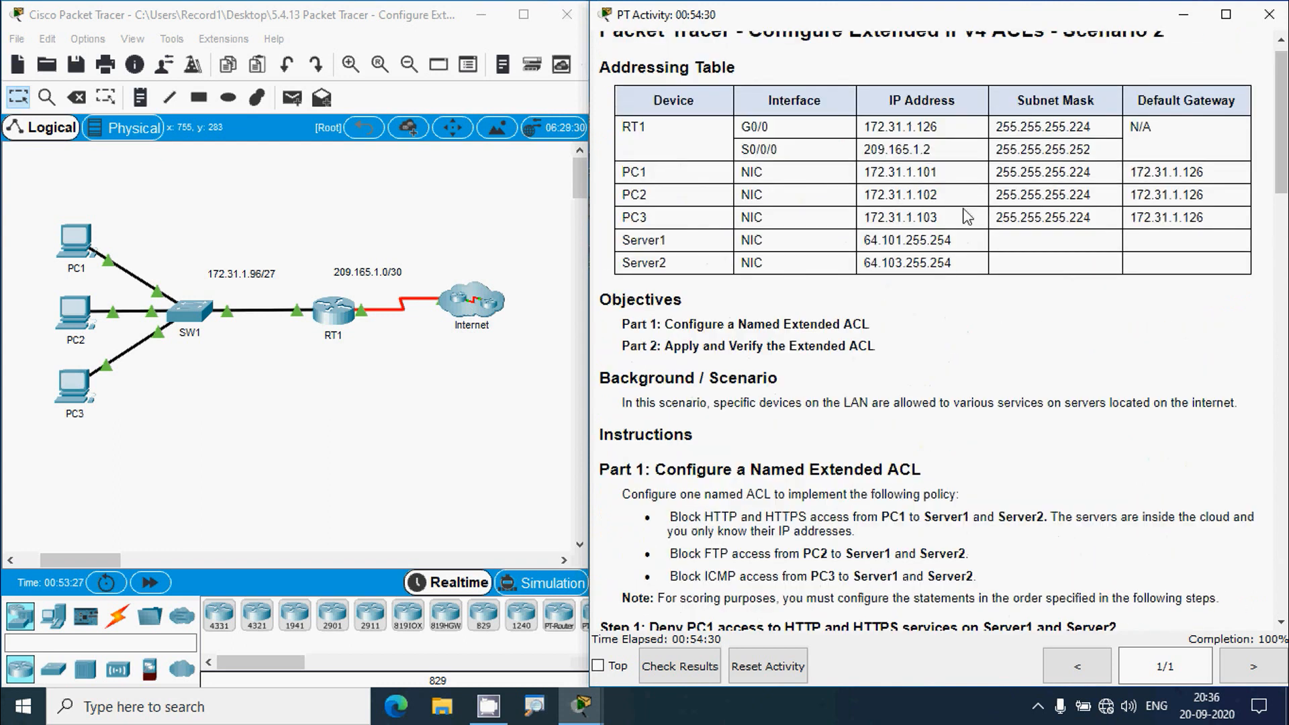
- Ping Server1 at 64.101.255.254 from PC1's command prompt and get replies
drag(862, 241, 954, 243)
key(ctrl+c)
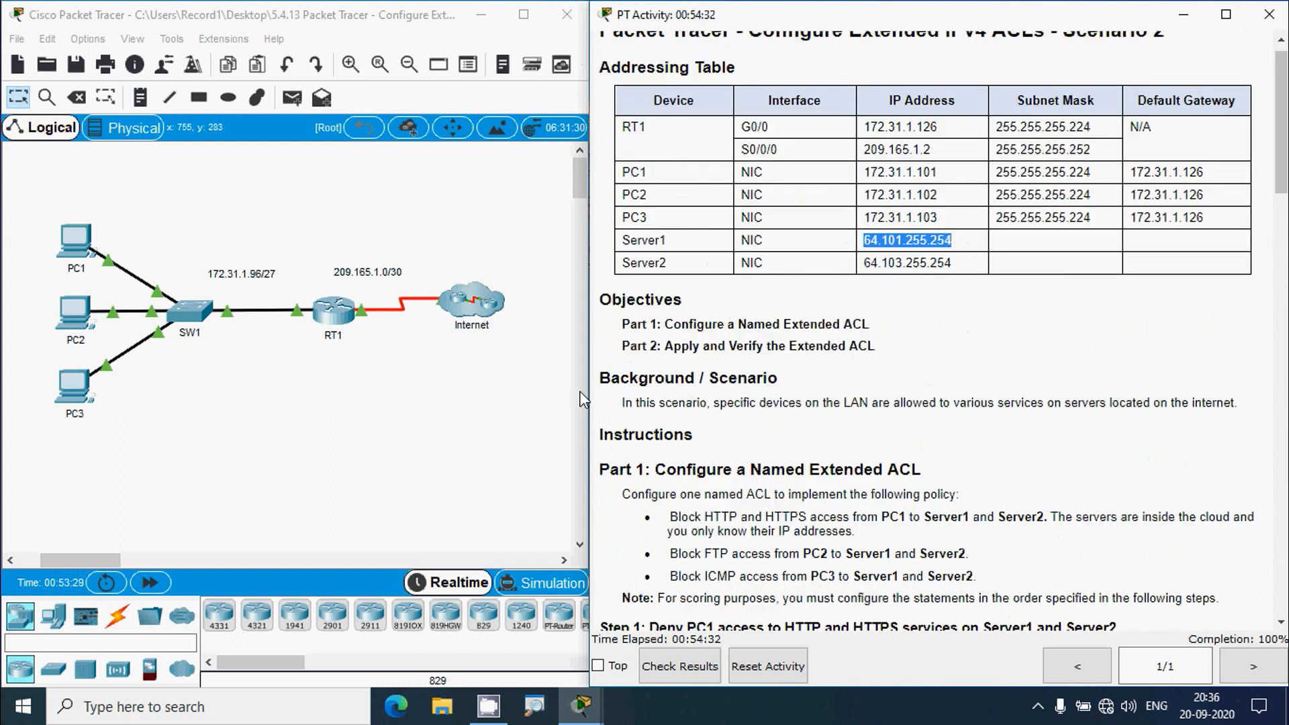
click(84, 244)
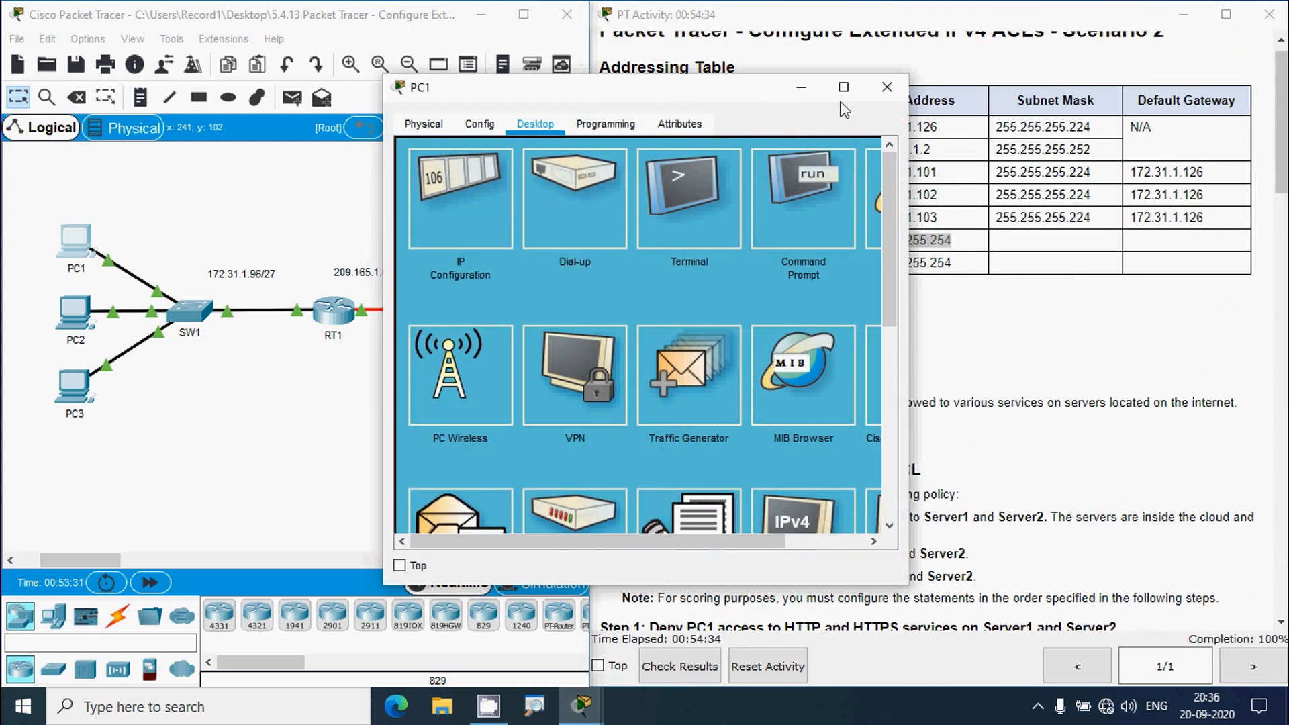
click(844, 86)
click(883, 115)
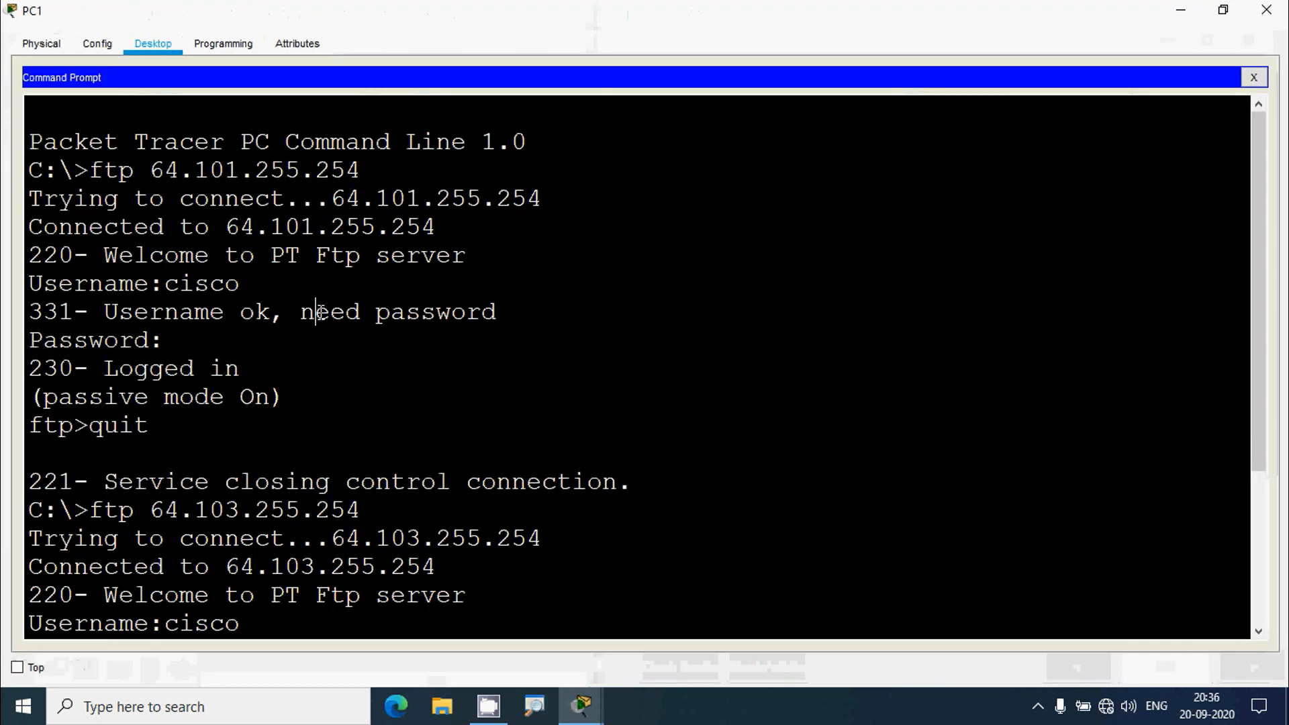
scroll(320, 313, down, 3)
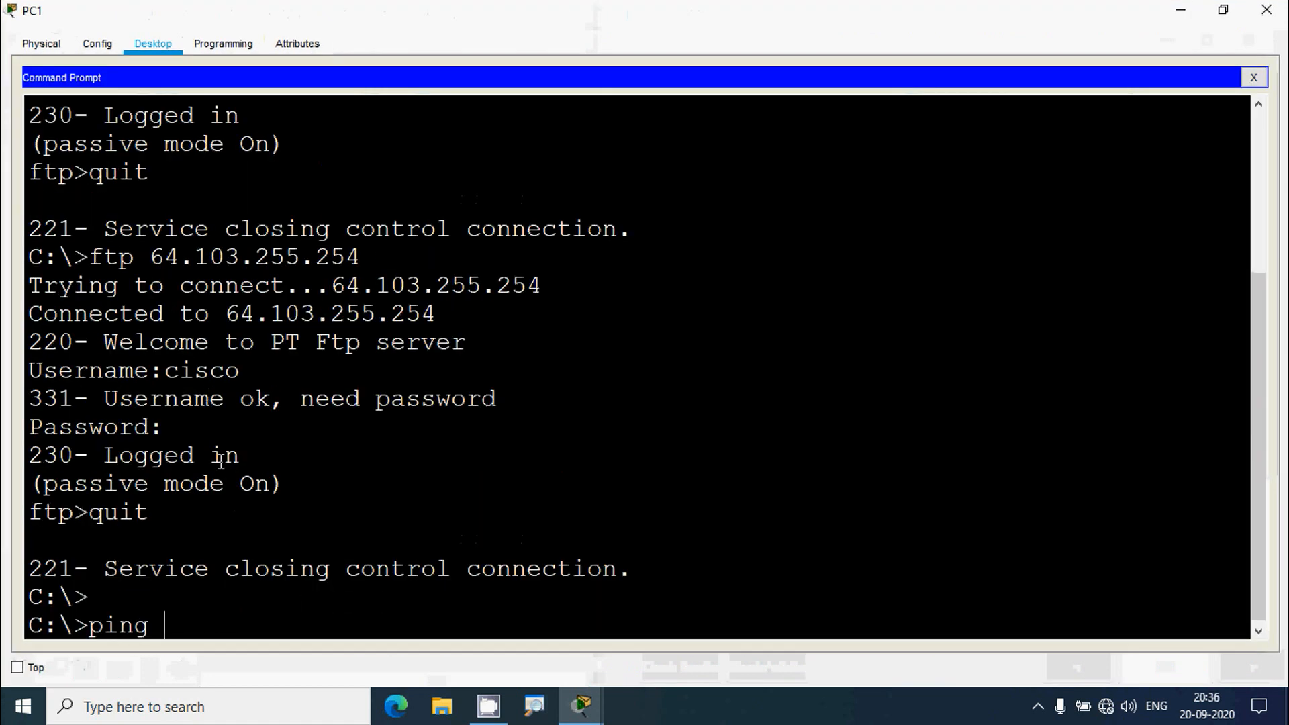
text(ping)
right_click(179, 615)
click(203, 646)
key(Return)
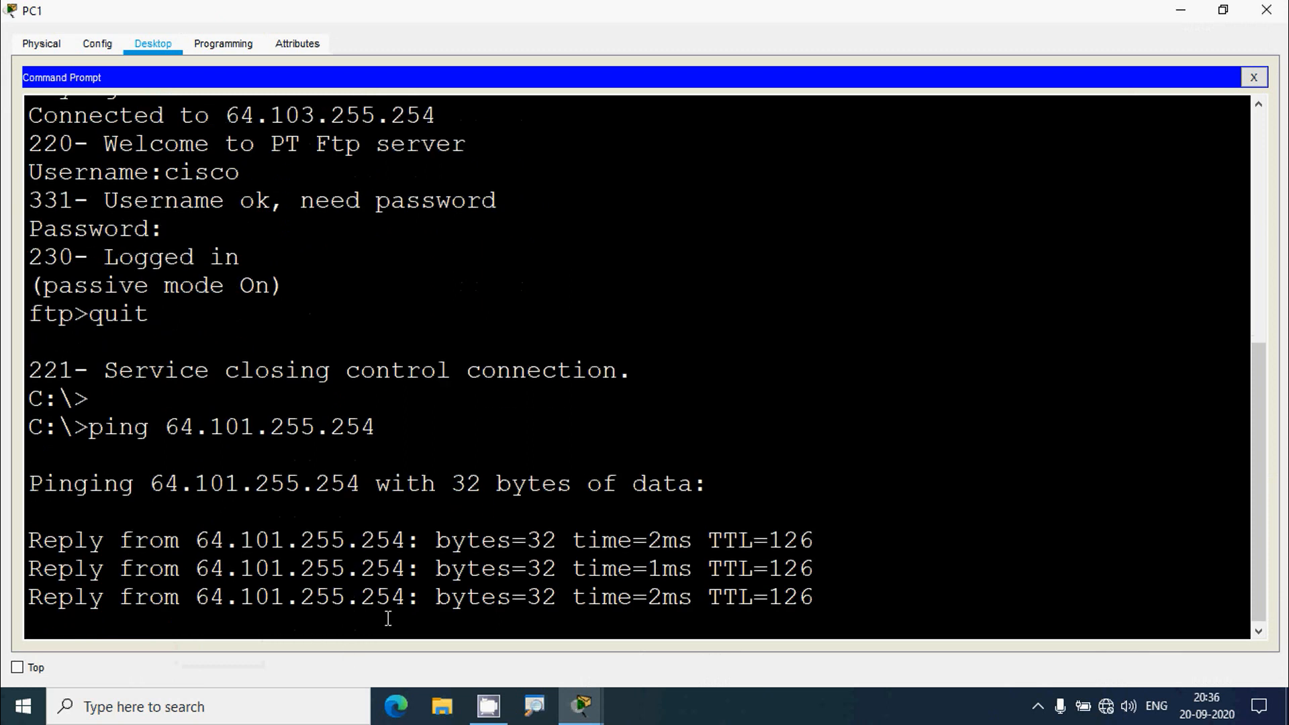
- Ping Server2 at 64.103.255.254 from PC1, confirm replies, and close PC1
click(1179, 12)
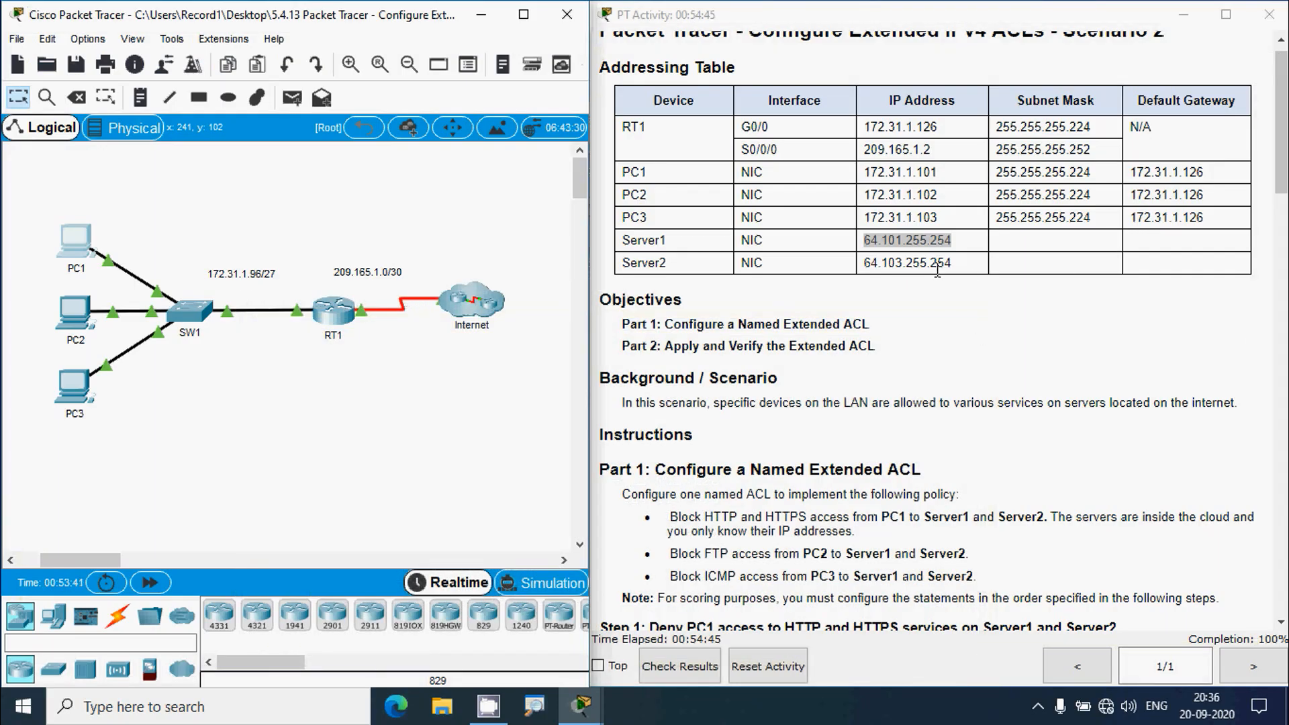
drag(866, 264, 953, 264)
key(ctrl+c)
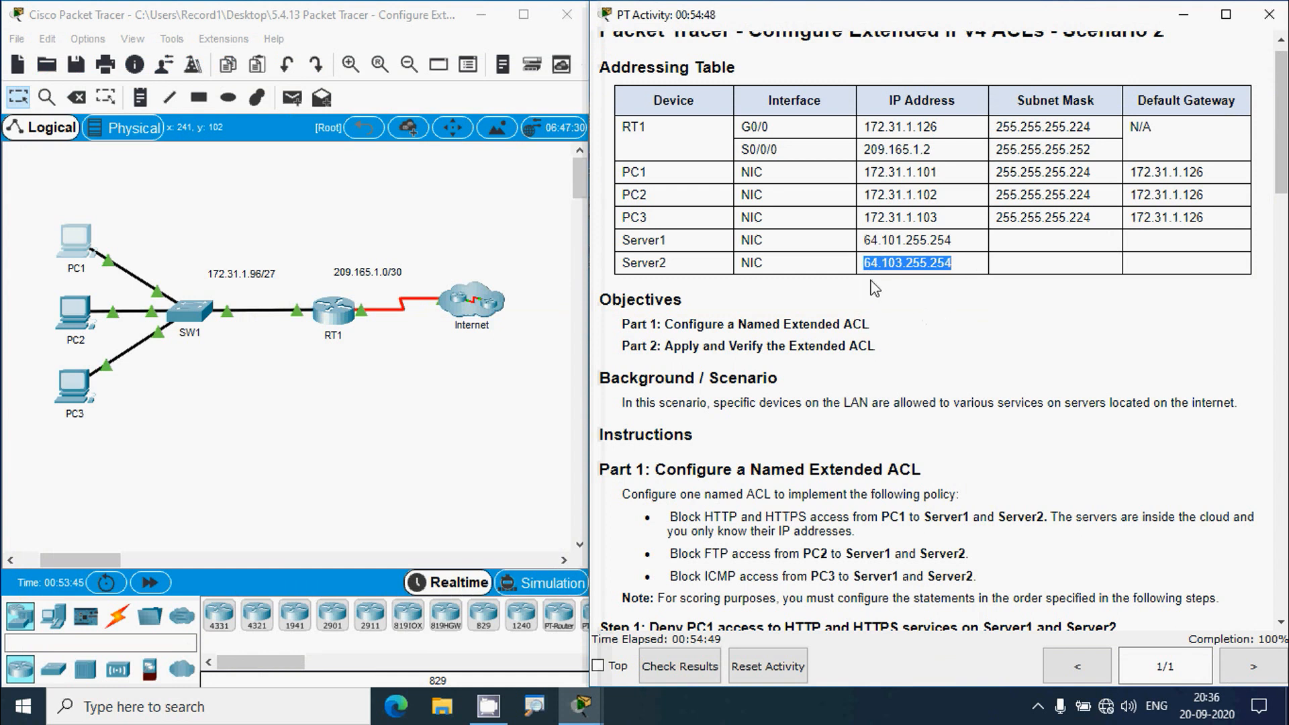
click(81, 265)
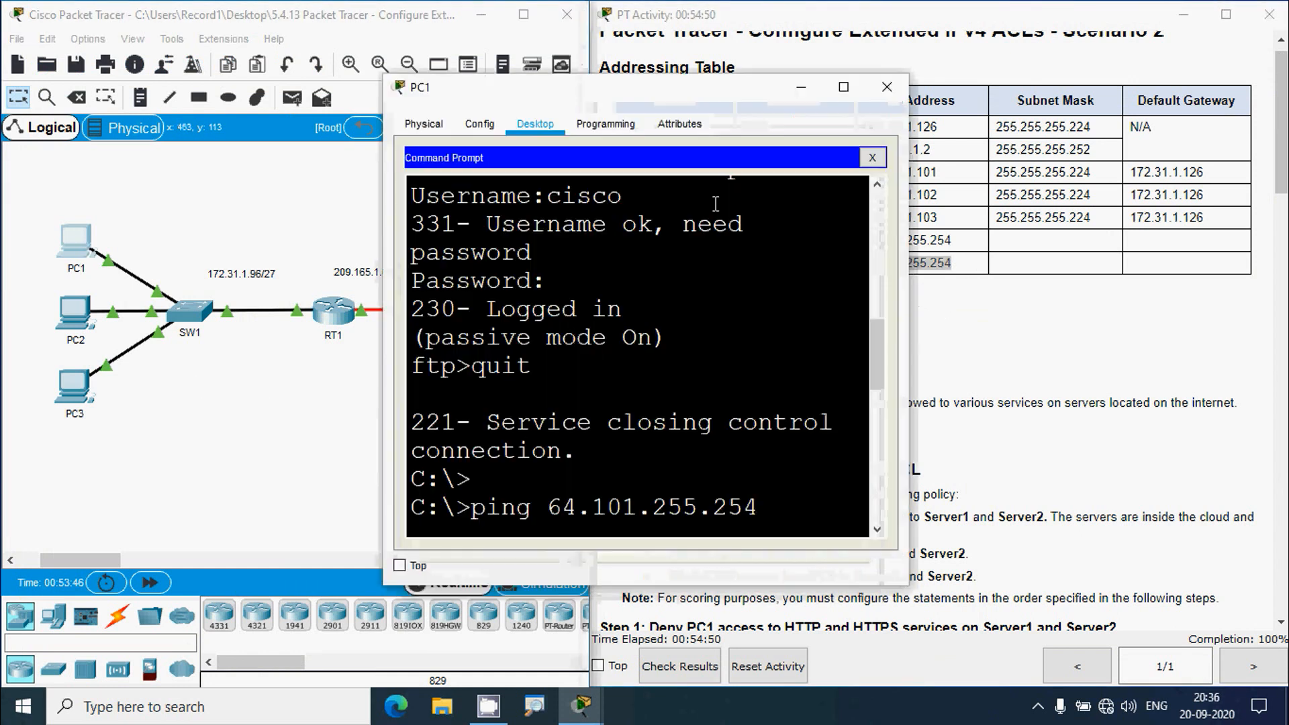
click(843, 87)
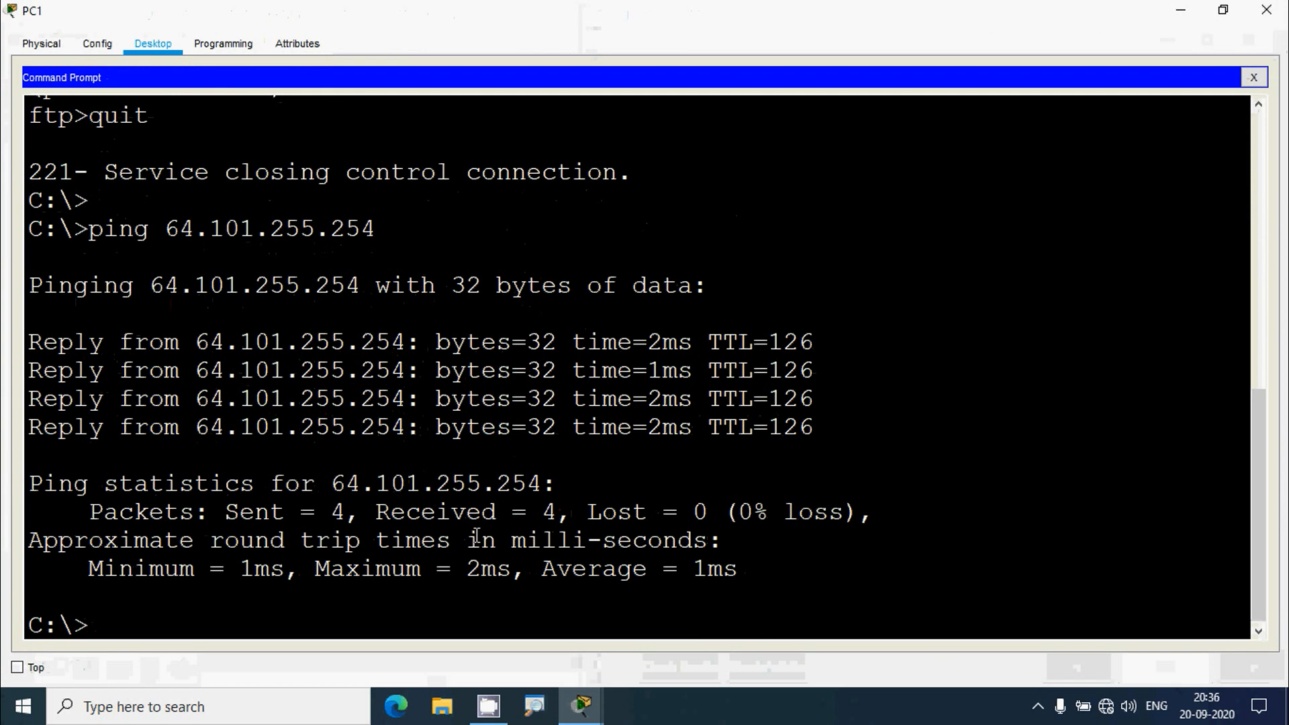
text(ping)
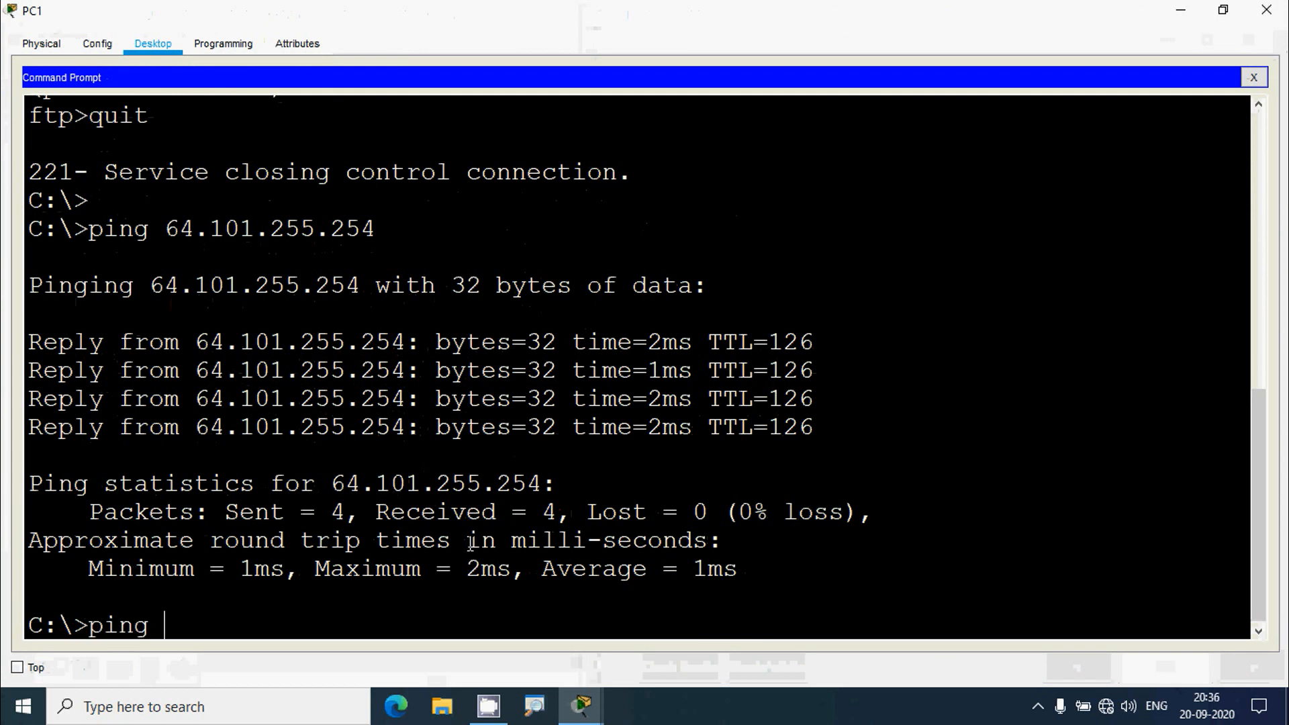
right_click(195, 621)
click(241, 655)
key(Return)
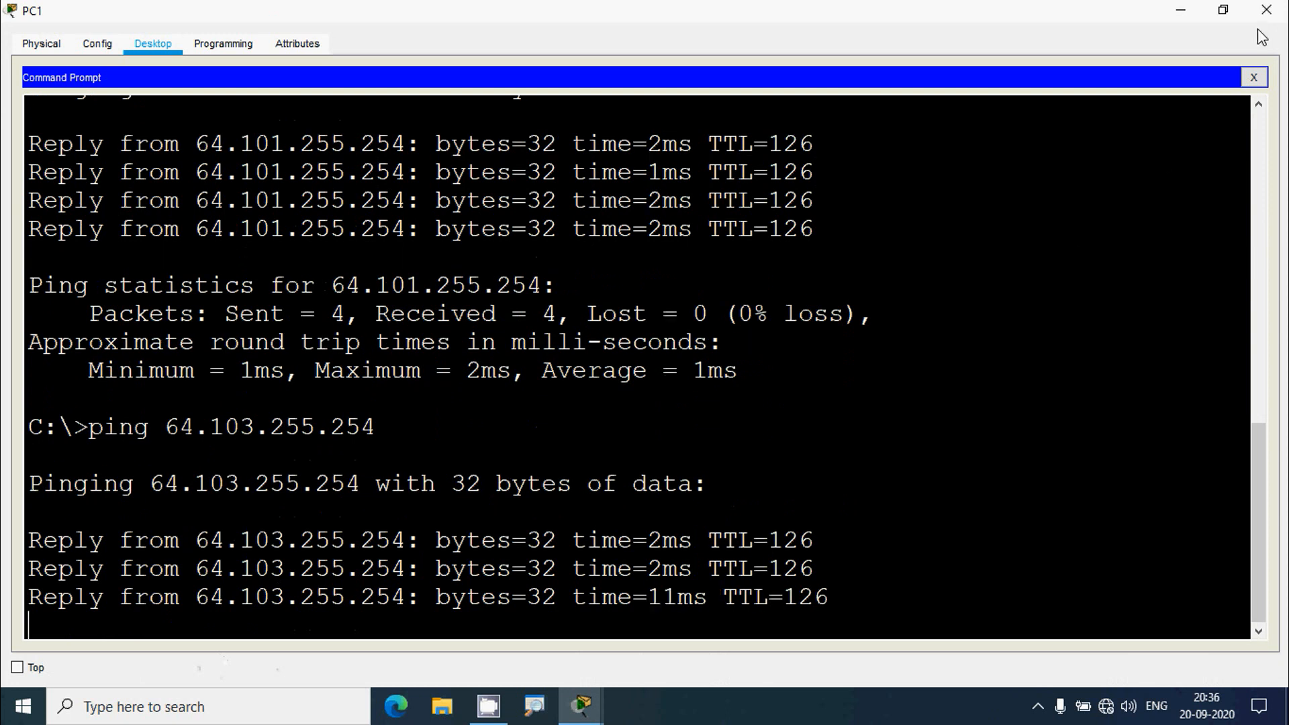
click(1266, 9)
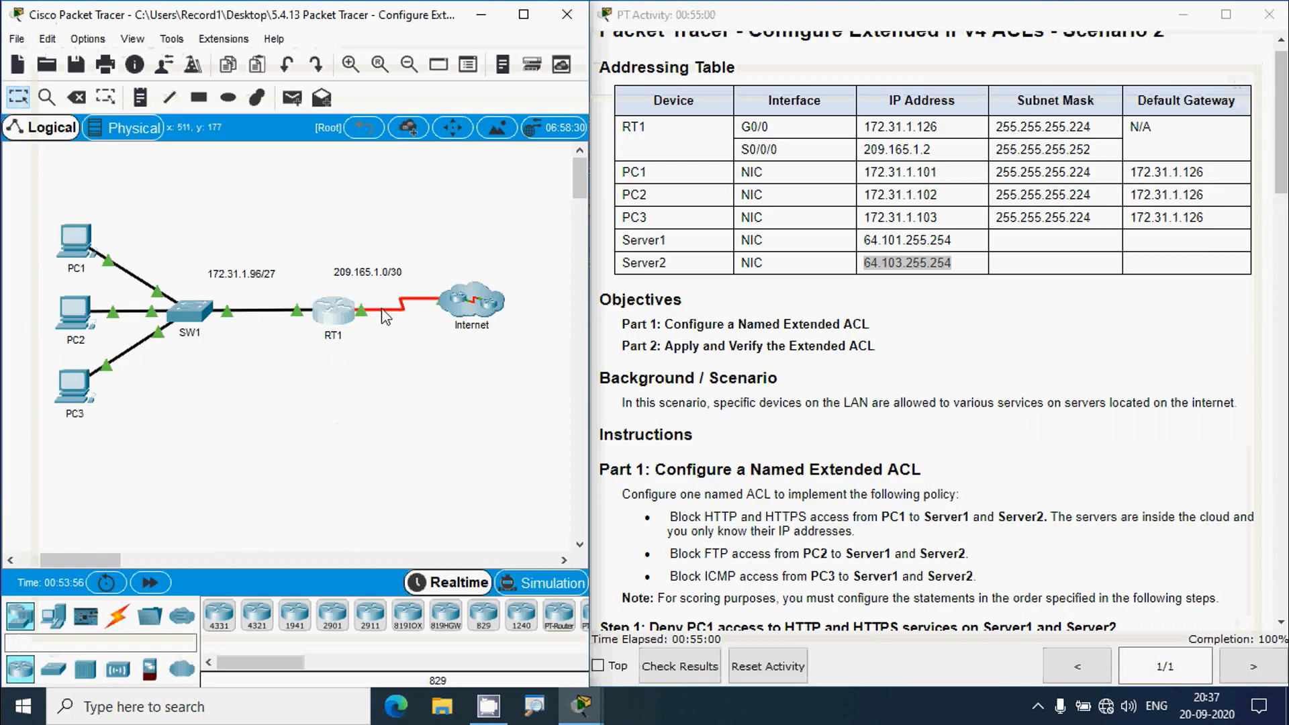
- Run show ip access-lists on RT1 and note 30 matches on entry 90, permit ip any any
click(335, 310)
click(839, 109)
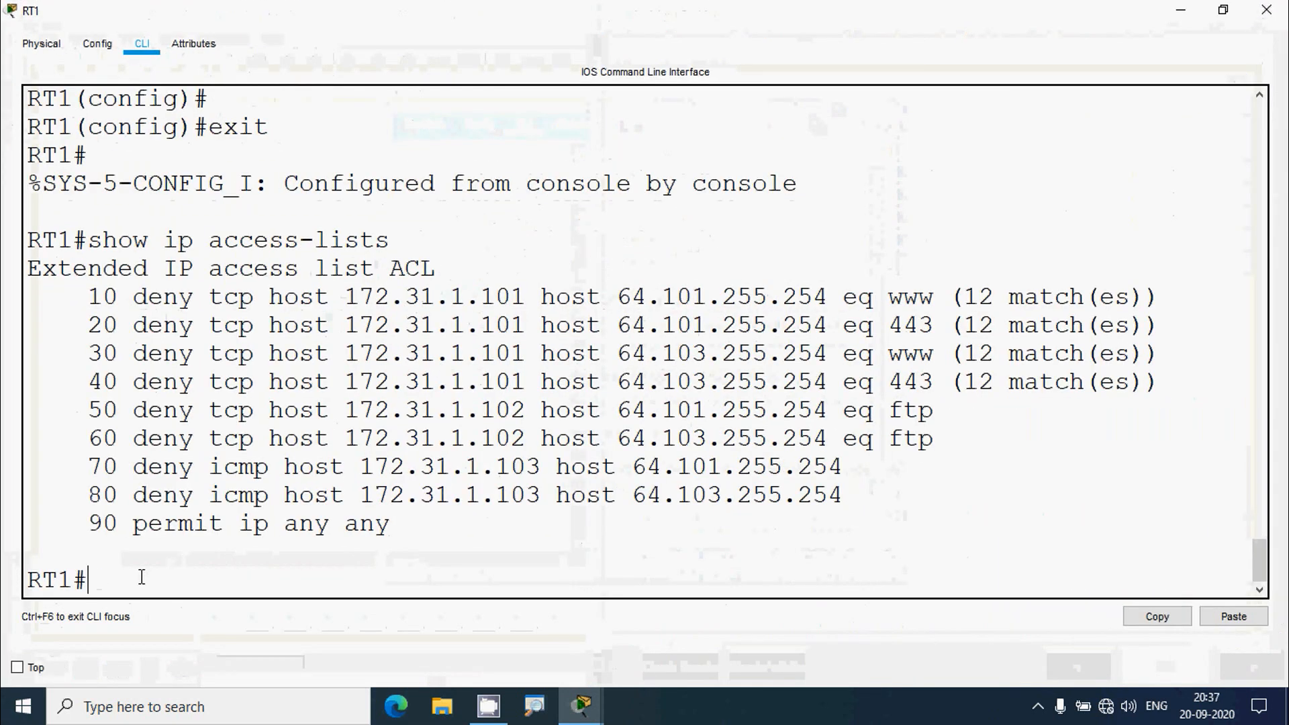
text(sowho)
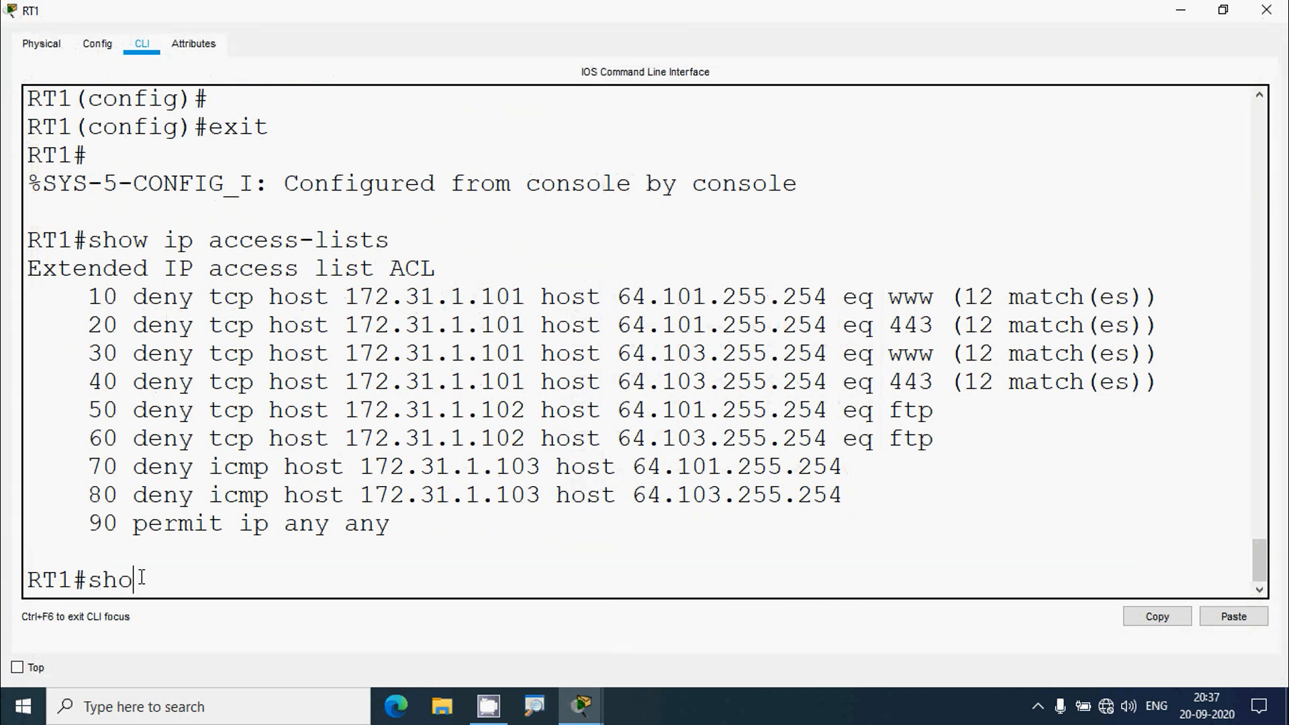
text(w ip access)
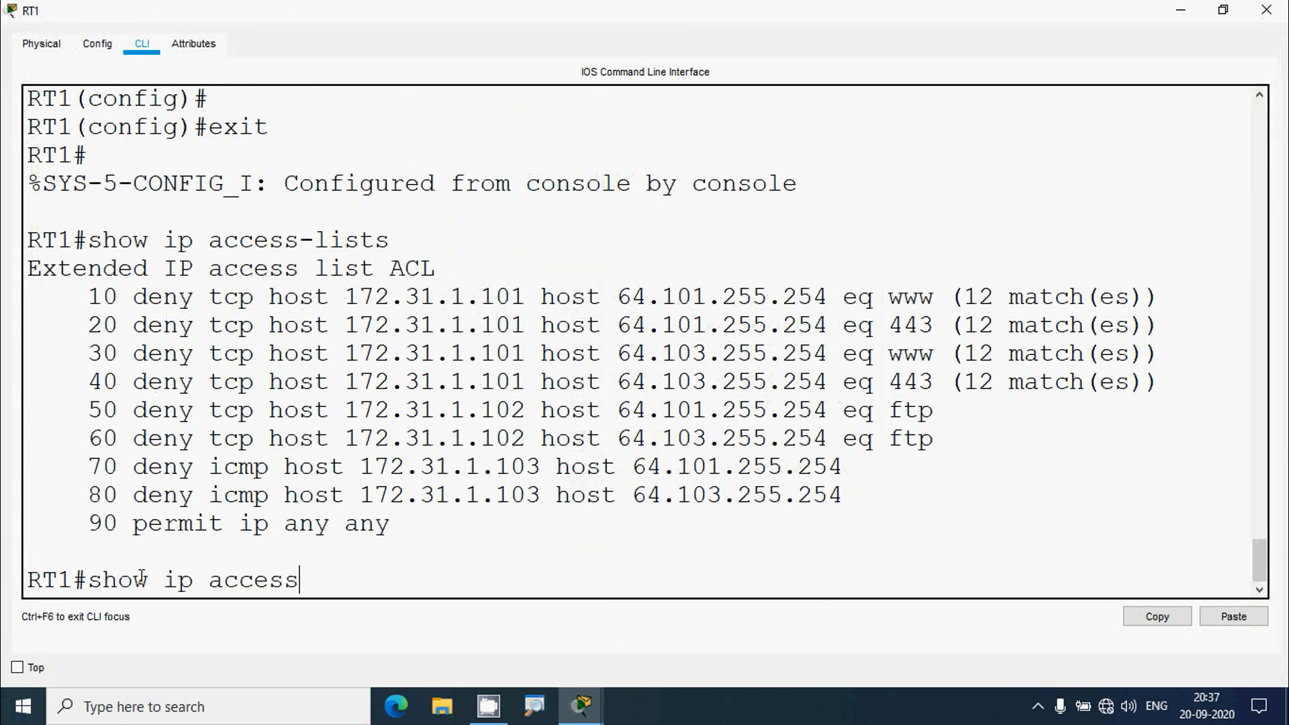
text(-lists)
key(Return)
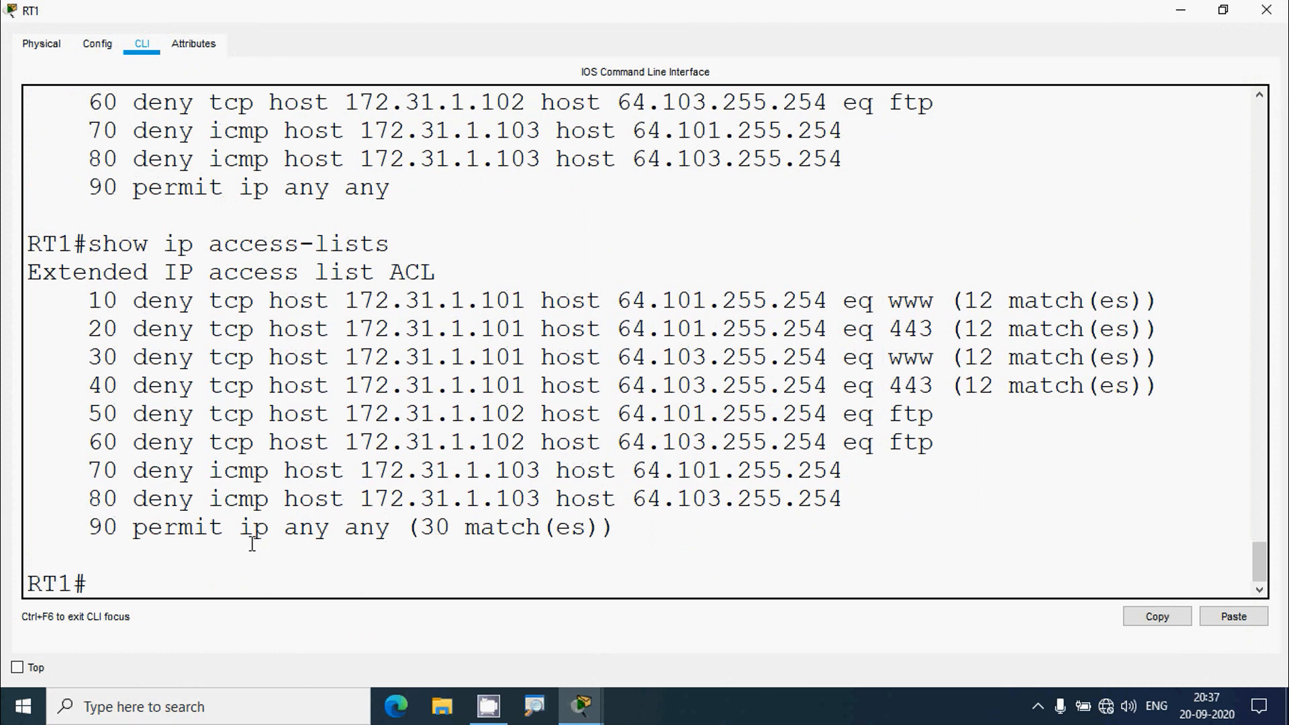
drag(608, 526, 342, 539)
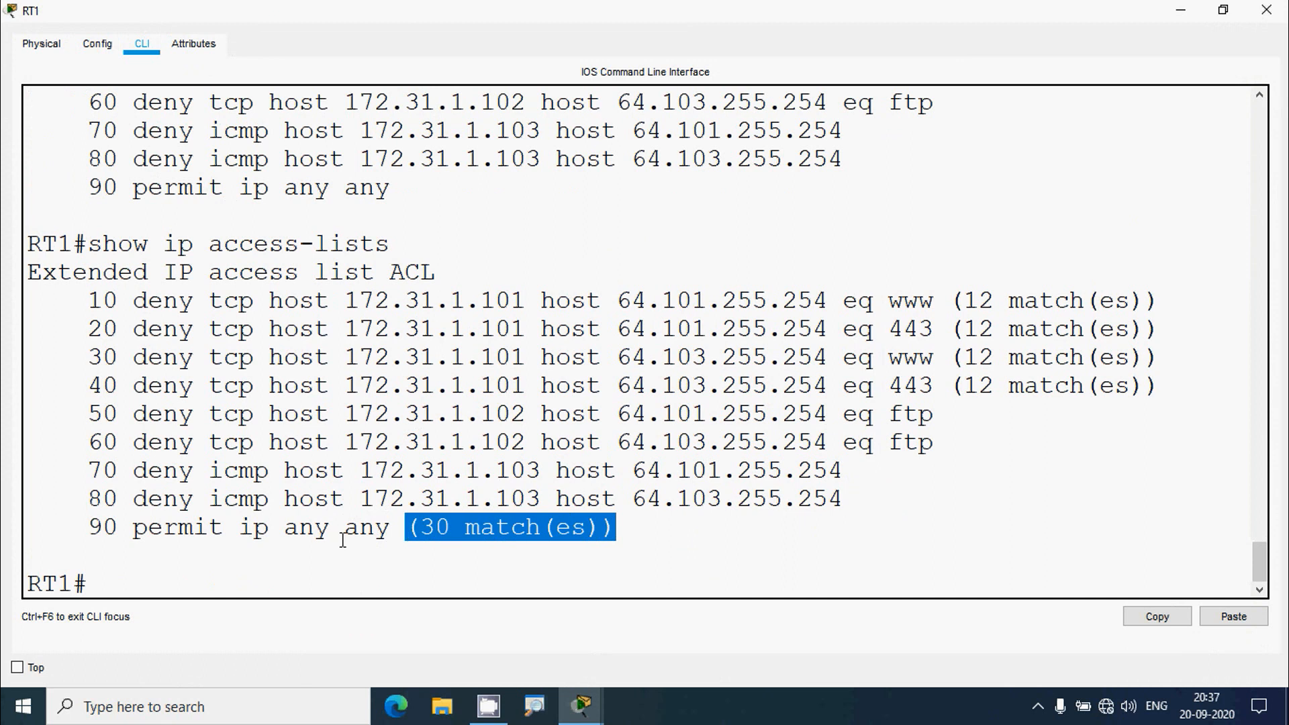
drag(143, 535, 641, 534)
click(411, 527)
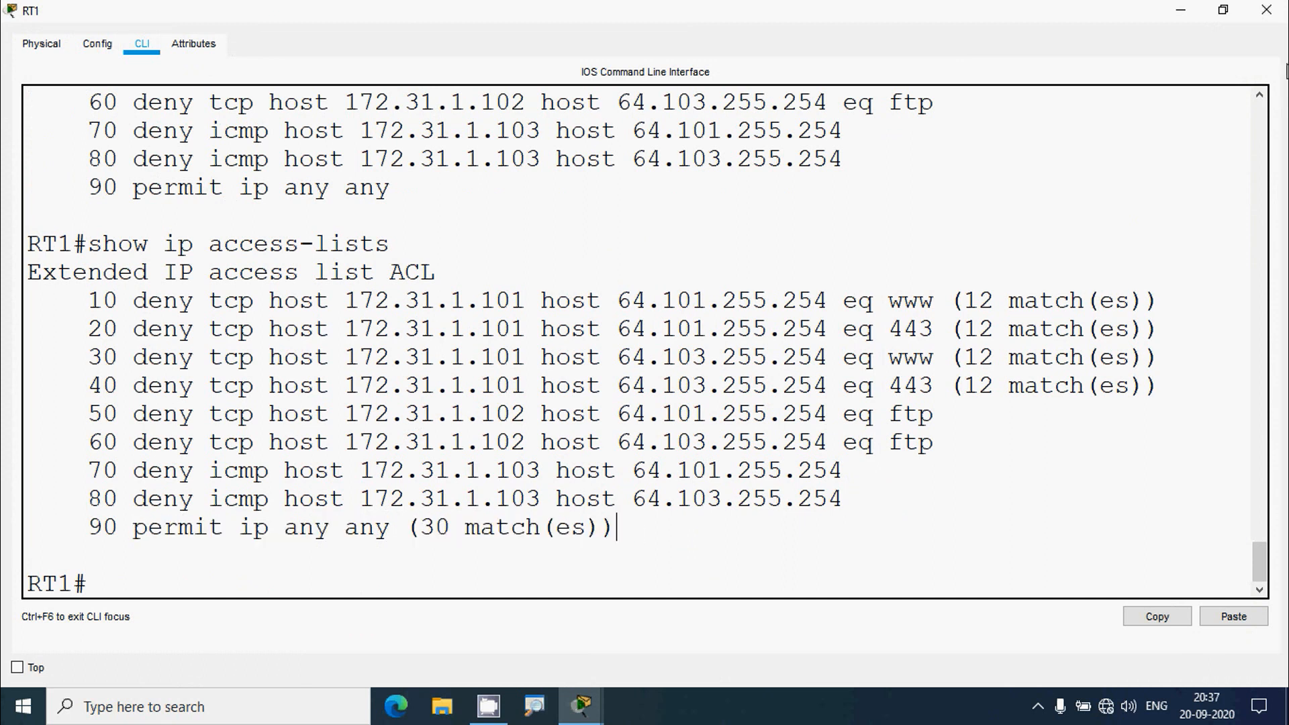
click(1267, 10)
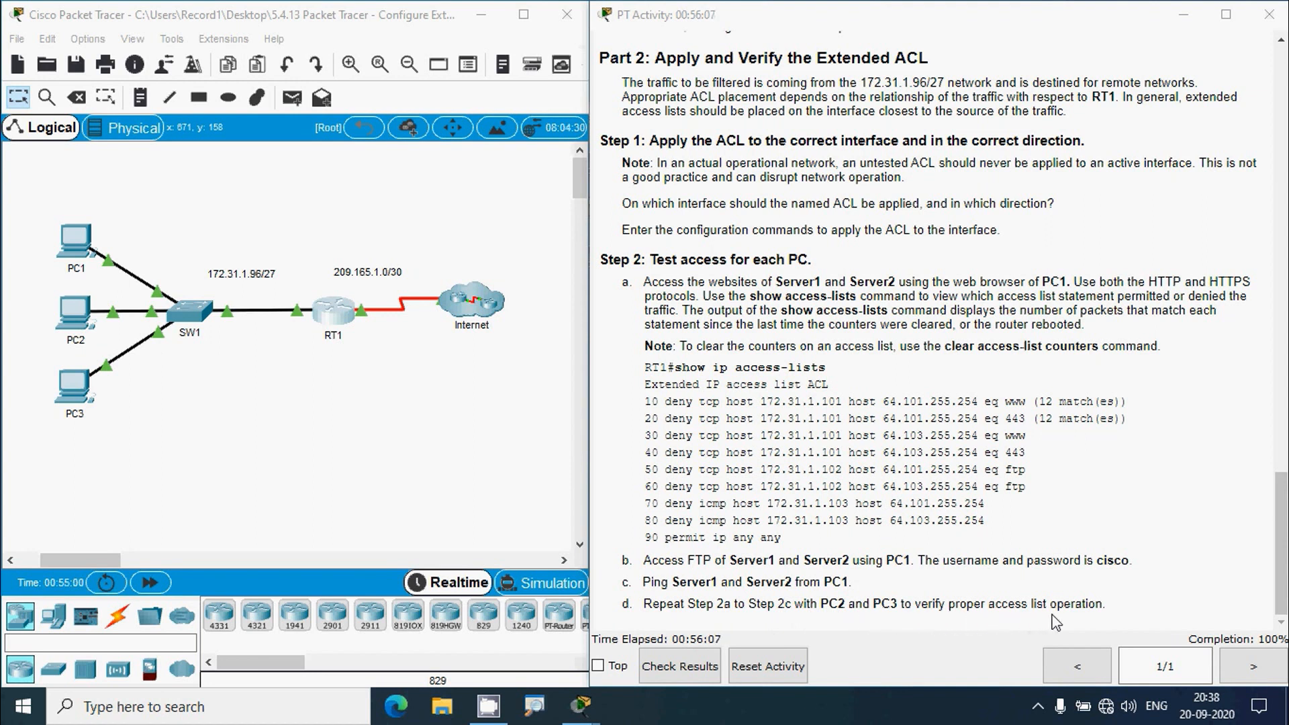
- Load Server1's page at 64.101.255.254 in PC2's web browser
click(538, 484)
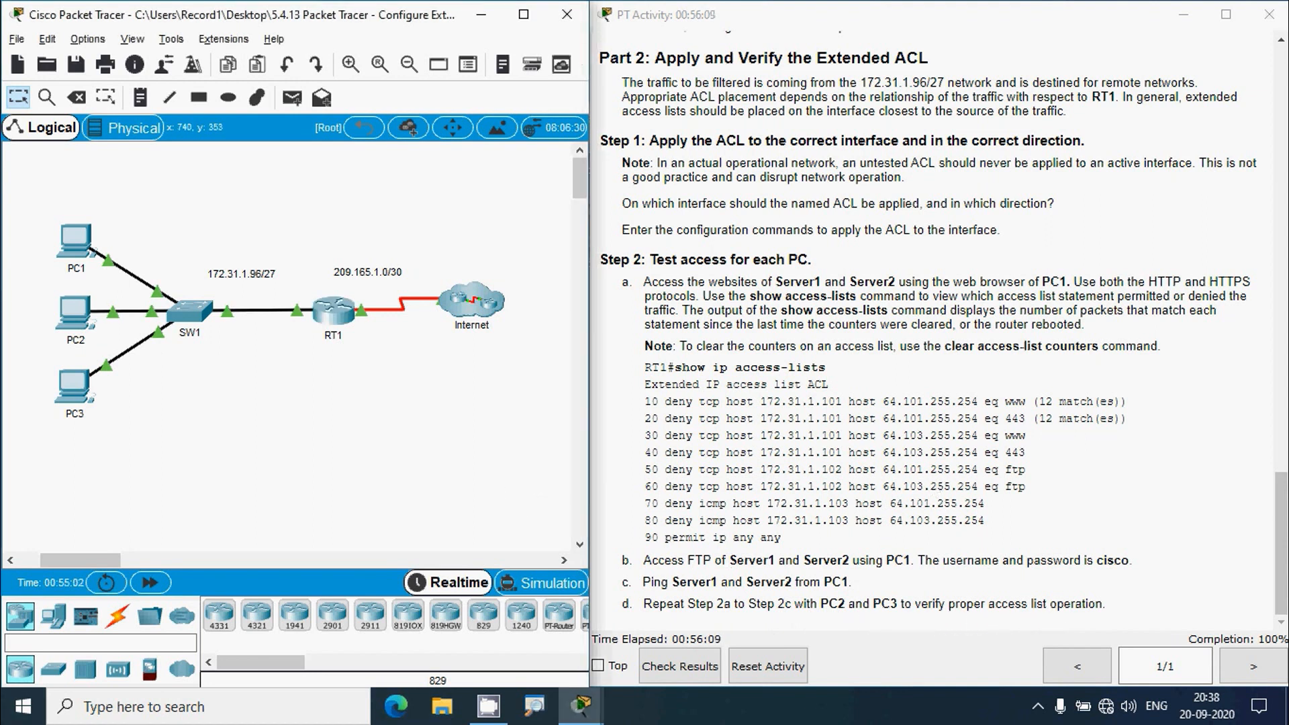
drag(1278, 504, 1271, 71)
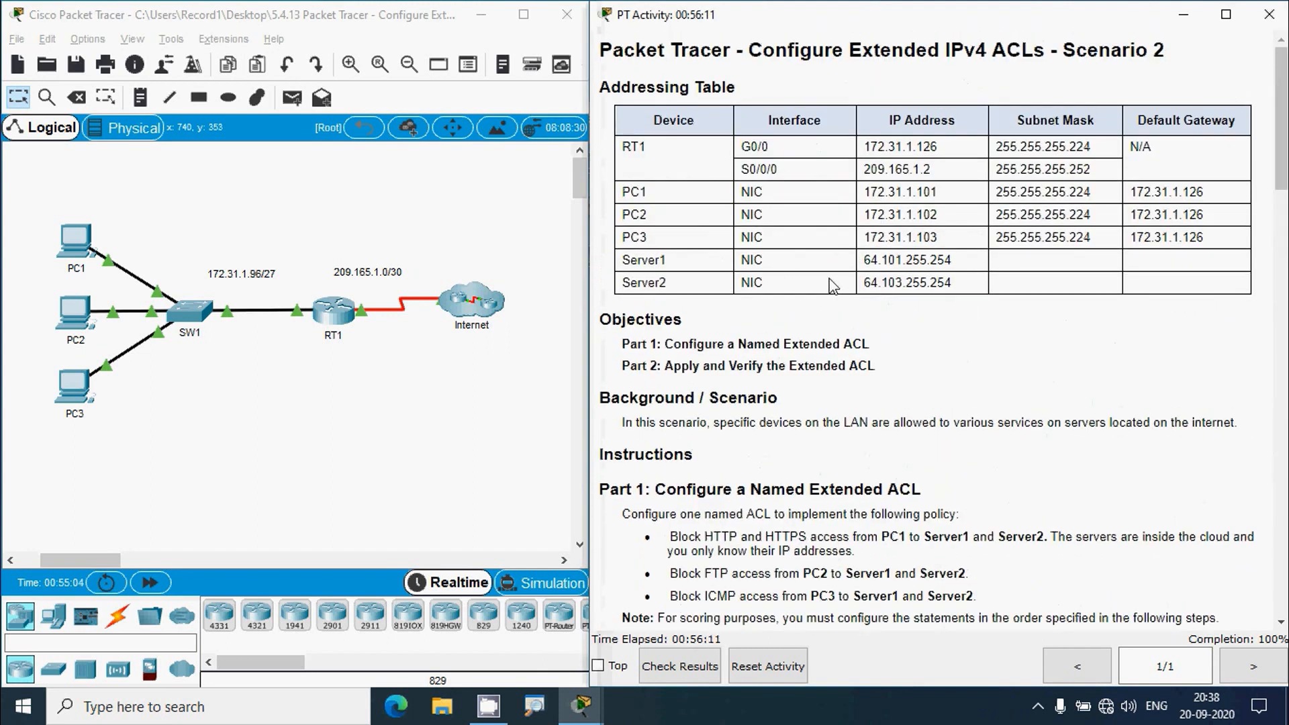
drag(864, 262, 962, 277)
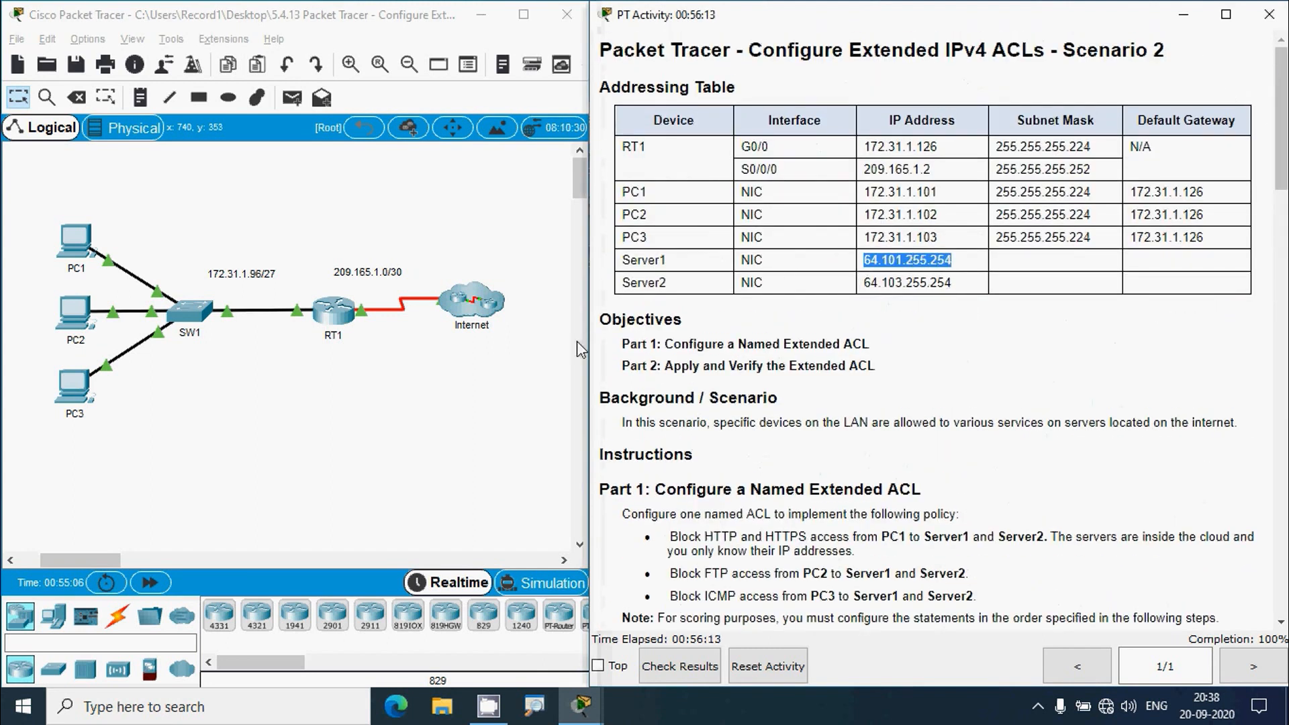
click(73, 310)
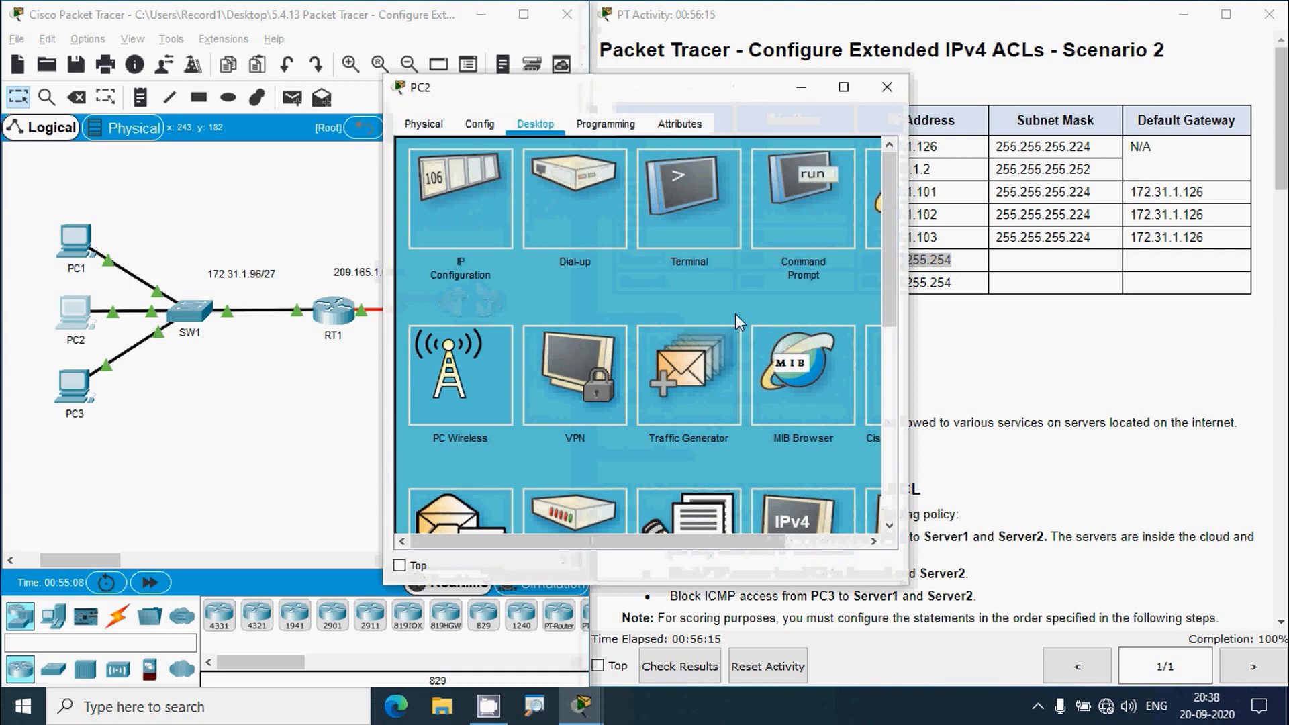
click(844, 88)
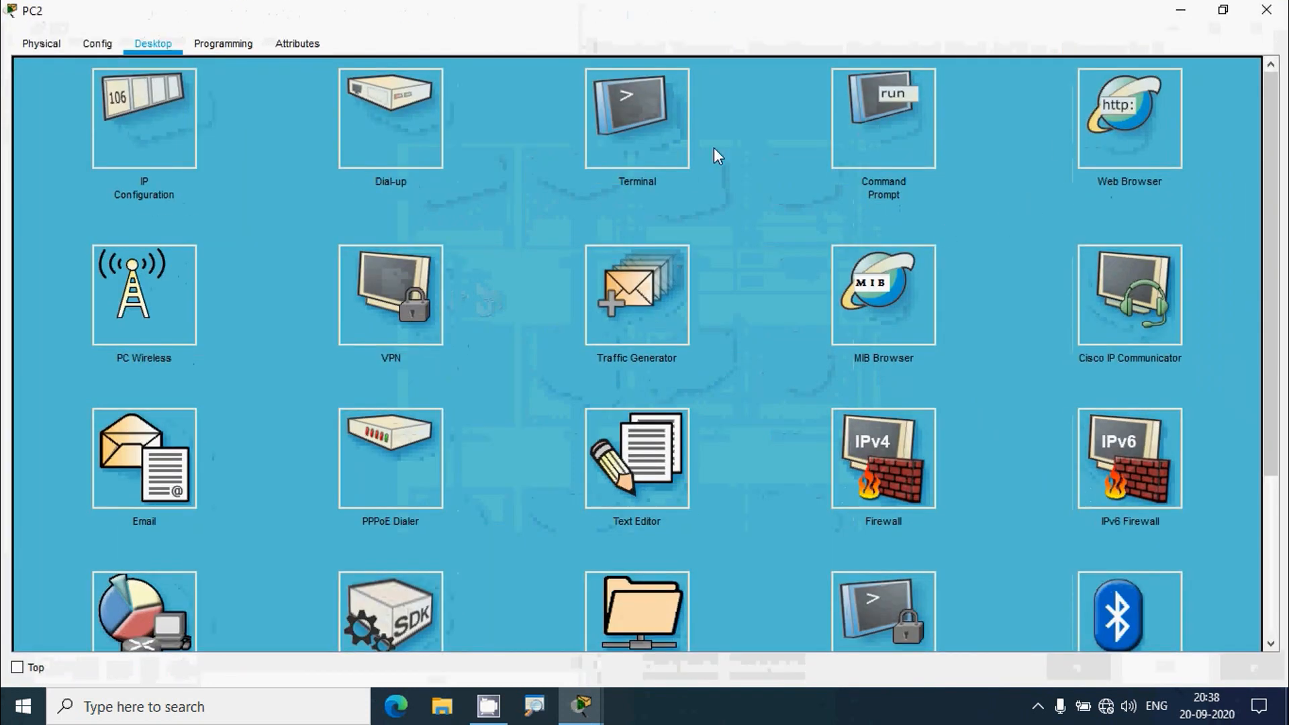
click(1130, 119)
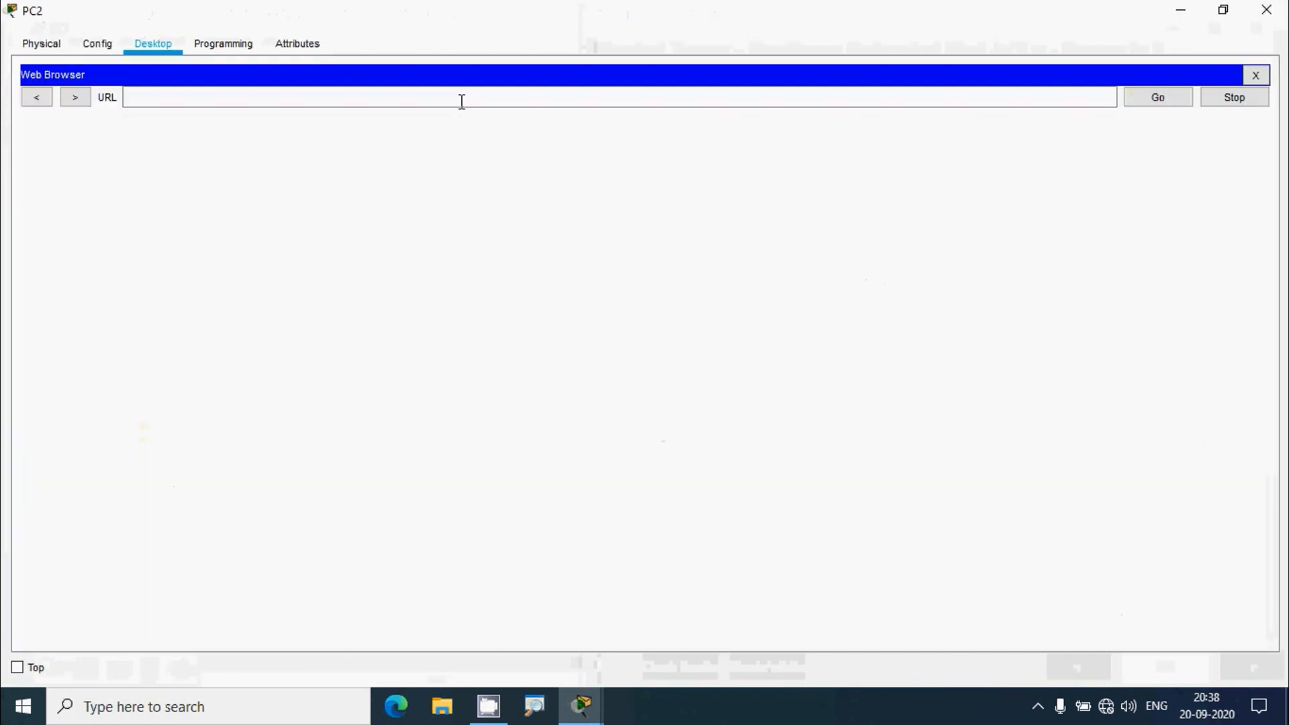
click(459, 99)
text(64.101.255.254)
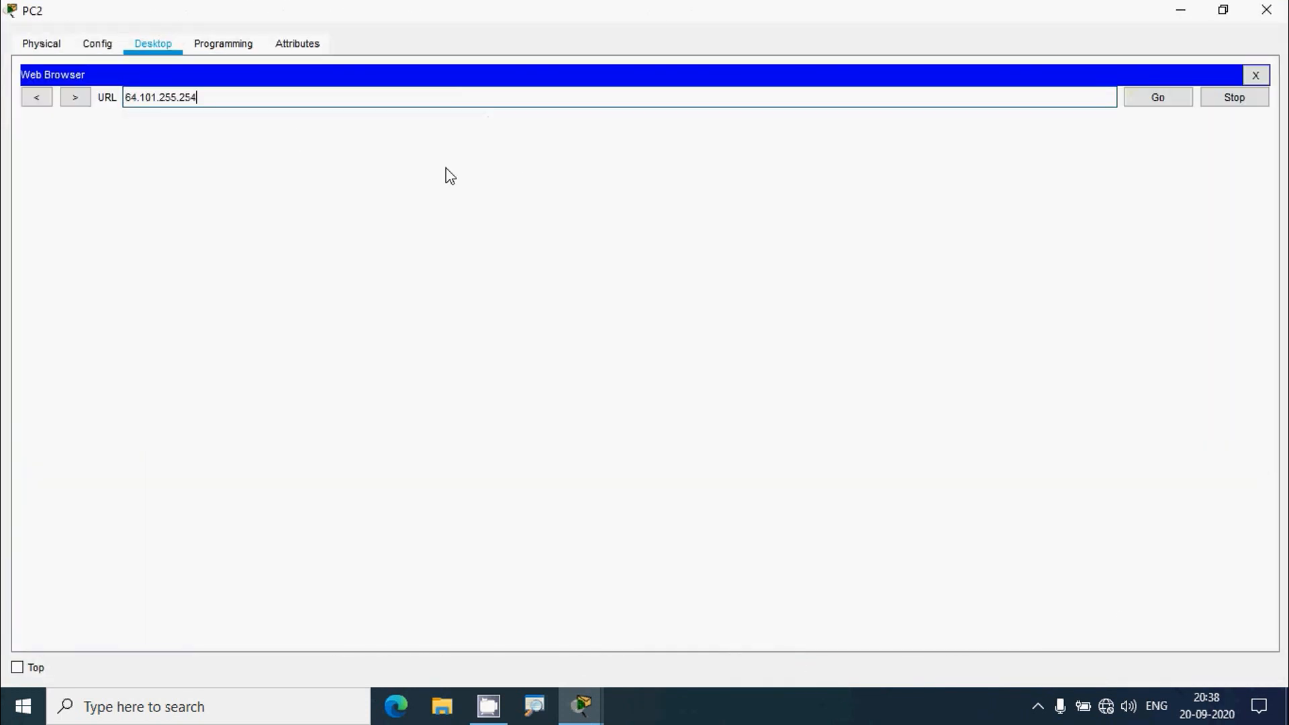
click(1158, 99)
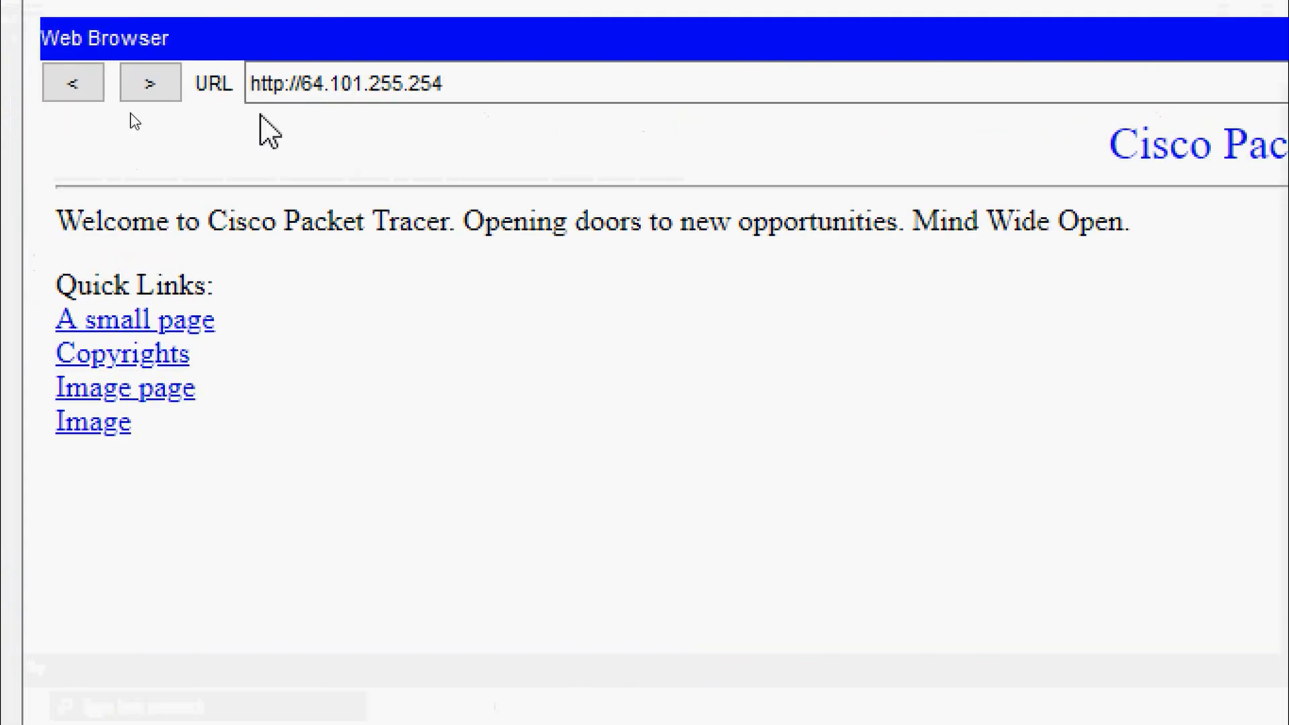
drag(219, 98, 91, 85)
key(ctrl+c)
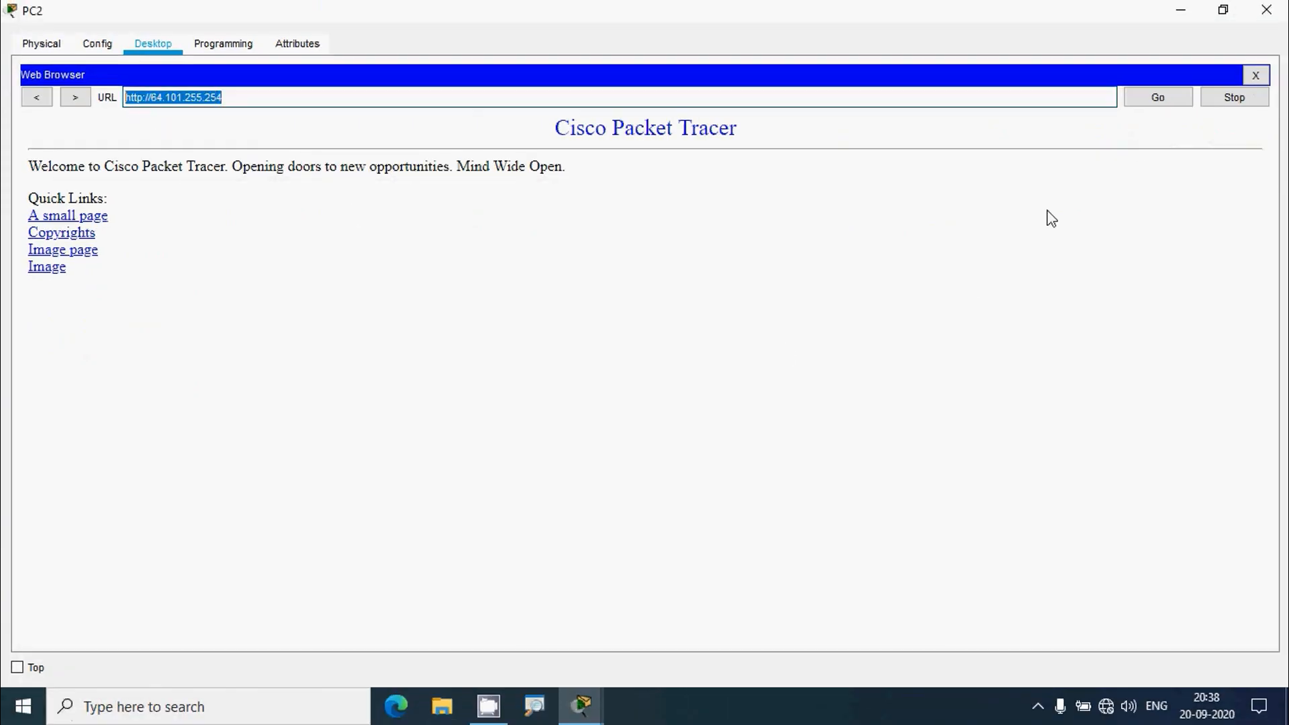
click(1256, 76)
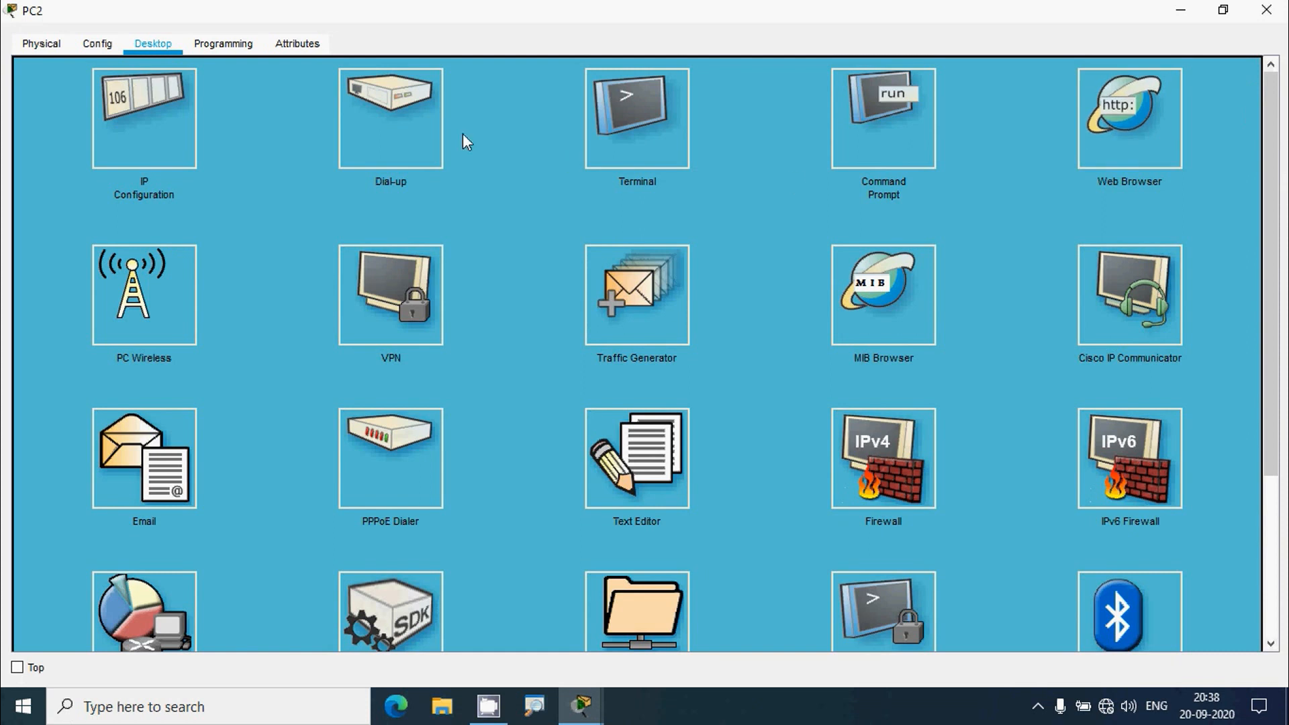
click(323, 97)
key(ctrl+v)
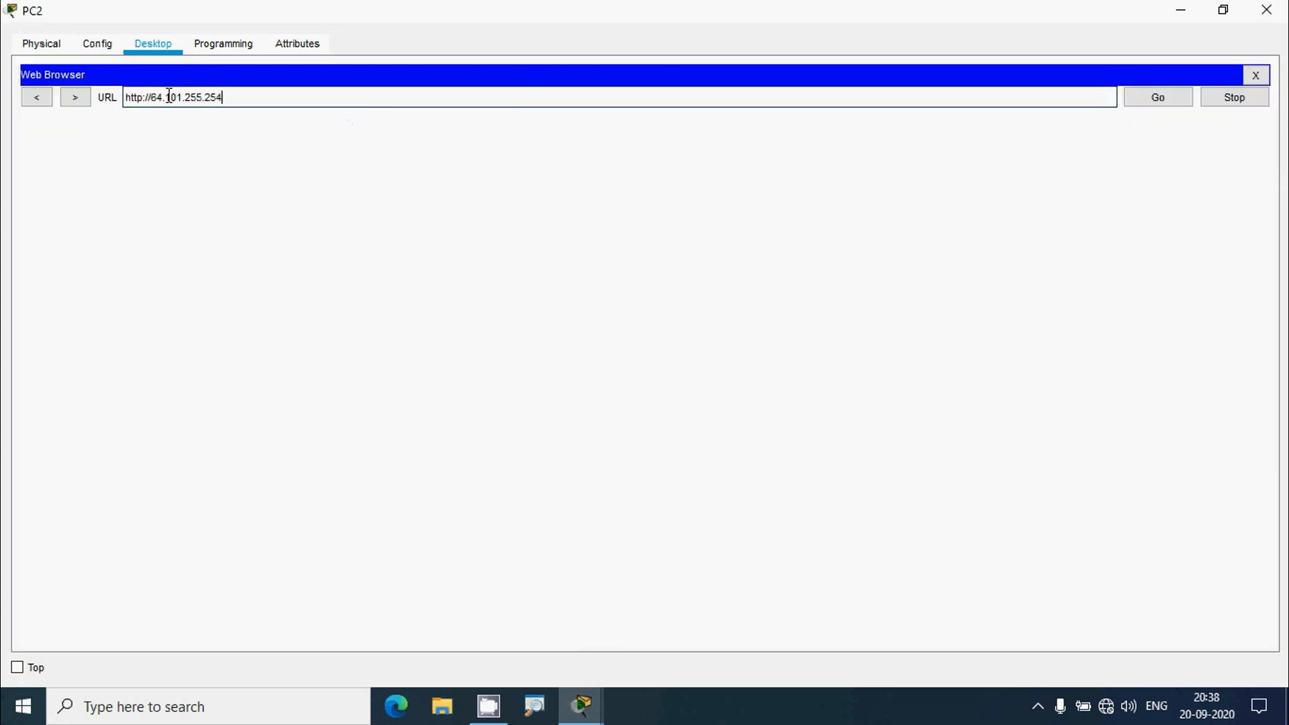
click(143, 98)
text(s)
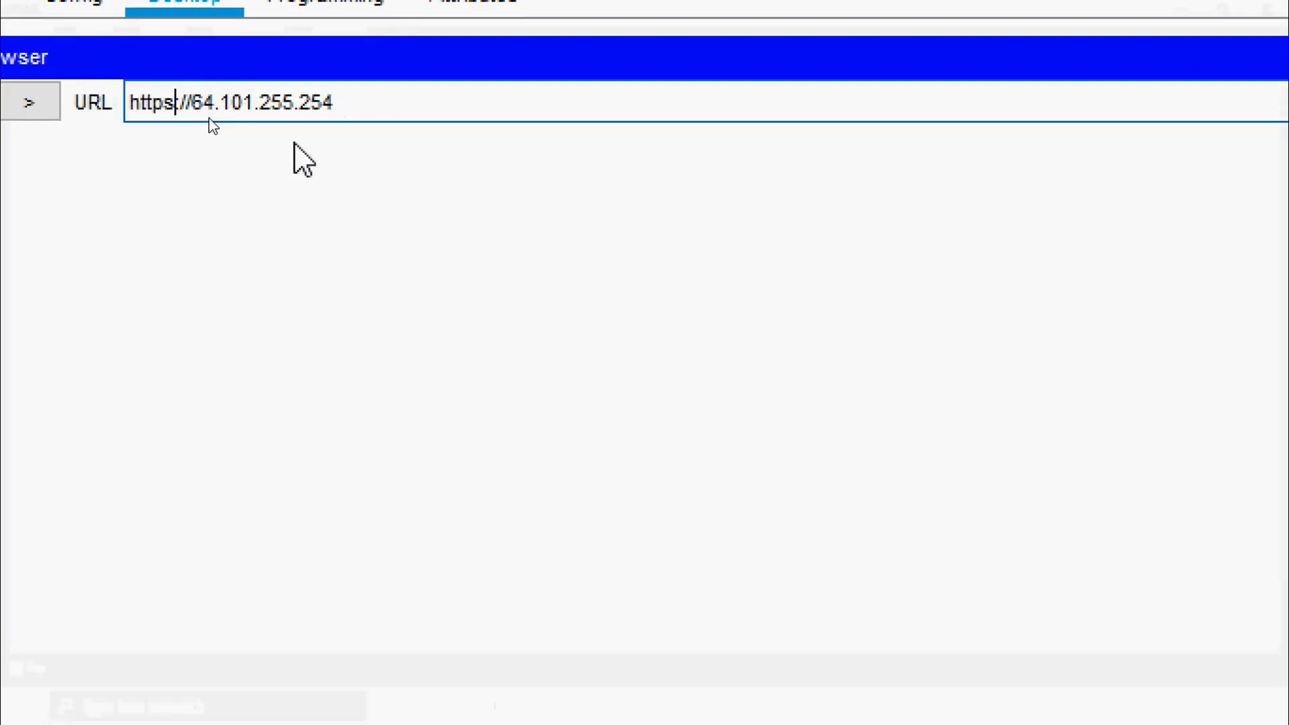
key(Return)
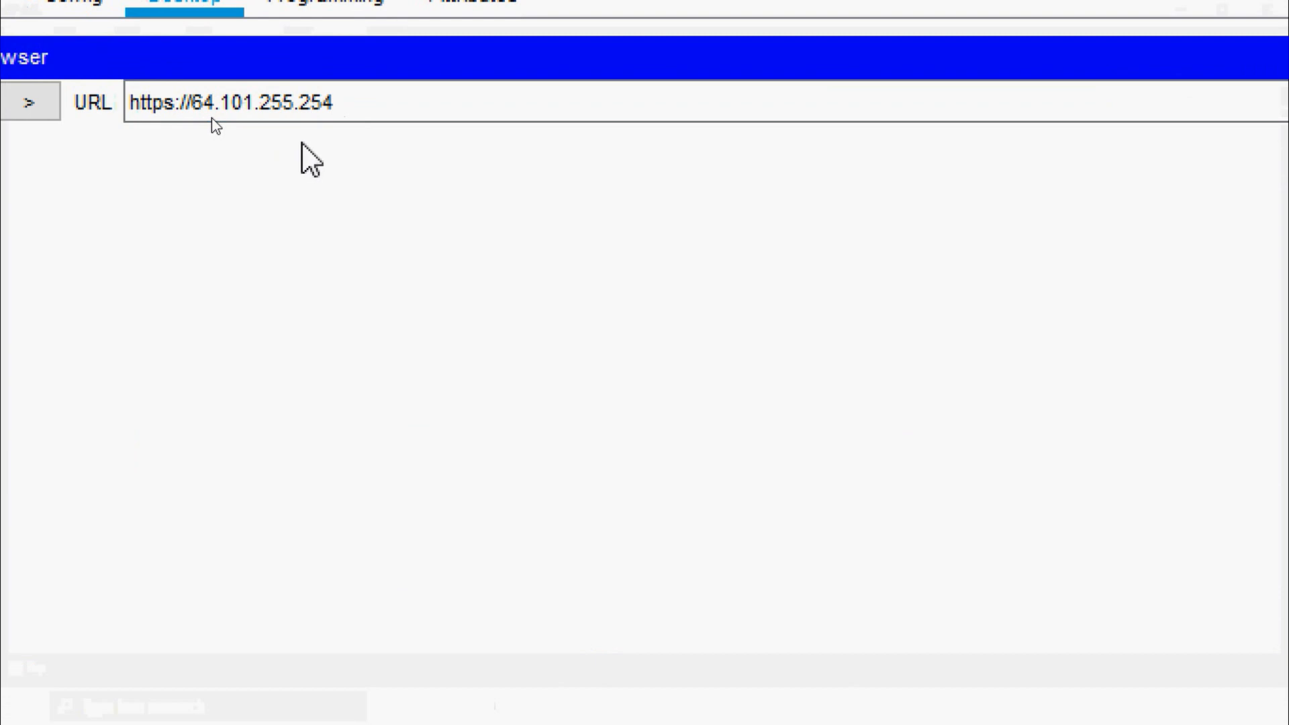
click(1159, 98)
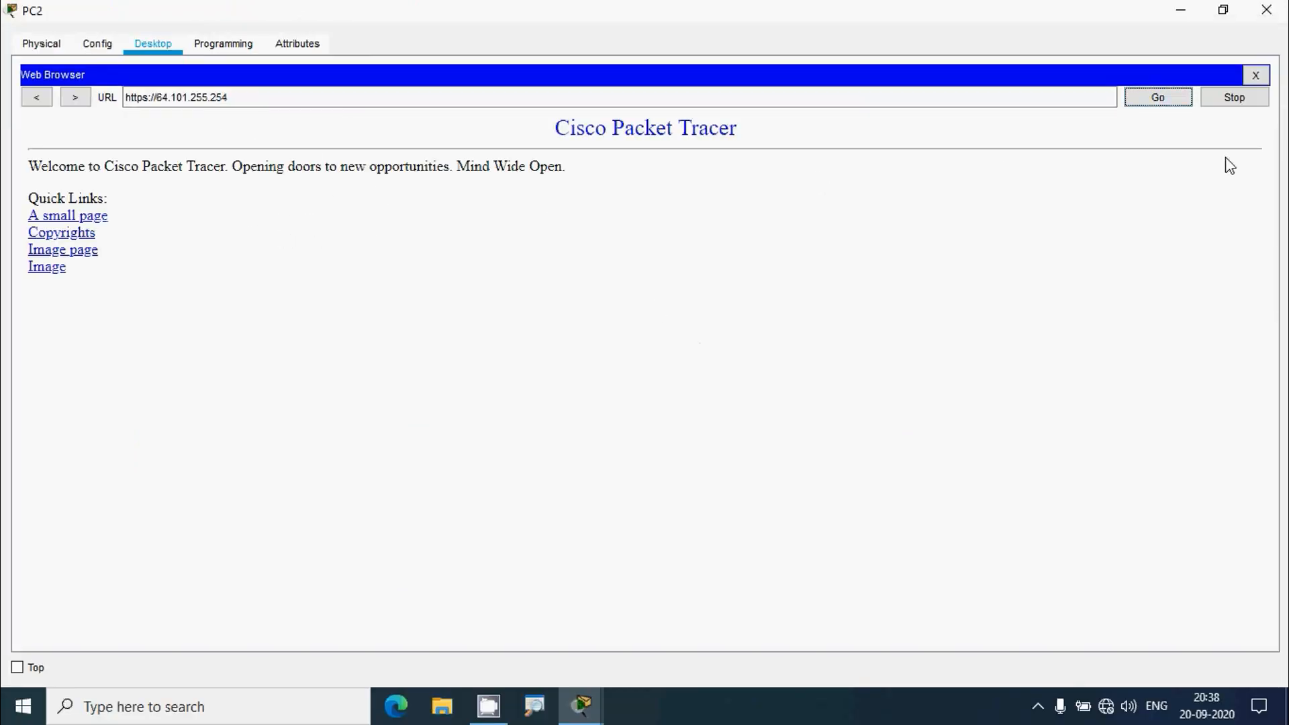
click(1256, 75)
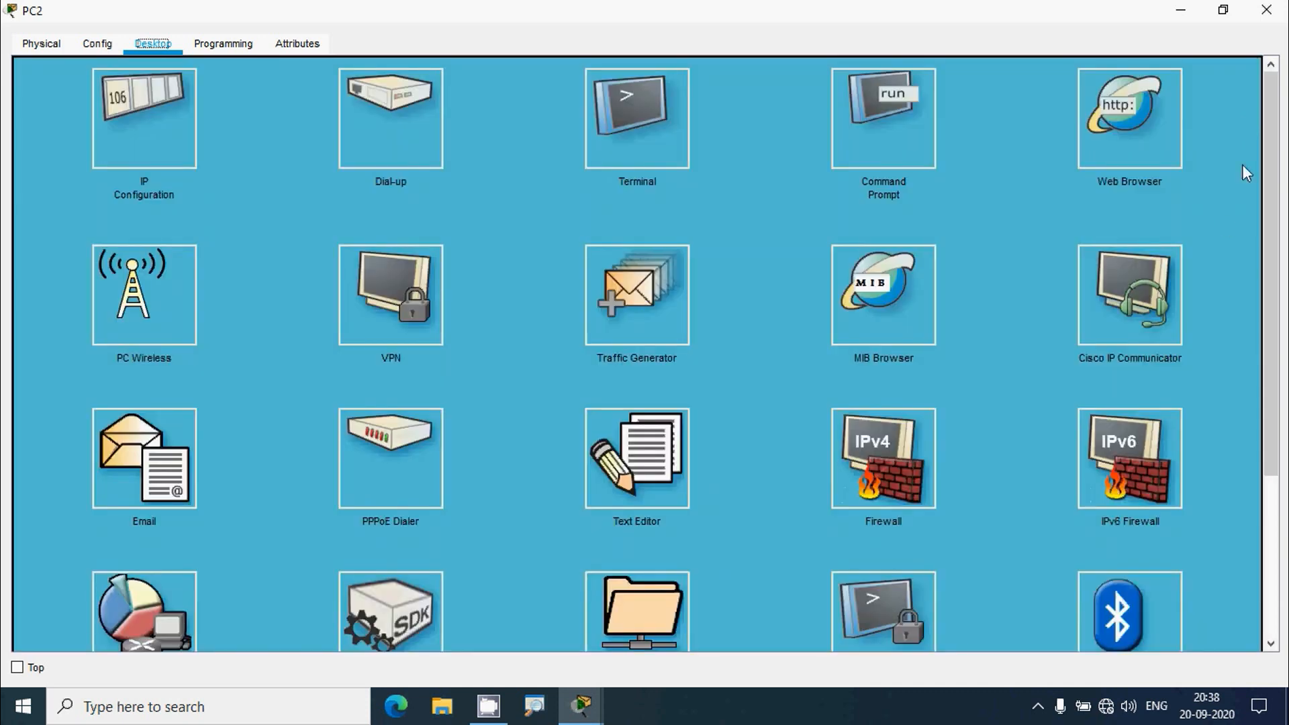
click(884, 119)
- Run ftp to Server1's pasted address from PC2's command prompt
text(f)
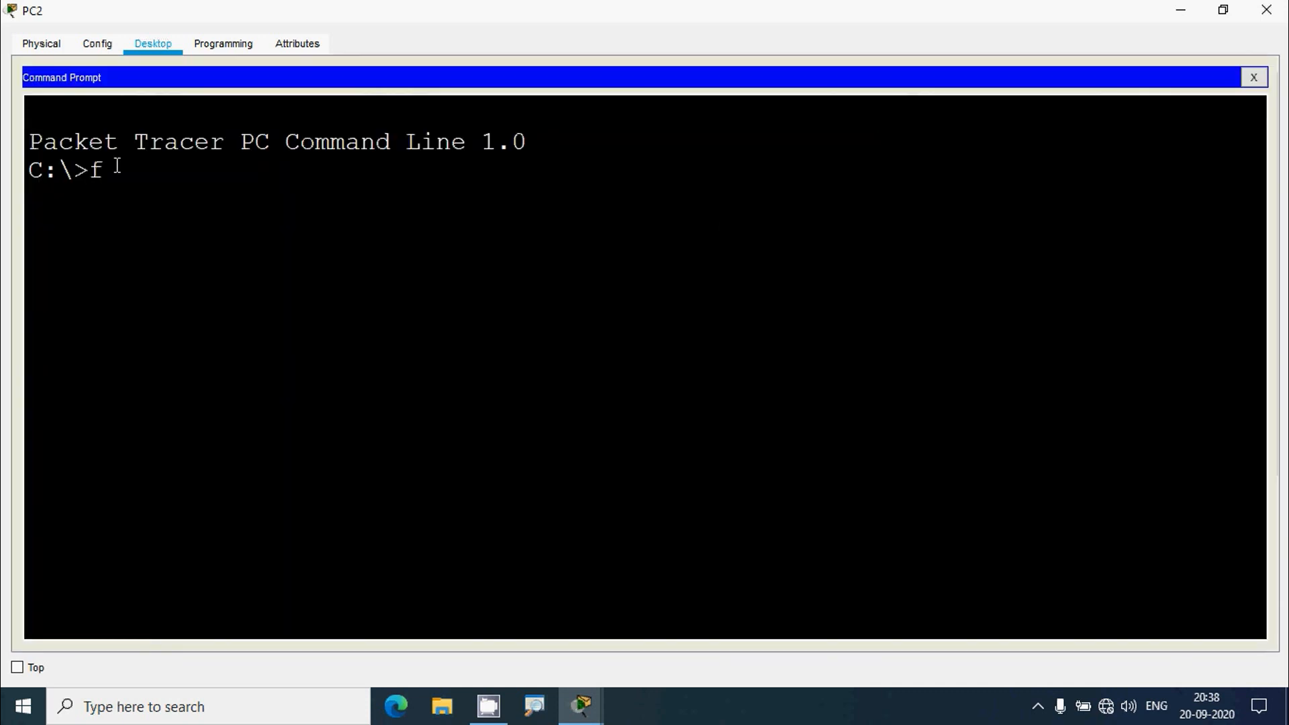
text(tp)
right_click(153, 169)
click(188, 203)
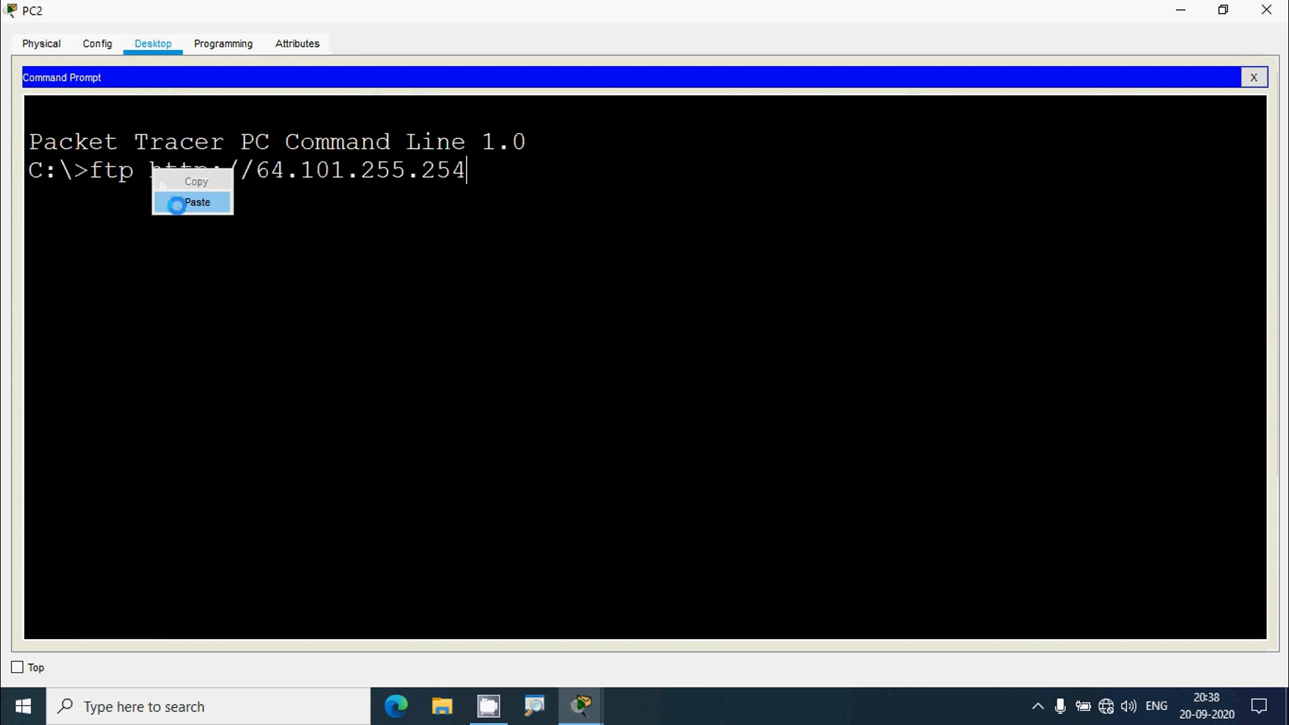
key(Return)
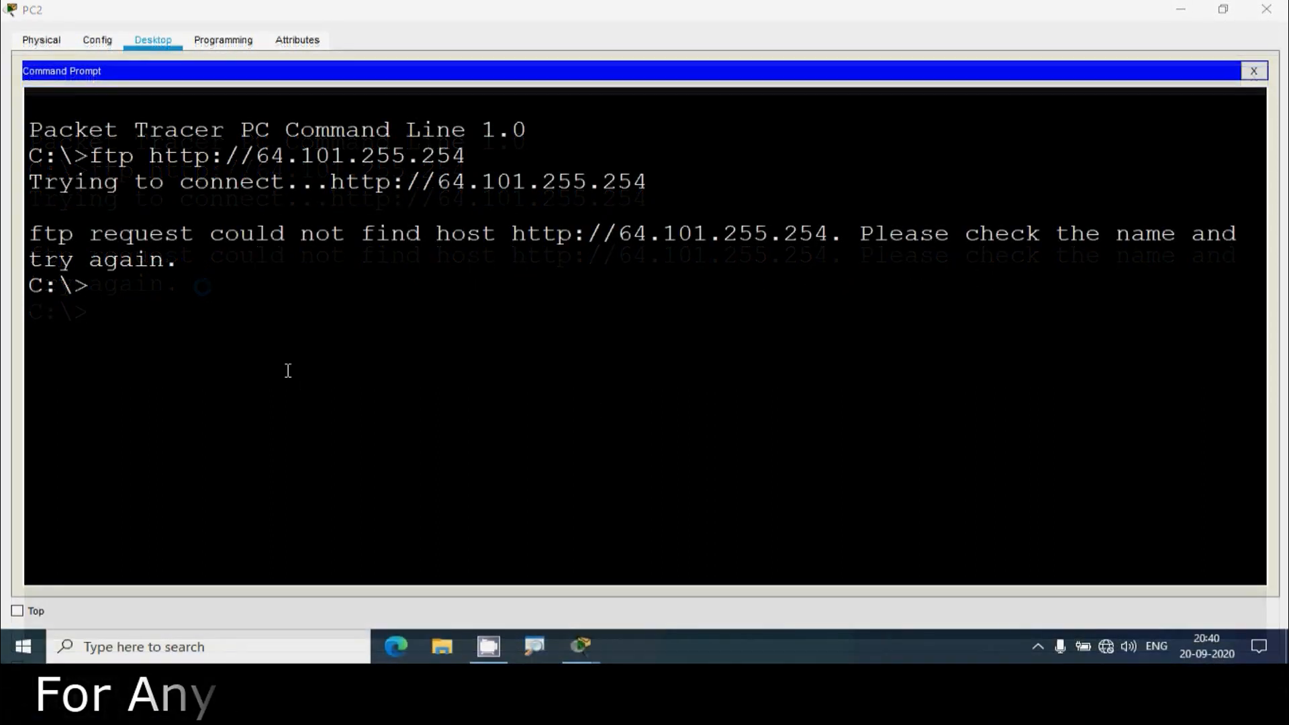
text(ping)
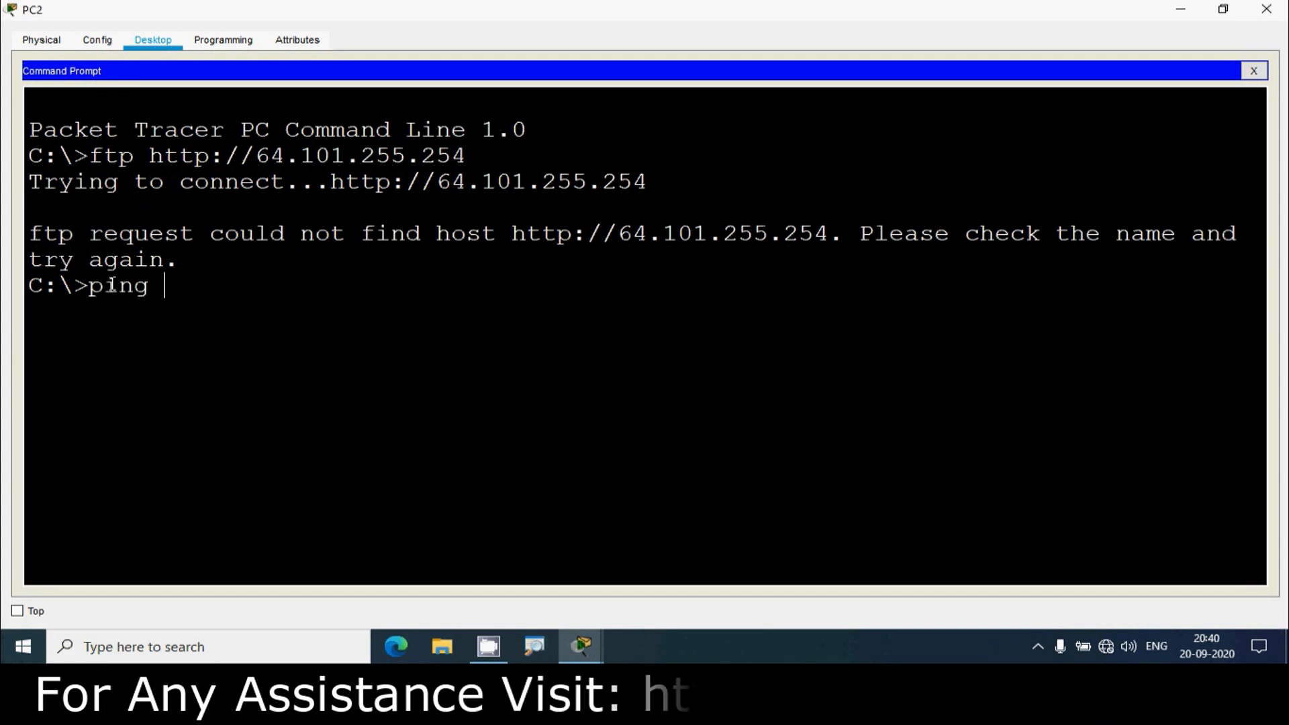
right_click(178, 297)
click(220, 326)
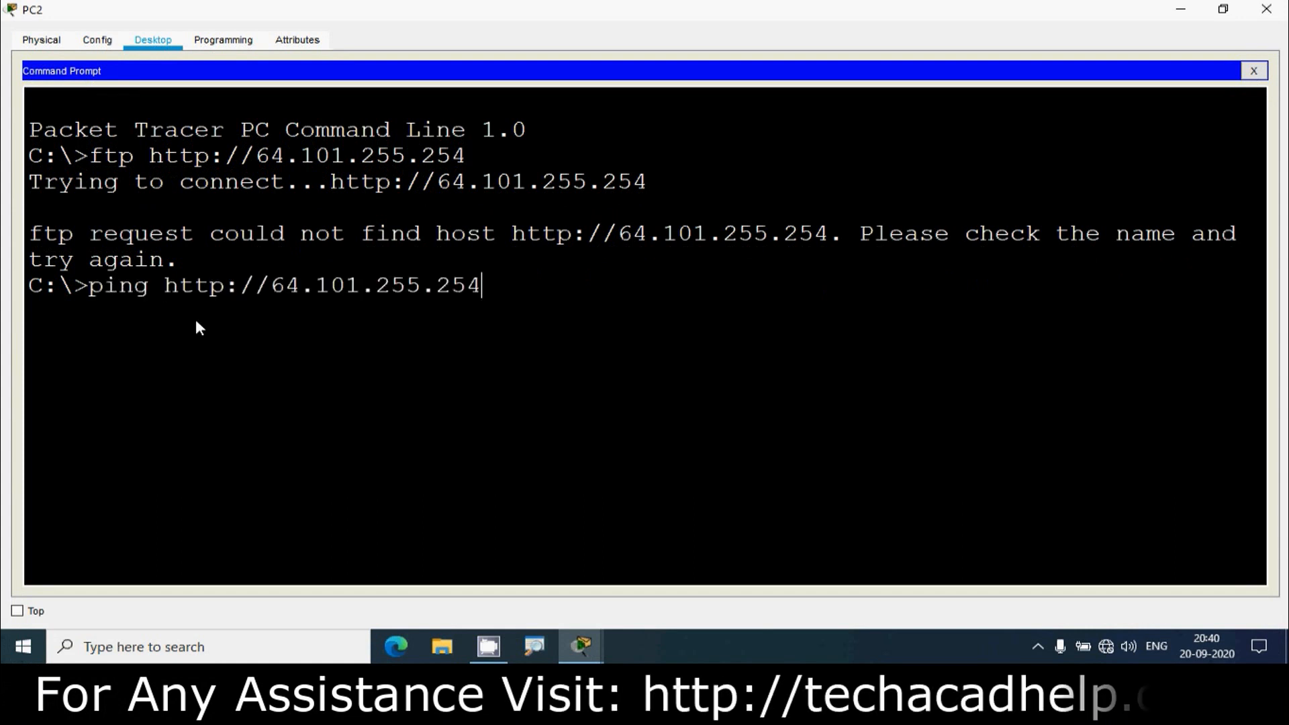
key(Return)
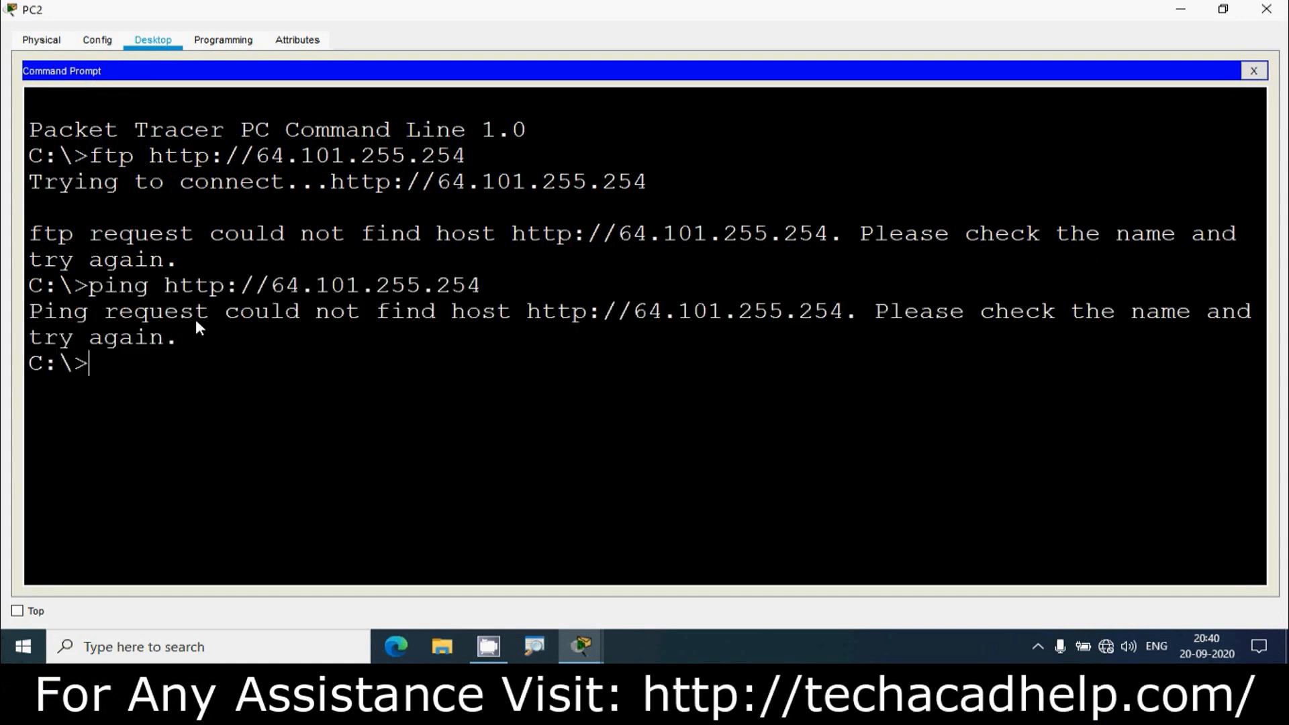
key(Up)
key(Left)
key(Left)
key(Left)
key(Left)
key(Left)
key(Left)
key(Left)
key(Left)
key(Left)
key(Left)
key(Left)
key(Left)
key(Left)
key(Left)
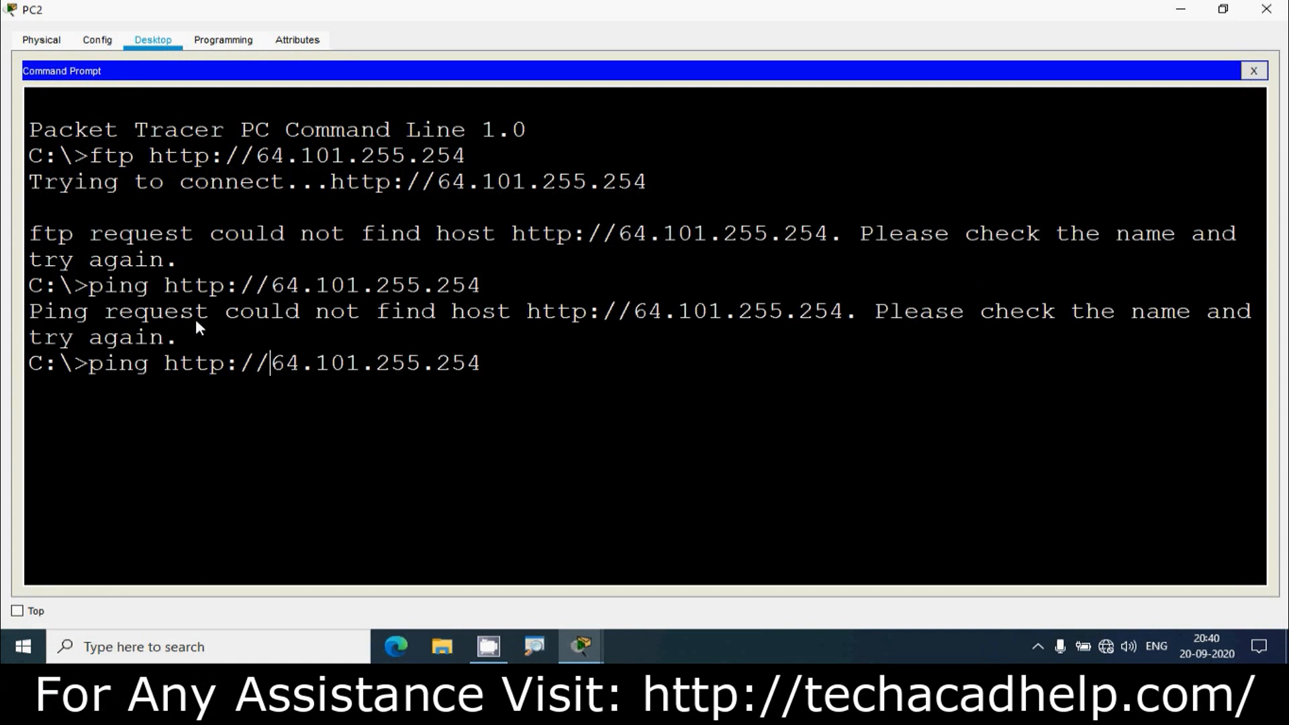
key(BackSpace)
key(BackSpace)
key(BackSpace)
key(BackSpace)
key(BackSpace)
key(BackSpace)
key(BackSpace)
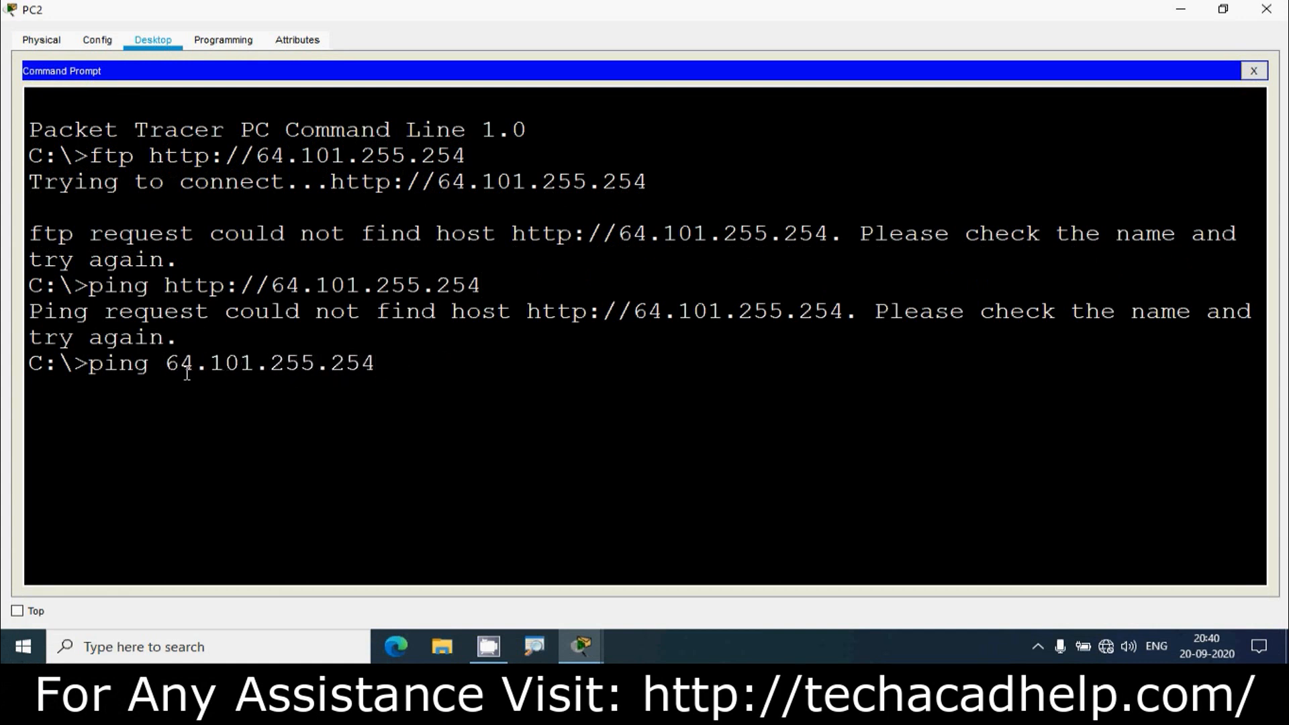
key(Return)
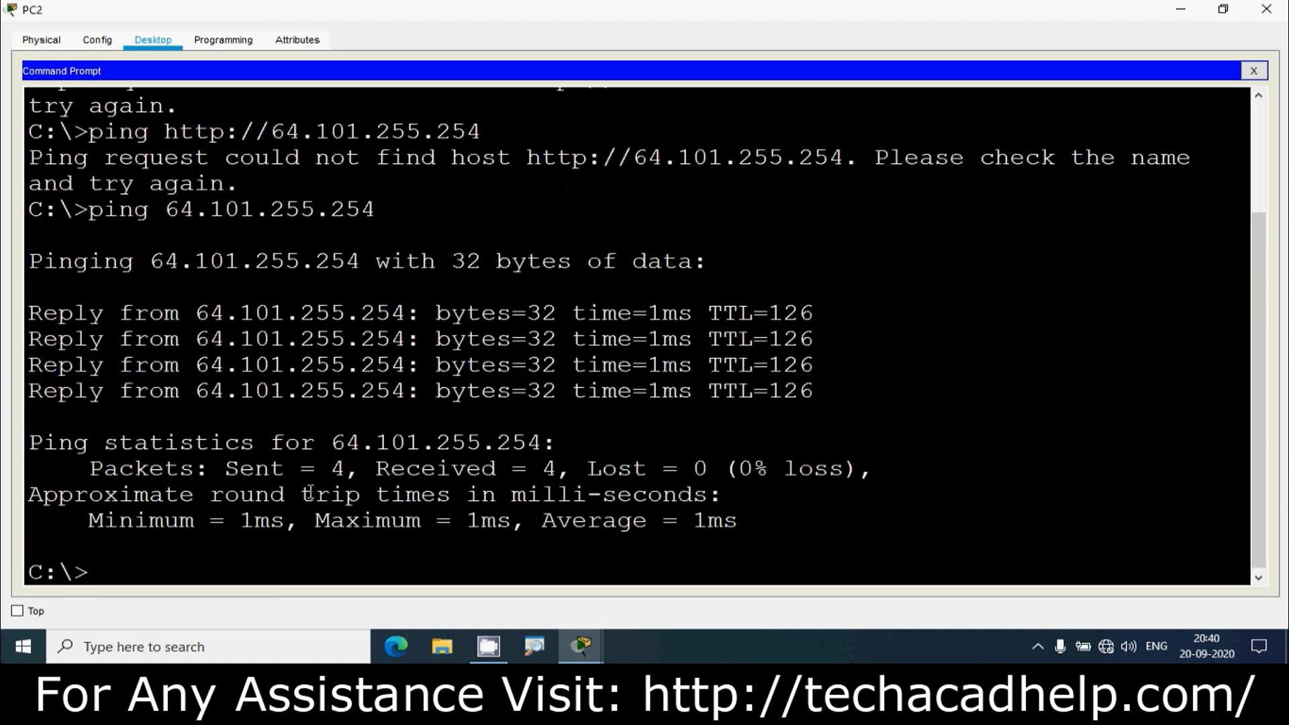
click(1182, 10)
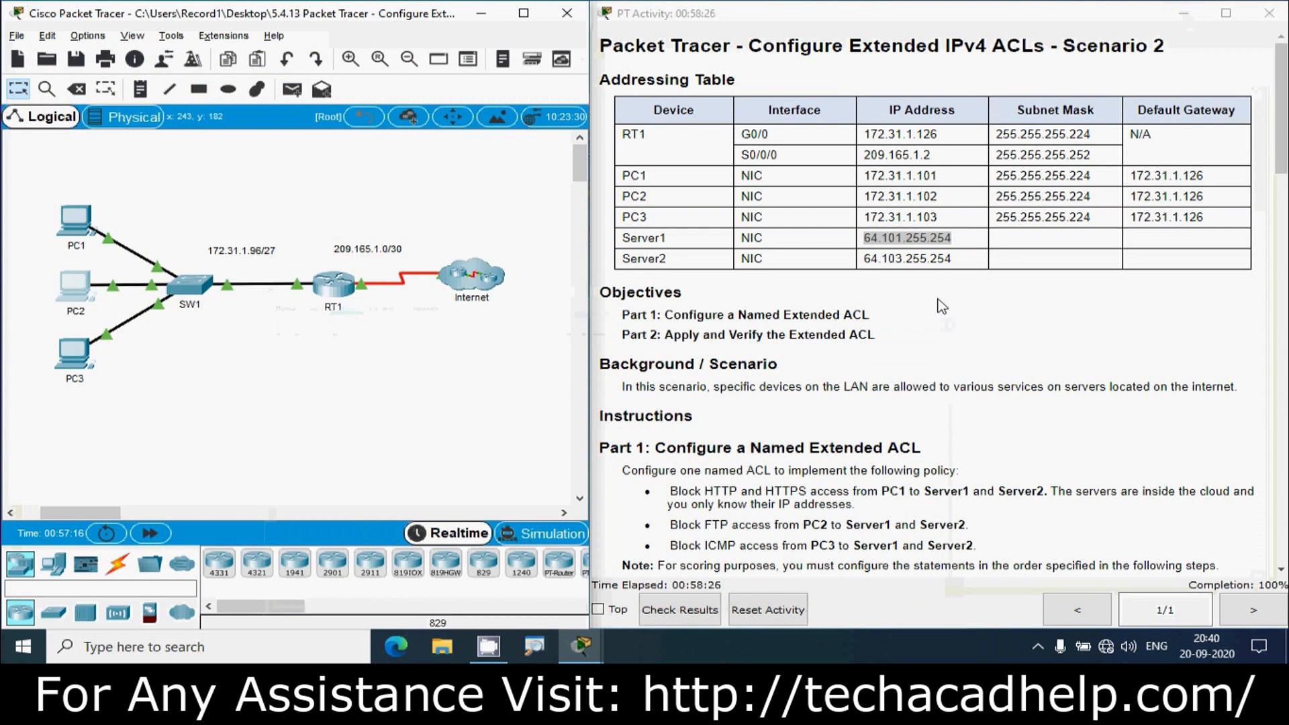
- Load Server2's web page at 64.103.255.254 in PC2's web browser
drag(953, 259, 866, 259)
key(ctrl+c)
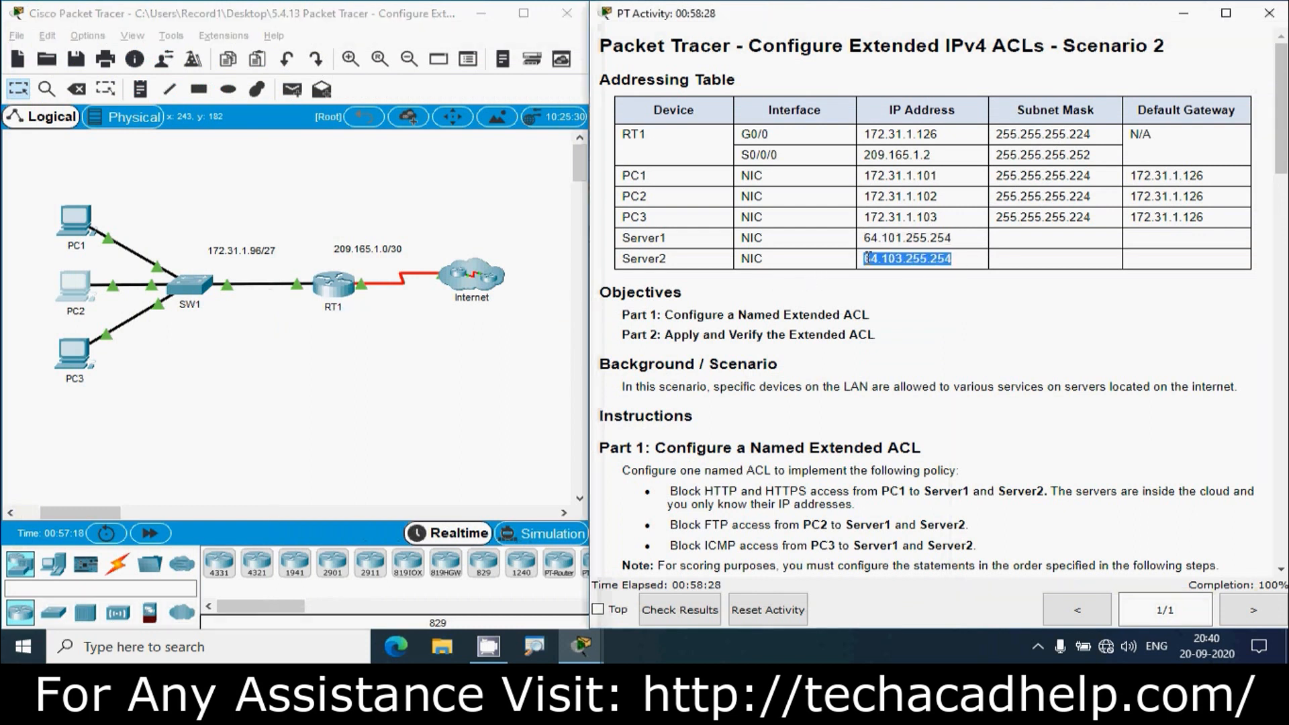
click(86, 288)
click(844, 80)
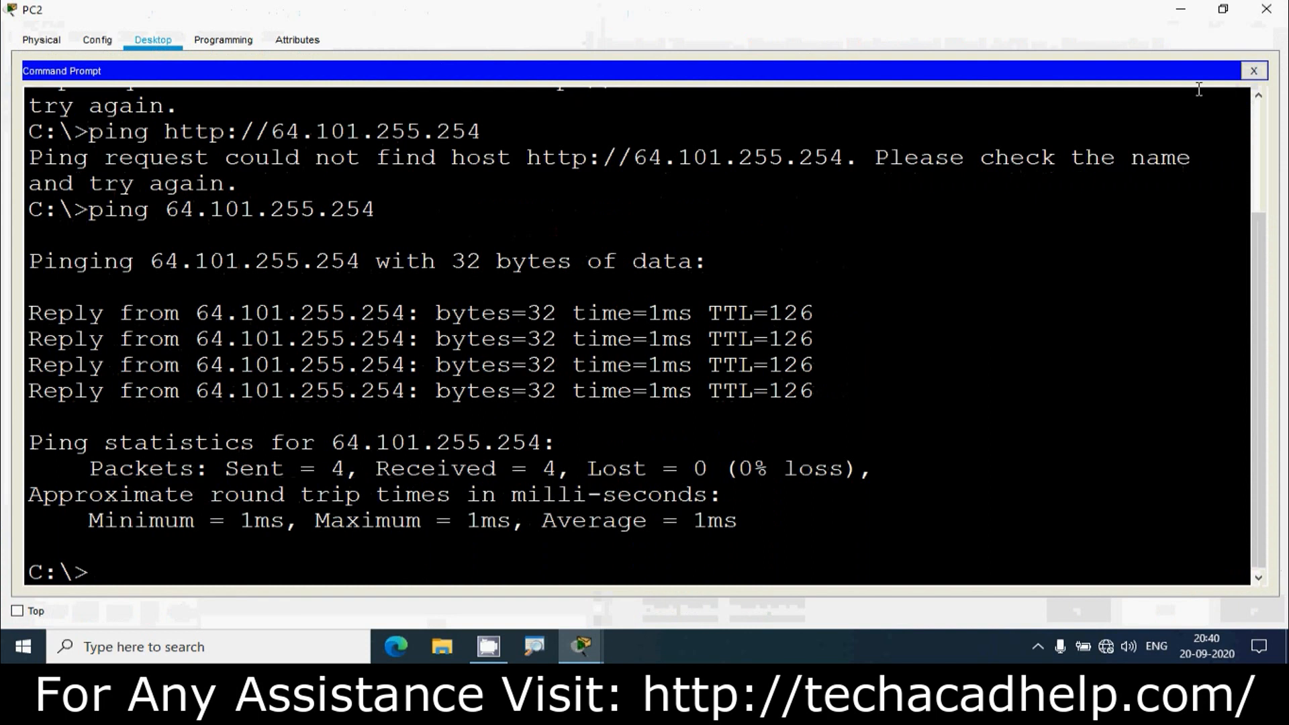
click(1253, 71)
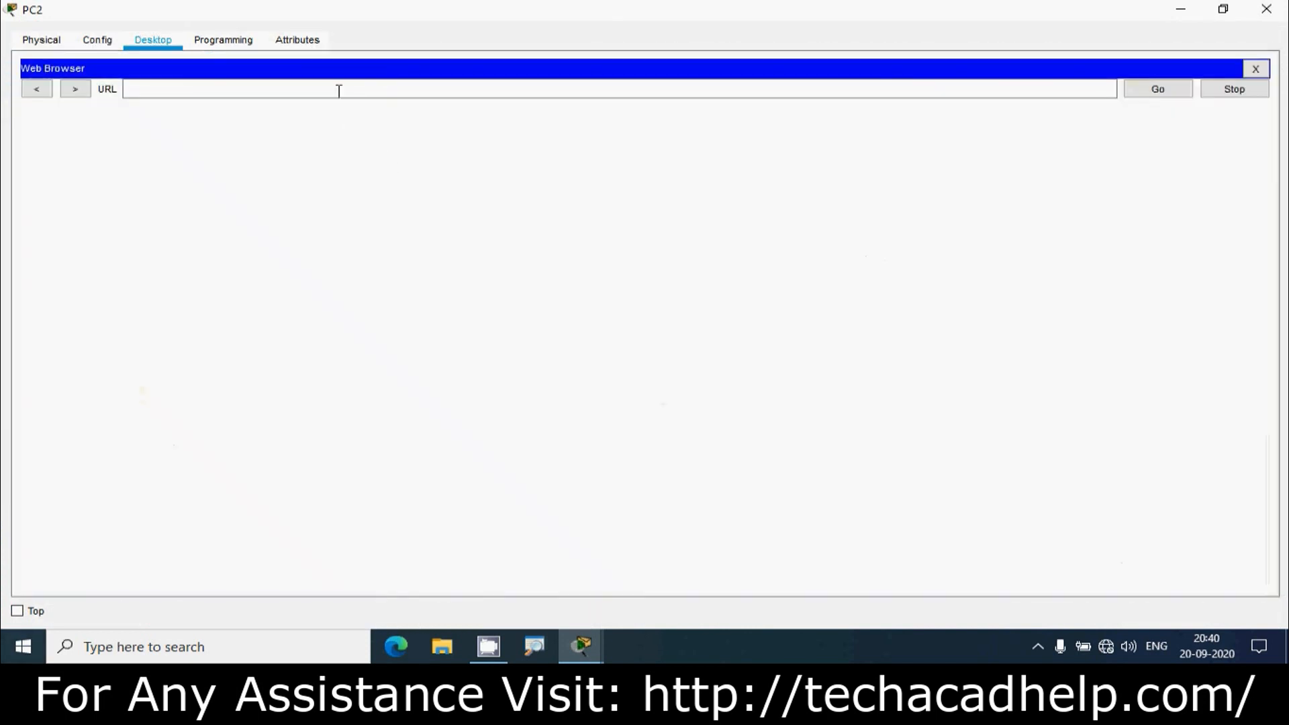
click(339, 91)
key(ctrl+v)
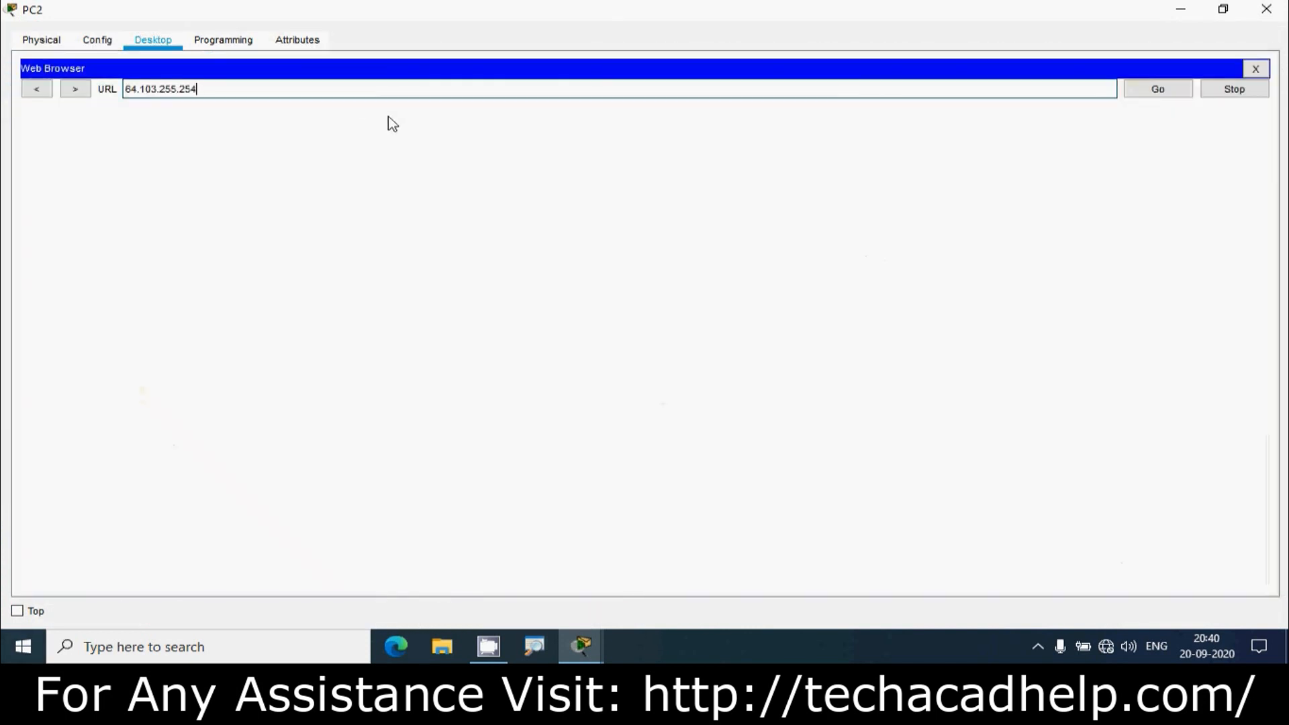
key(Return)
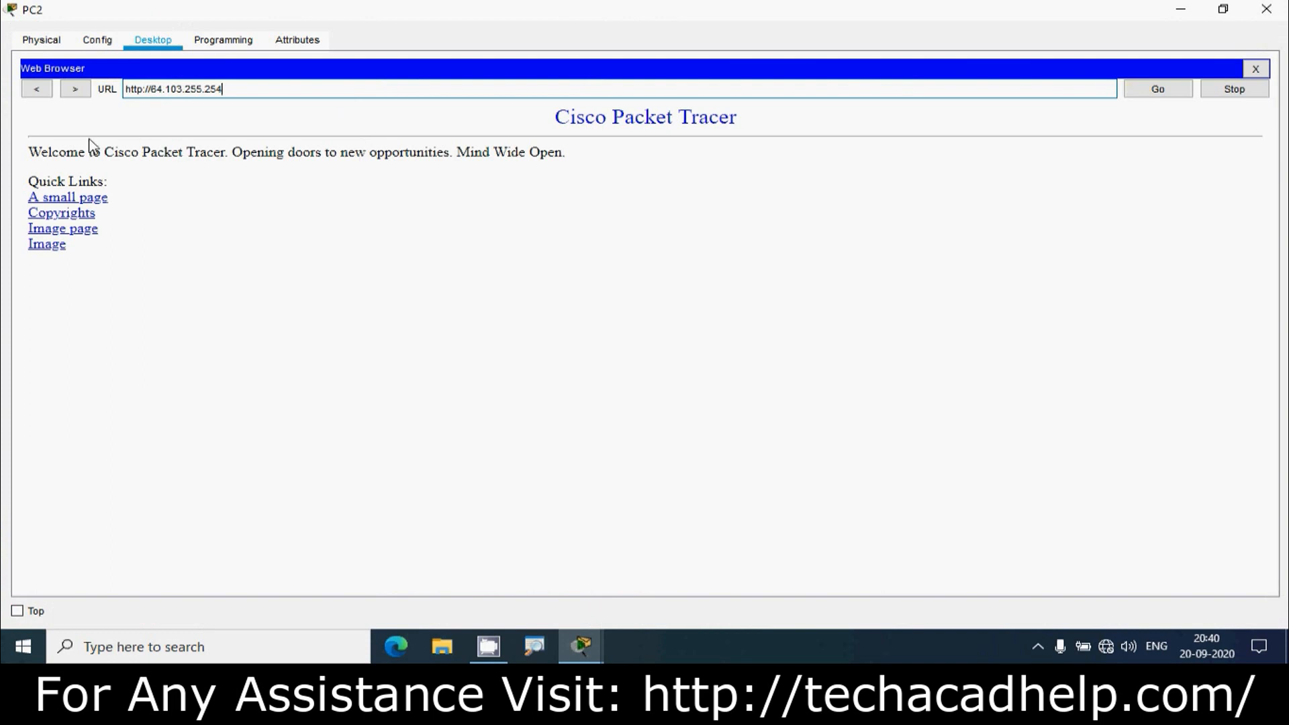
drag(448, 46, 158, 53)
key(ctrl+c)
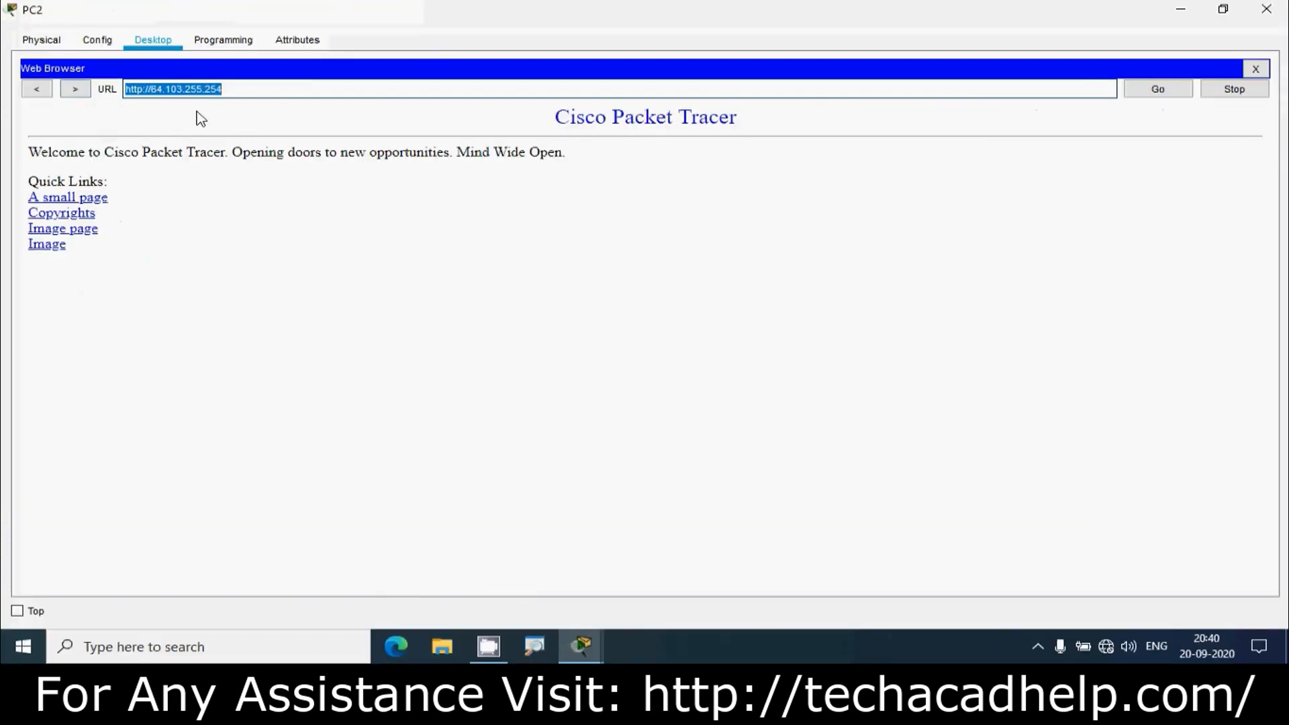
click(1252, 91)
click(1255, 69)
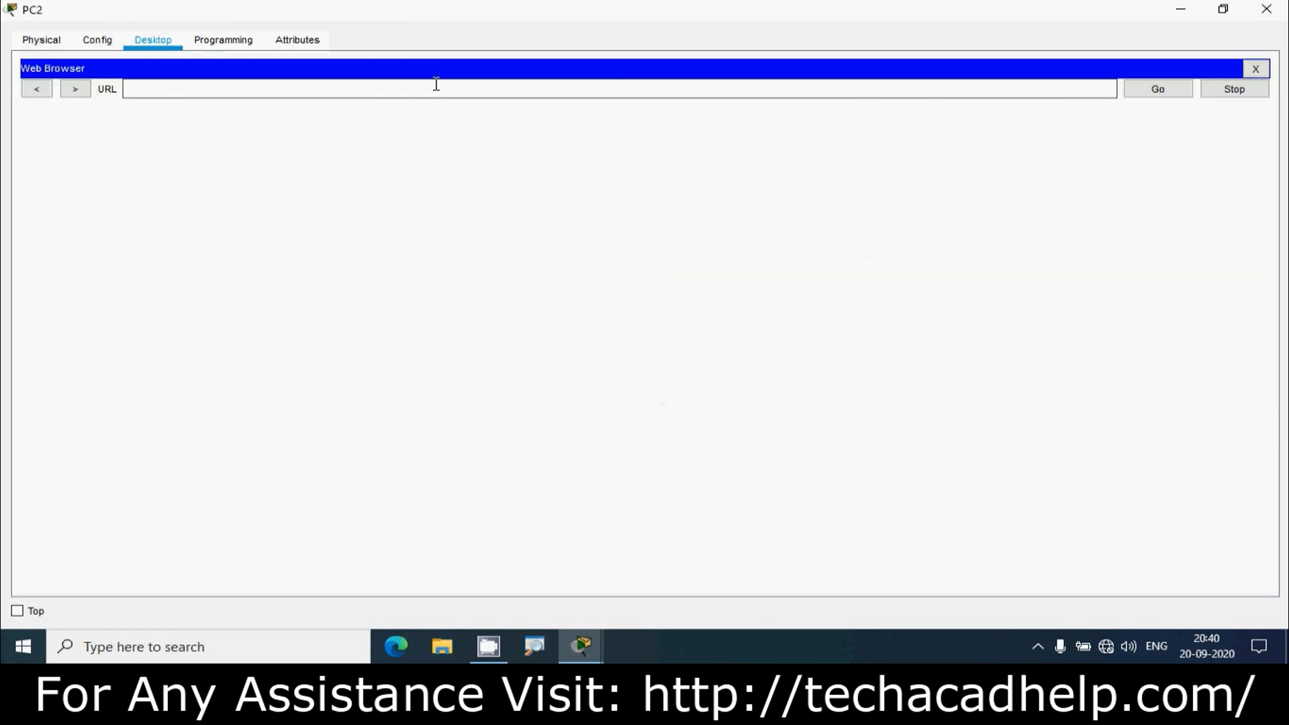
click(433, 88)
key(ctrl+v)
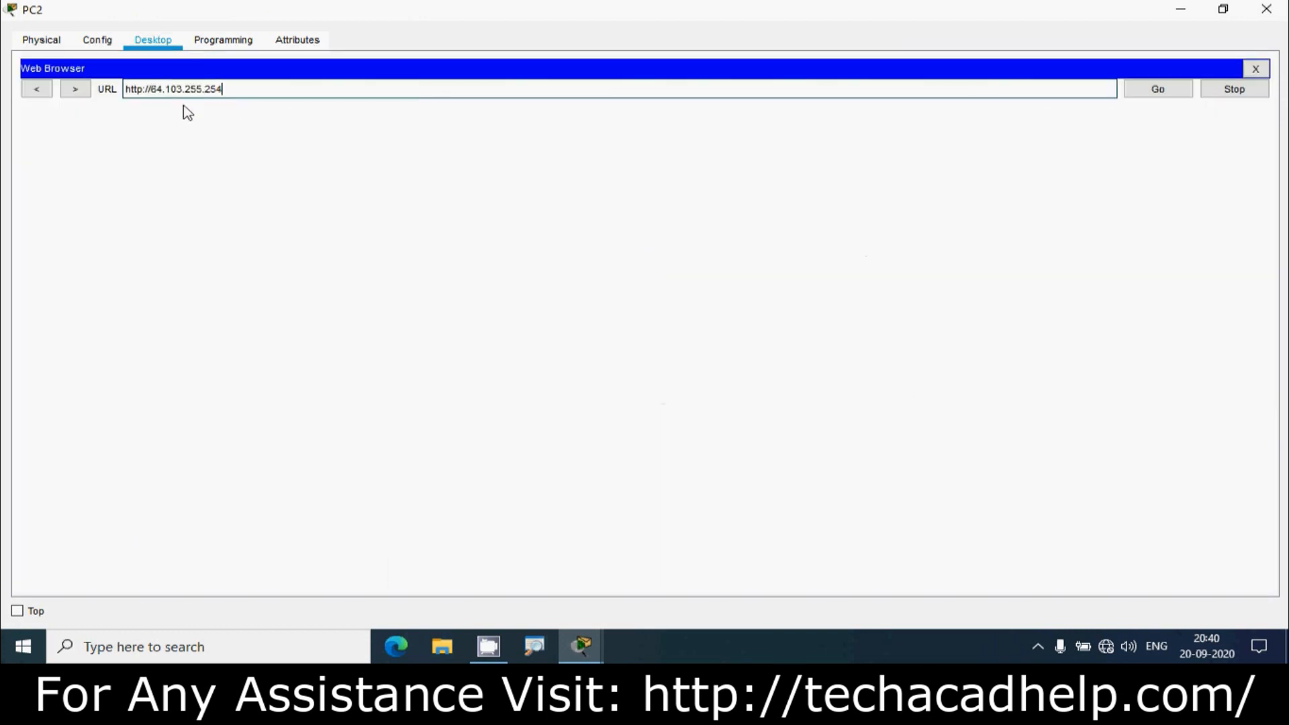
click(137, 90)
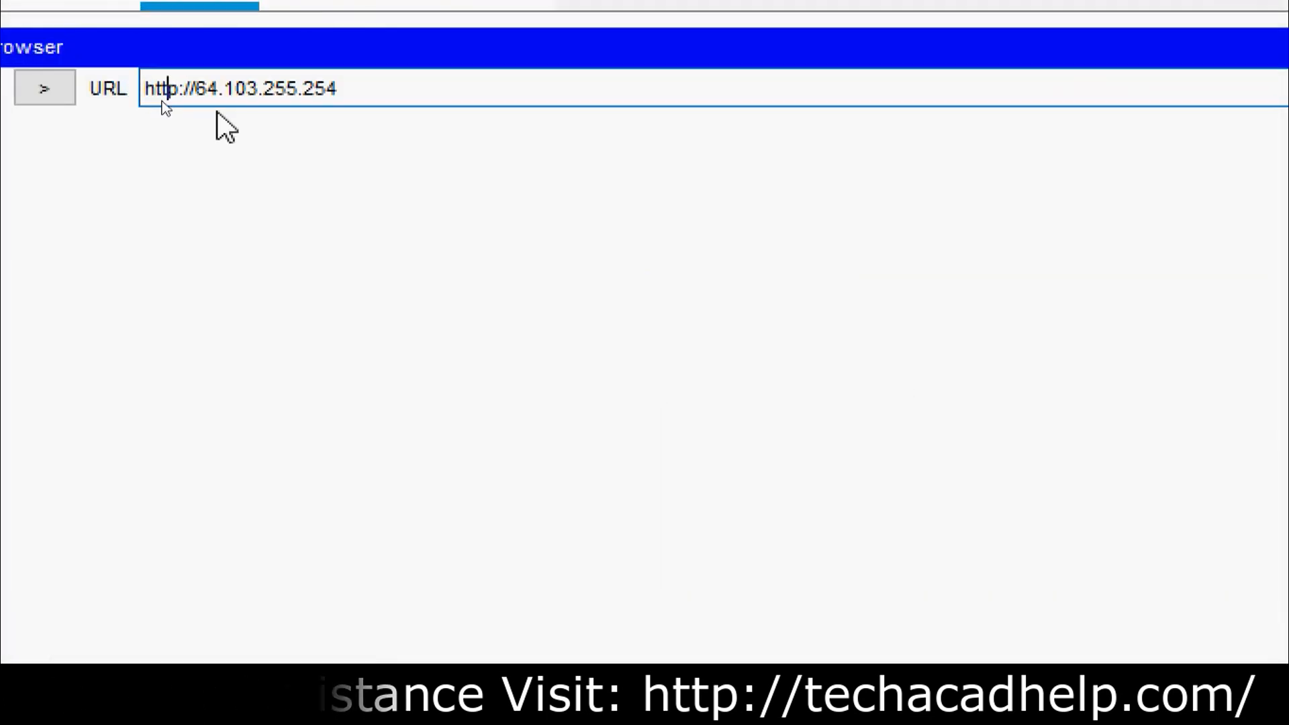
key(Right)
text(s)
key(End)
key(Return)
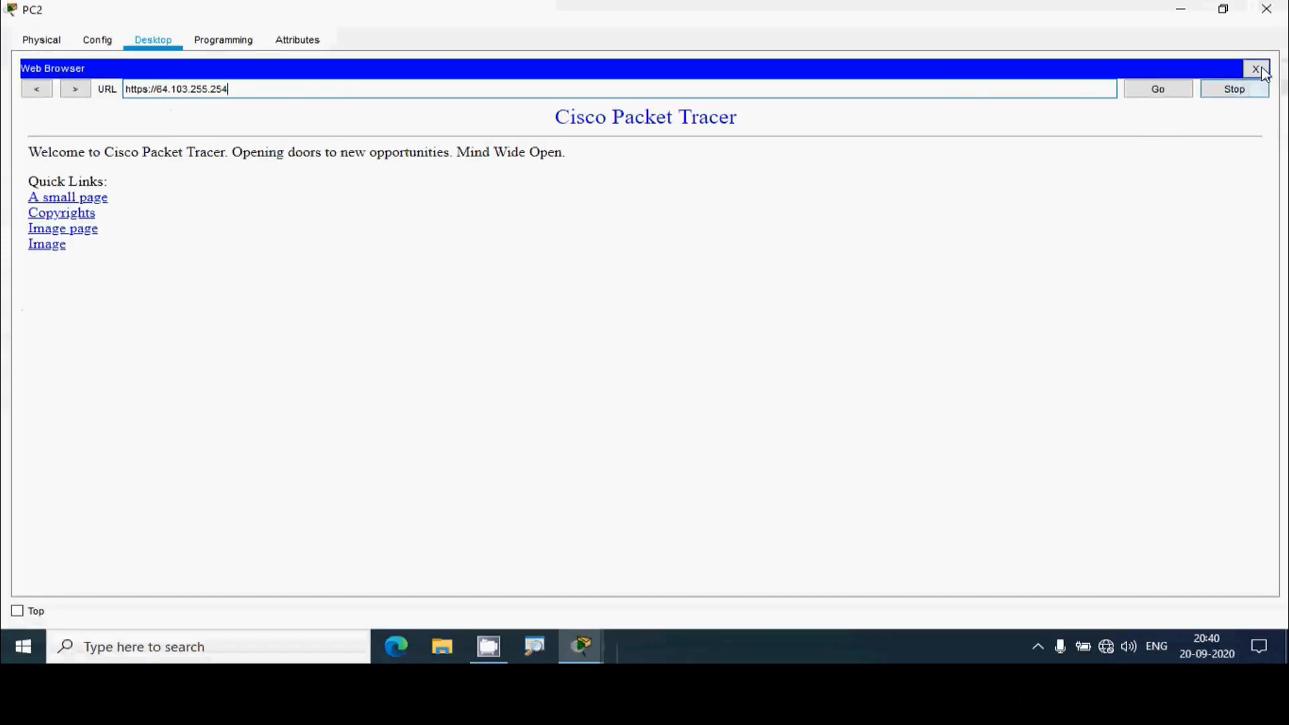
click(1255, 68)
click(916, 117)
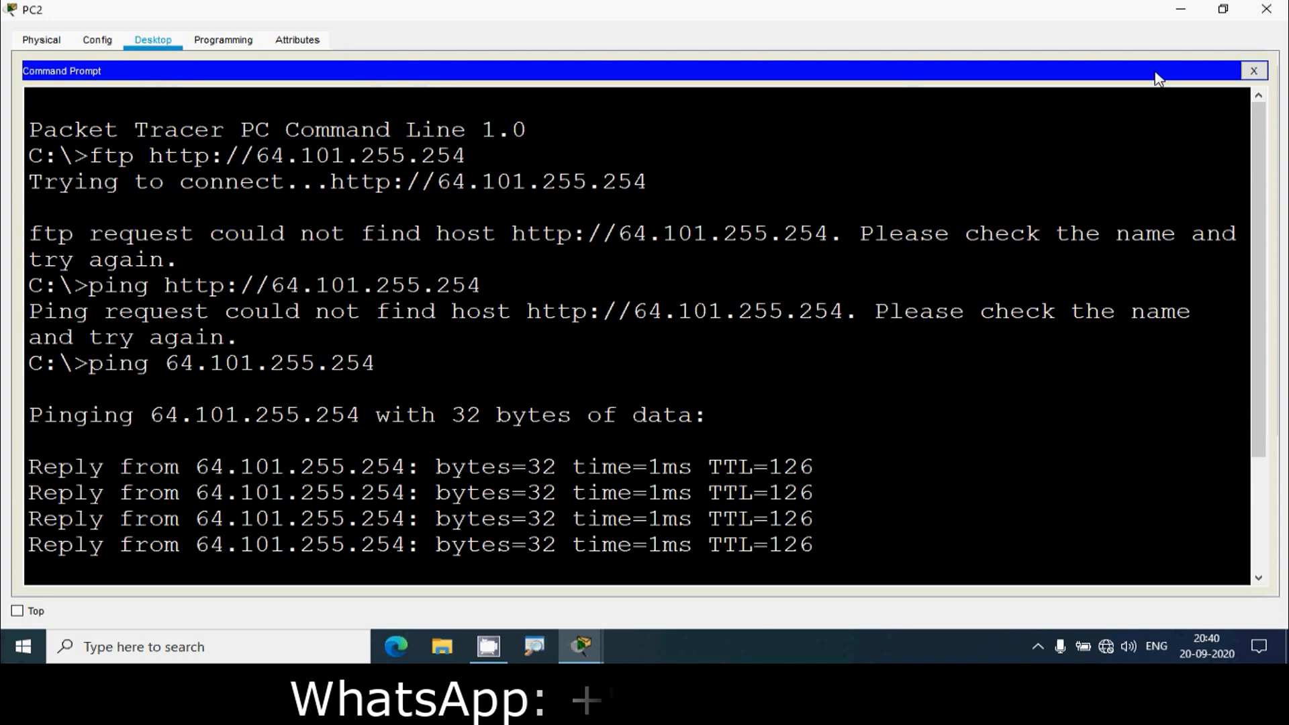
- Run ftp 64.103.255.254 from PC2 and watch the connection time out
key(Return)
text(fp)
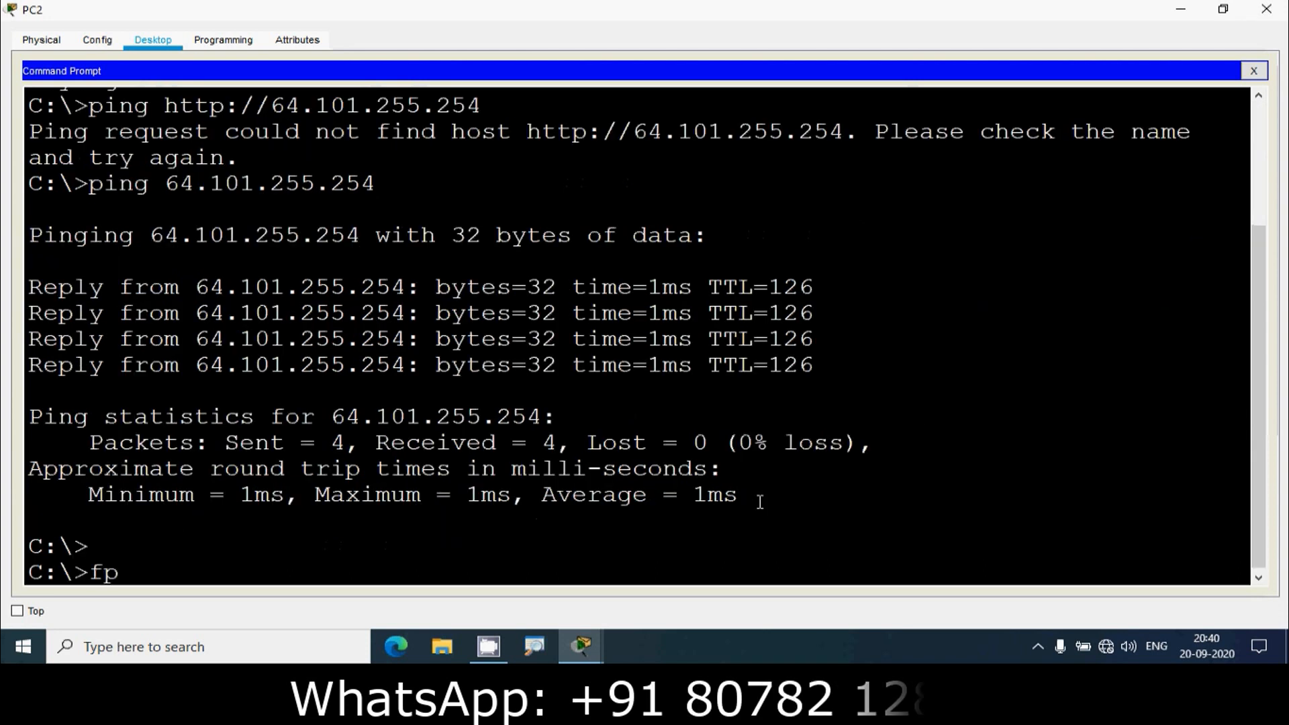
key(BackSpace)
text(t)
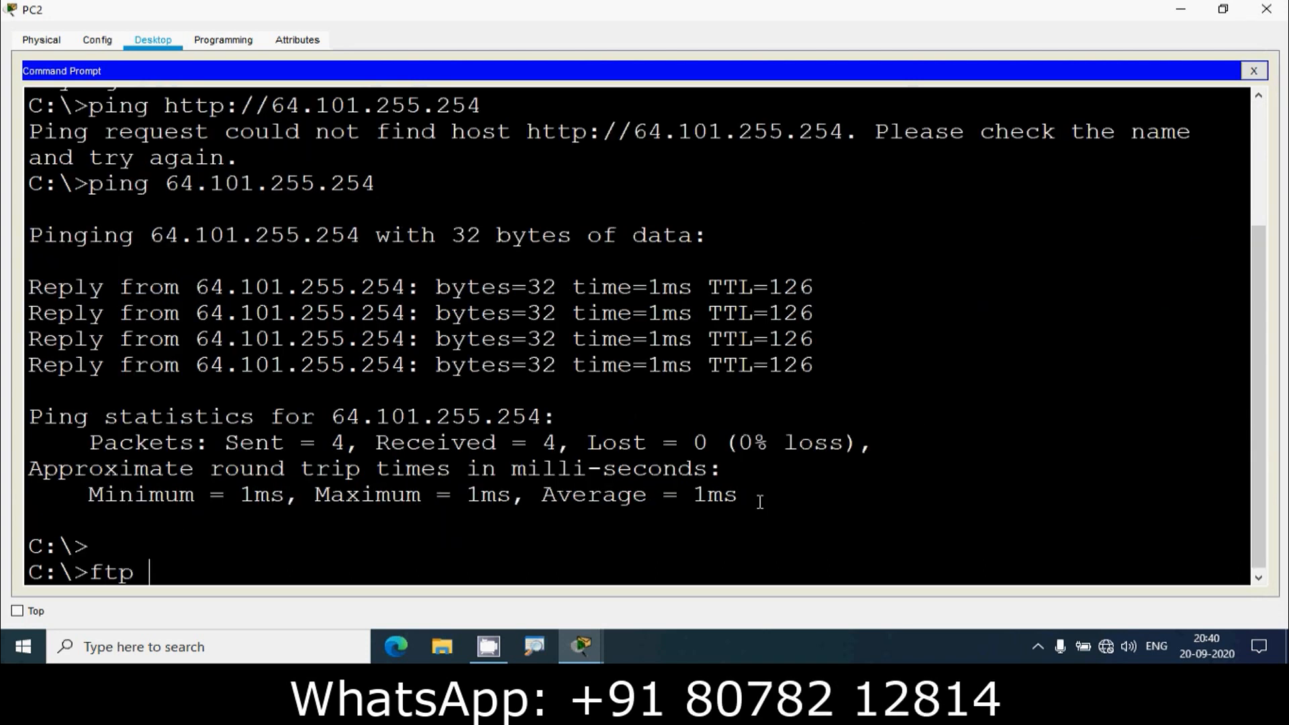
text(p)
right_click(154, 574)
click(195, 603)
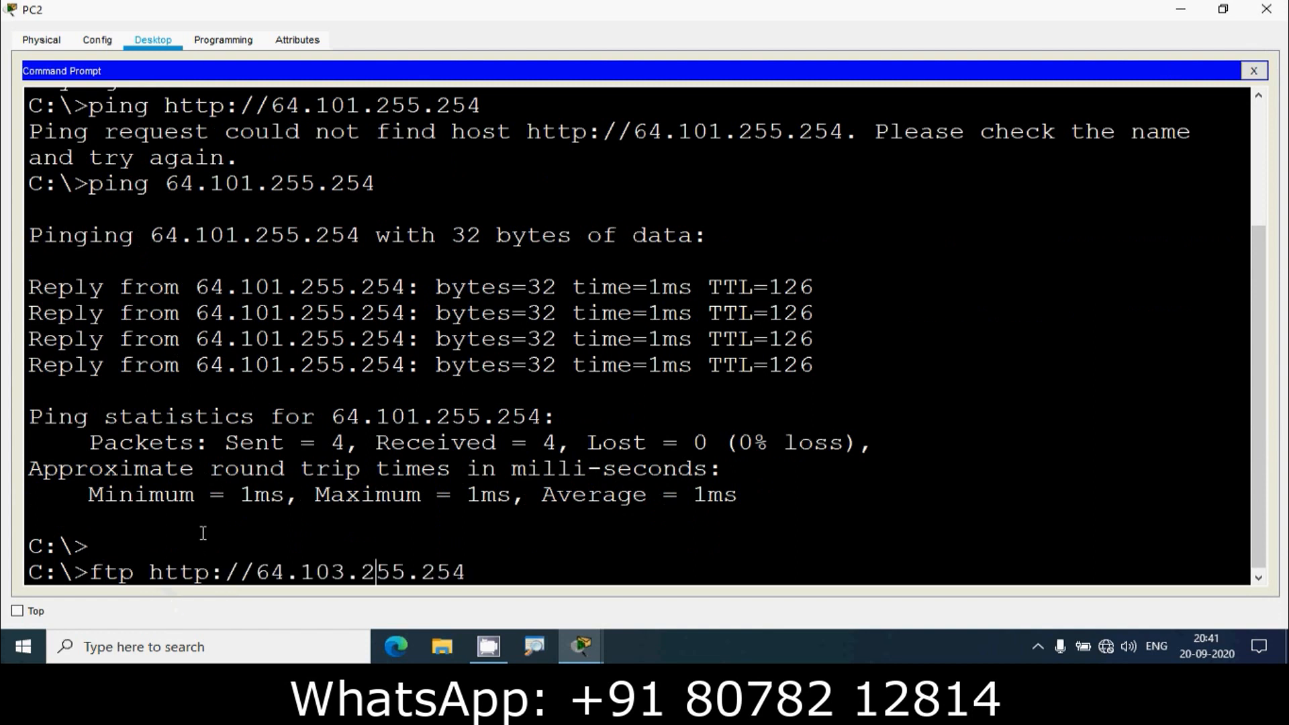
key(BackSpace)
key(BackSpace)
key(BackSpace)
key(BackSpace)
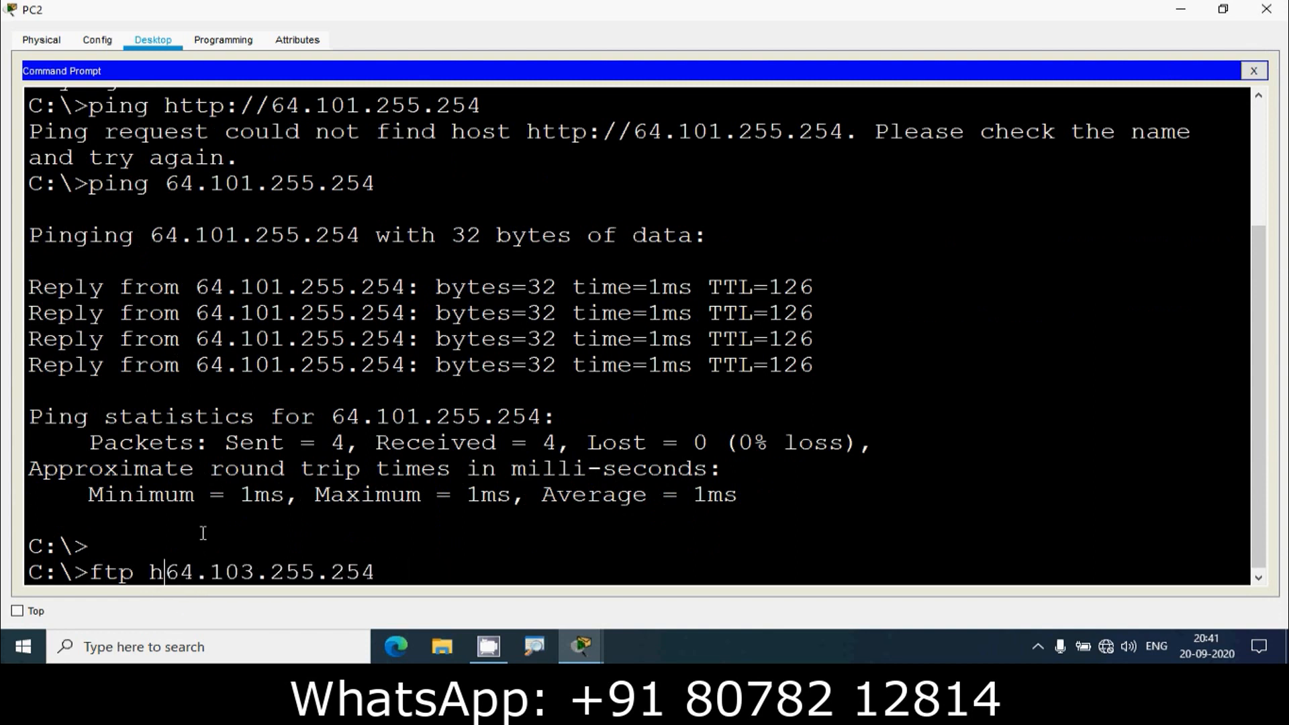
key(Return)
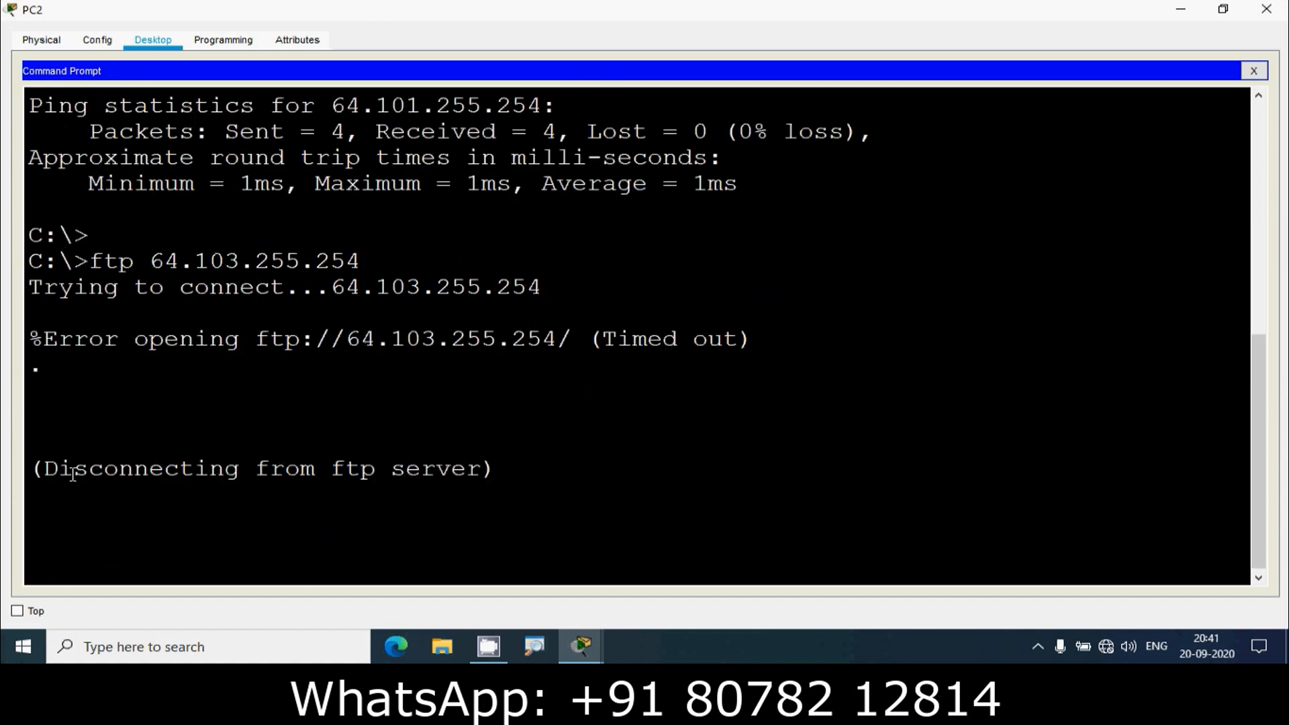
drag(72, 473, 431, 478)
- Ping 64.103.255.254 from PC2, receiving 4 of 4 replies
key(Return)
key(Return)
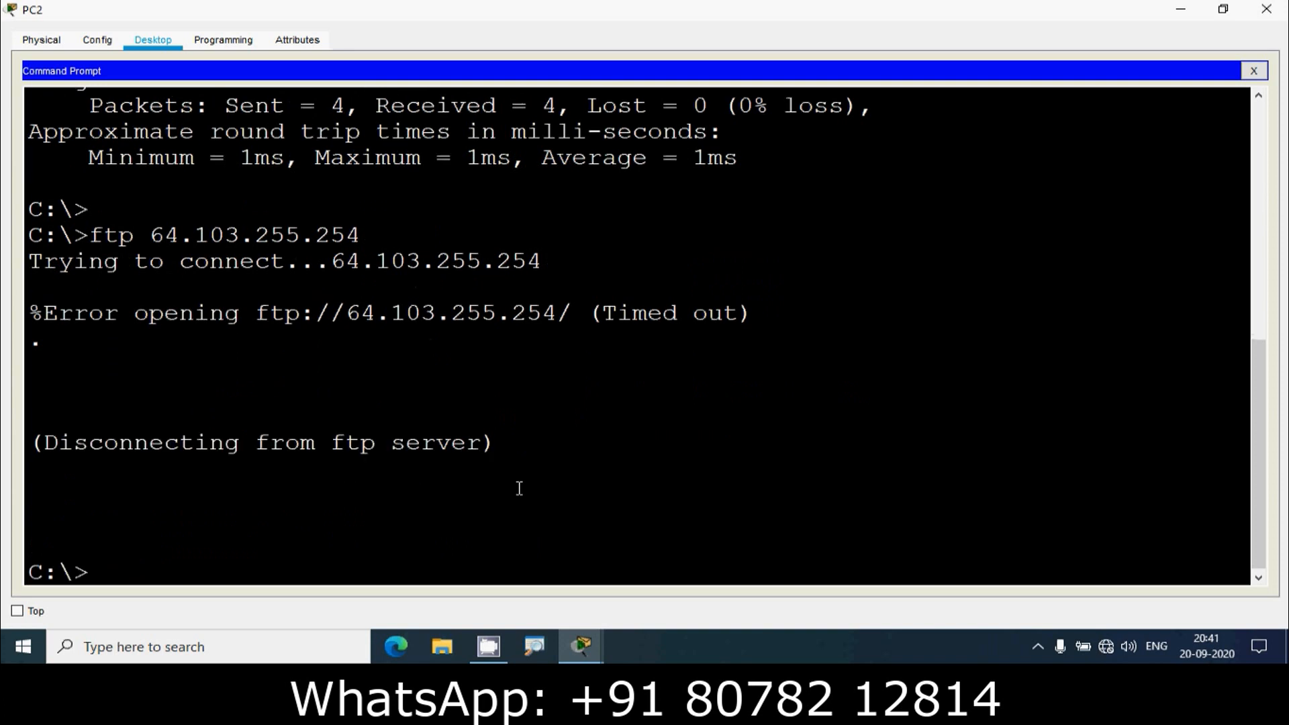
text(ping)
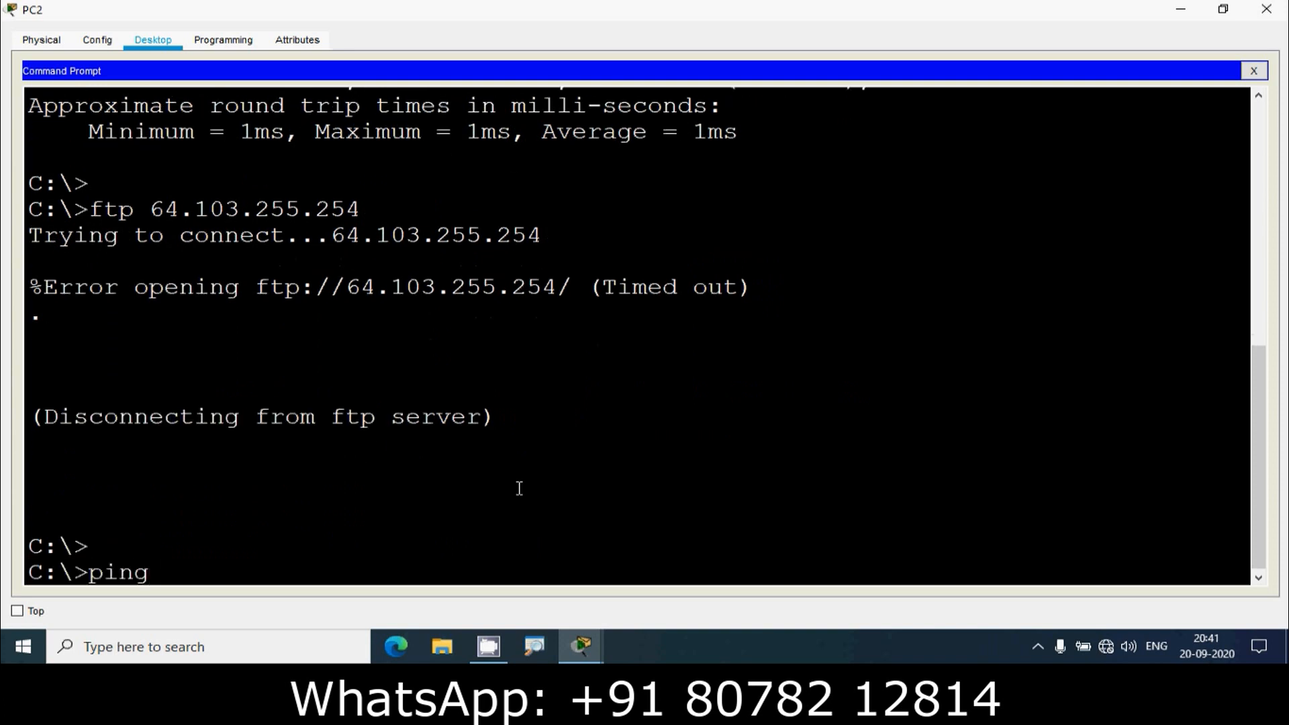
right_click(187, 558)
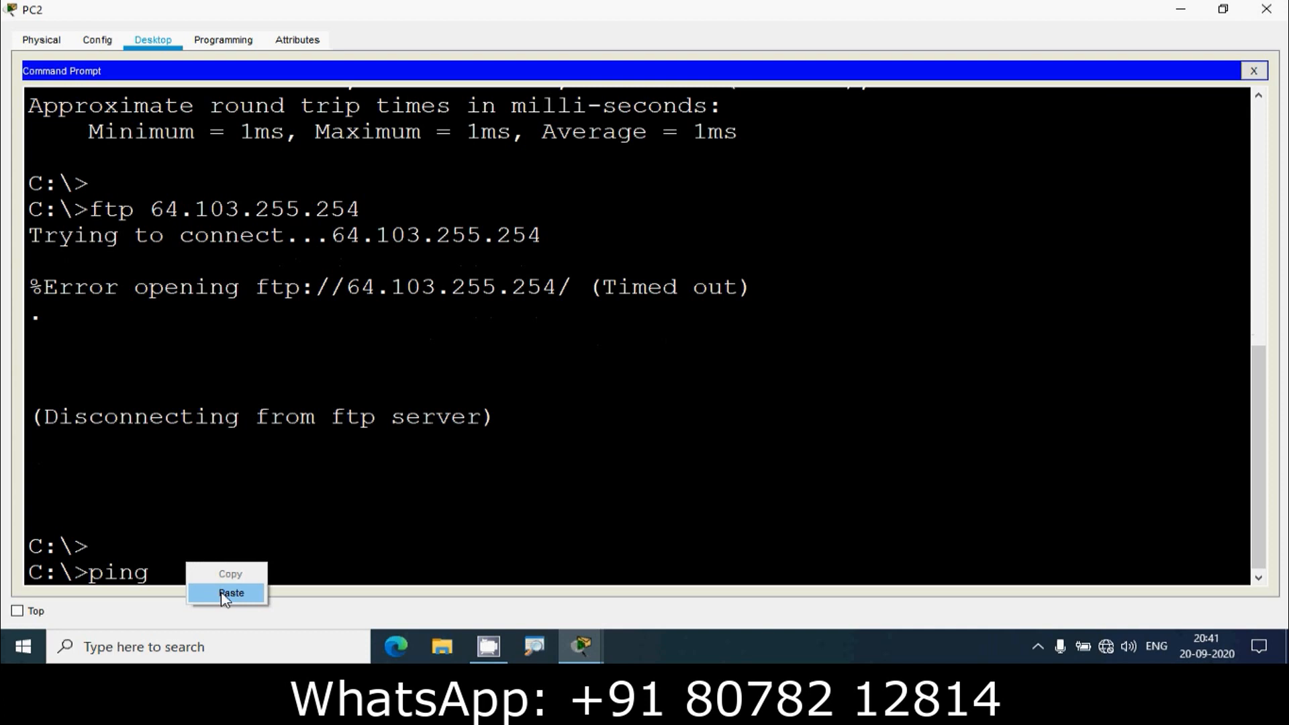
click(227, 594)
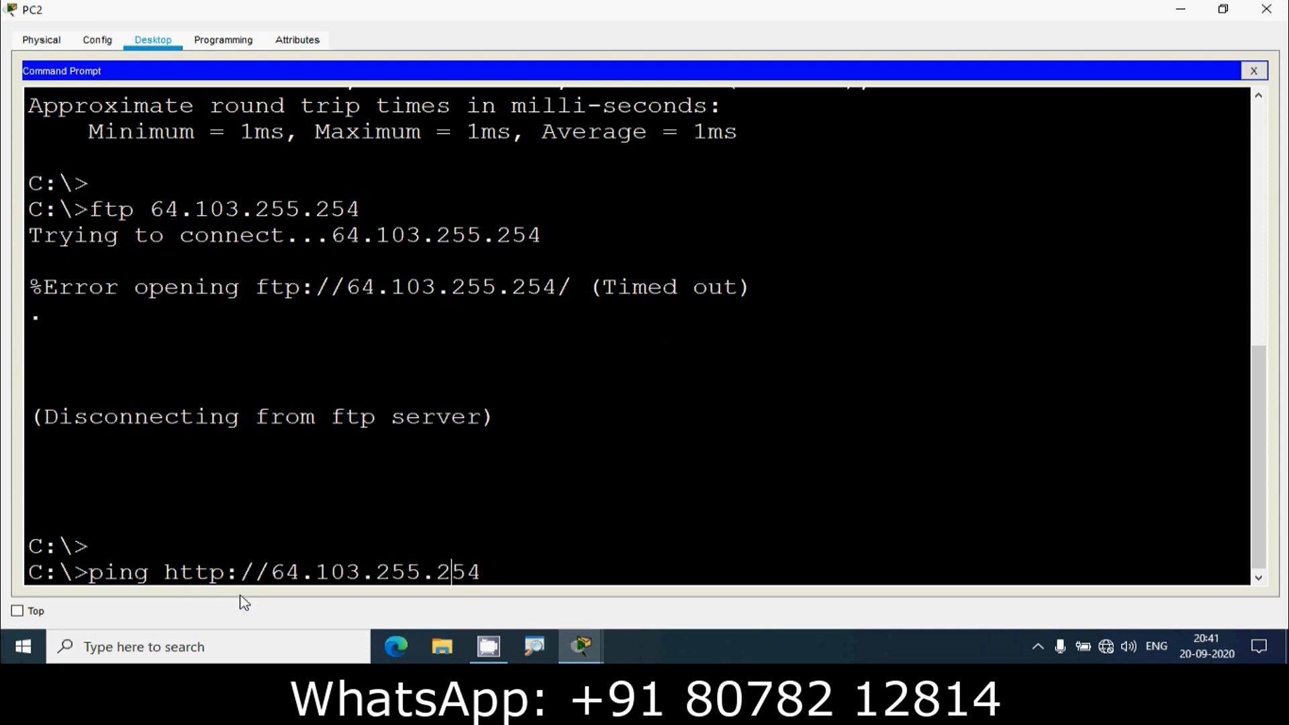
key(Left)
key(Left)
key(Left)
key(Left)
key(Left)
key(Left)
key(Left)
key(Left)
key(Left)
key(Left)
key(Left)
key(Left)
key(Left)
key(Left)
key(BackSpace)
key(BackSpace)
key(BackSpace)
key(BackSpace)
key(BackSpace)
key(BackSpace)
key(BackSpace)
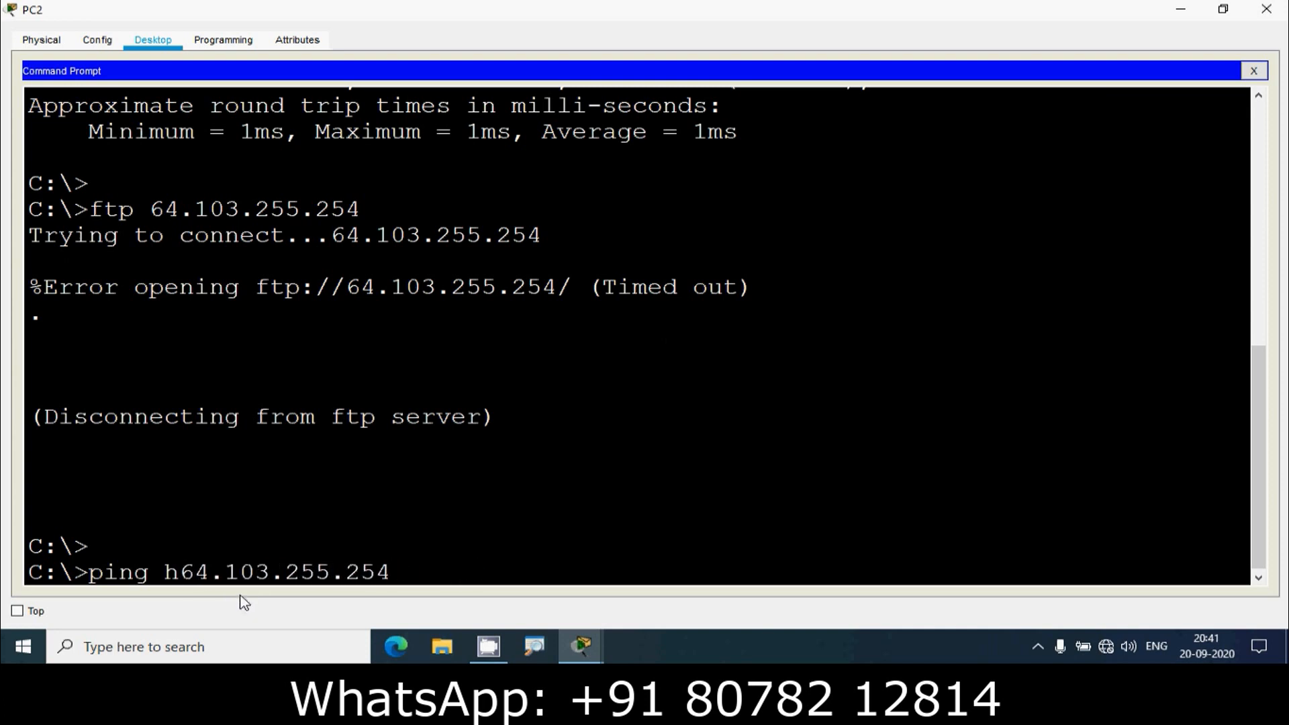
key(Return)
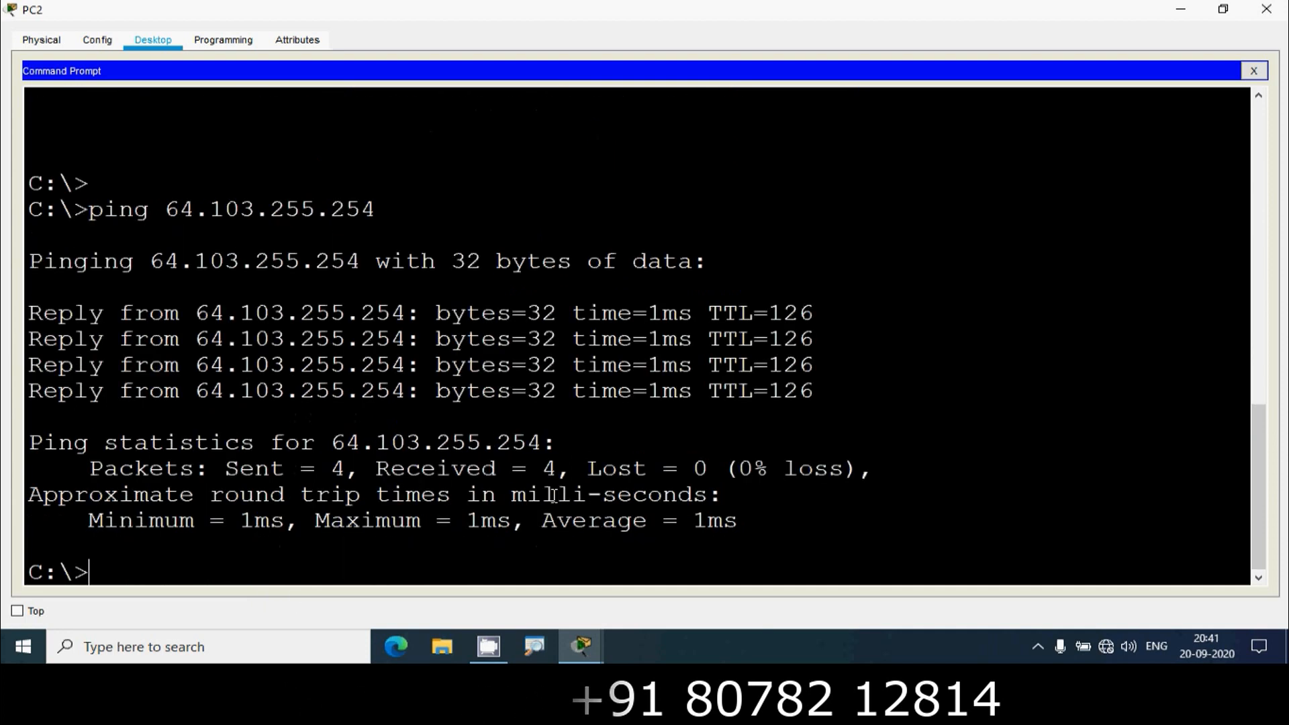
- Close PC2, copy Server1's IP 64.101.255.254 from the table, and open PC3's window
click(1269, 10)
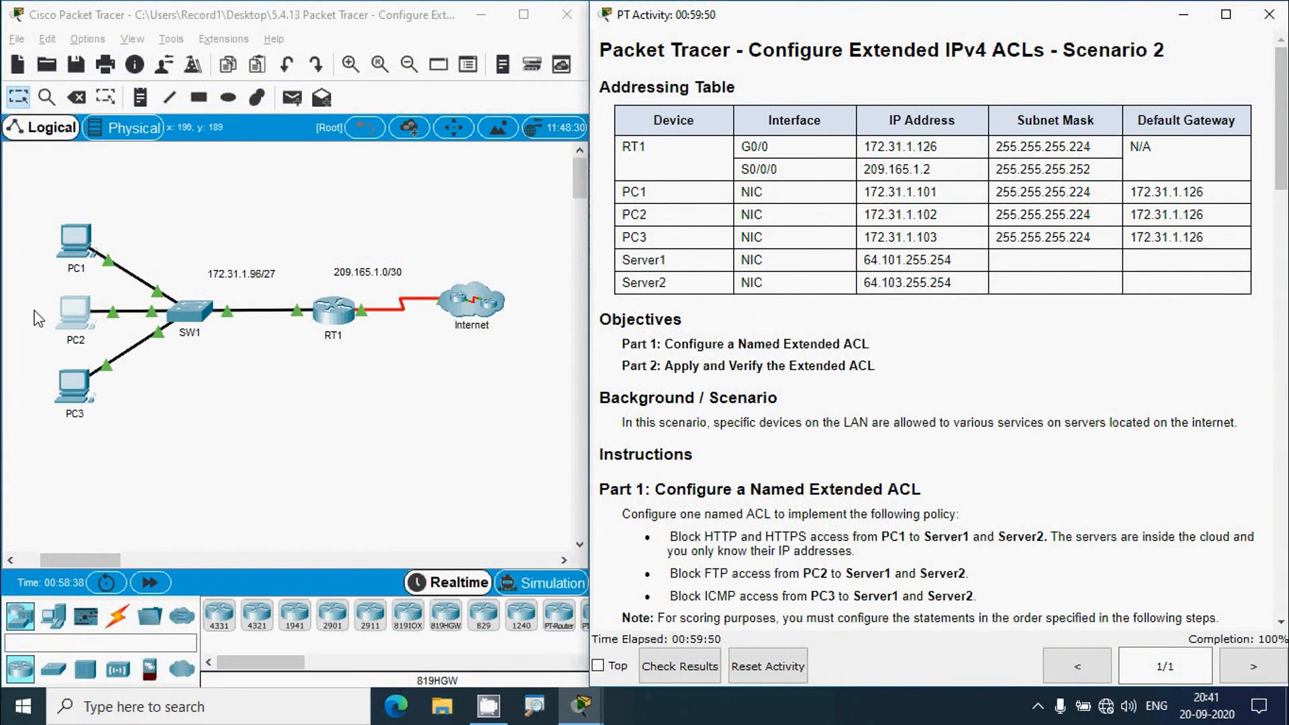
drag(27, 298, 66, 320)
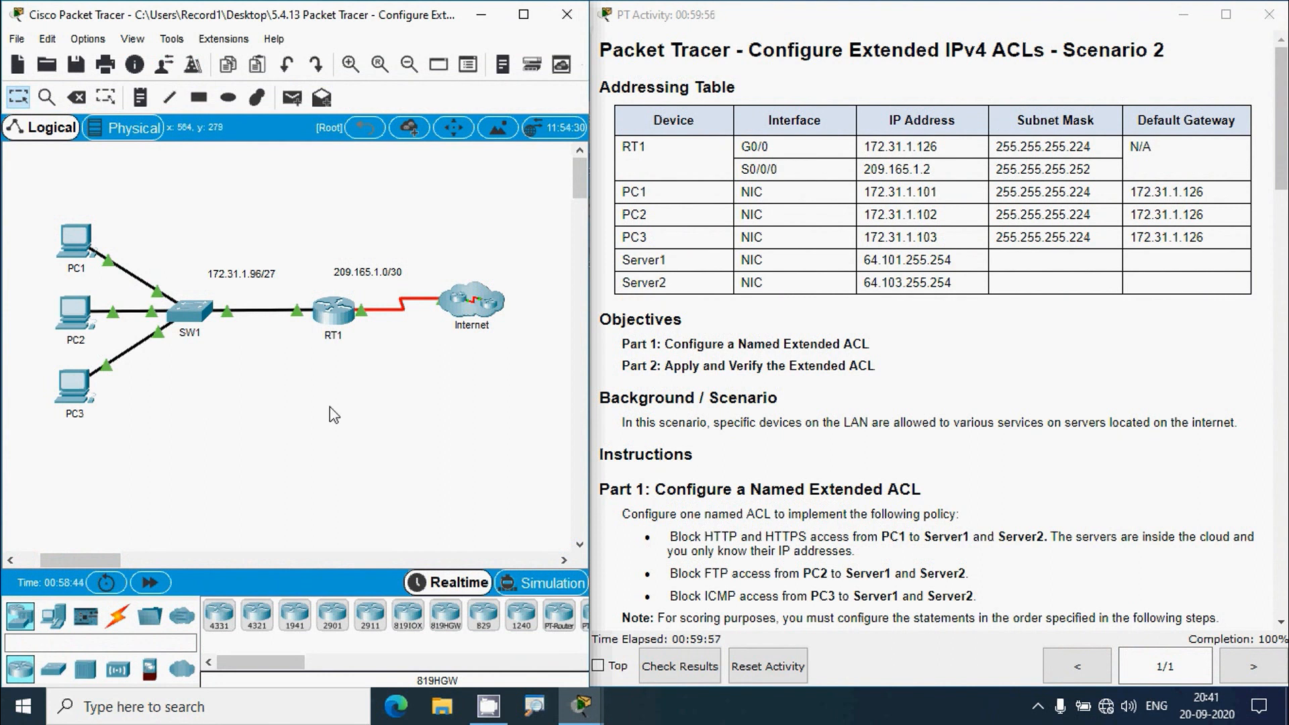
drag(24, 290, 72, 329)
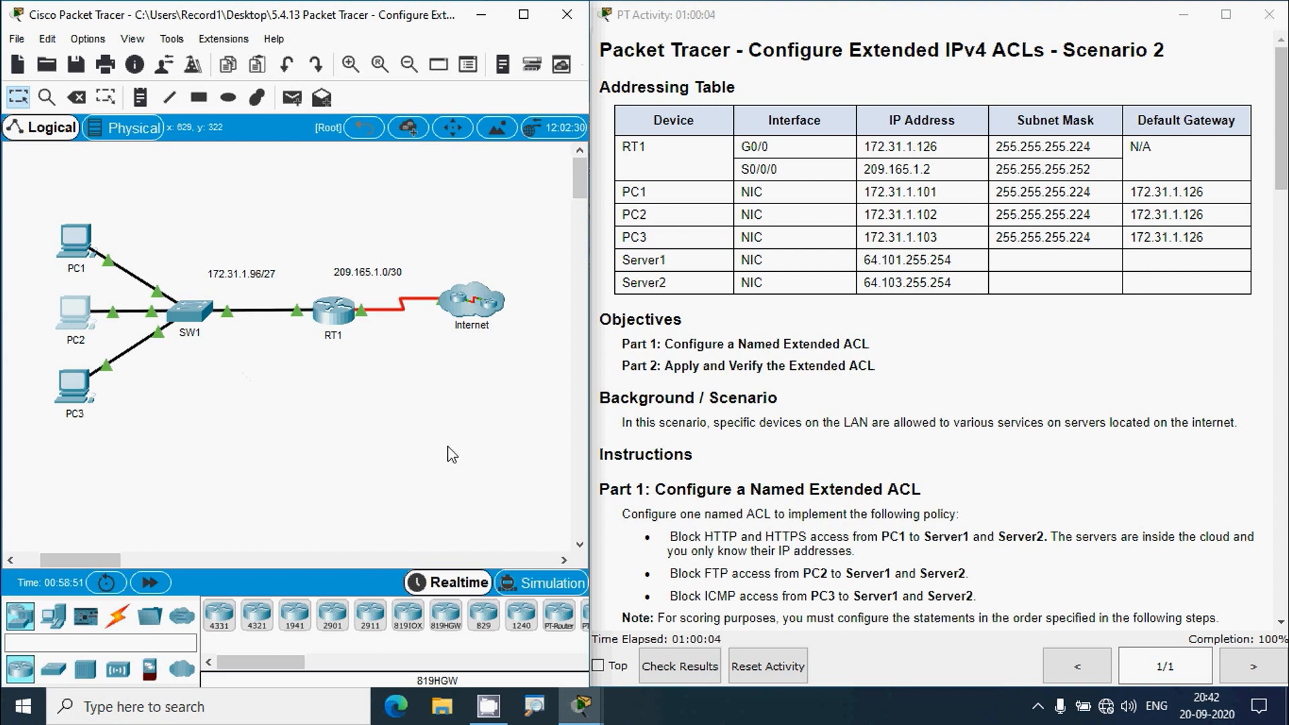
drag(864, 262, 959, 270)
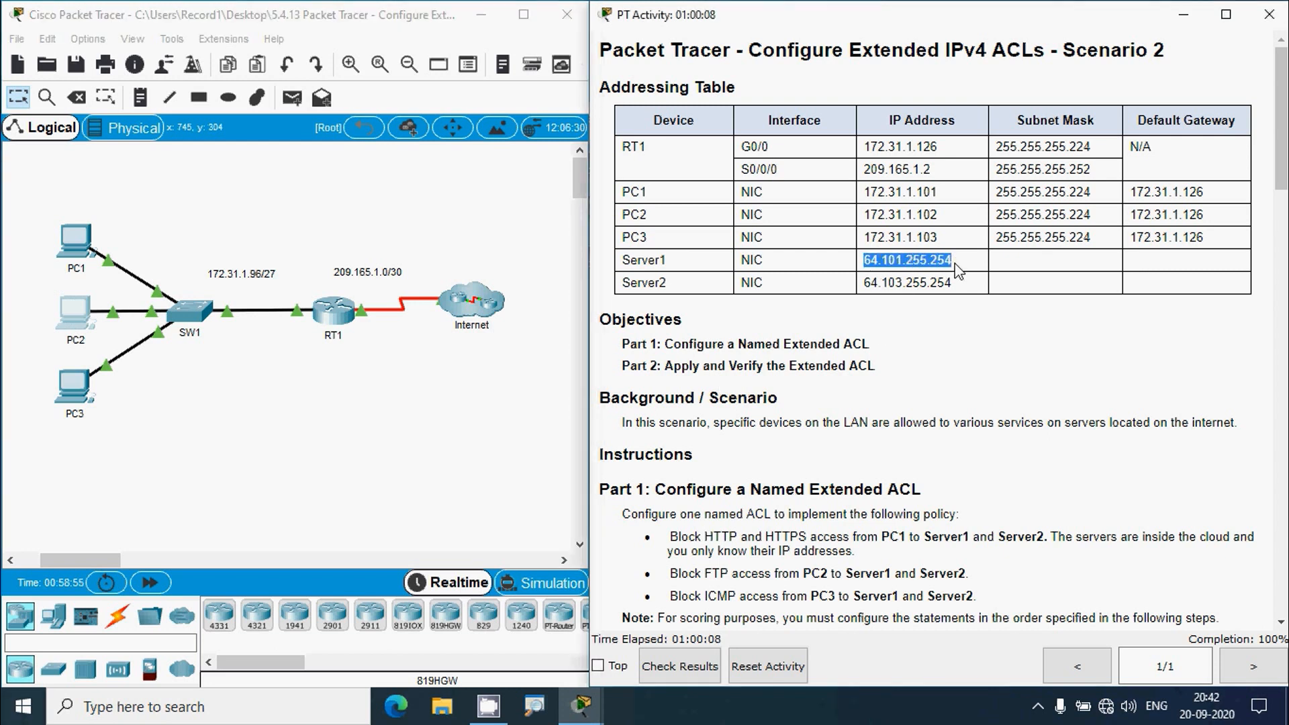
click(72, 388)
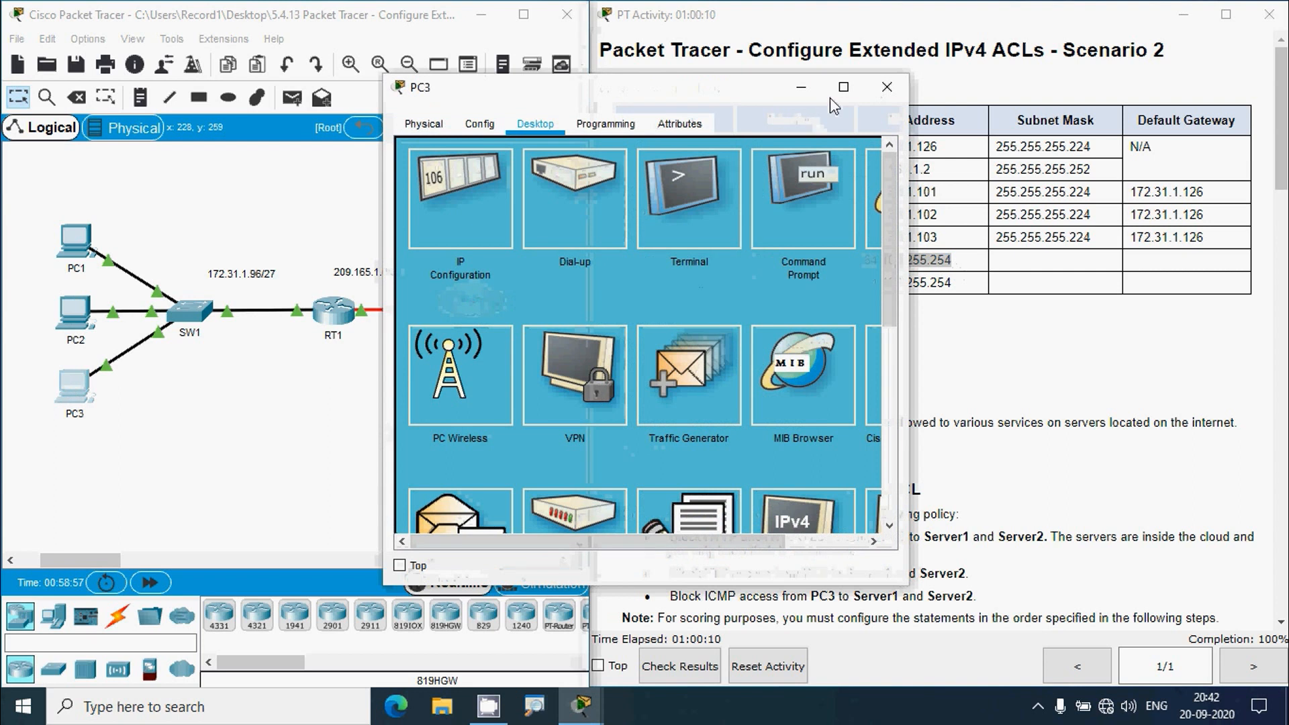
- Load Server1's page at 64.101.255.254 in PC3's web browser
click(843, 86)
click(1119, 135)
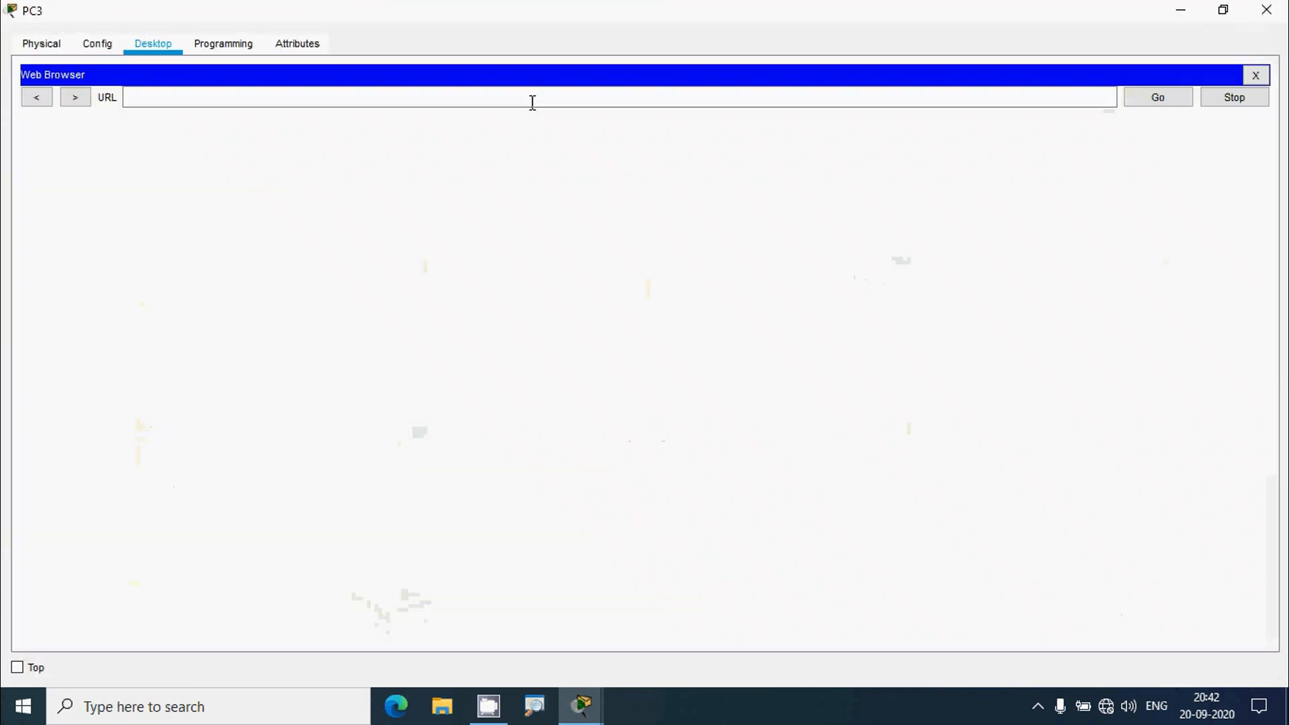
text(64.101.255.254)
click(1134, 100)
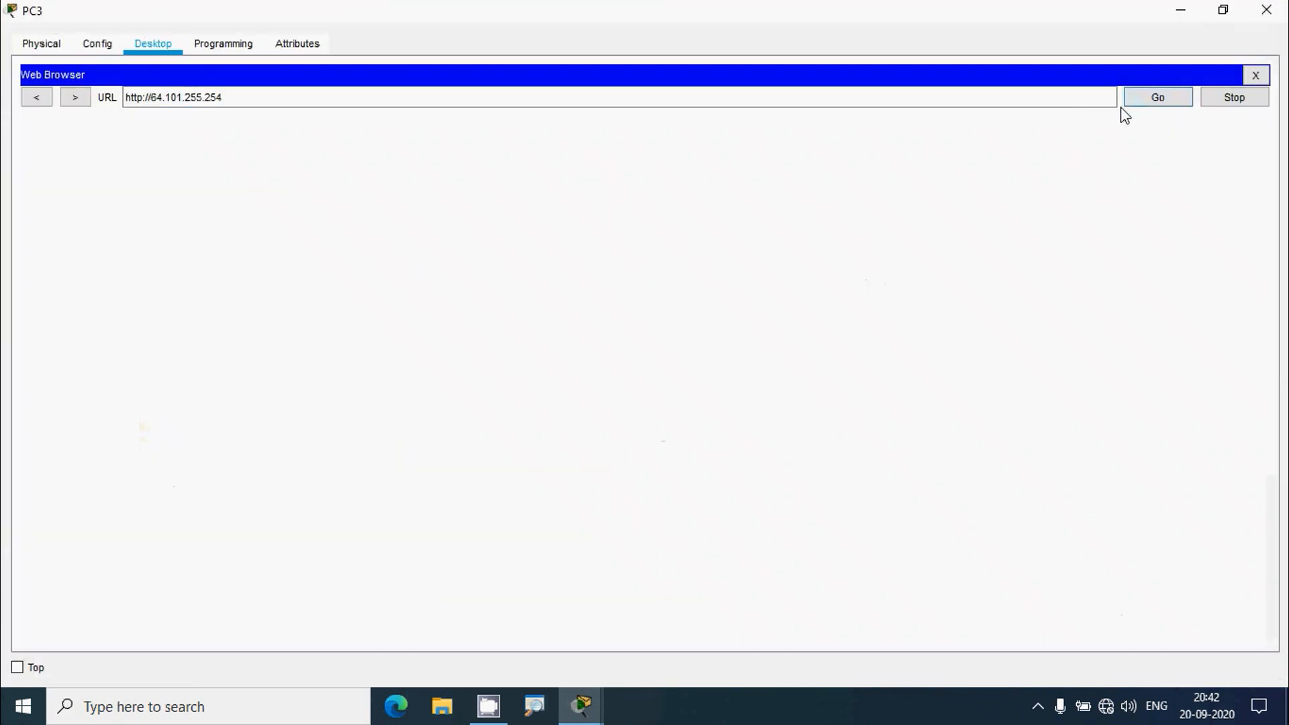
drag(232, 97, 88, 99)
key(ctrl+c)
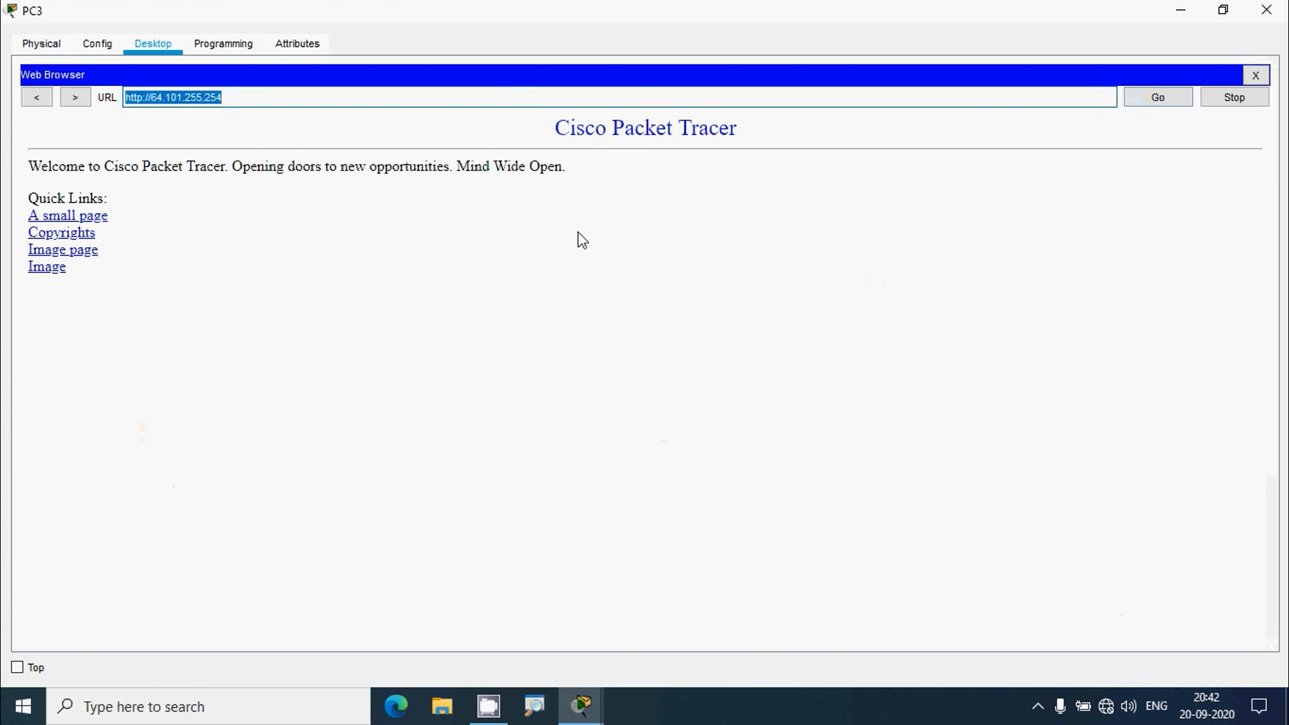
click(1255, 76)
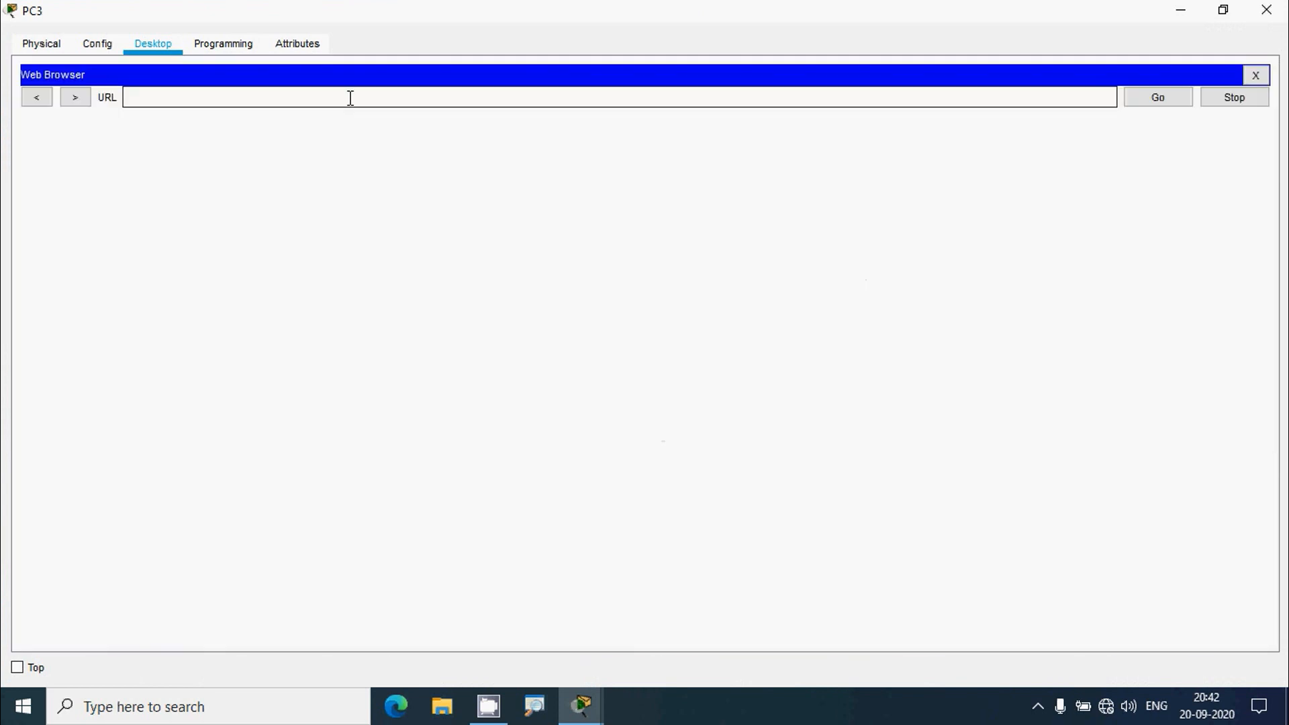
key(ctrl+v)
click(122, 97)
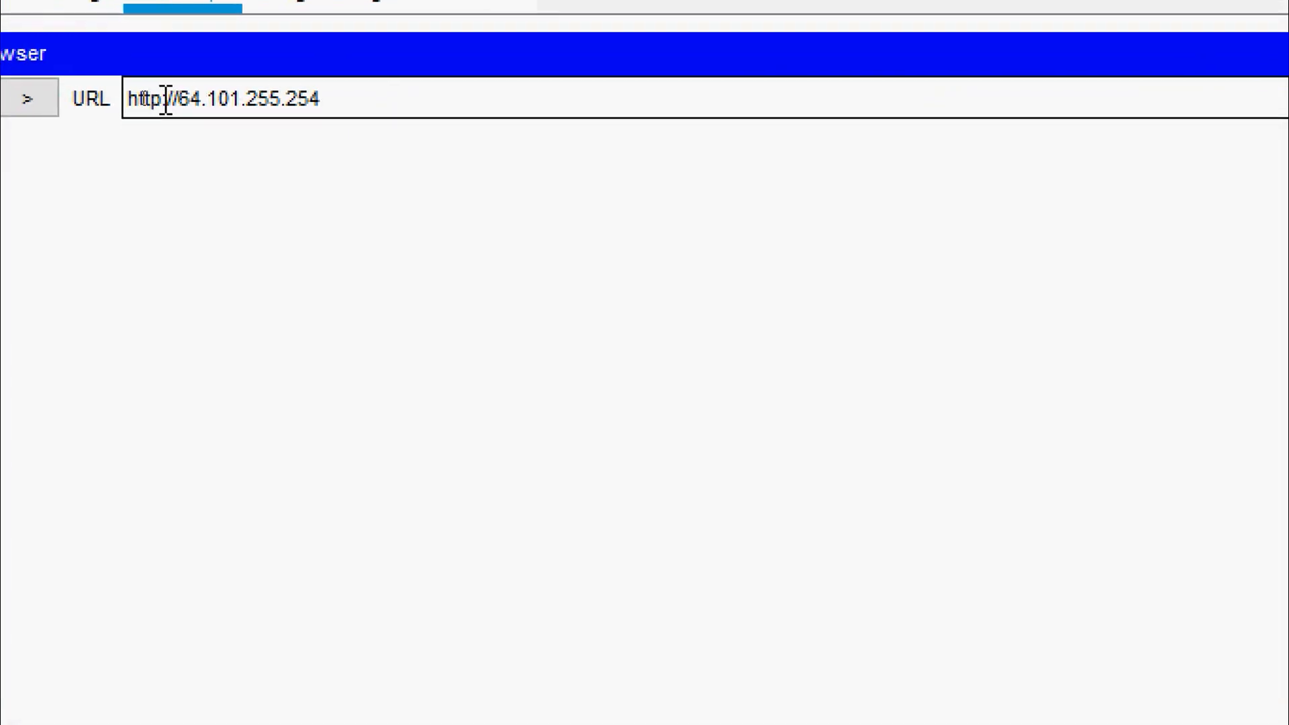
text(s)
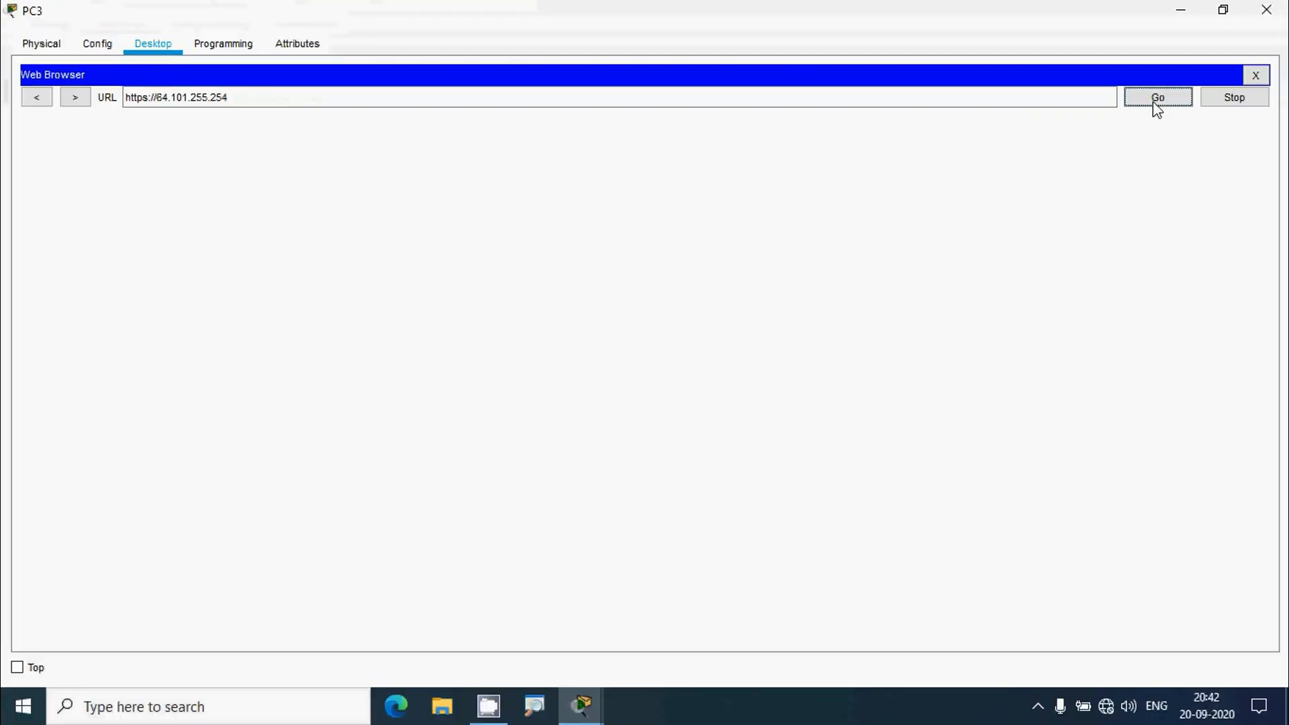
click(1154, 102)
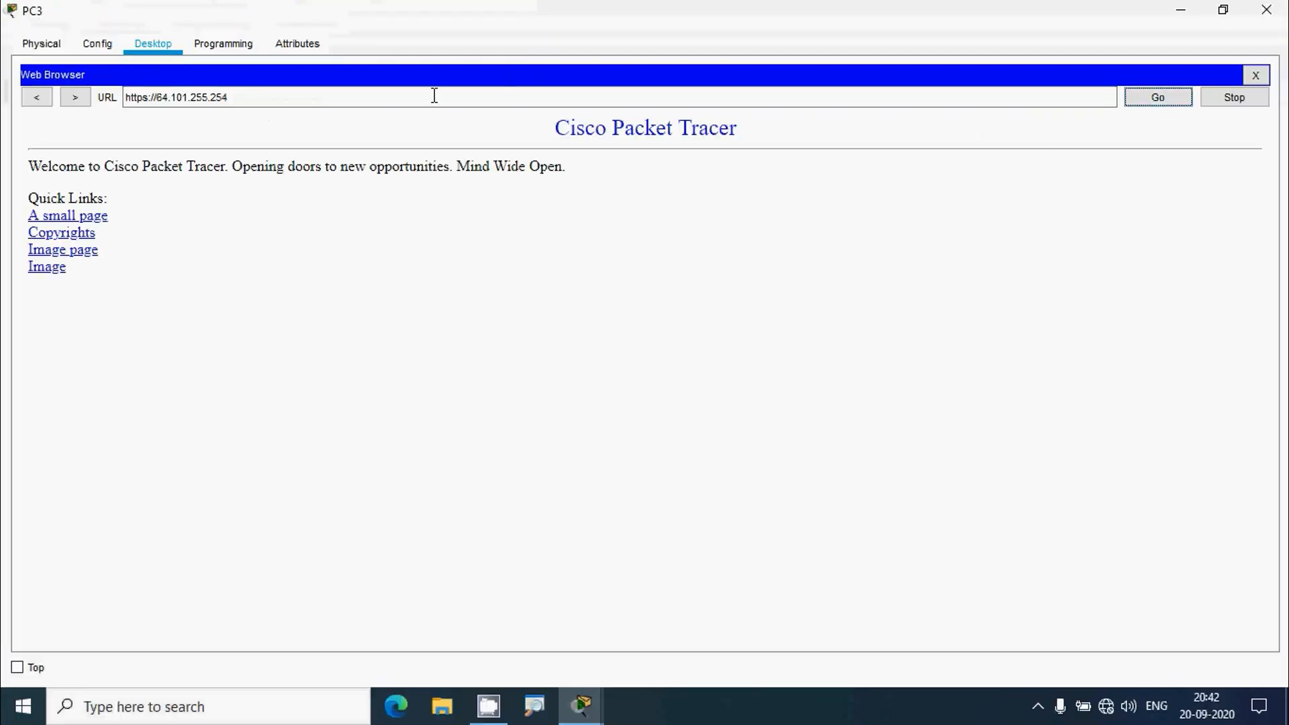
click(1255, 75)
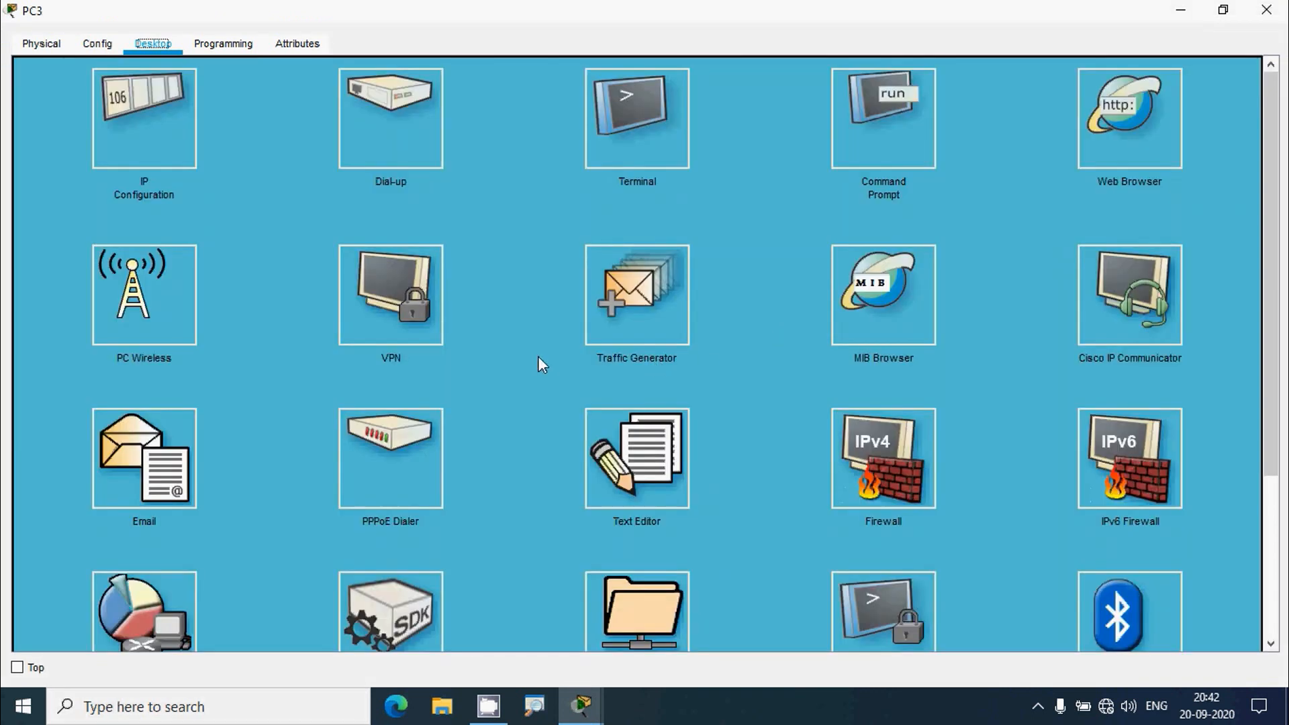
- From PC3, FTP to 64.101.255.254, log in with the FTP username, and quit
click(884, 115)
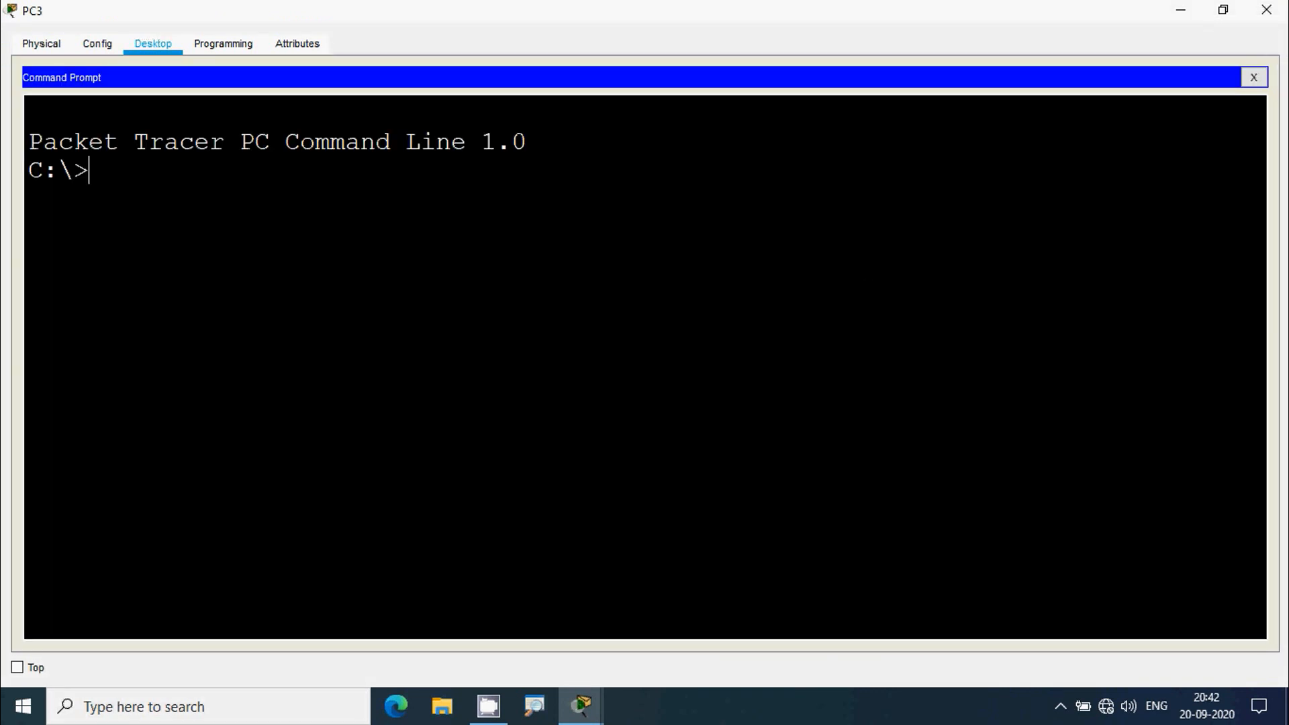
text(ftp)
right_click(173, 169)
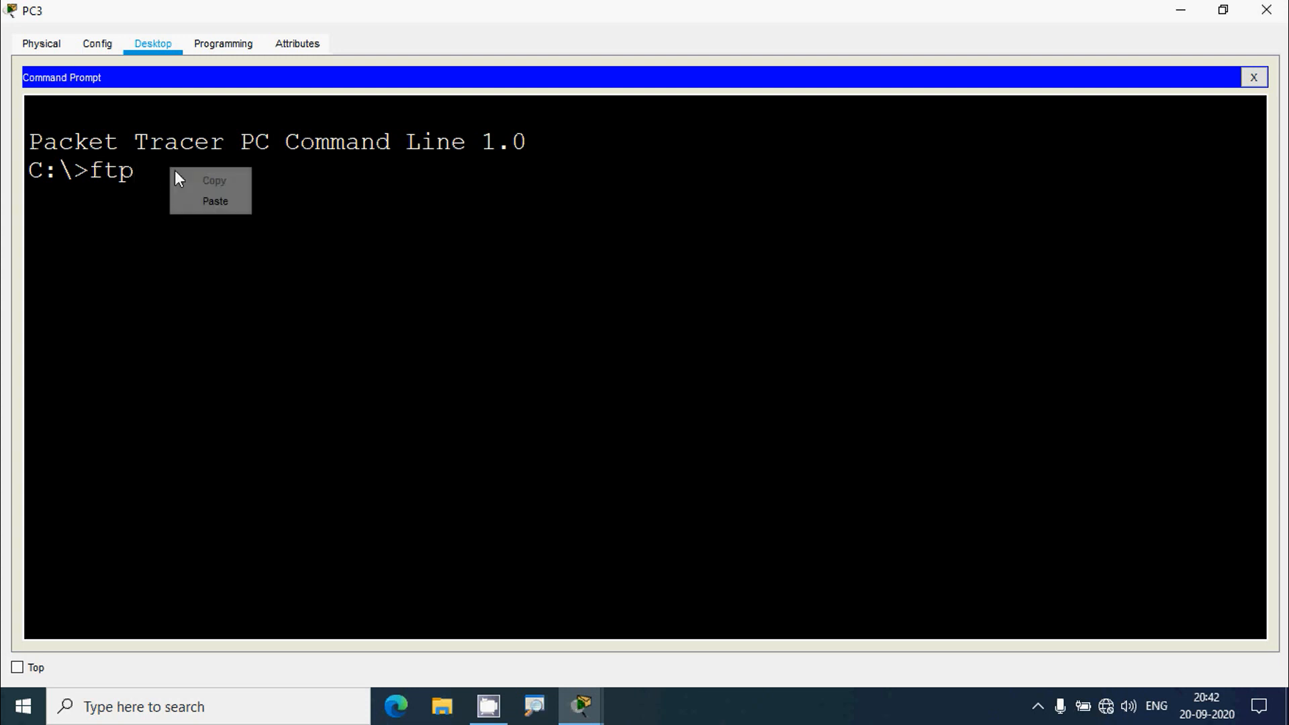
click(208, 202)
key(Return)
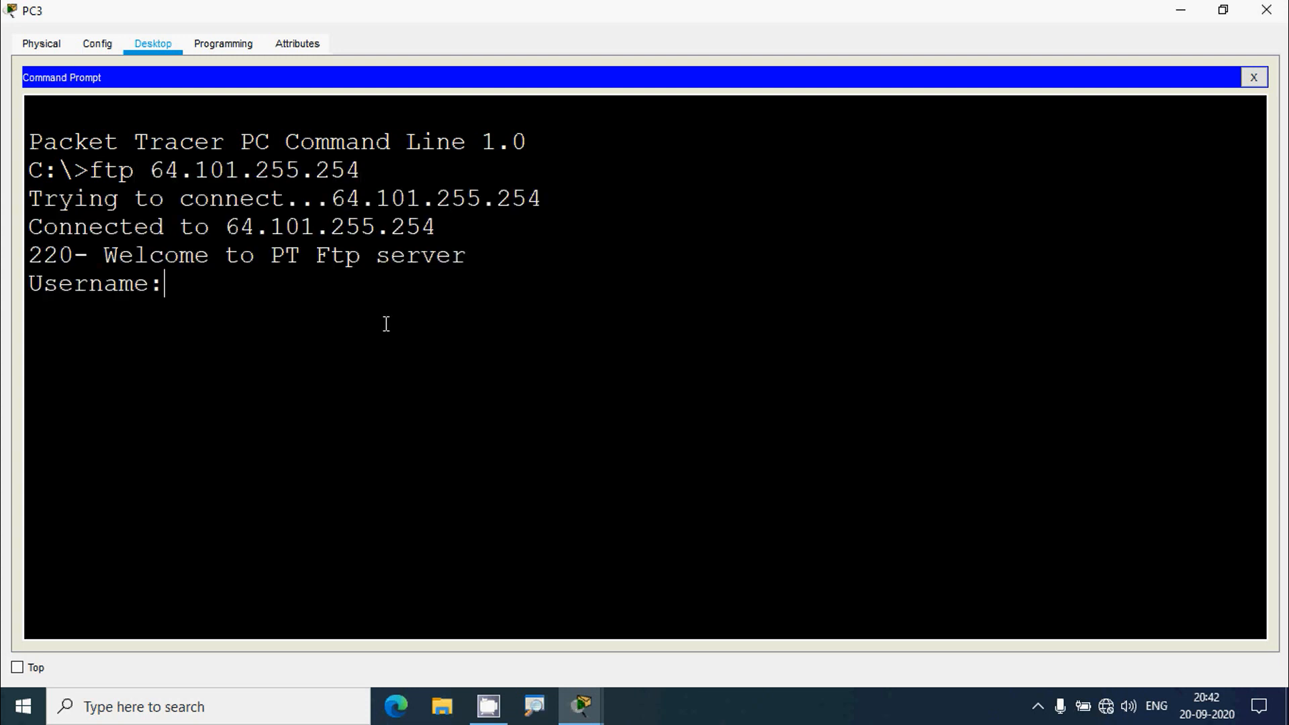
text(cisco)
key(Return)
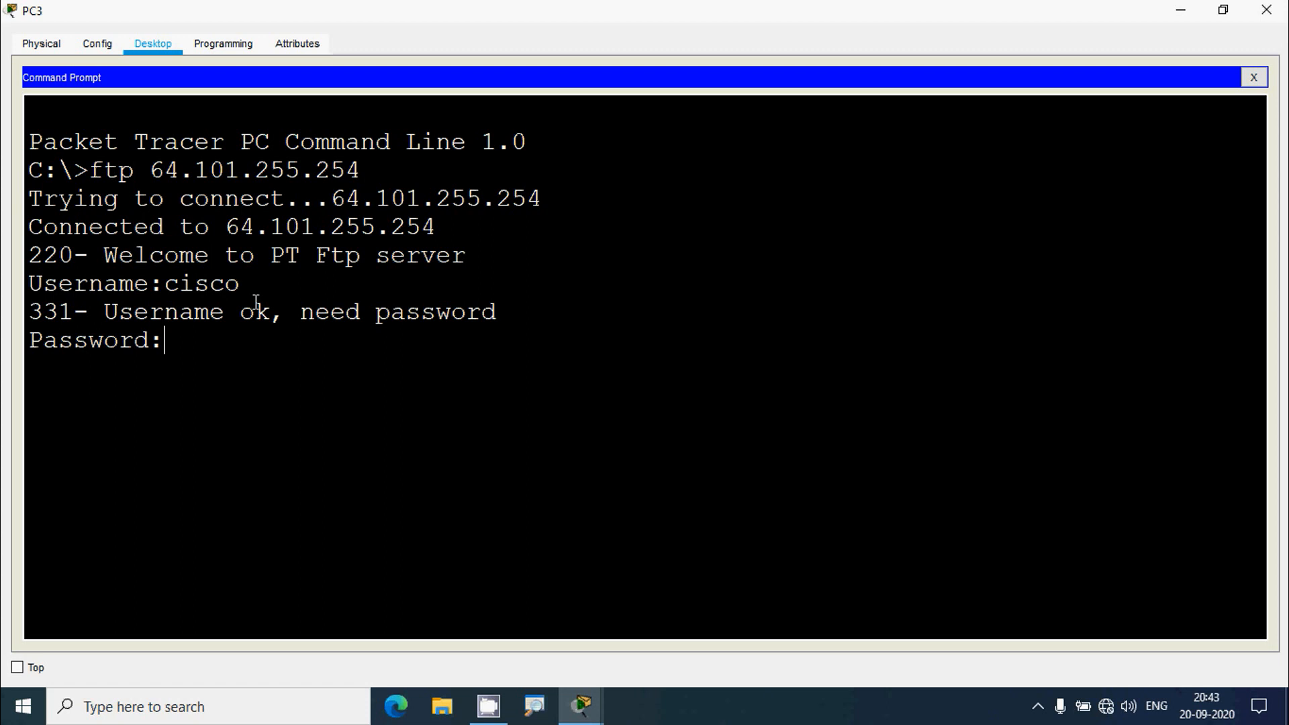
key(Return)
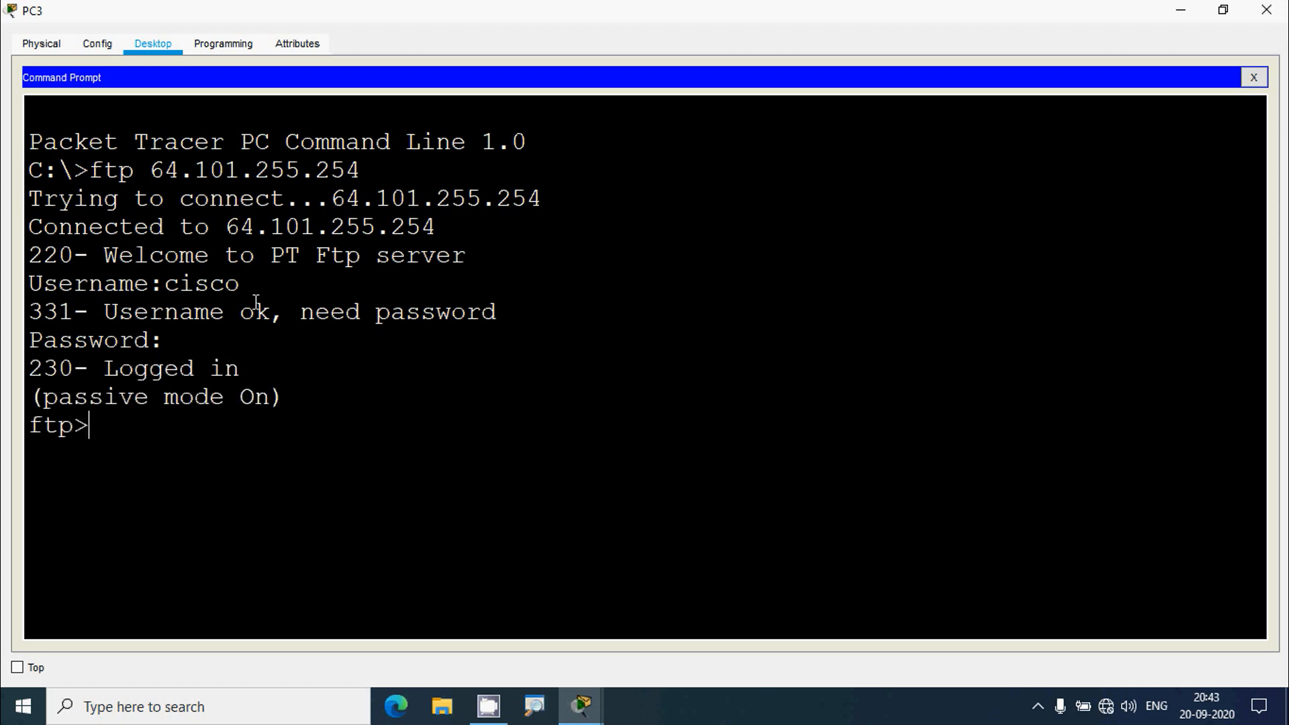
text(quit)
key(Return)
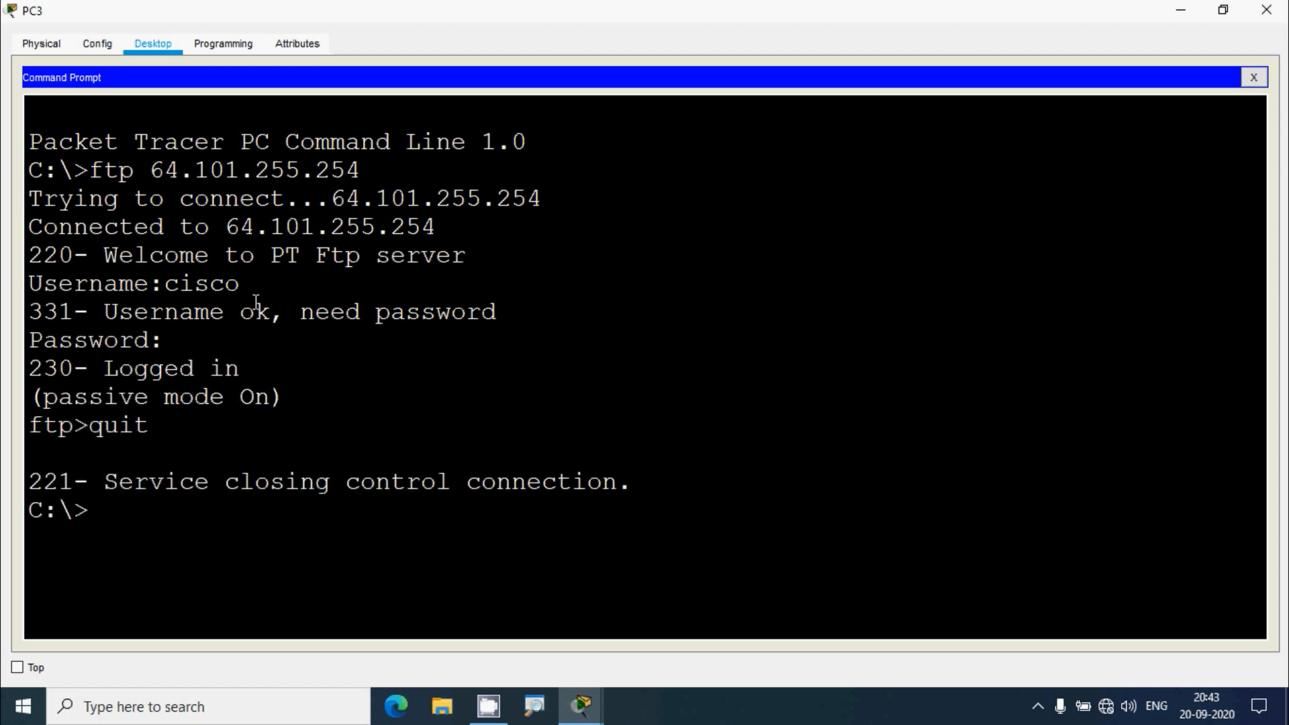
- Ping 64.101.255.254 from PC3, which fails with destination unreachable
text(ping)
right_click(170, 509)
click(208, 541)
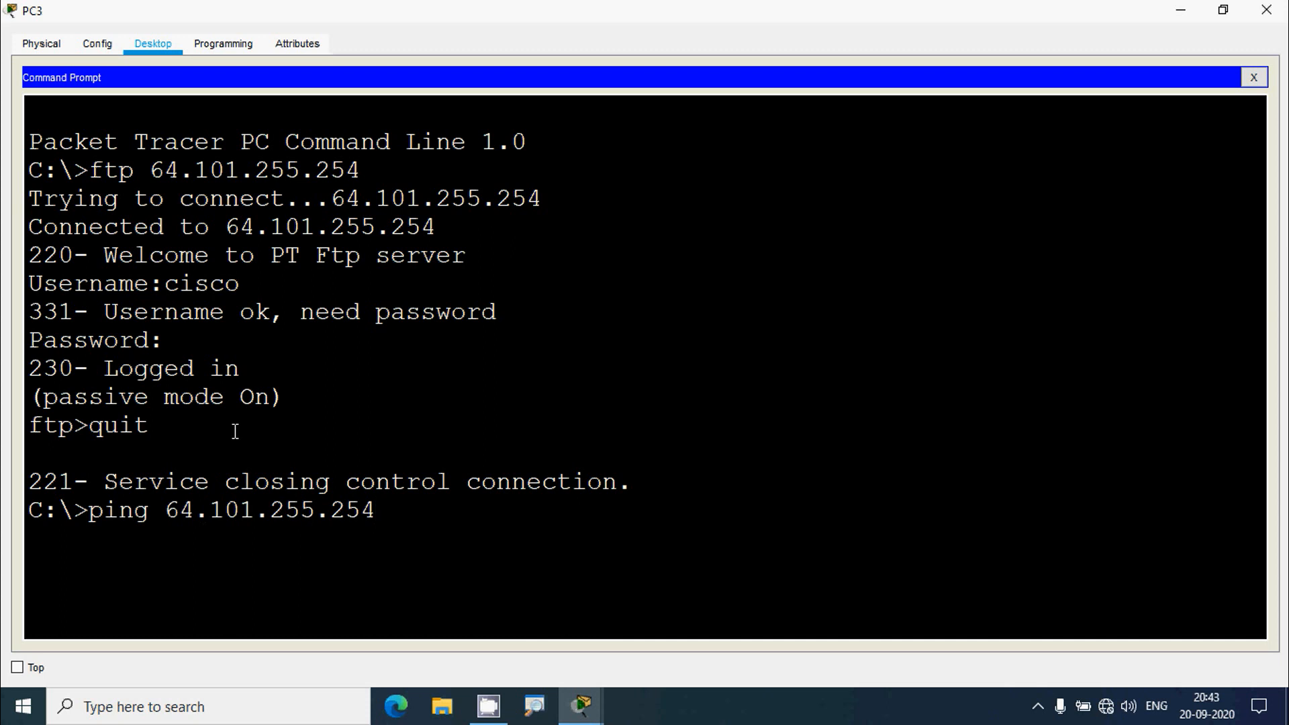
key(Return)
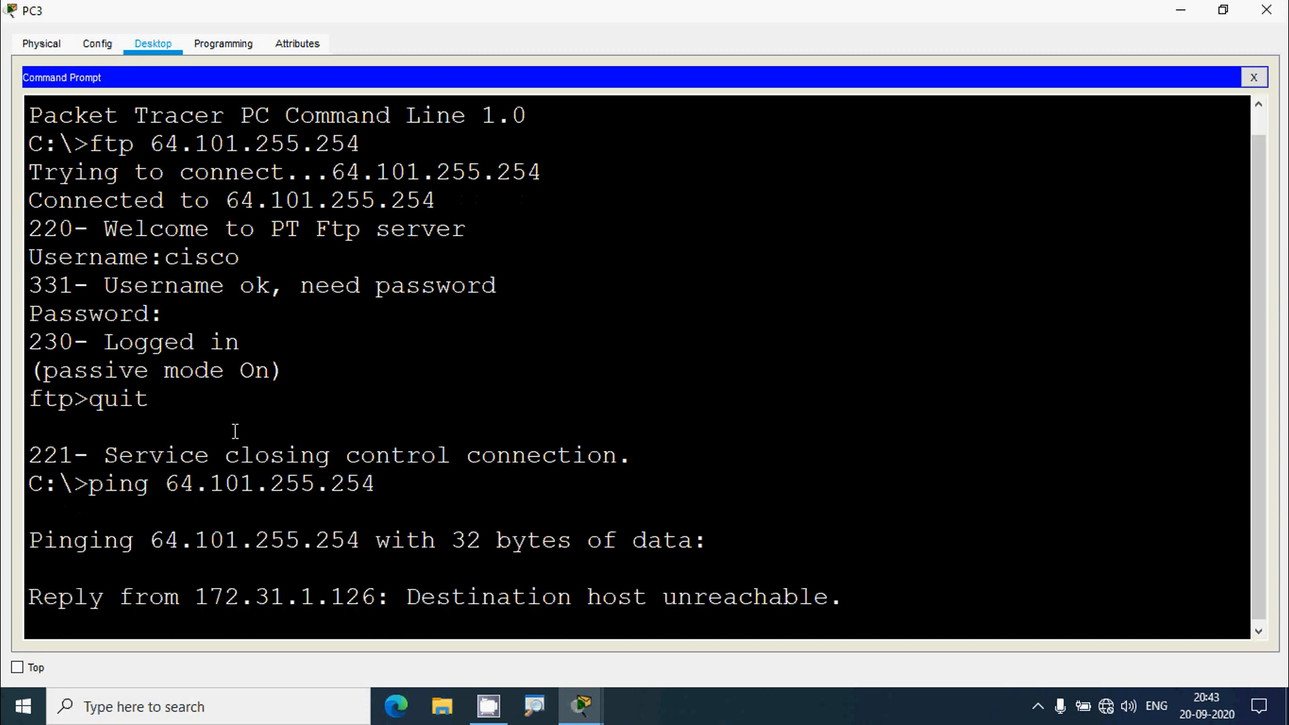
drag(416, 572, 827, 586)
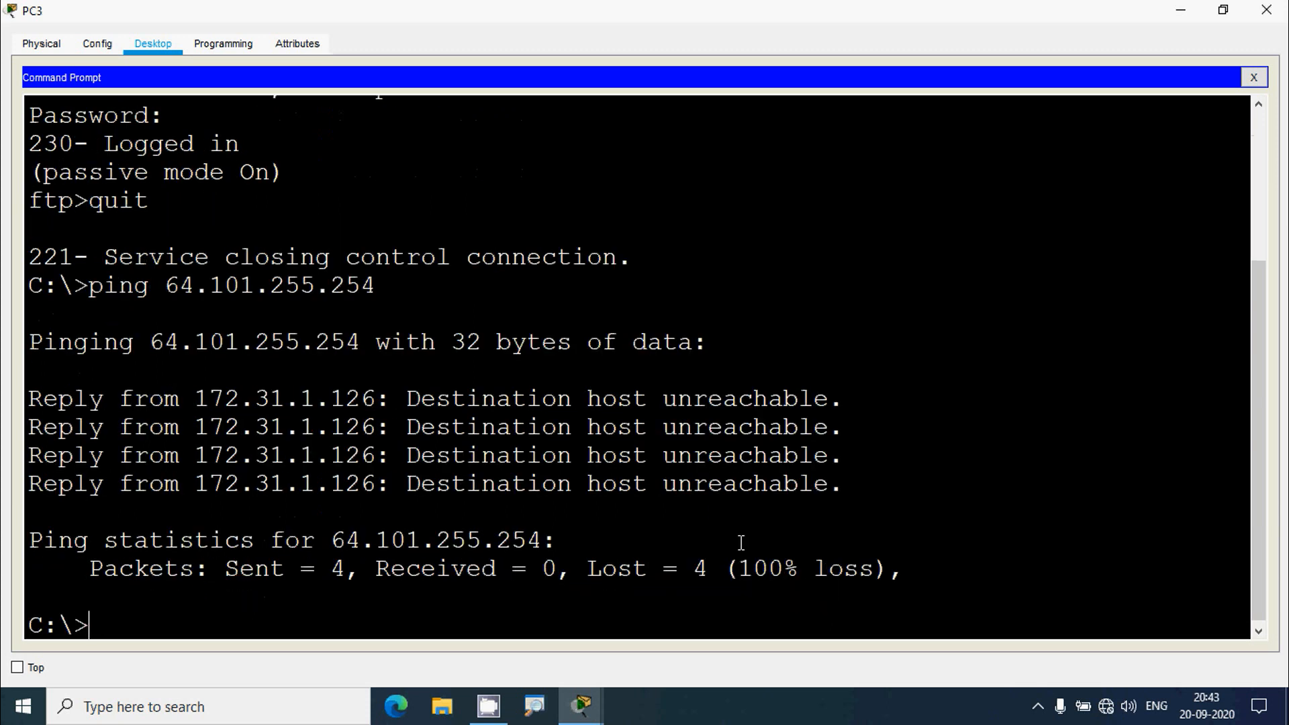
- Copy Server2's address 64.103.255.254 and open PC3's web browser address field
click(1250, 72)
click(1183, 11)
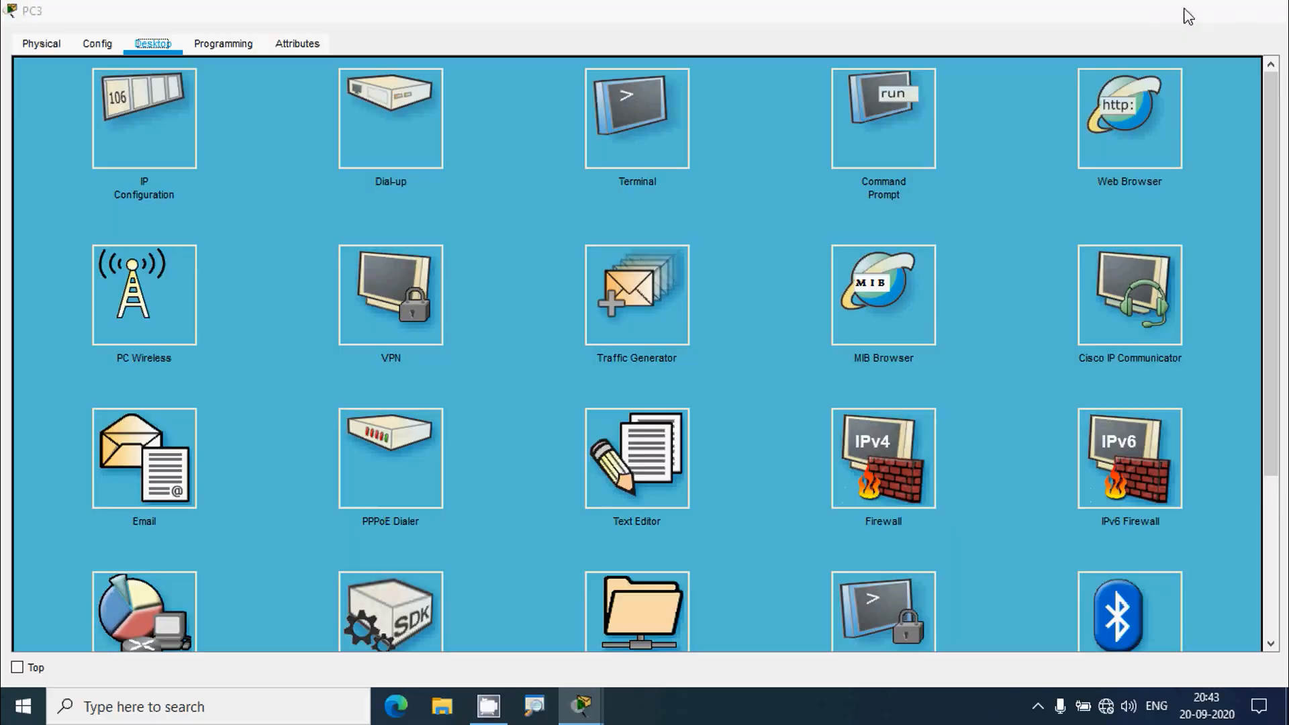
drag(864, 283, 955, 284)
key(ctrl+c)
click(75, 386)
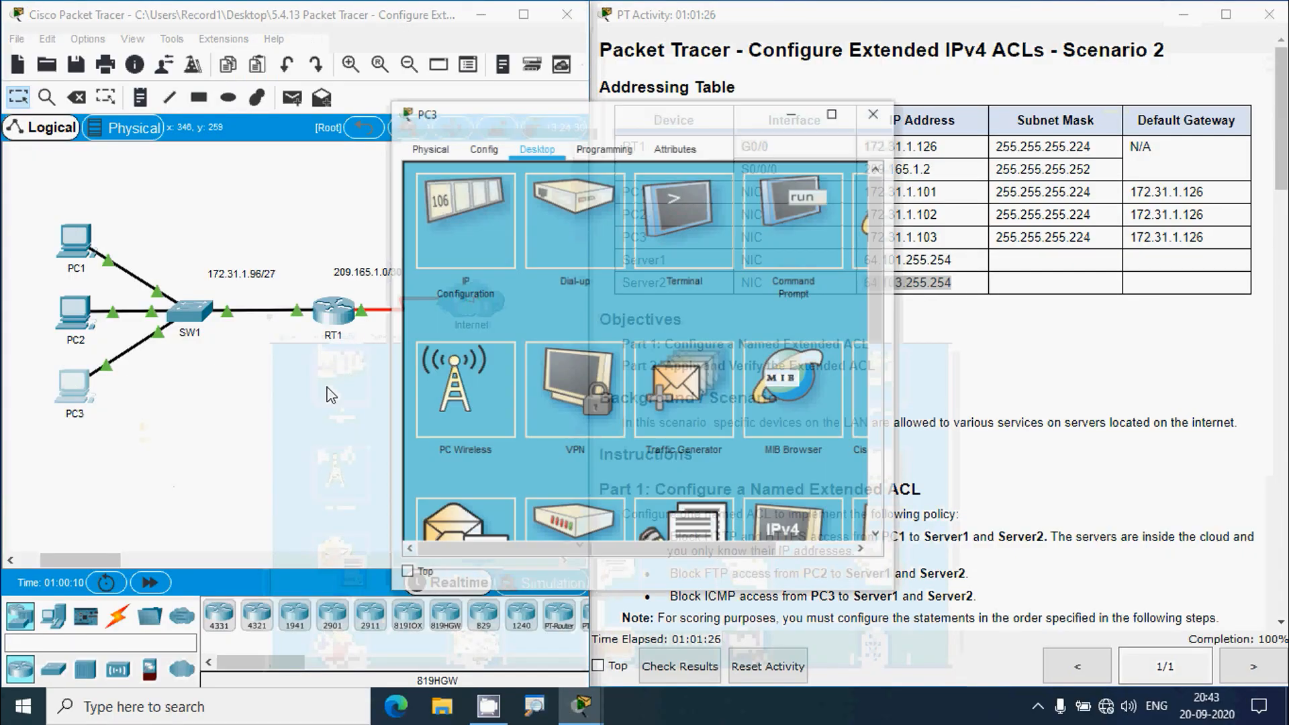
double_click(851, 94)
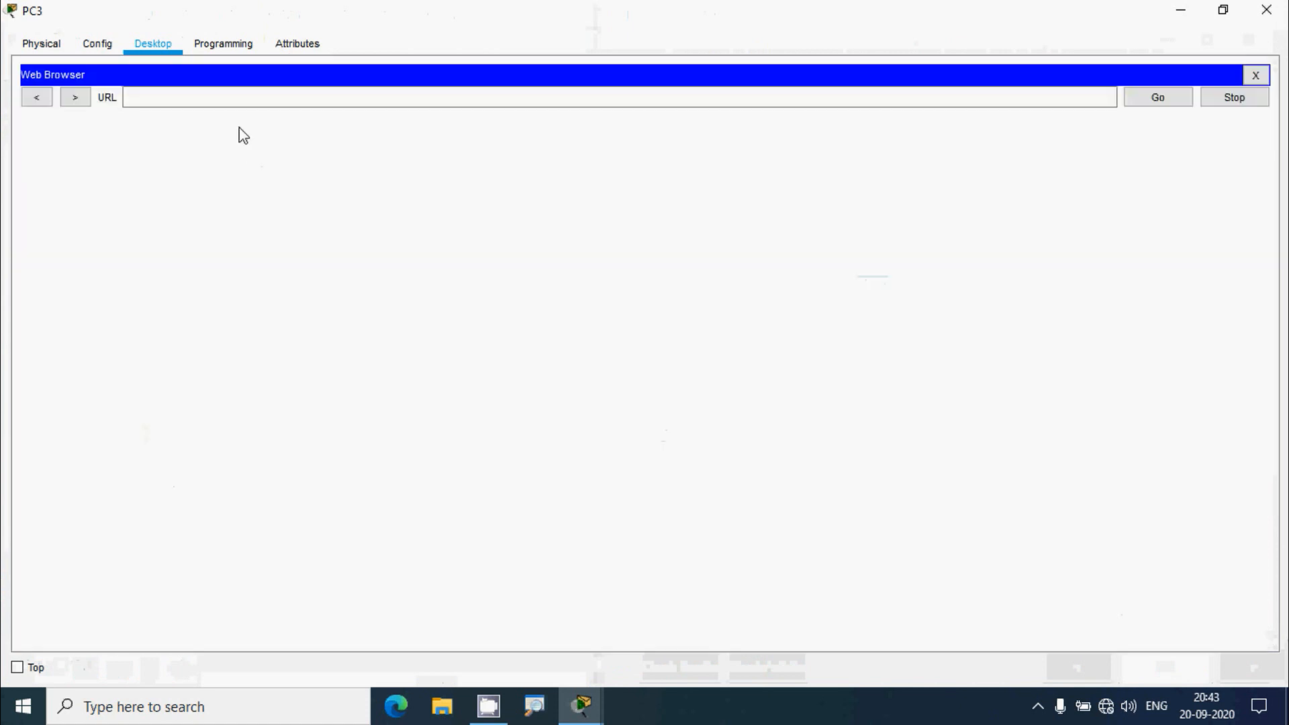
click(233, 97)
key(ctrl+v)
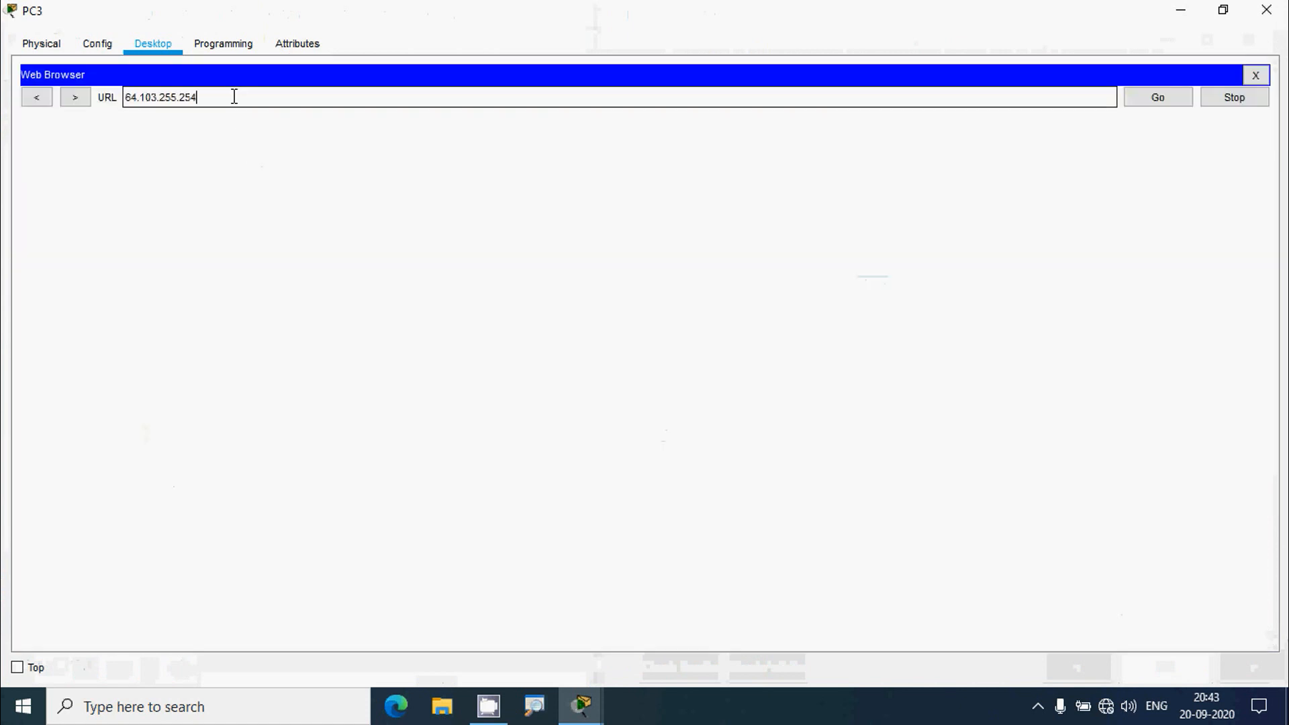
click(1138, 102)
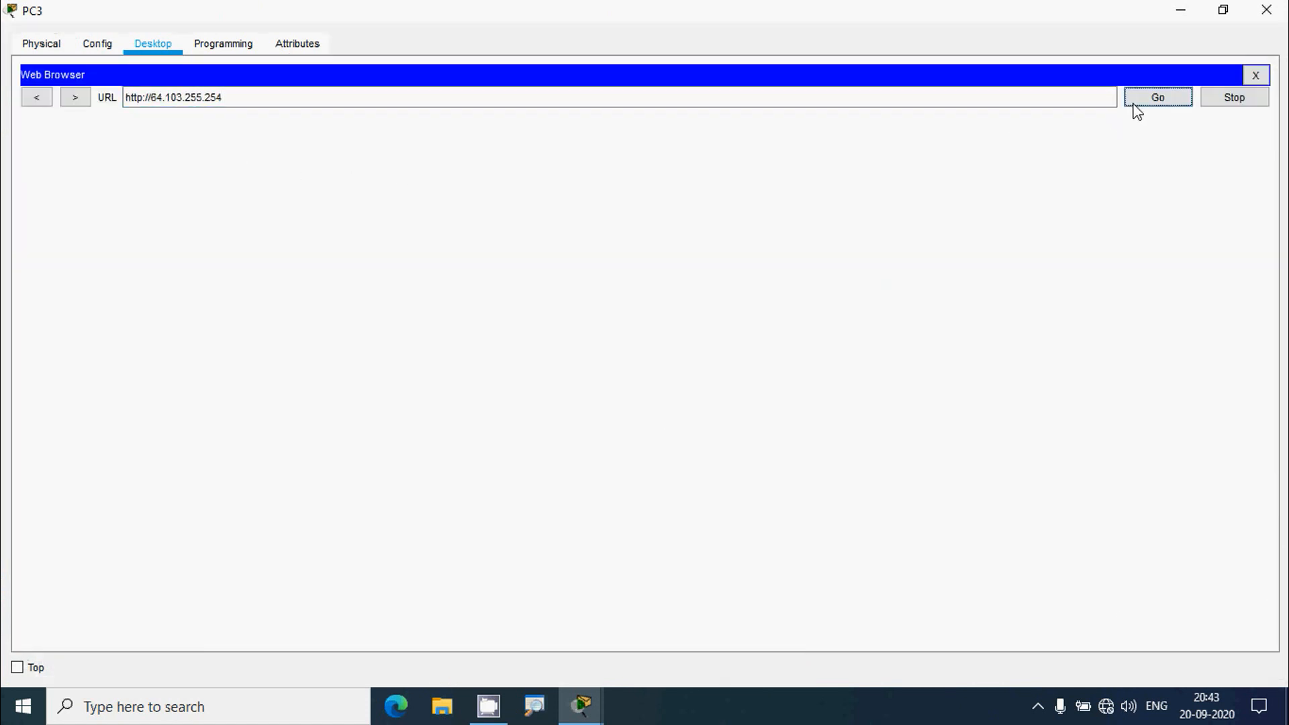
drag(267, 97, 94, 102)
key(ctrl+c)
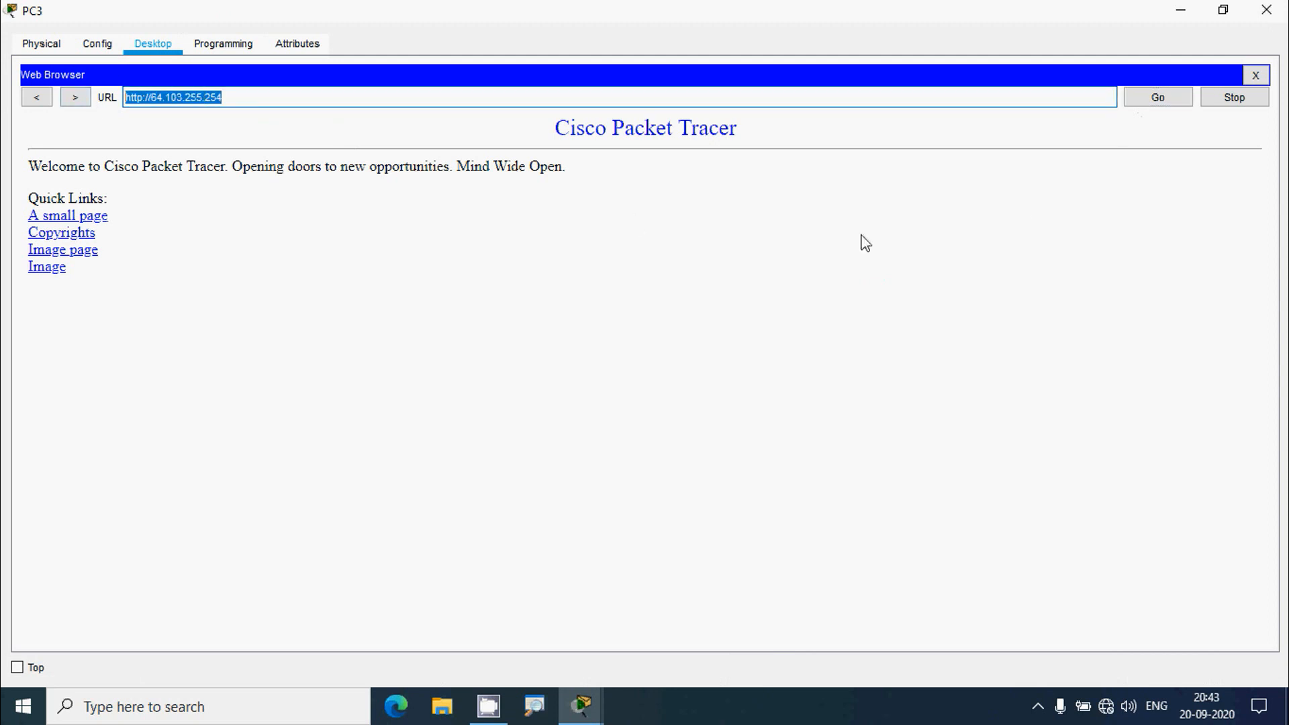
click(1255, 75)
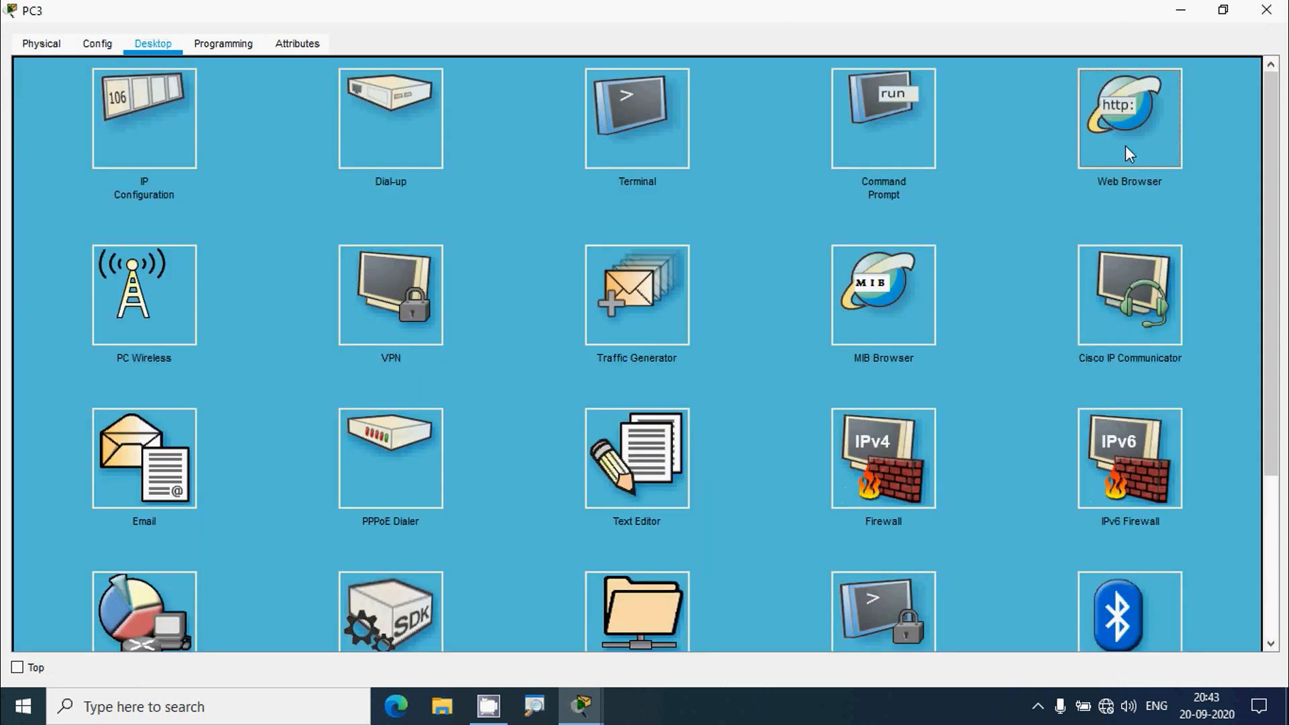
click(314, 103)
key(ctrl+v)
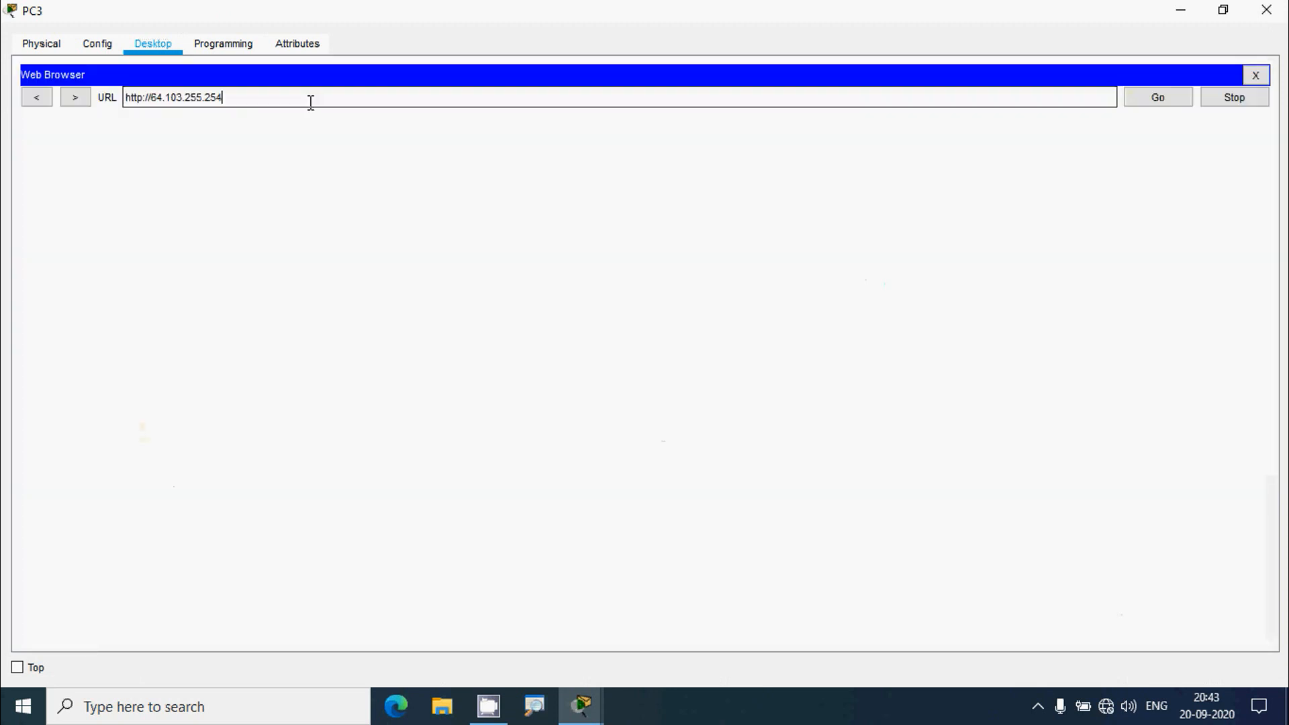
key(Return)
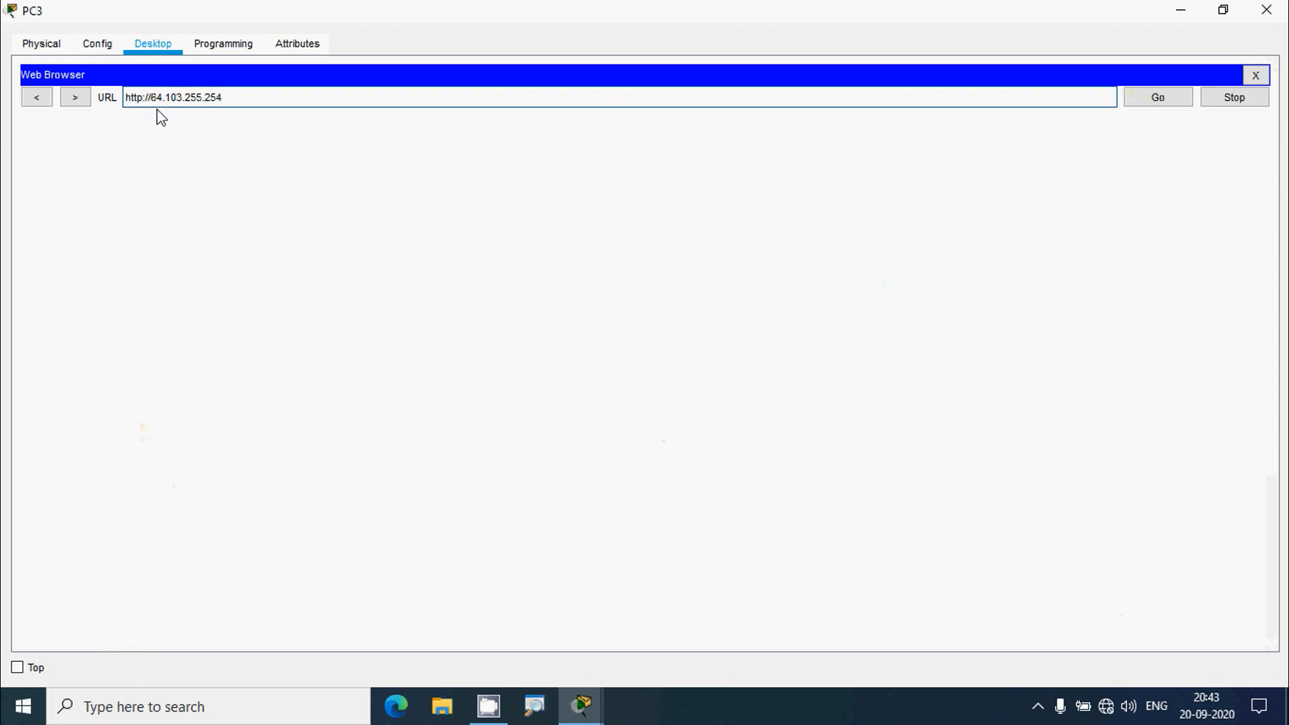
text(s)
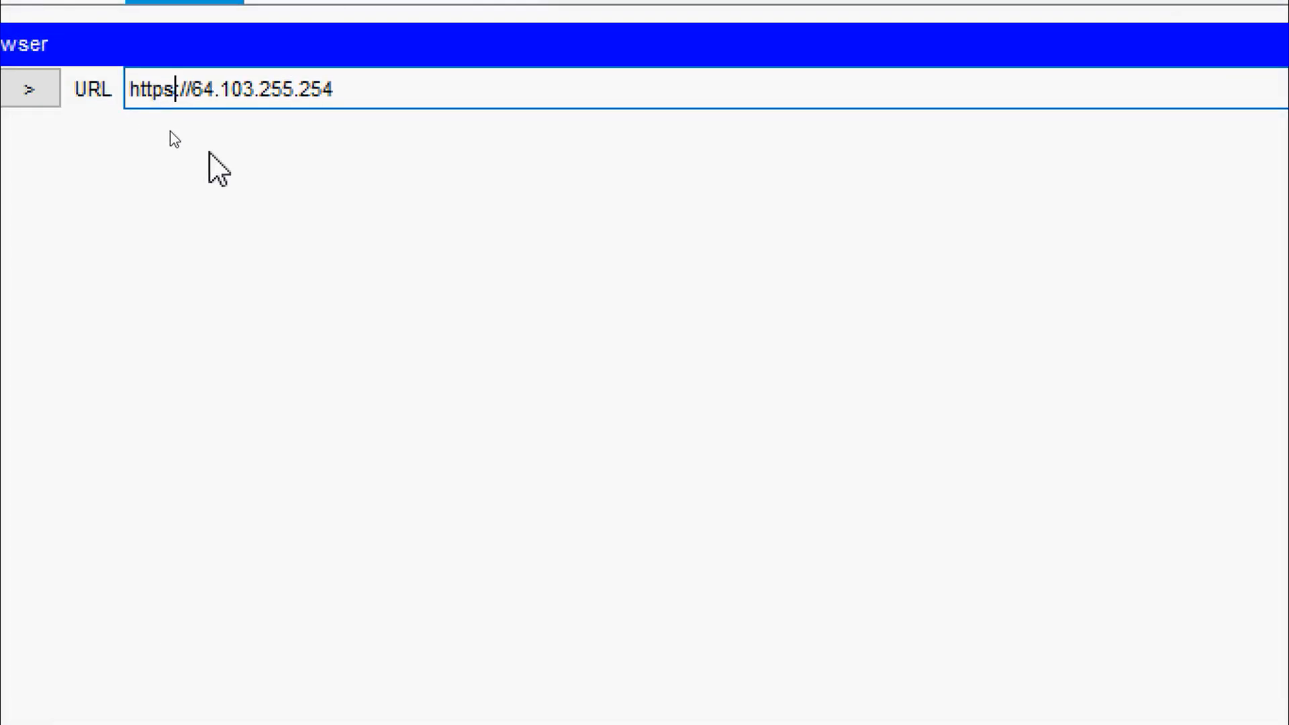
click(1151, 102)
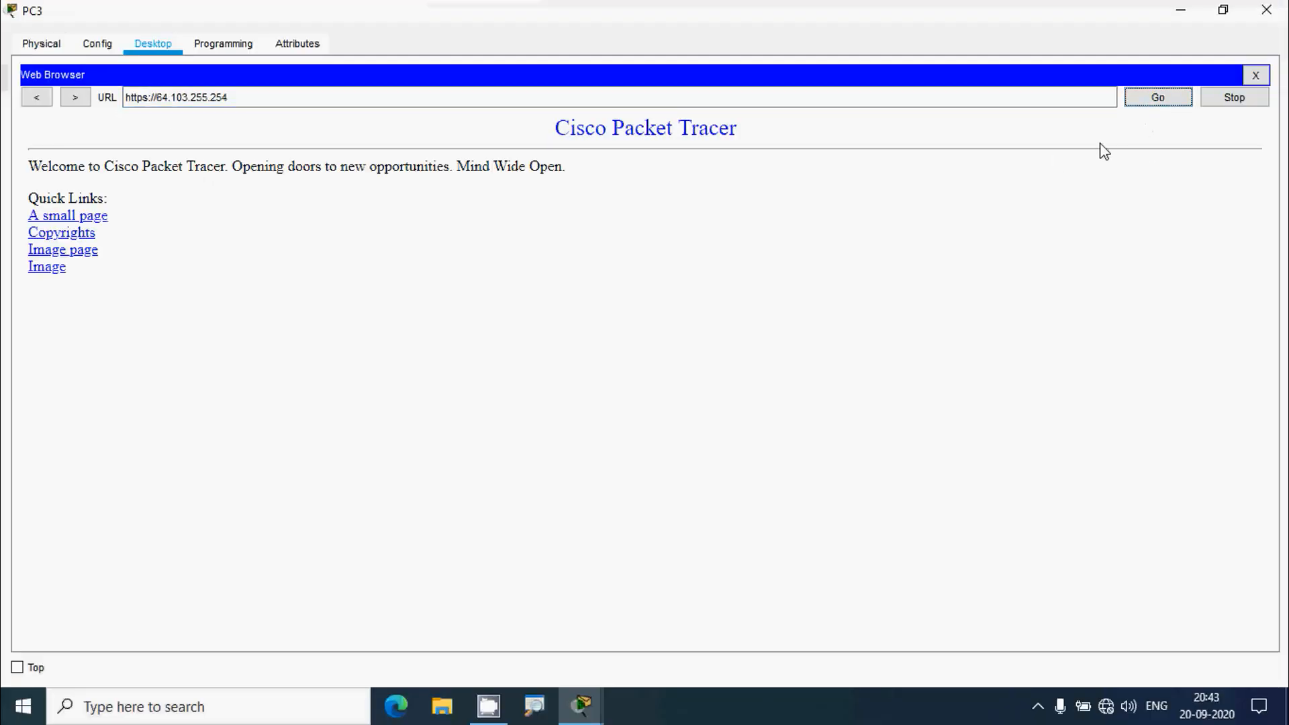
click(1256, 75)
- From PC3, FTP to 64.103.255.254, log in, and quit the session
click(884, 141)
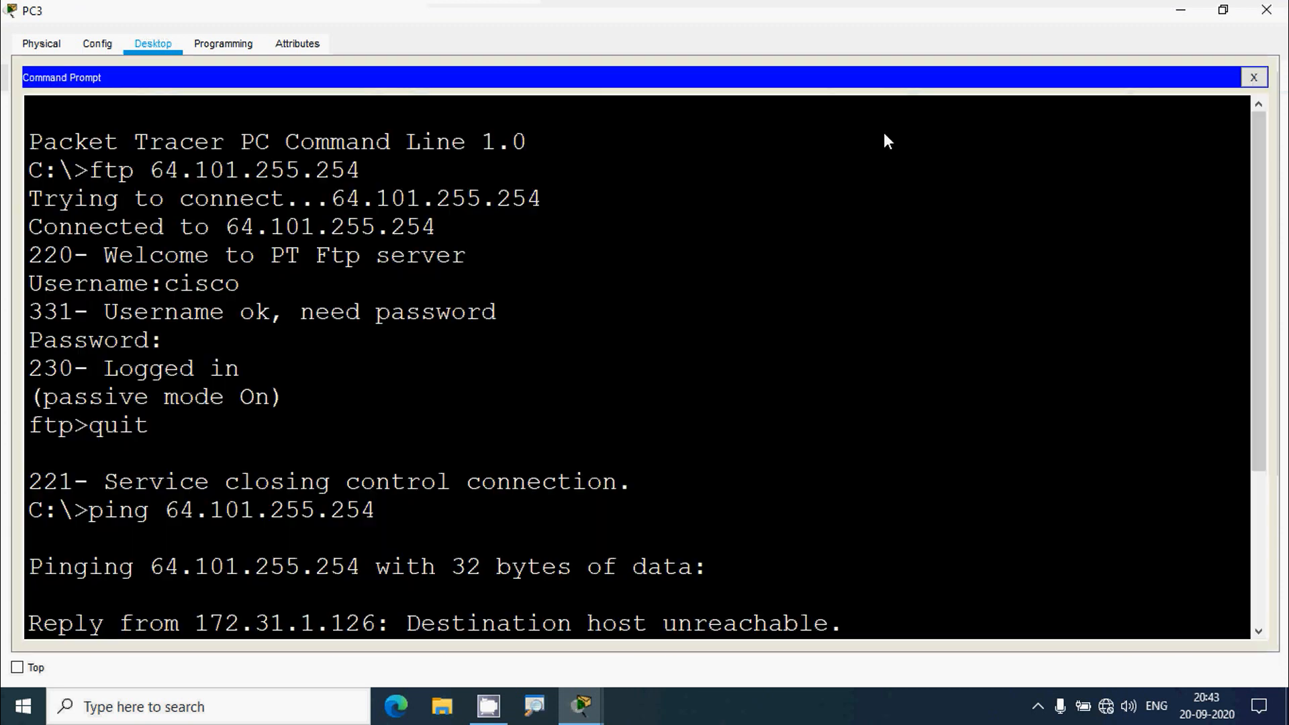
scroll(638, 431, down, 3)
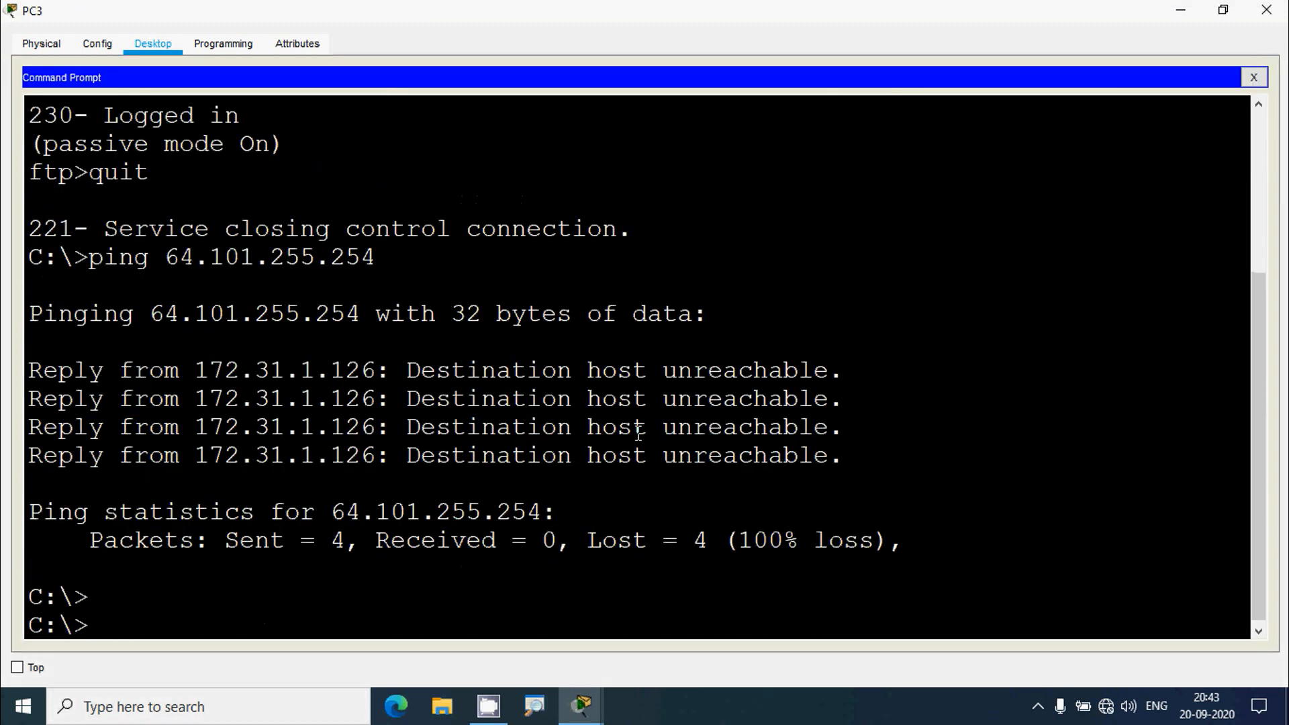
text(ftp)
right_click(150, 621)
click(187, 651)
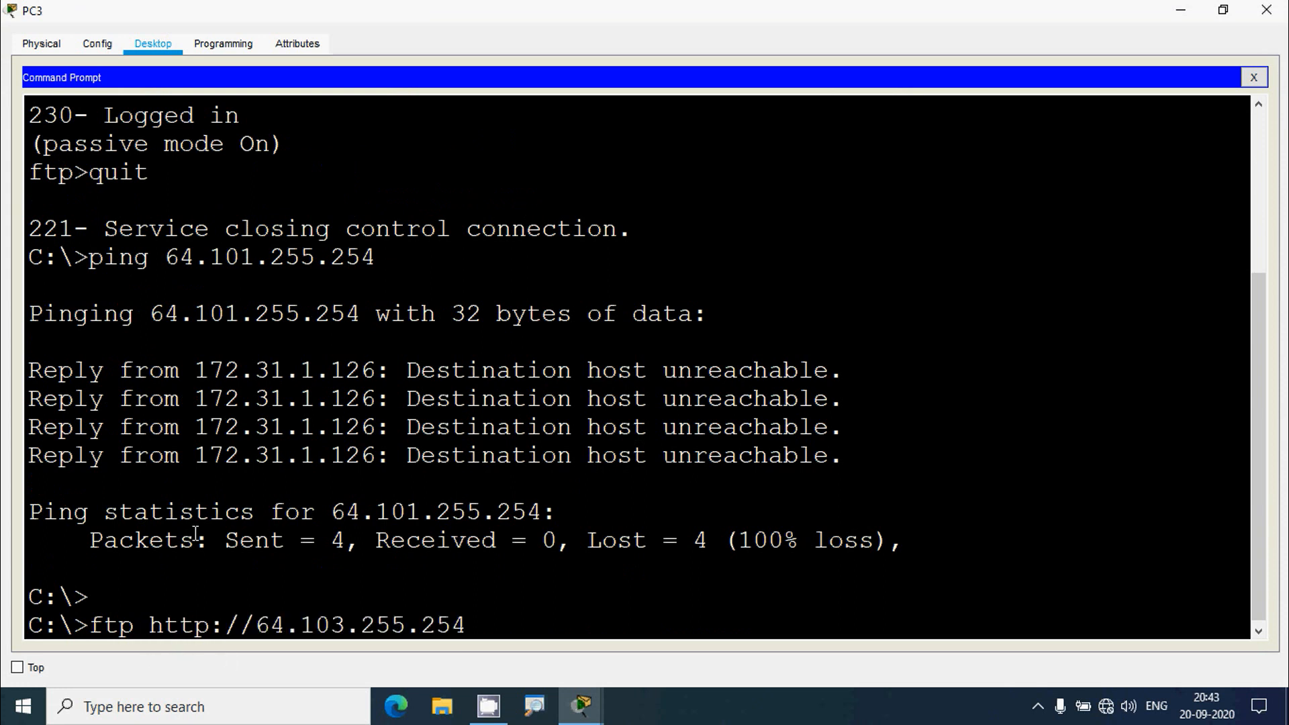
key(Left)
key(Left)
key(Left)
key(Left)
key(Left)
key(Left)
key(Left)
key(Left)
key(Left)
key(Left)
key(Left)
key(BackSpace)
key(BackSpace)
key(BackSpace)
key(BackSpace)
key(BackSpace)
key(BackSpace)
key(BackSpace)
key(Return)
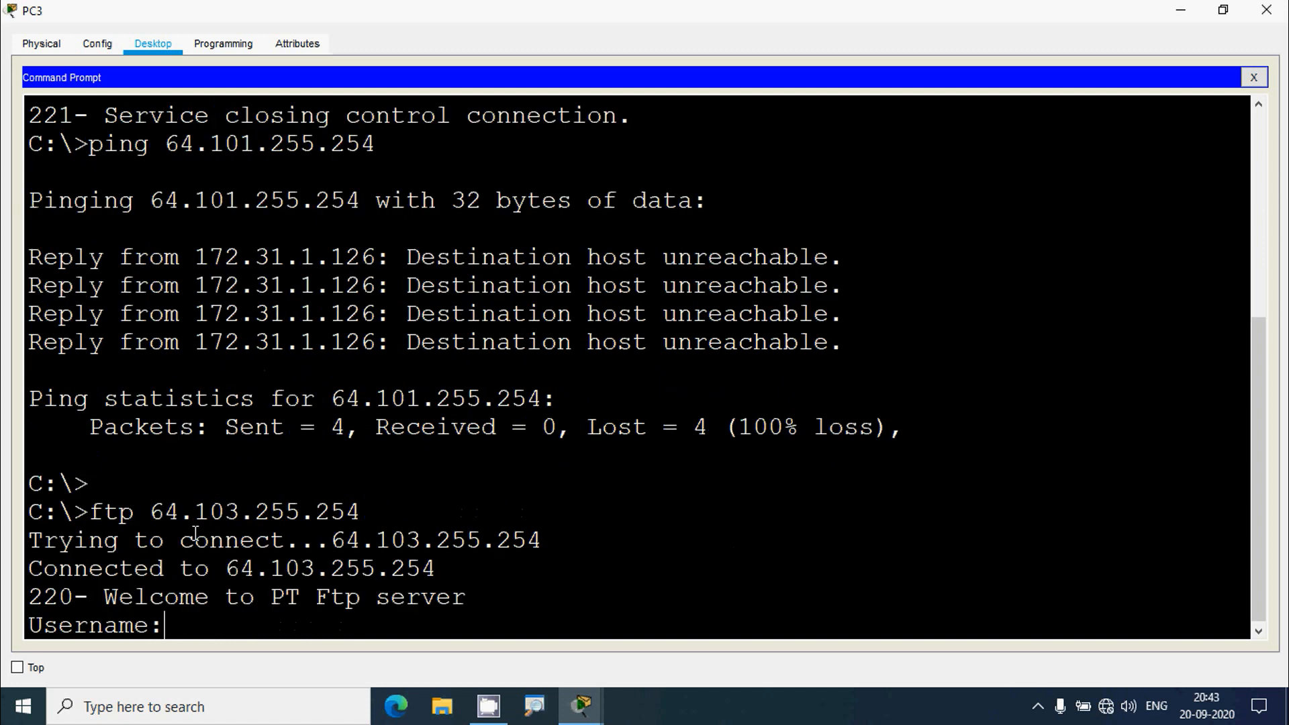
text(cisco)
key(Return)
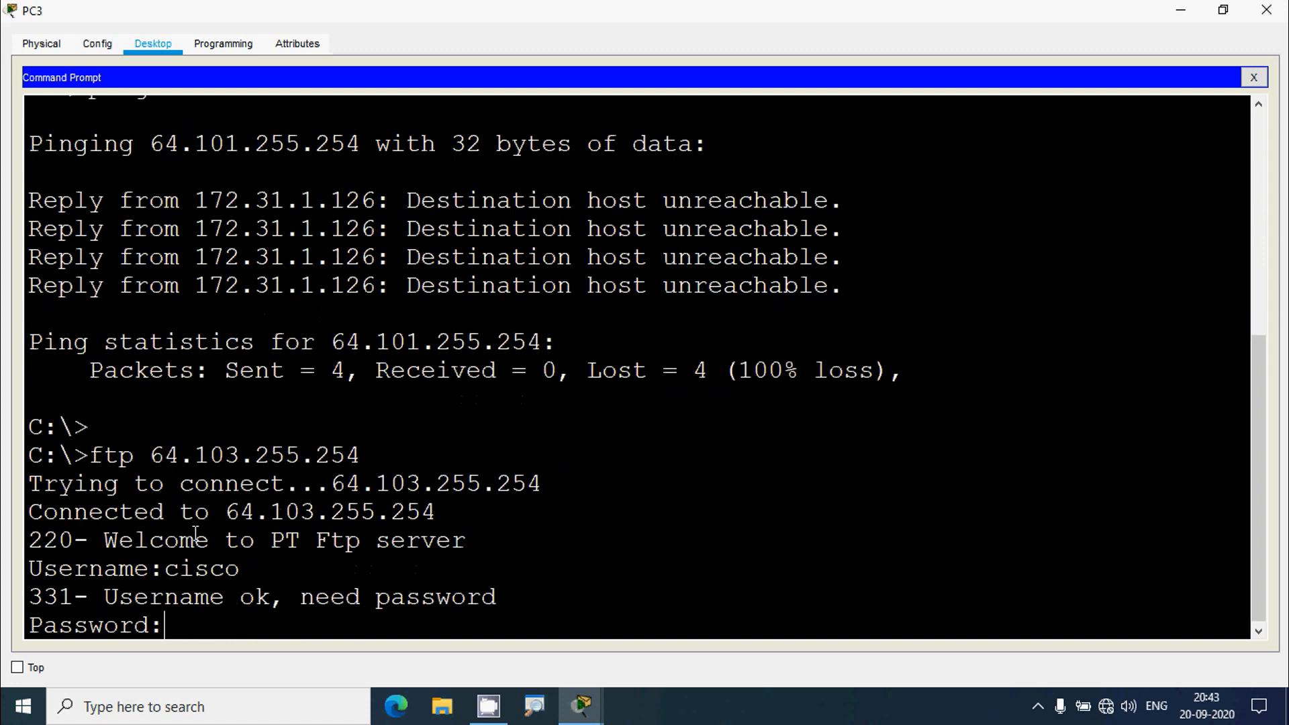
key(Return)
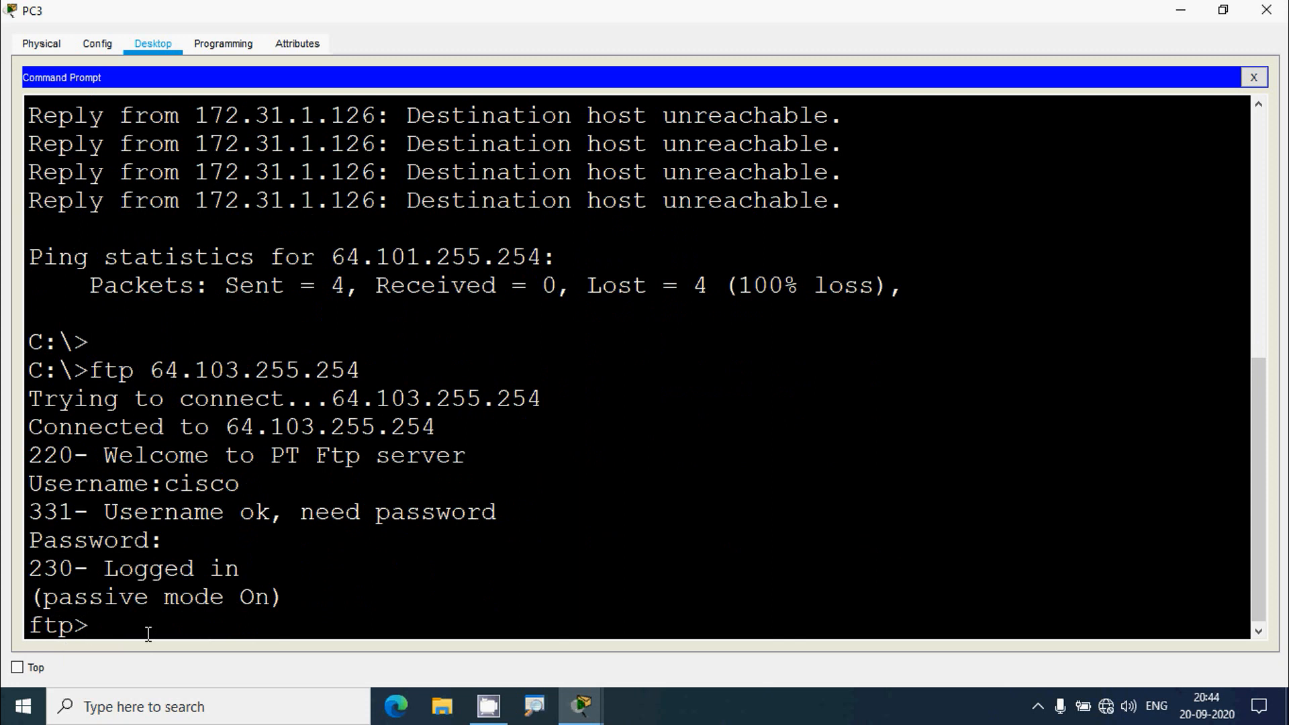
text(quit)
key(Return)
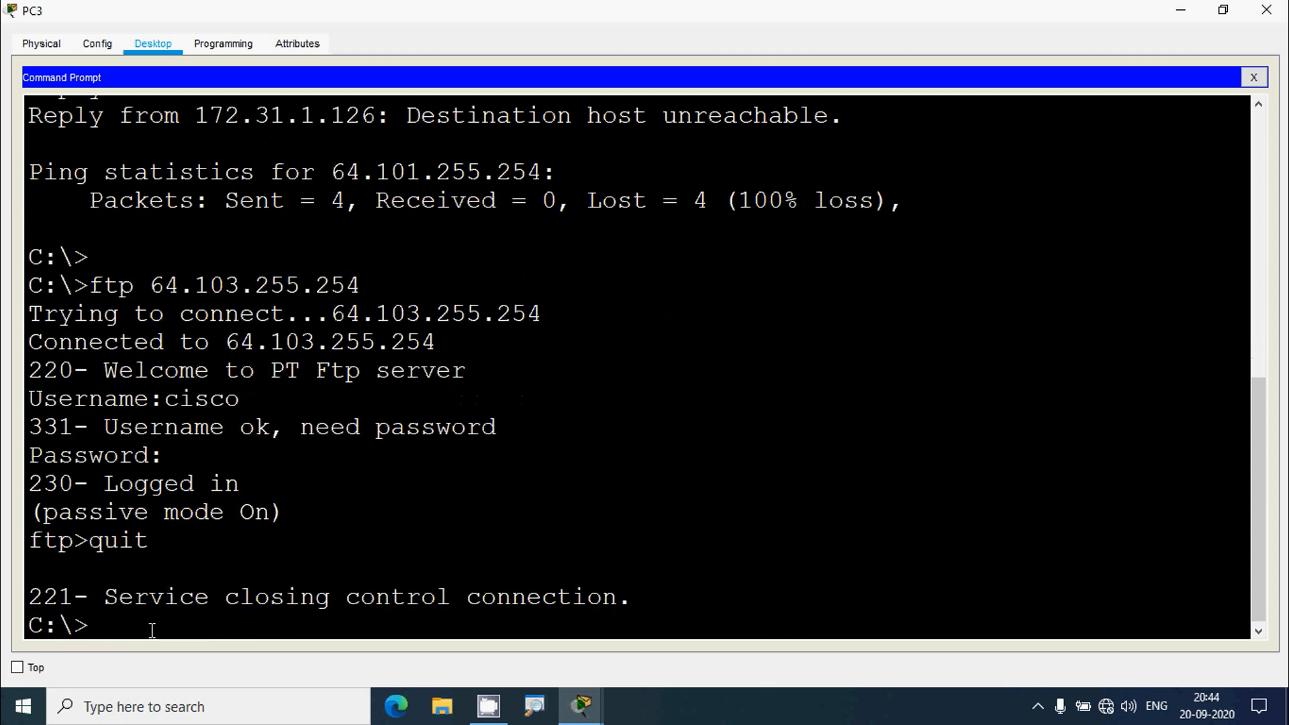
- Ping 64.103.255.254 from PC3, confirming 100% loss, and close the command prompt
text(ping)
right_click(190, 637)
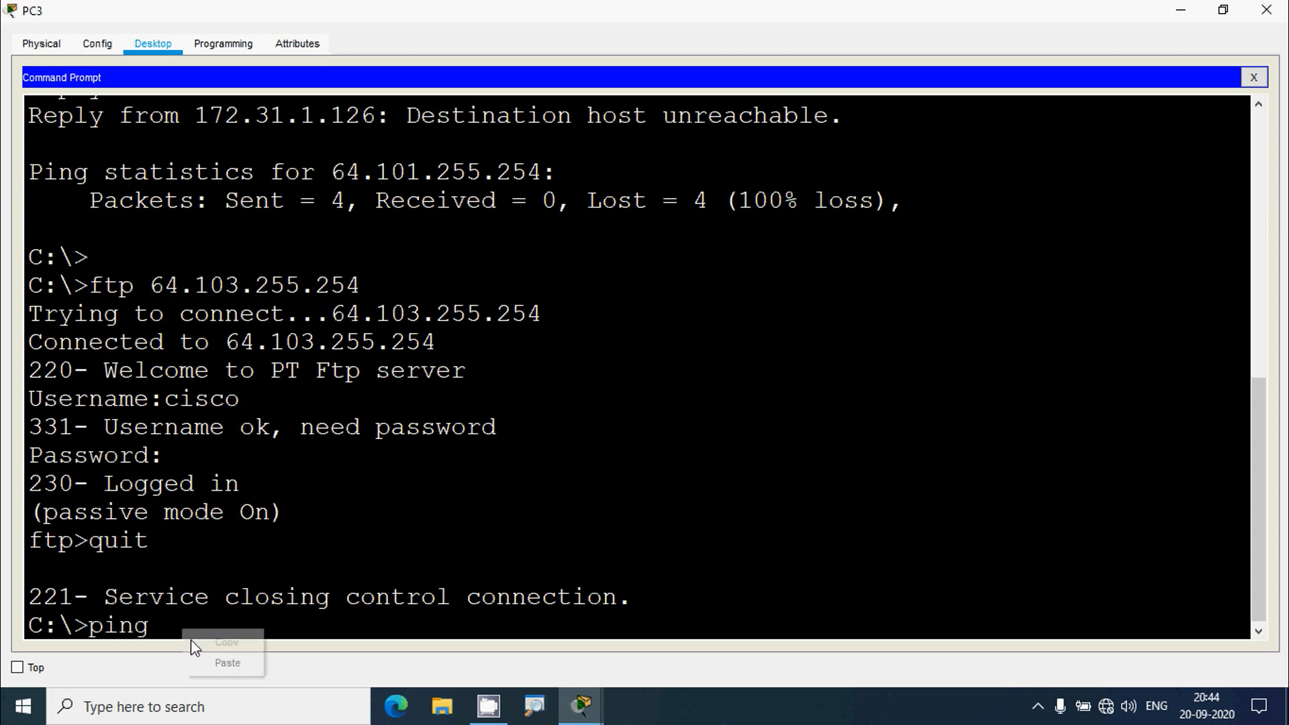
click(219, 662)
key(Left)
key(Left)
key(Left)
key(Left)
key(Left)
key(Left)
key(Left)
key(Left)
key(Left)
key(Left)
key(Left)
key(Left)
key(Left)
key(Left)
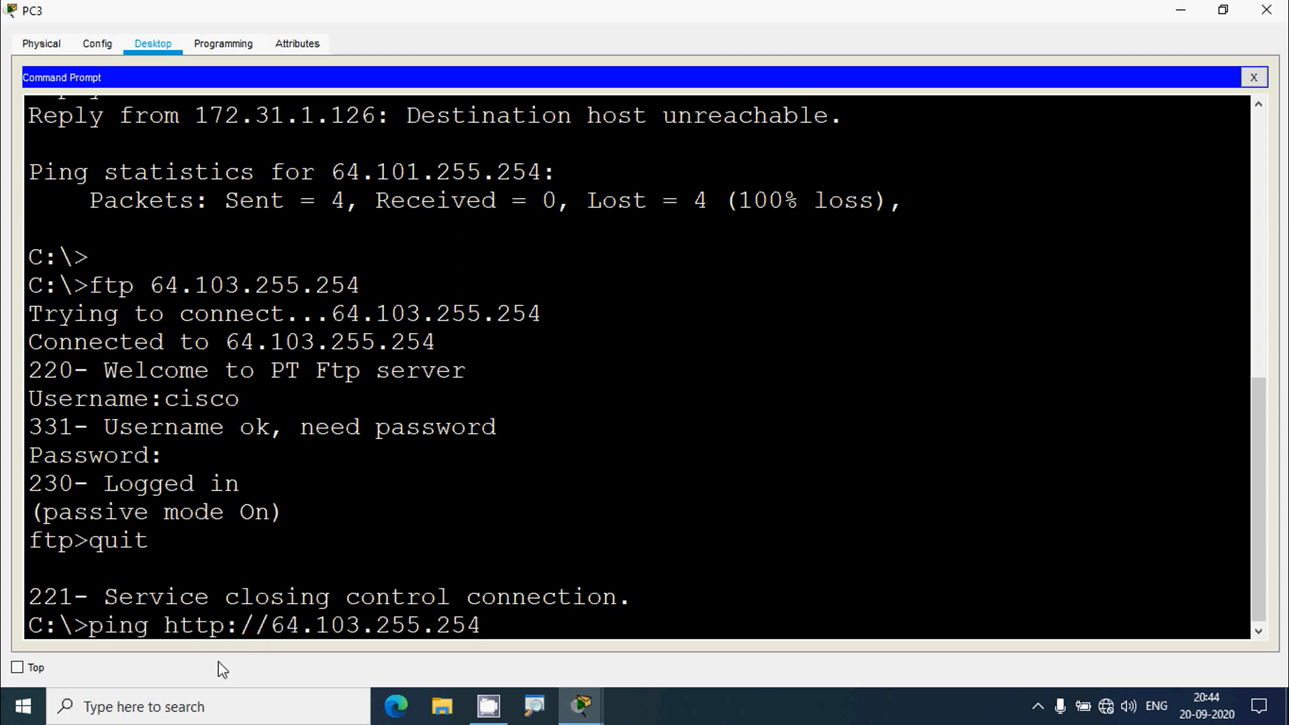
key(BackSpace)
key(BackSpace)
key(BackSpace)
key(BackSpace)
key(BackSpace)
key(BackSpace)
key(BackSpace)
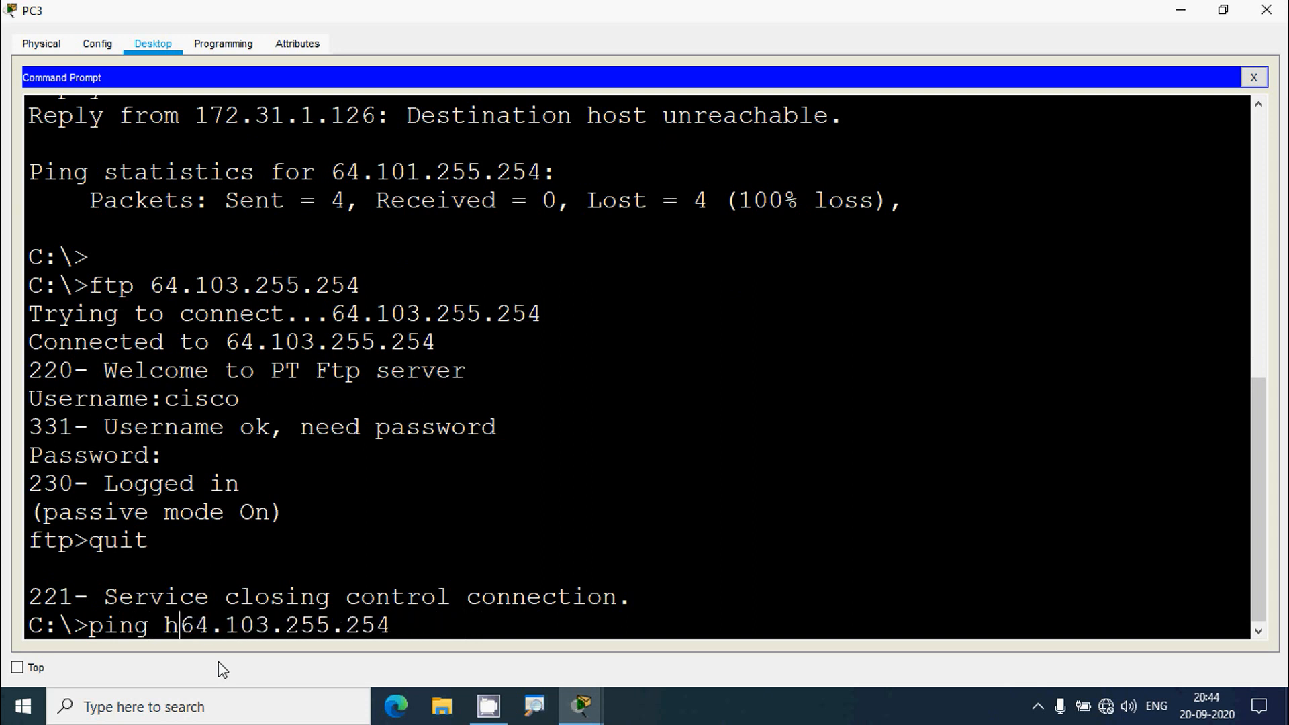
key(Return)
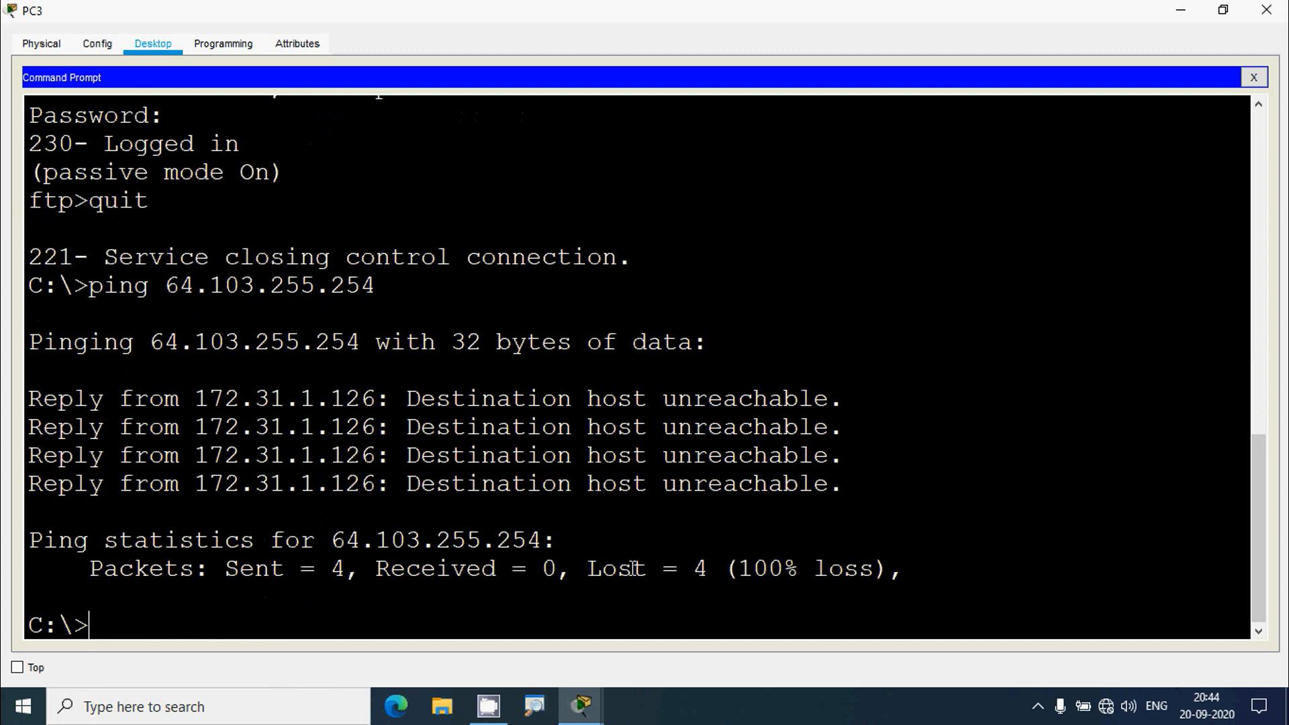
click(1257, 75)
- Run show ip access-lists on RT1: 12 matches on entry 60, 4 on 70 and 80, 98 on 90
click(1267, 9)
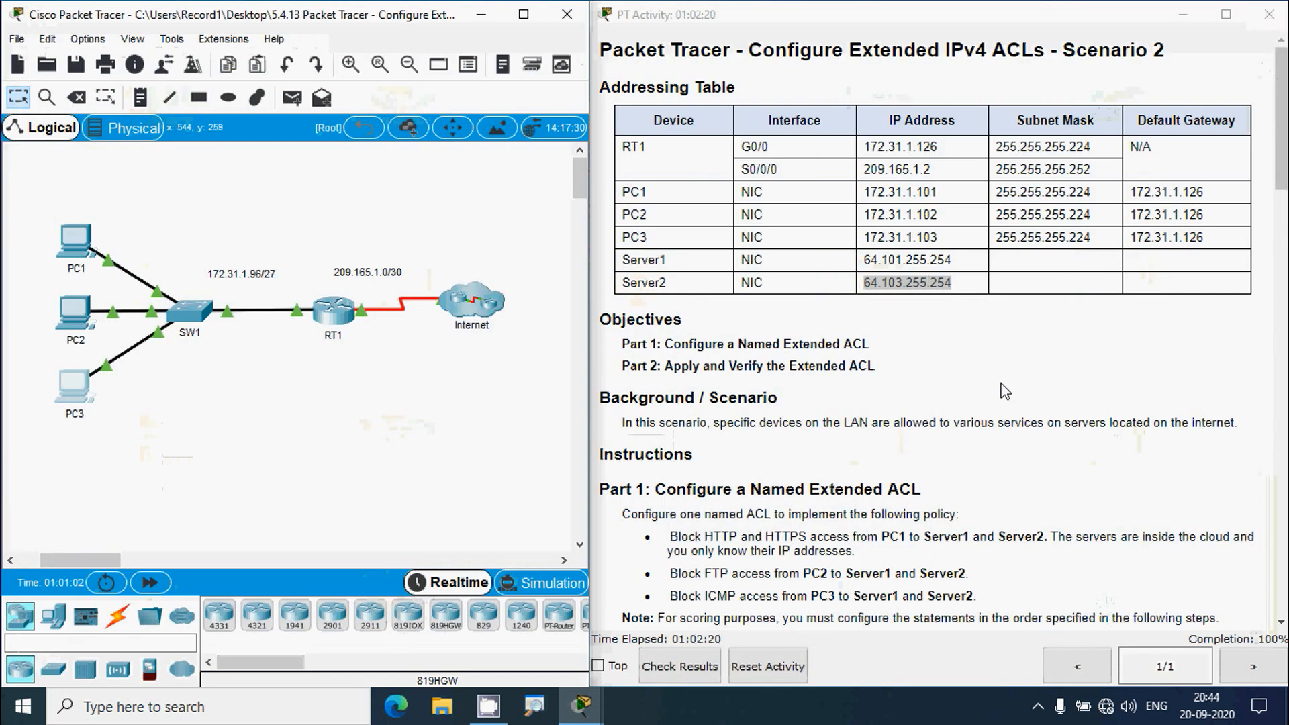
scroll(1079, 621, down, 15)
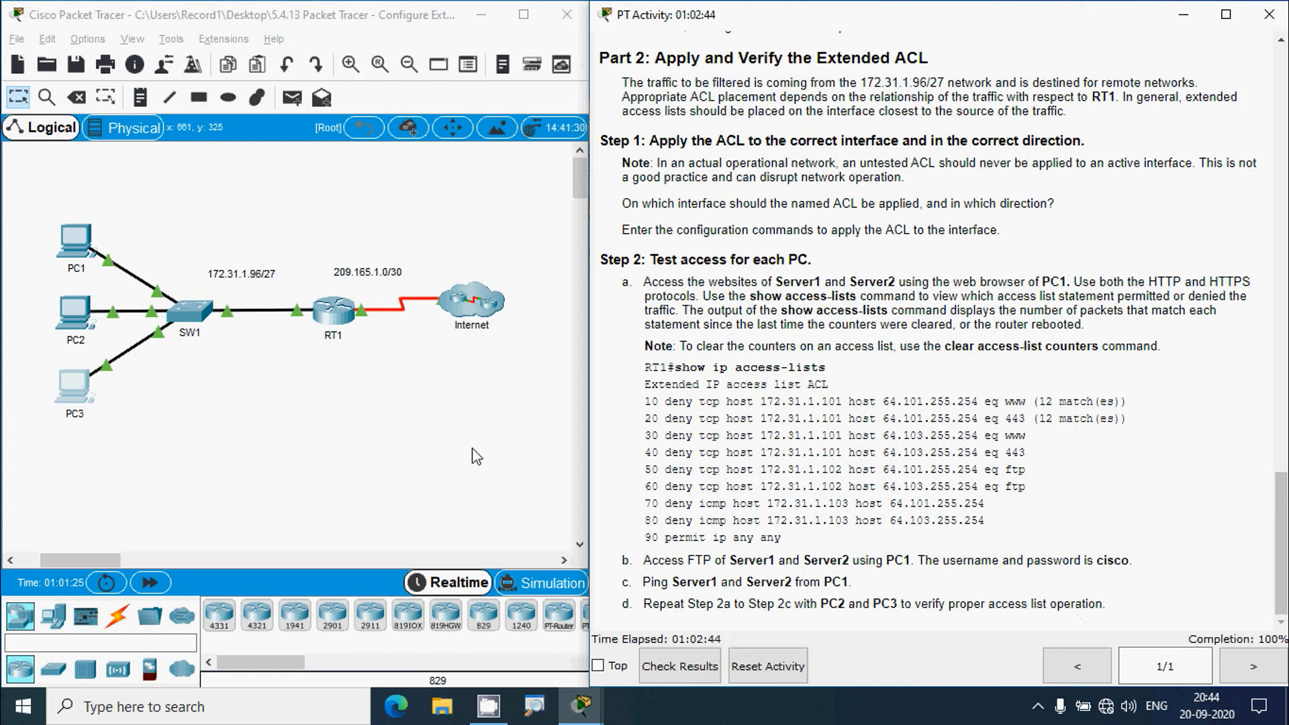
click(334, 319)
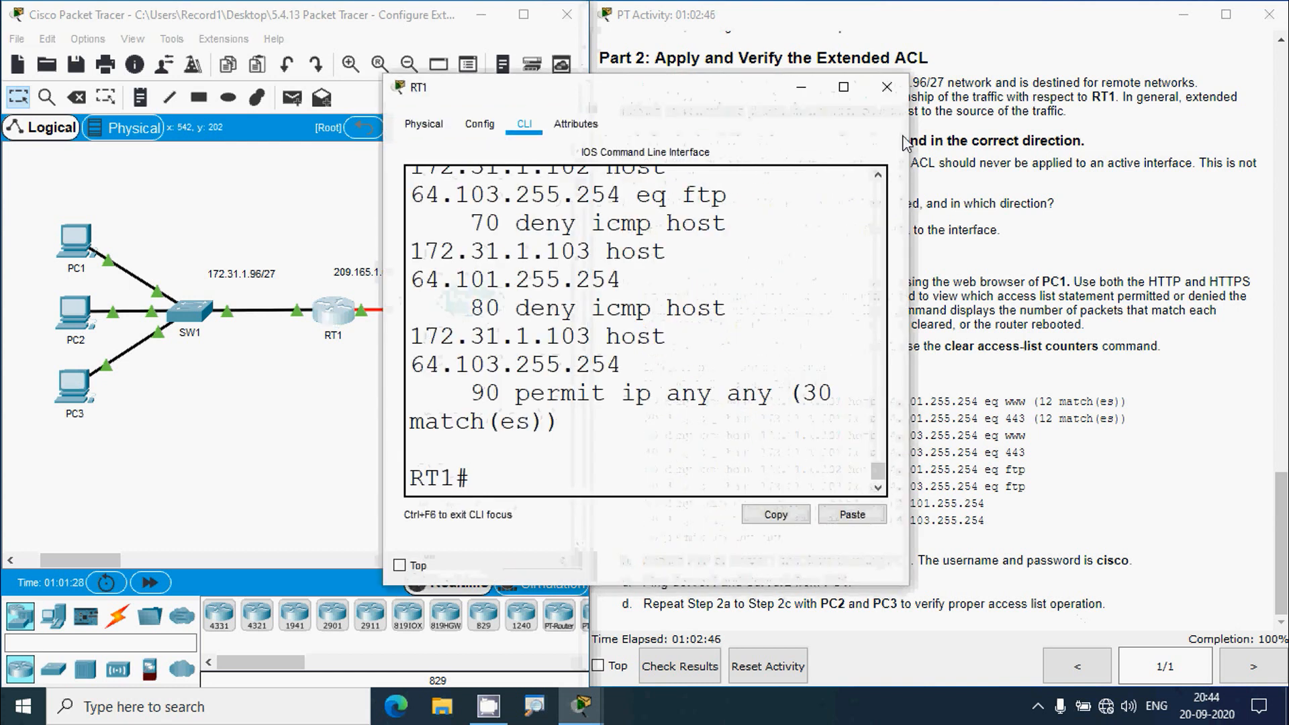
click(839, 84)
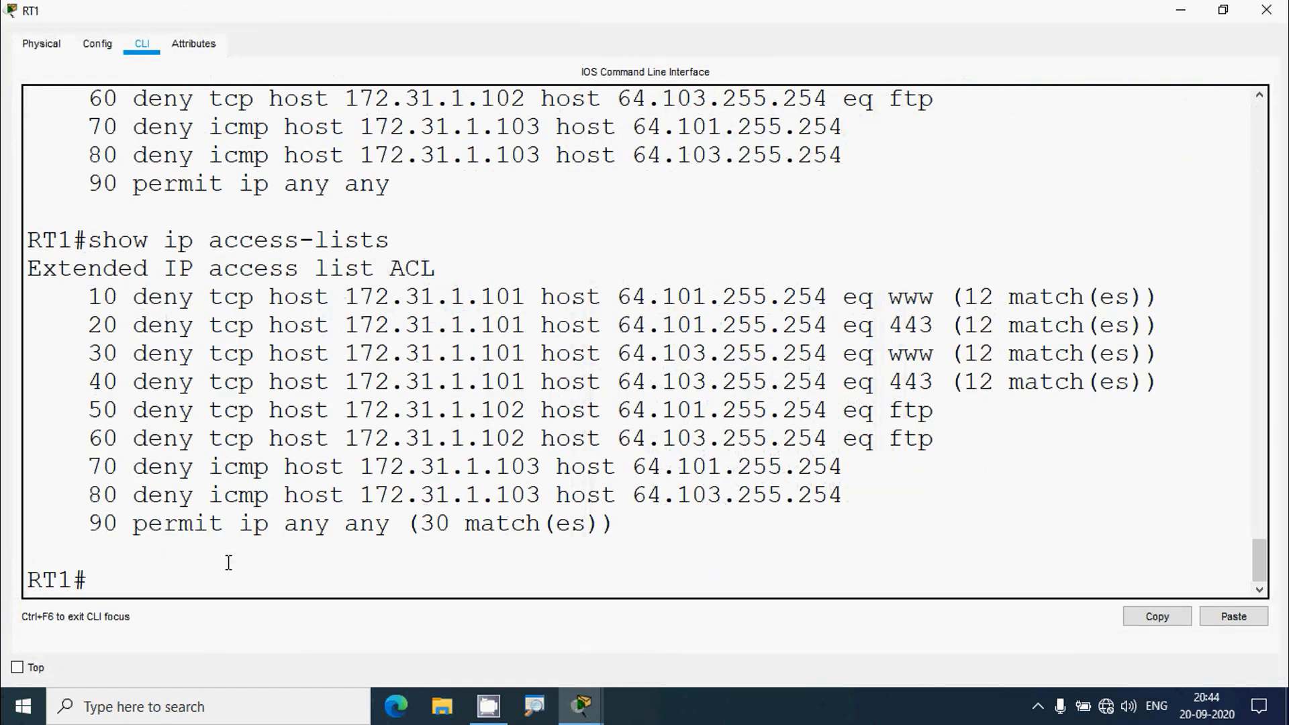
text(show ip acces)
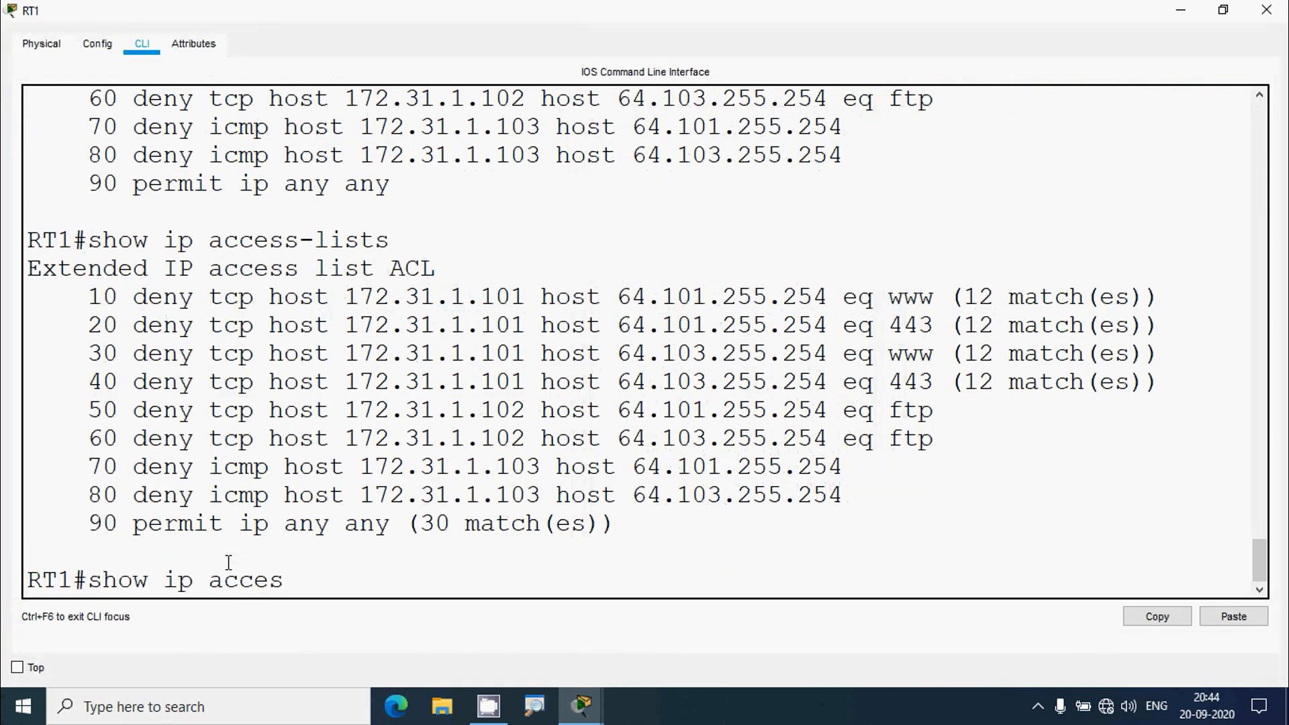
text(s-lists)
key(Return)
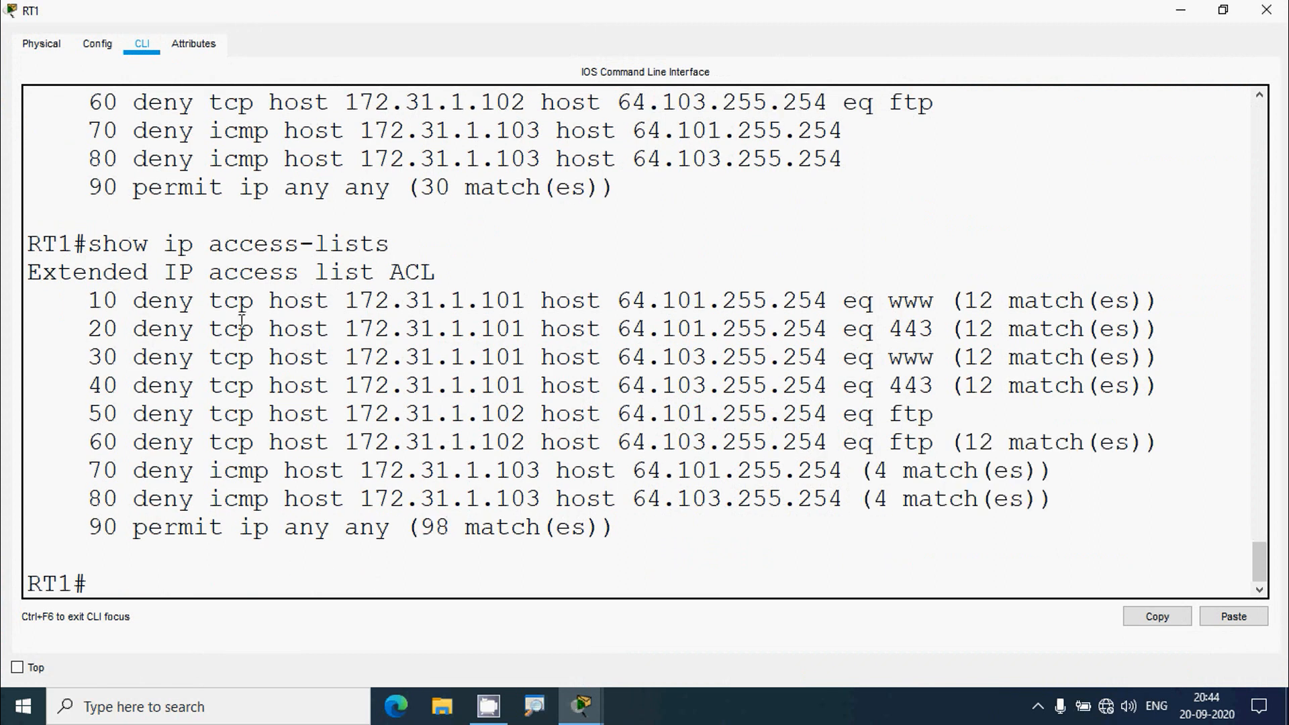
drag(836, 296, 834, 523)
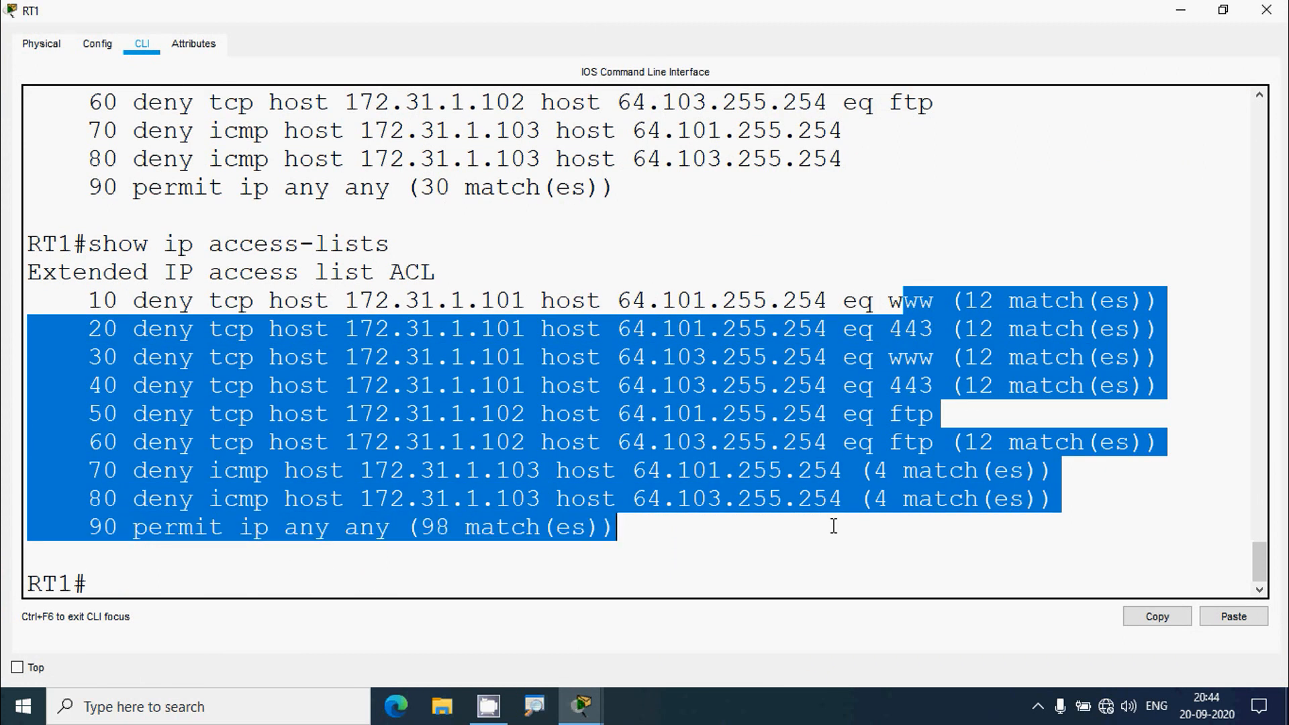
click(348, 564)
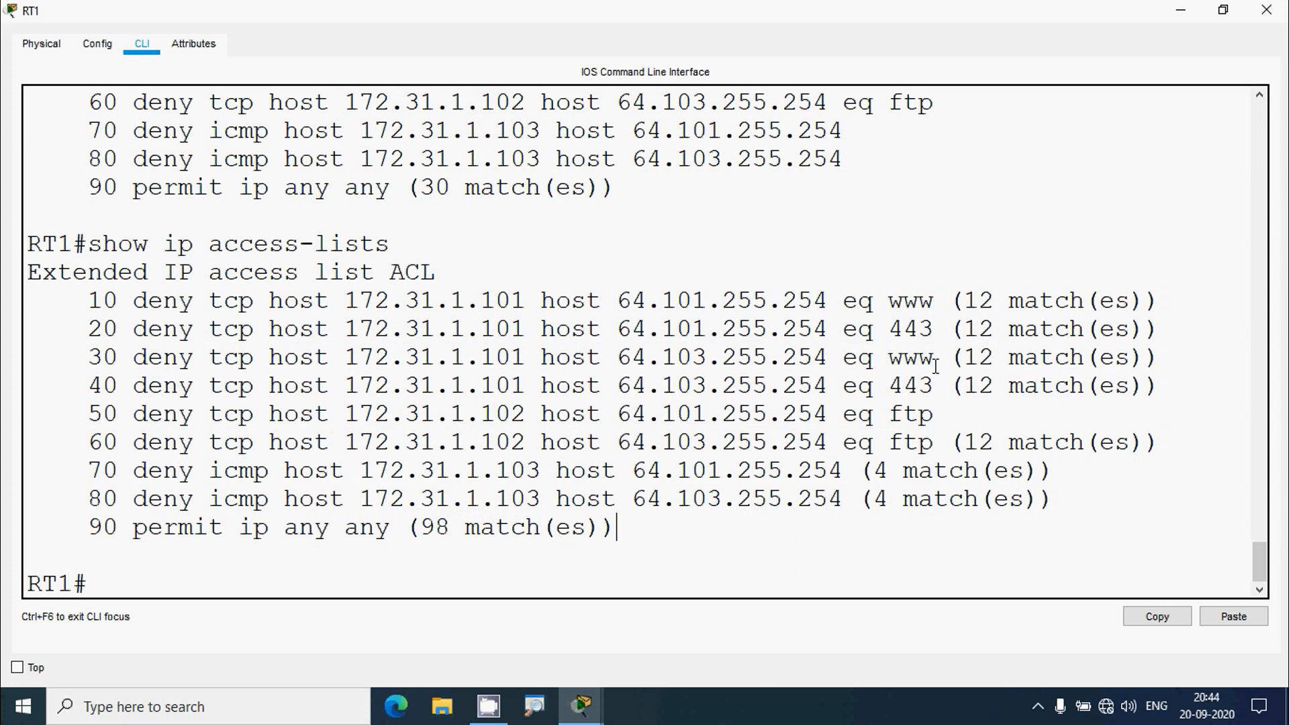
click(1181, 10)
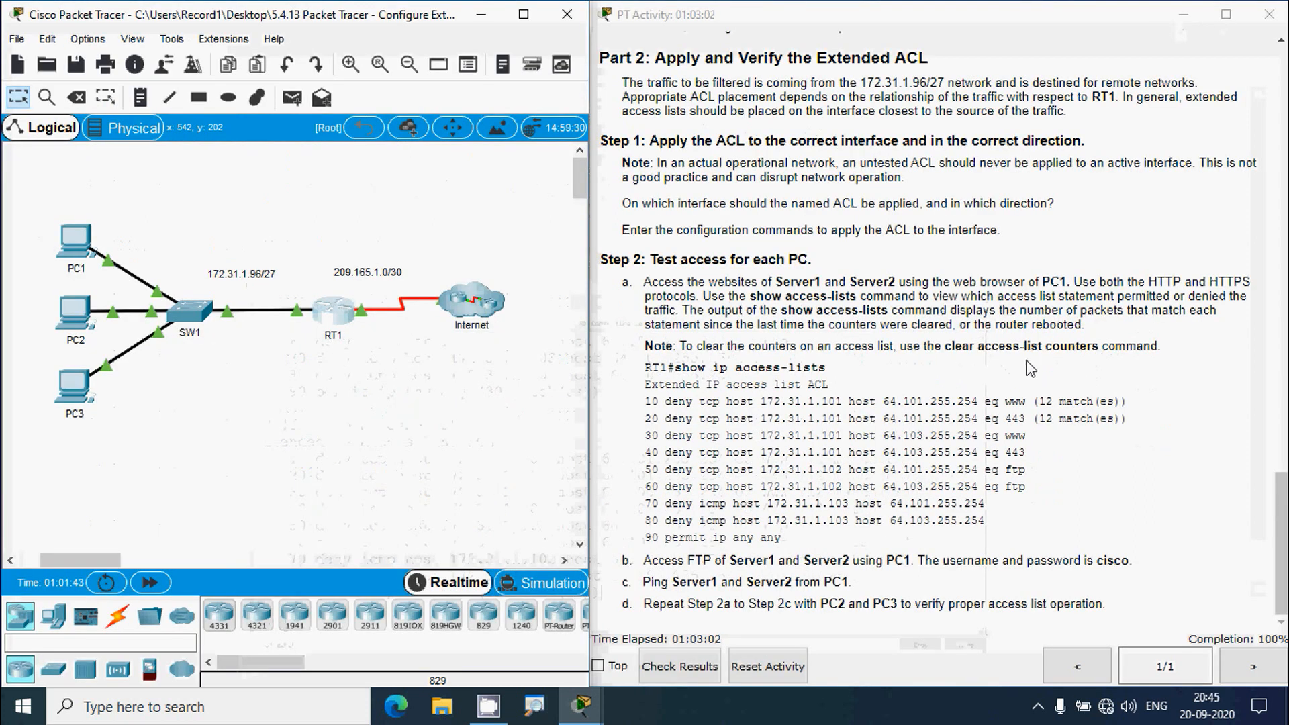
click(351, 315)
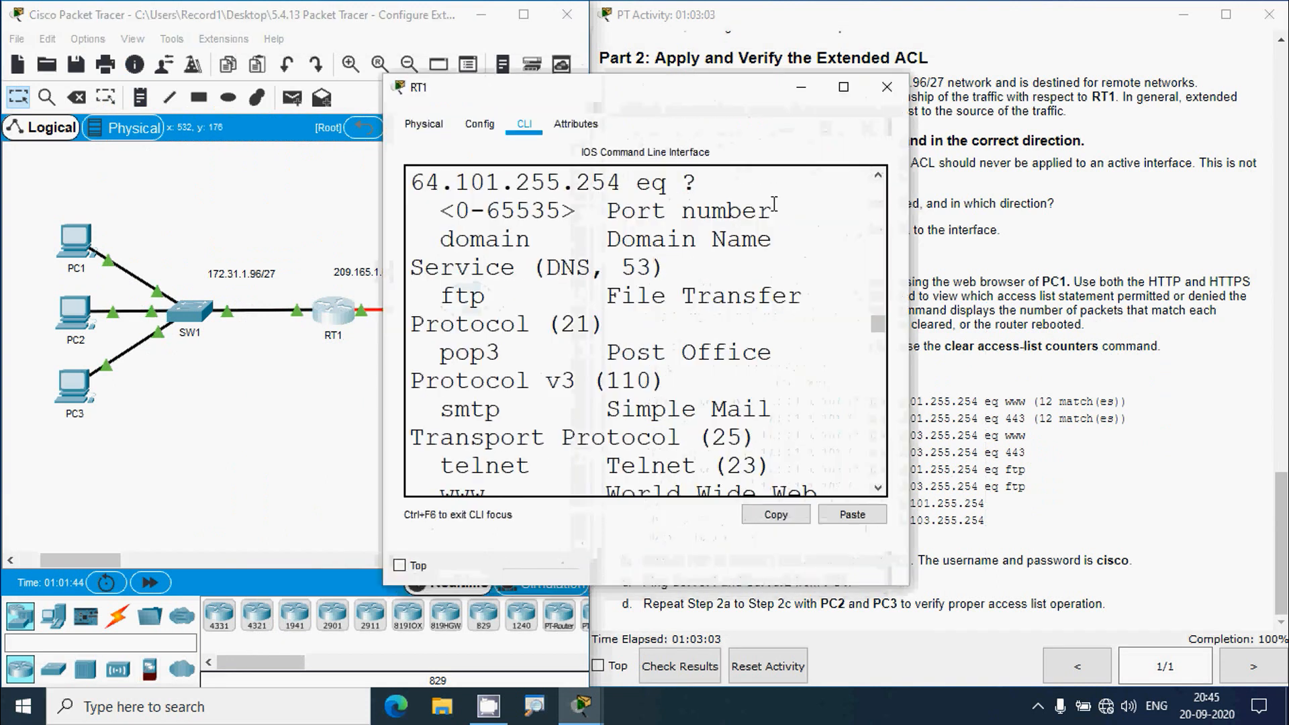
- Clear RT1's ACL match counters with clear access-list counters, fixing the initial typo
click(844, 87)
text(clear )
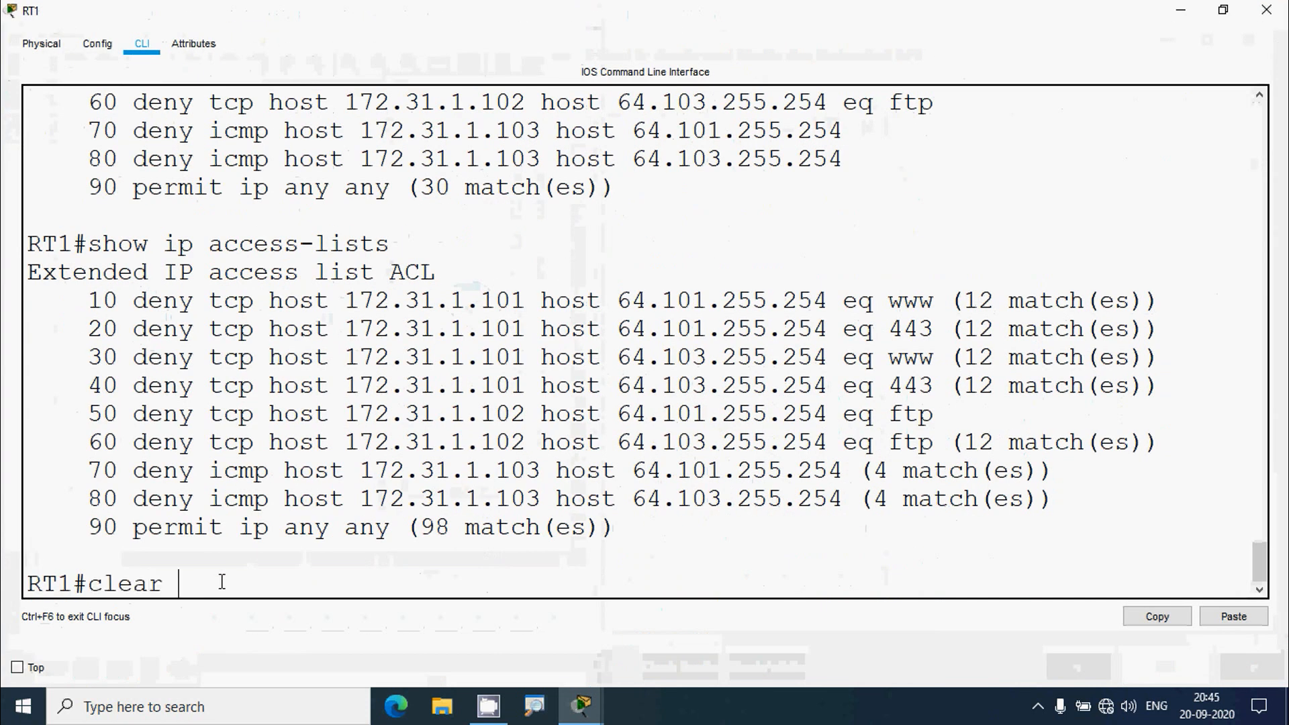
text(access)
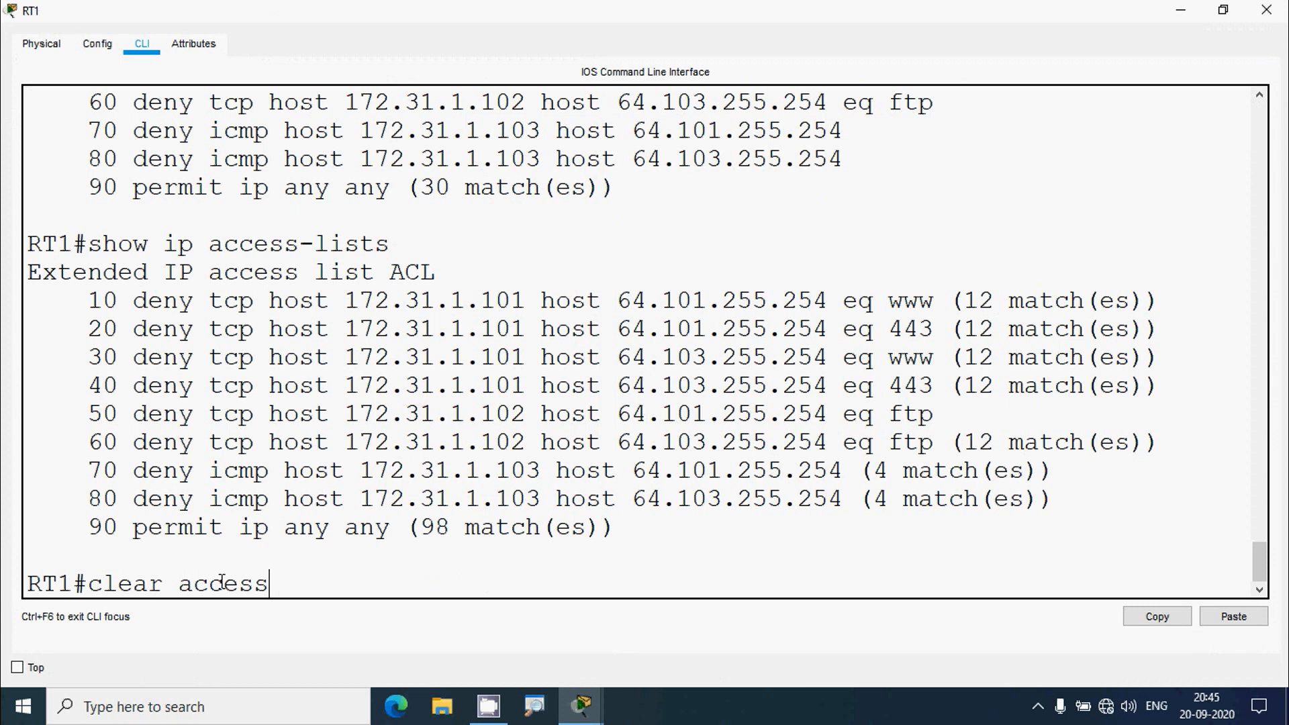
text(-lists counters)
key(Return)
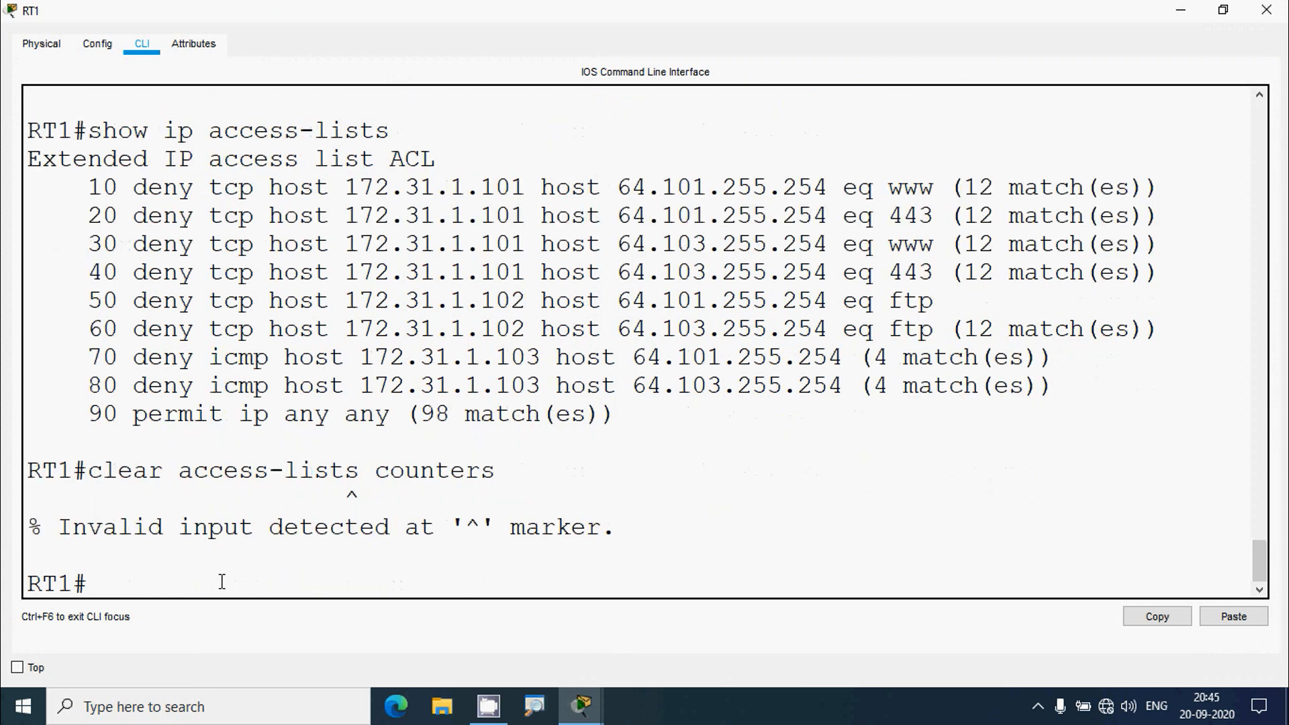
key(Up)
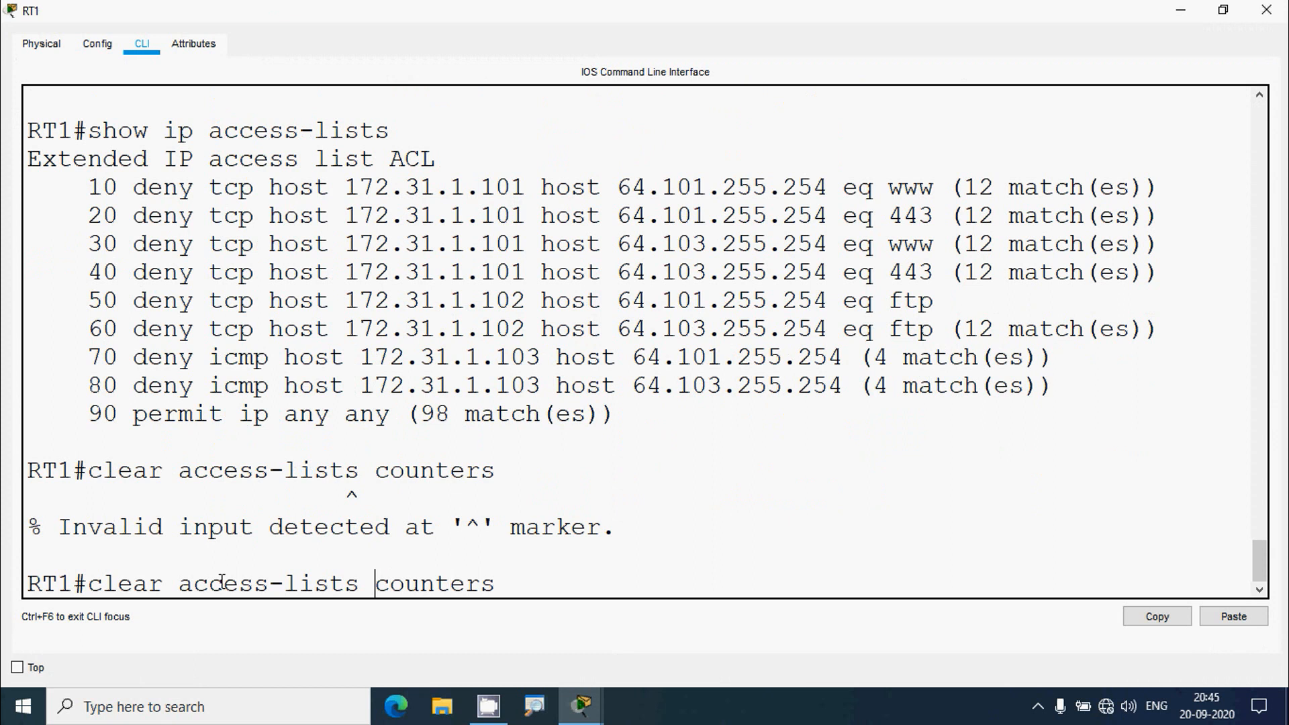
key(BackSpace)
key(Return)
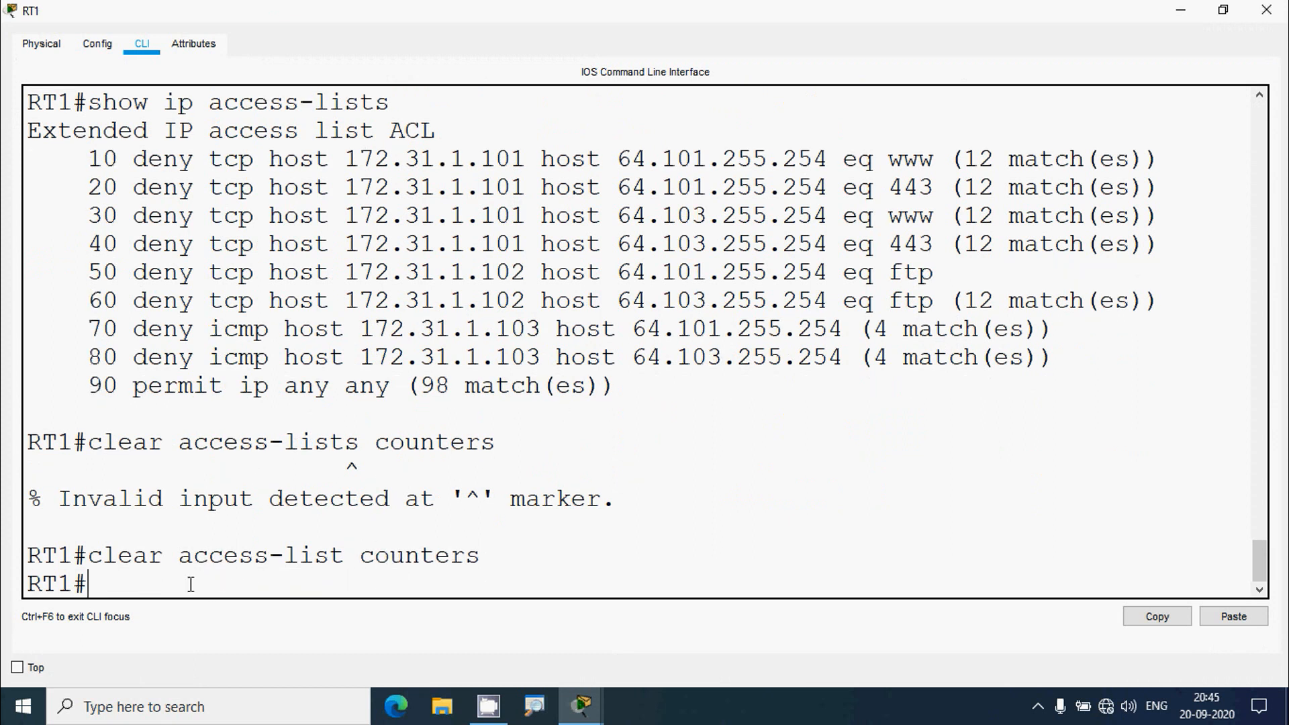
- Run show ip access-lists again, confirming all nine entries show no matches
text(show ip acces)
text(s-lists)
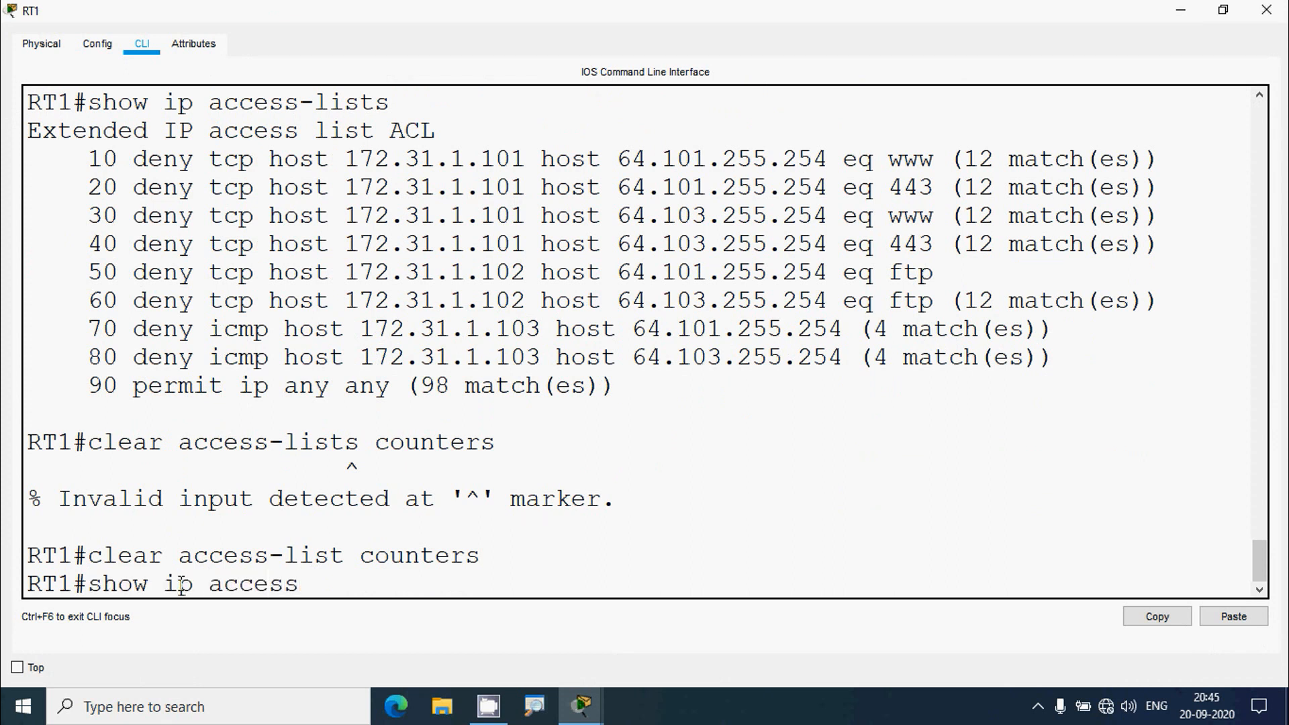
key(Return)
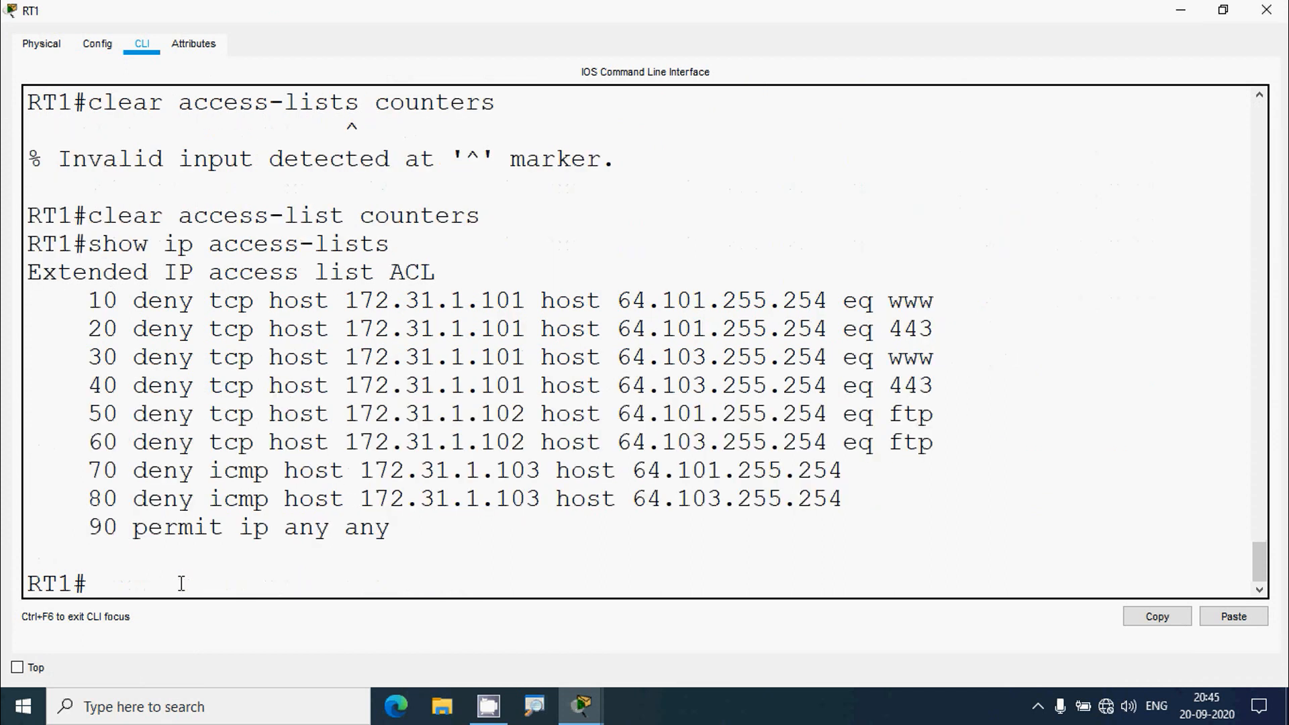
scroll(591, 416, up, 2)
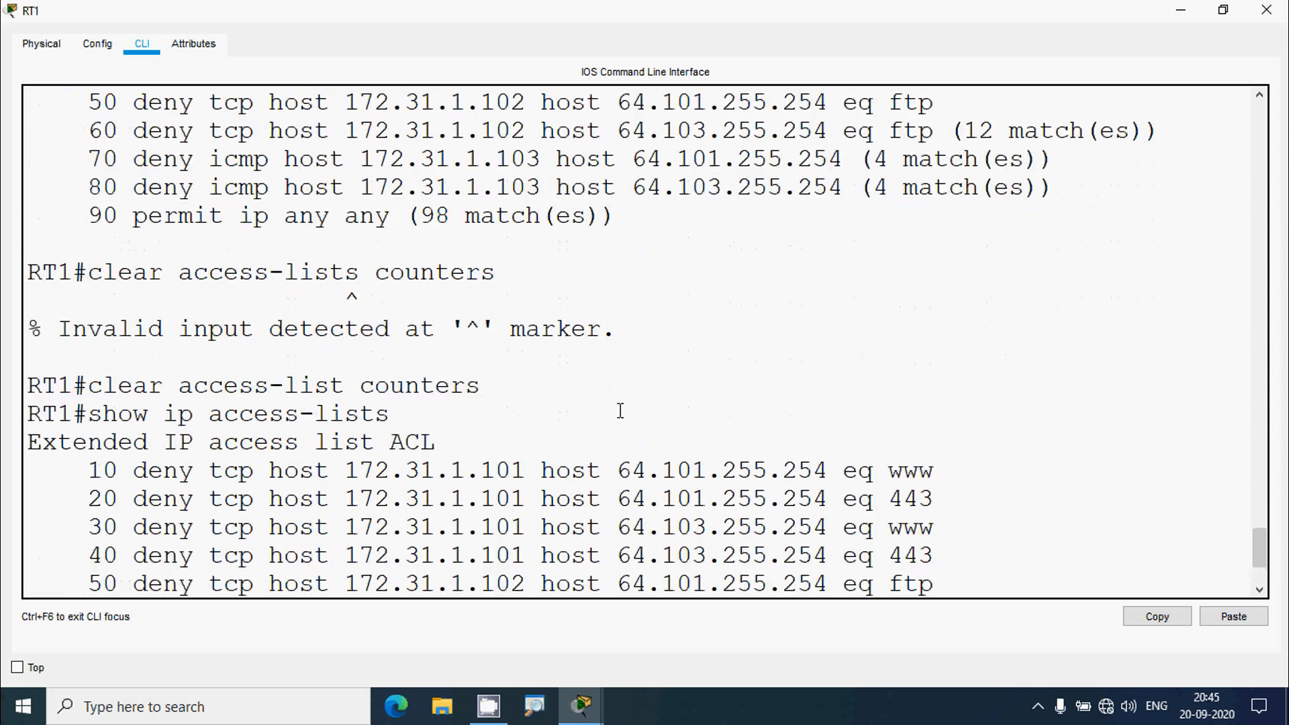
scroll(739, 470, down, 2)
drag(879, 551, 16, 339)
- Close RT1's CLI window and scroll the PT Activity instructions back up to the addressing table
click(327, 442)
scroll(327, 441, down, 1)
click(1266, 9)
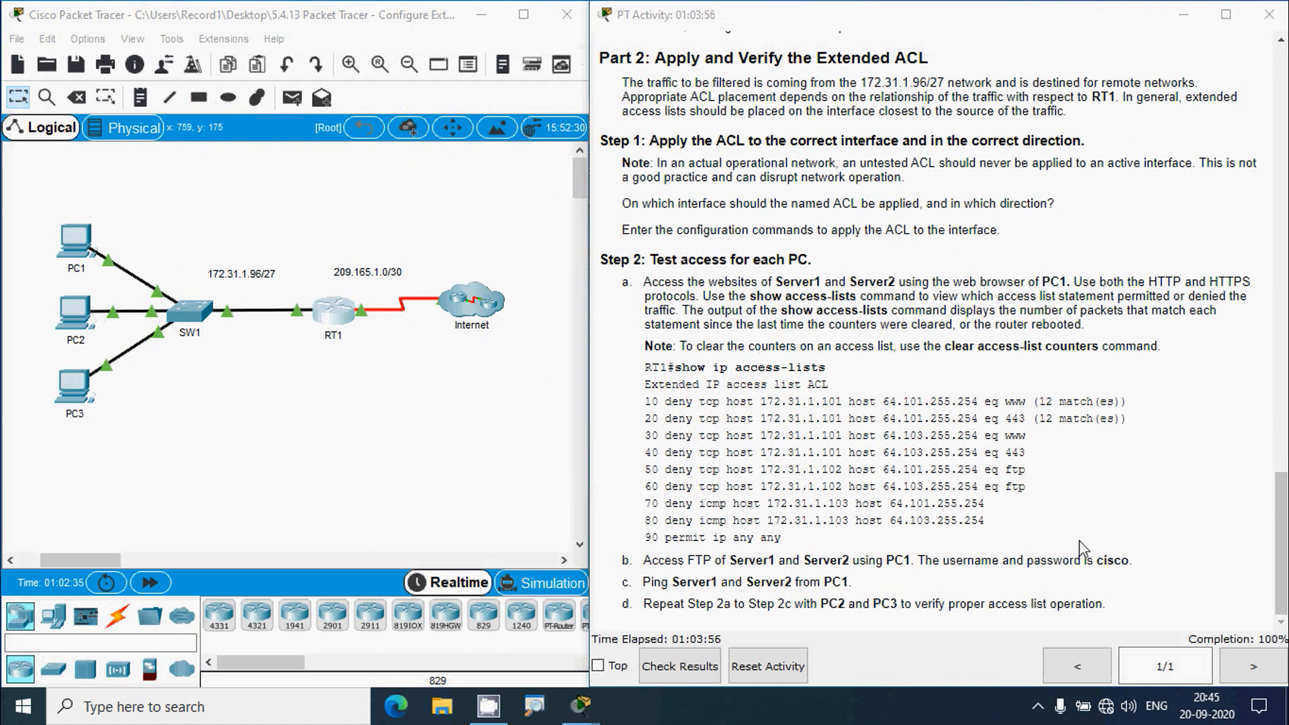
drag(1272, 557, 1274, 121)
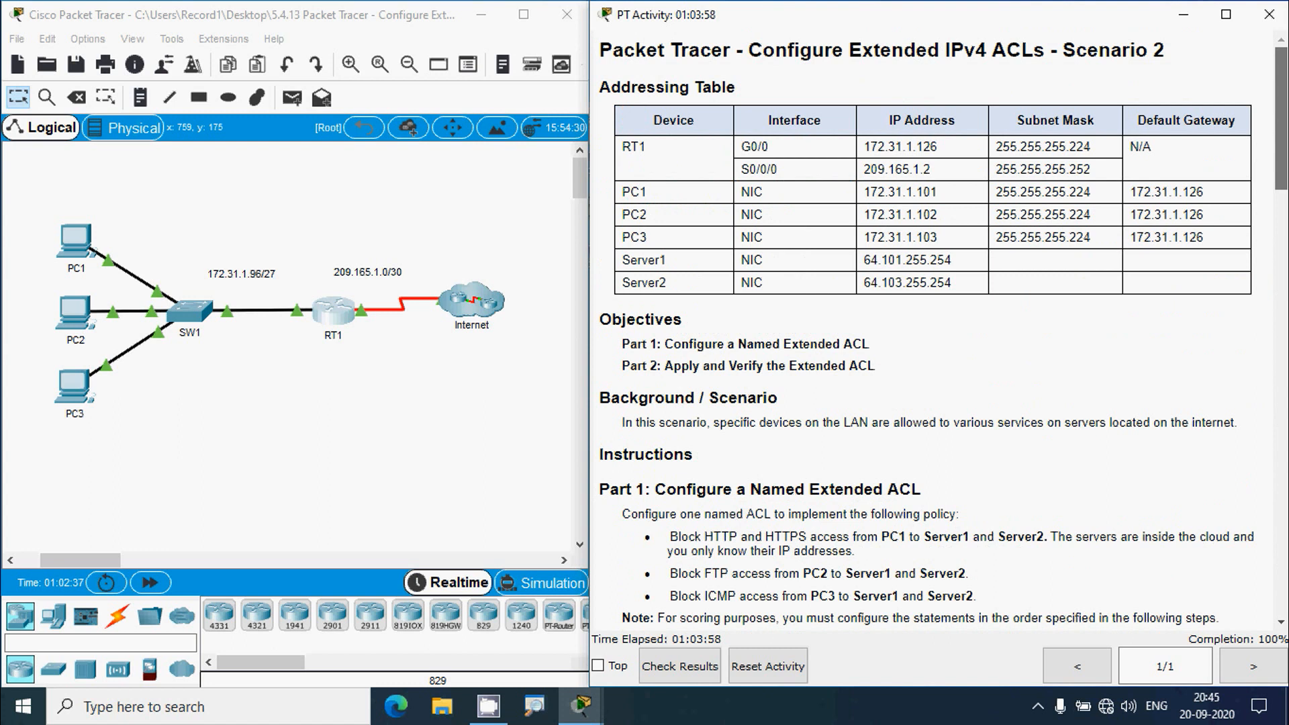